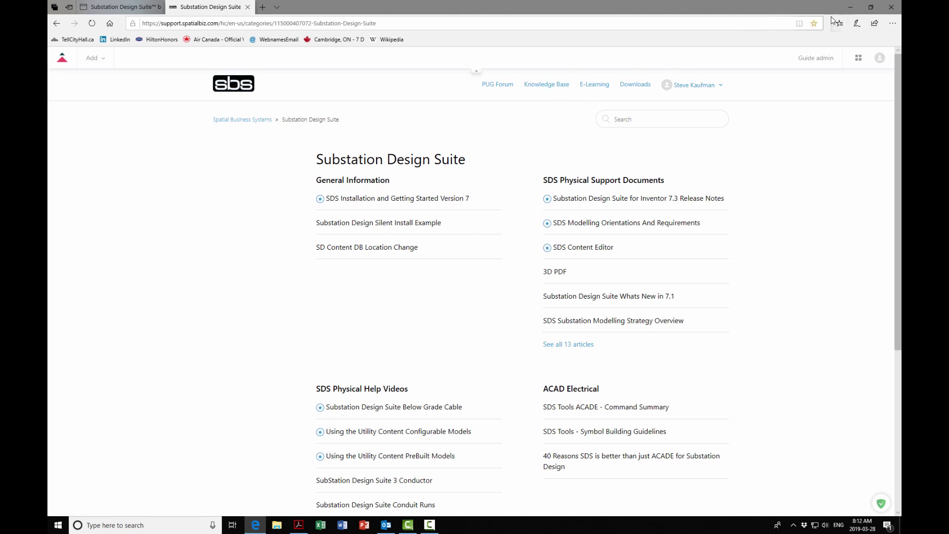
Switch to the SD_DemoAssembly model in Inventor and examine the overall substation layout
{"action": "left_click", "coordinate": [848, 8]}
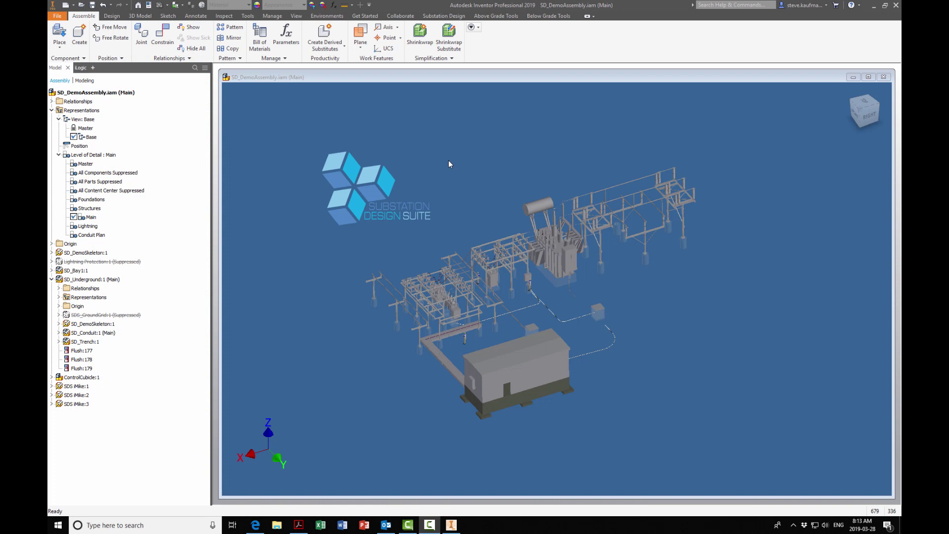
{"action": "scroll", "coordinate": [451, 166], "scroll_direction": "down", "scroll_amount": 2}
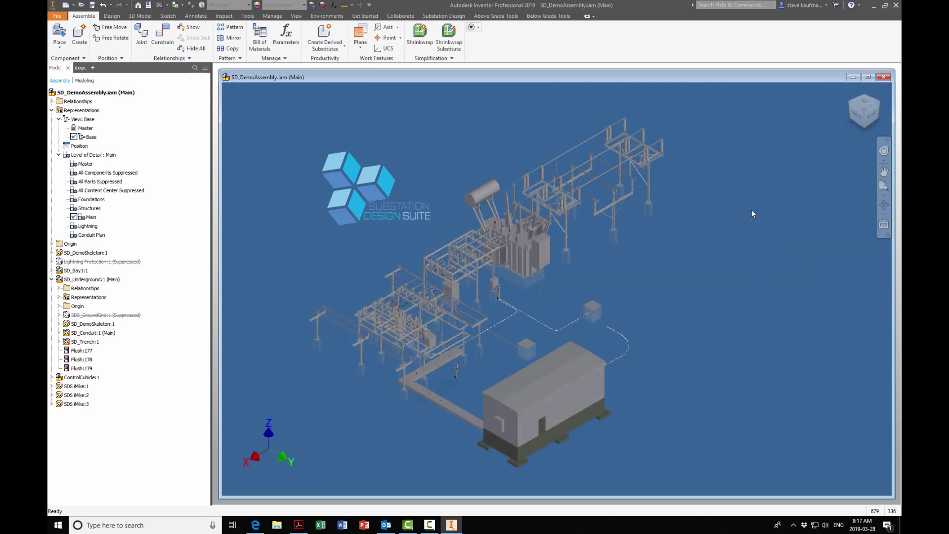
{"action": "right_click", "coordinate": [174, 298]}
{"action": "left_click", "coordinate": [188, 495]}
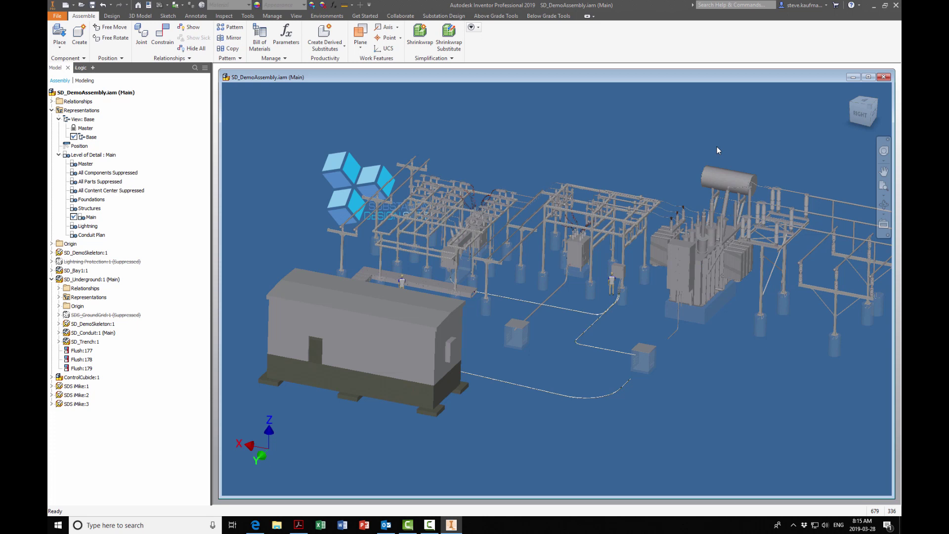
Switch to the Substation Designer Content Editor and display the Bare Cable records of the cable and conduit BOM info in a wider window
{"action": "left_click", "coordinate": [874, 7]}
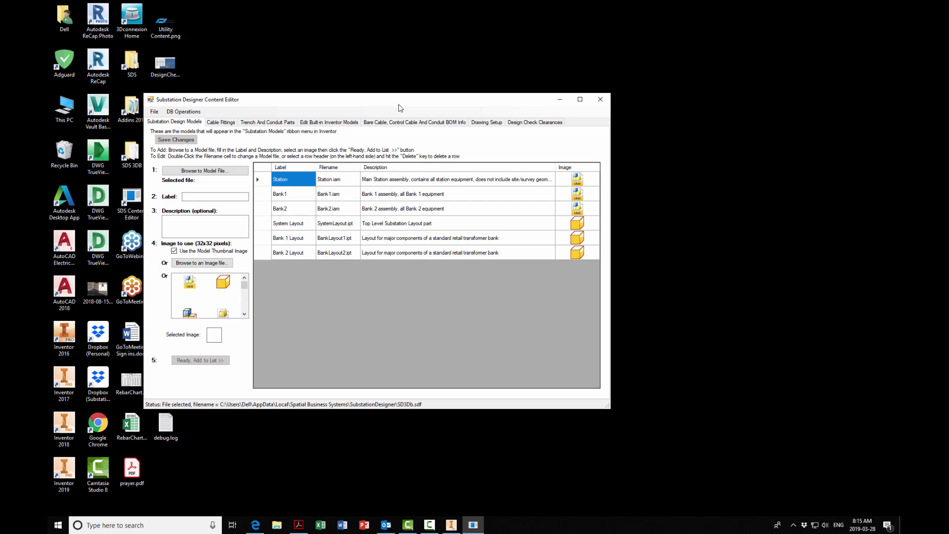
{"action": "left_click_drag", "start_coordinate": [401, 101], "coordinate": [515, 99]}
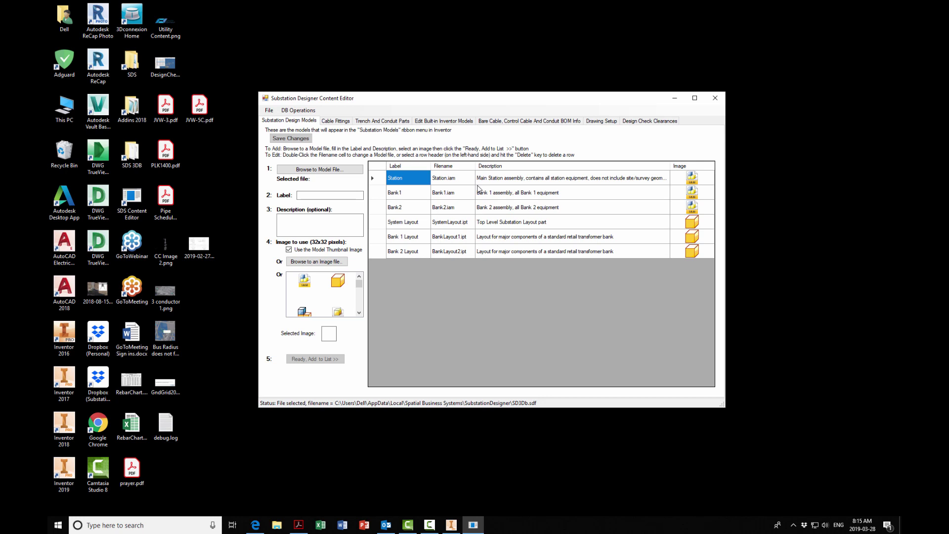
{"action": "left_click", "coordinate": [498, 123]}
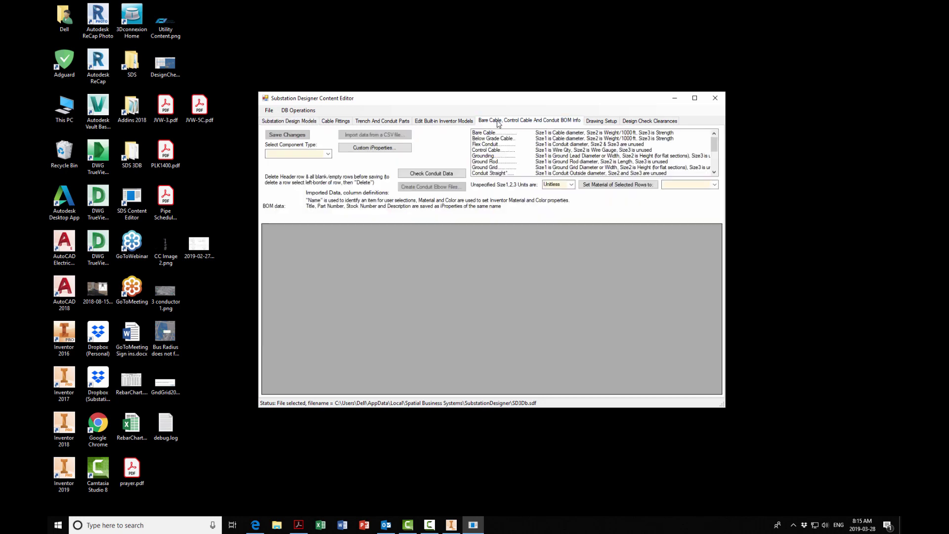
{"action": "left_click", "coordinate": [328, 155]}
{"action": "left_click", "coordinate": [324, 161]}
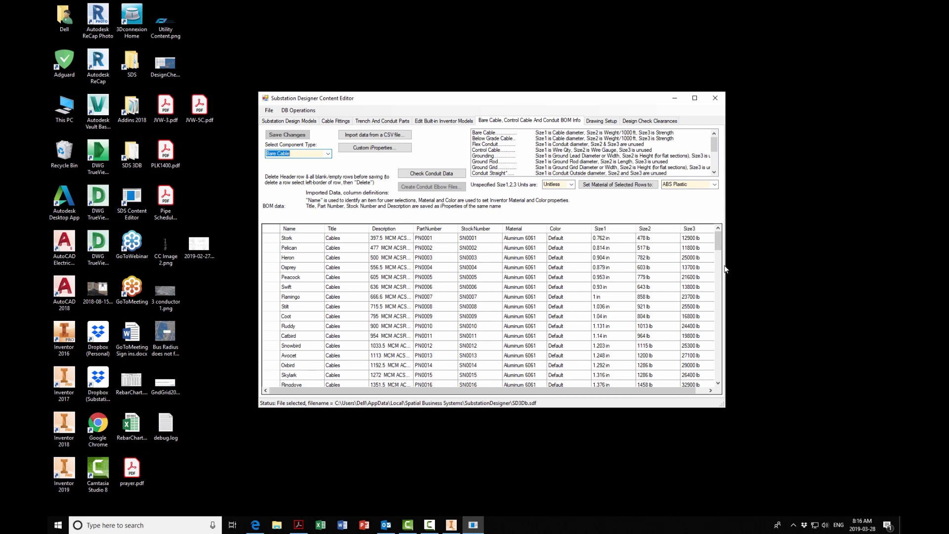
{"action": "left_click_drag", "start_coordinate": [725, 267], "coordinate": [807, 267]}
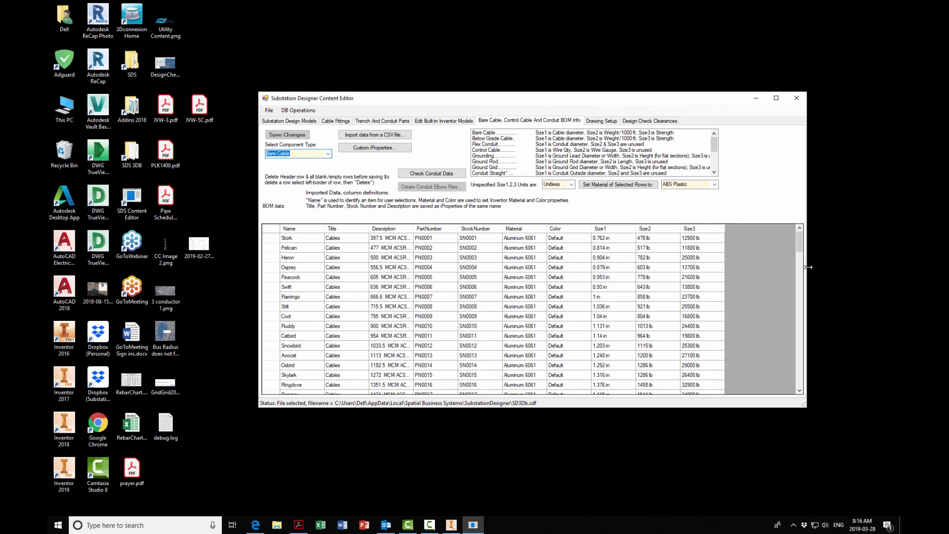
Display the Conduit Straight records, followed by the Conduit Elbow records with the Name column widened to show full names
{"action": "left_click", "coordinate": [327, 155]}
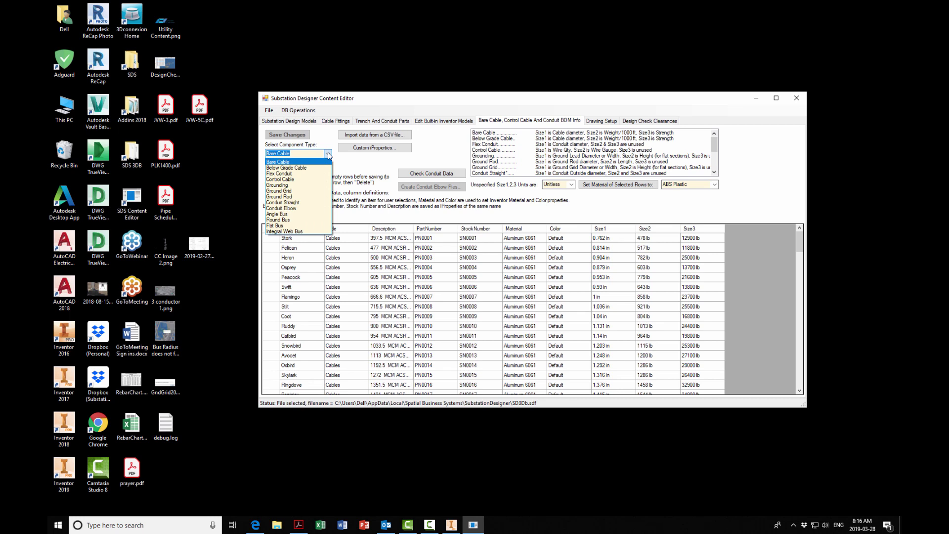
{"action": "left_click", "coordinate": [306, 203]}
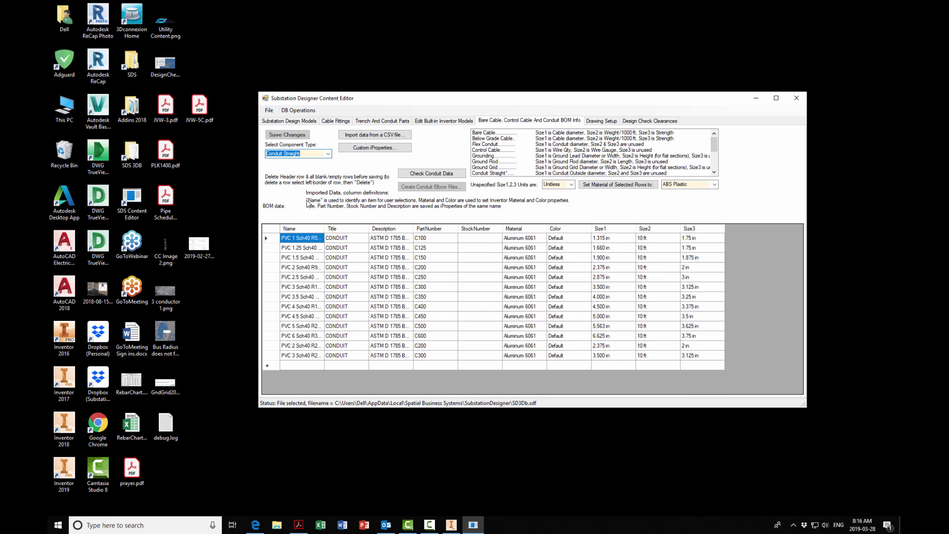
{"action": "left_click", "coordinate": [326, 154]}
{"action": "left_click", "coordinate": [307, 208]}
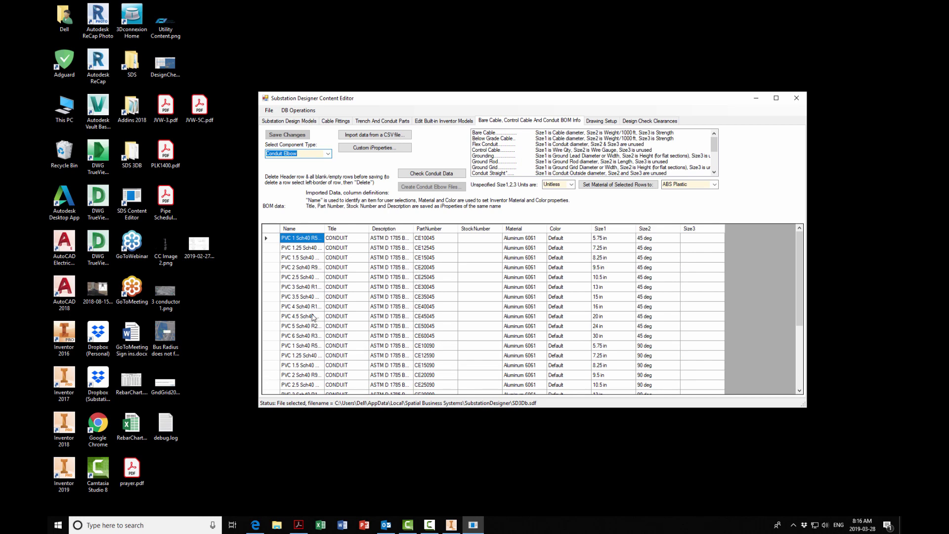
{"action": "left_click_drag", "start_coordinate": [324, 228], "coordinate": [356, 228]}
{"action": "left_click", "coordinate": [323, 250]}
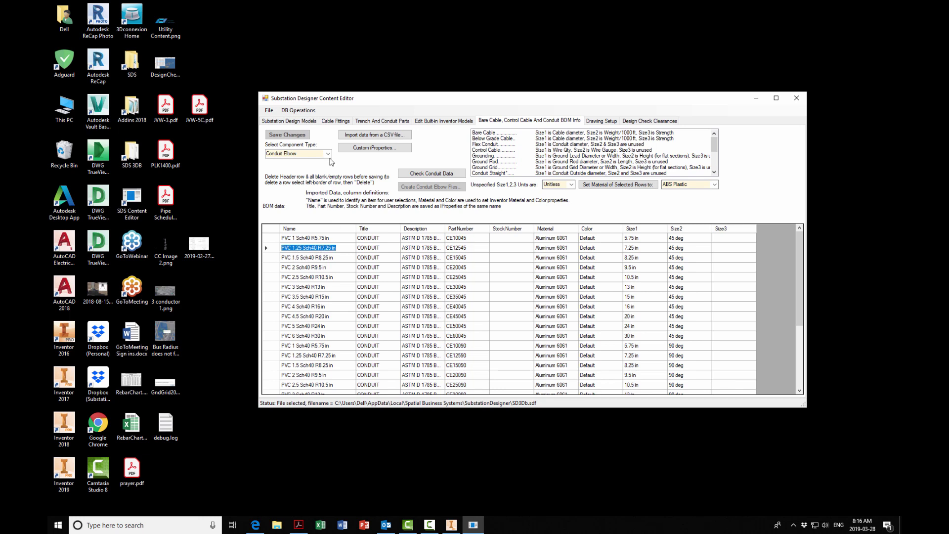
Return to the Conduit Straight records, followed by the Flex Conduit records, to compare their sizes
{"action": "left_click", "coordinate": [328, 154]}
{"action": "left_click", "coordinate": [296, 202]}
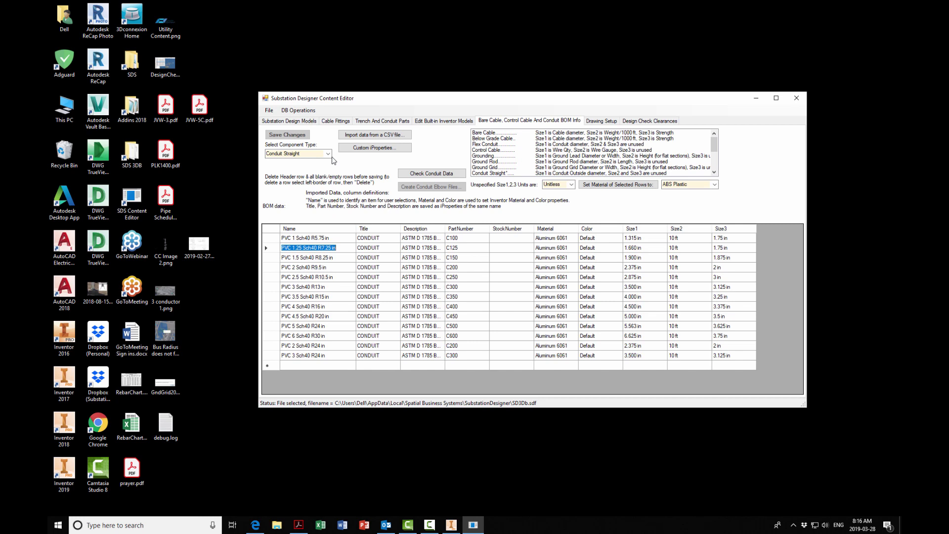
{"action": "left_click", "coordinate": [329, 154]}
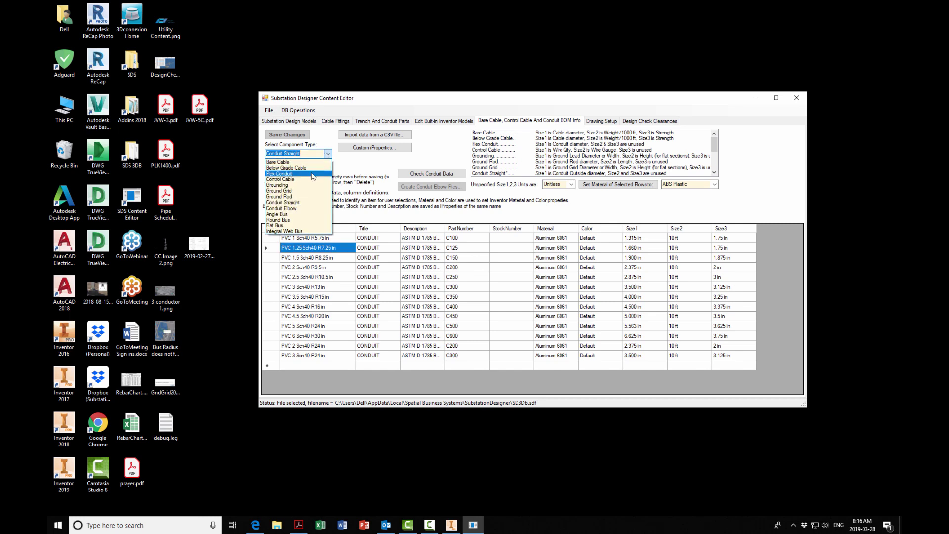
{"action": "left_click", "coordinate": [312, 174]}
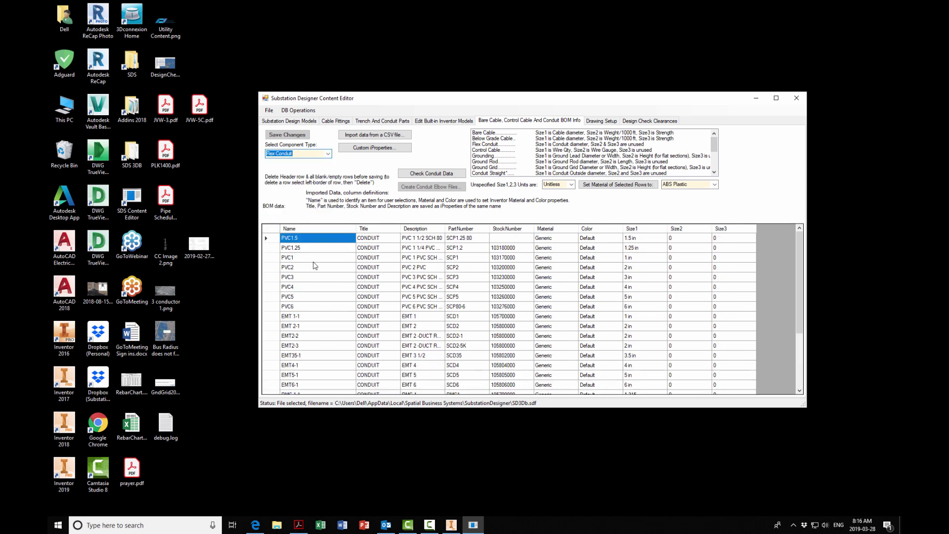
{"action": "scroll", "coordinate": [305, 269], "scroll_direction": "down", "scroll_amount": 3}
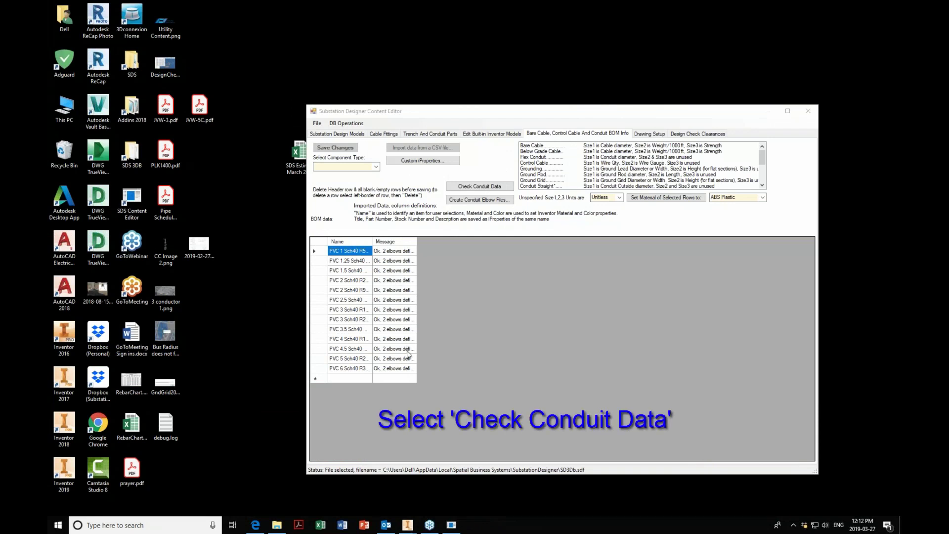
Display the Conduit Straight records with full names and highlight the PVC 2 Sch40 R24 in and PVC 2 Sch40 R9.5 in entries
{"action": "left_click", "coordinate": [478, 312]}
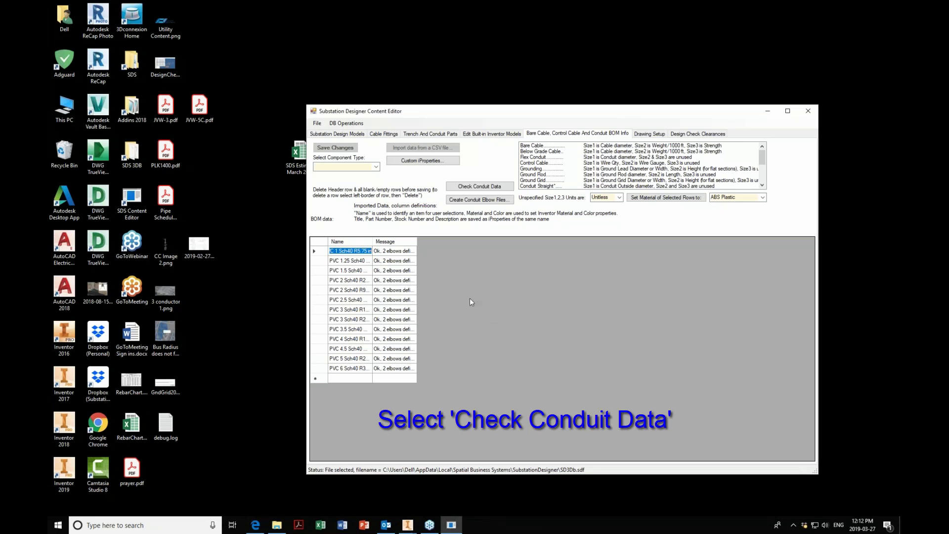
{"action": "left_click", "coordinate": [376, 167]}
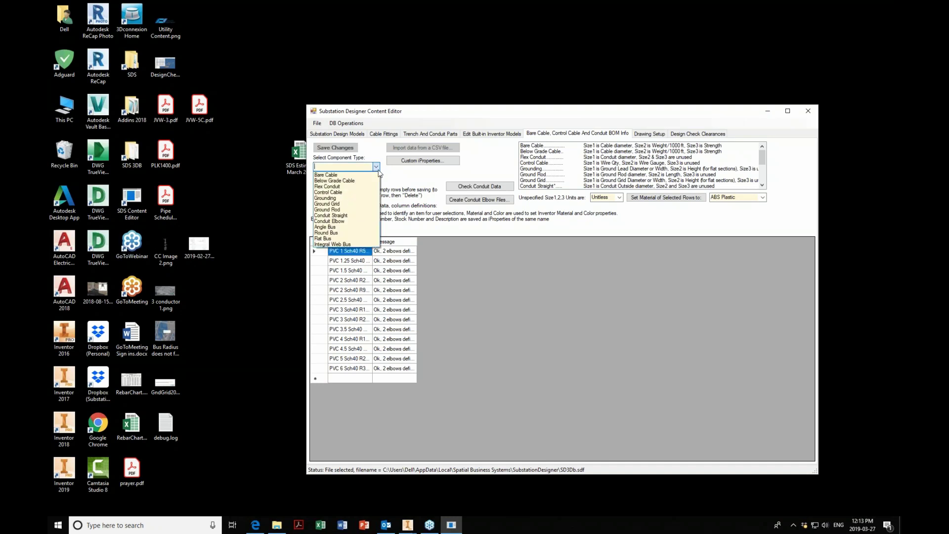
{"action": "left_click", "coordinate": [367, 216]}
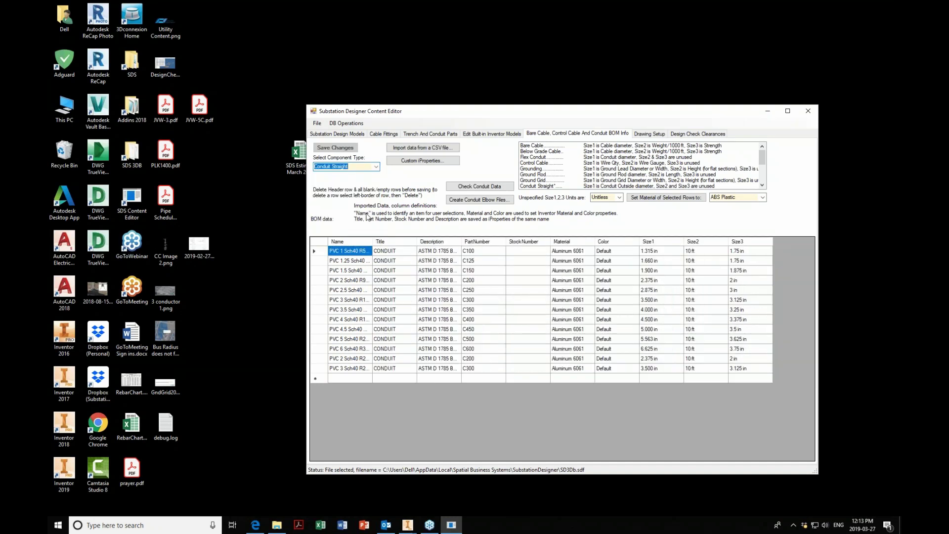
{"action": "left_click", "coordinate": [352, 349]}
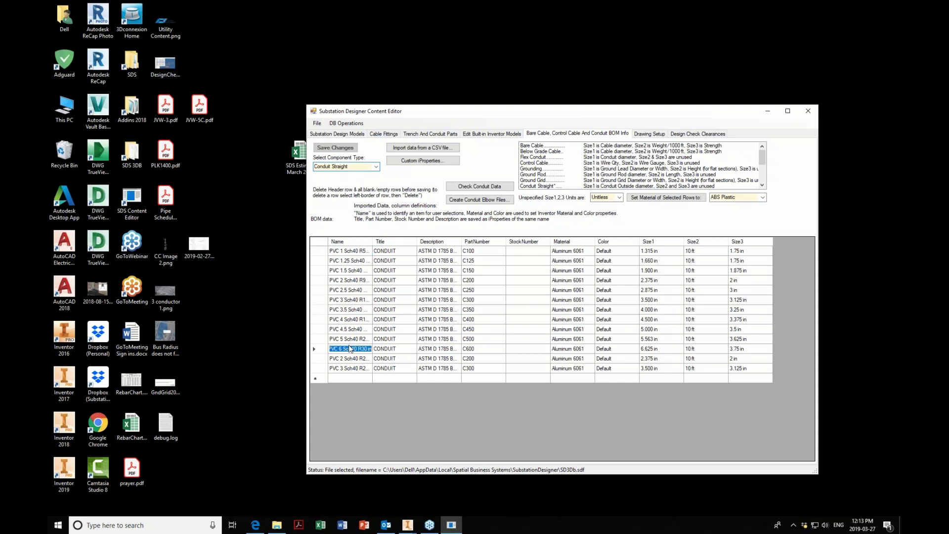
{"action": "double_click", "coordinate": [373, 241]}
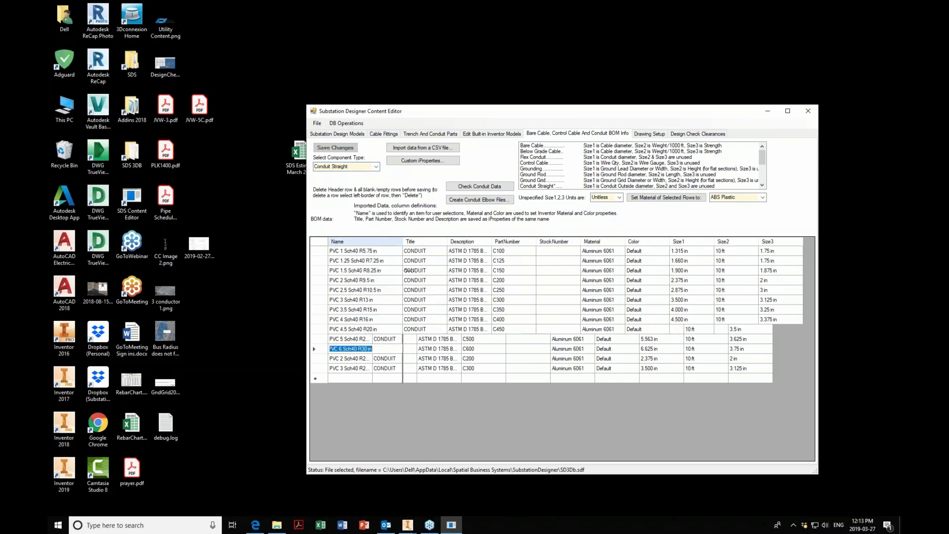
{"action": "left_click", "coordinate": [371, 359]}
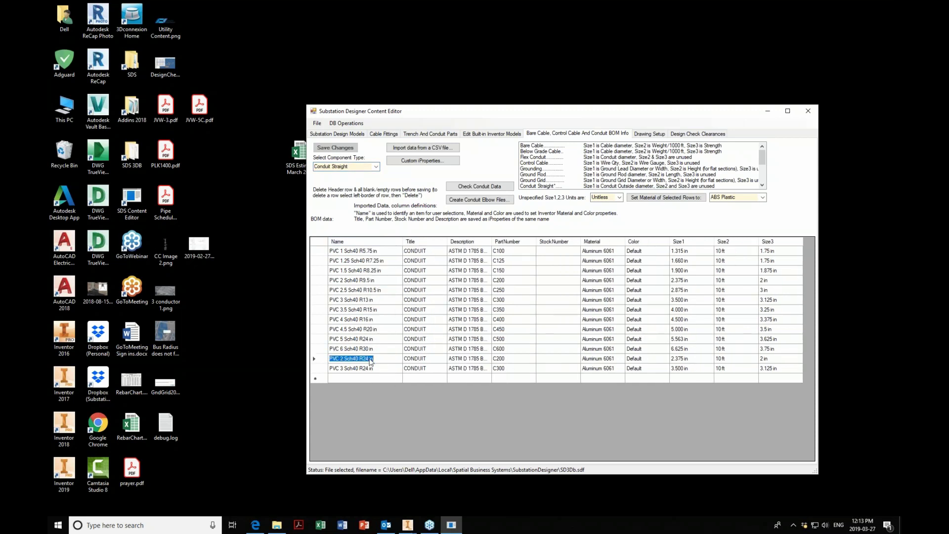
{"action": "left_click", "coordinate": [370, 282]}
Display the Conduit Elbow records and highlight the 45 deg PVC 2 Sch40 R24 in elbow
{"action": "left_click", "coordinate": [357, 167]}
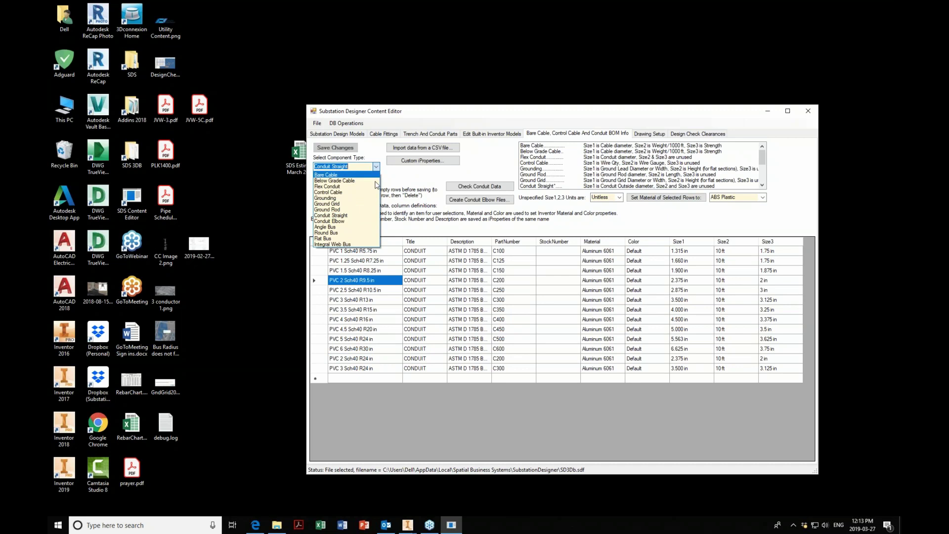
{"action": "left_click", "coordinate": [353, 223]}
{"action": "key", "text": "Down"}
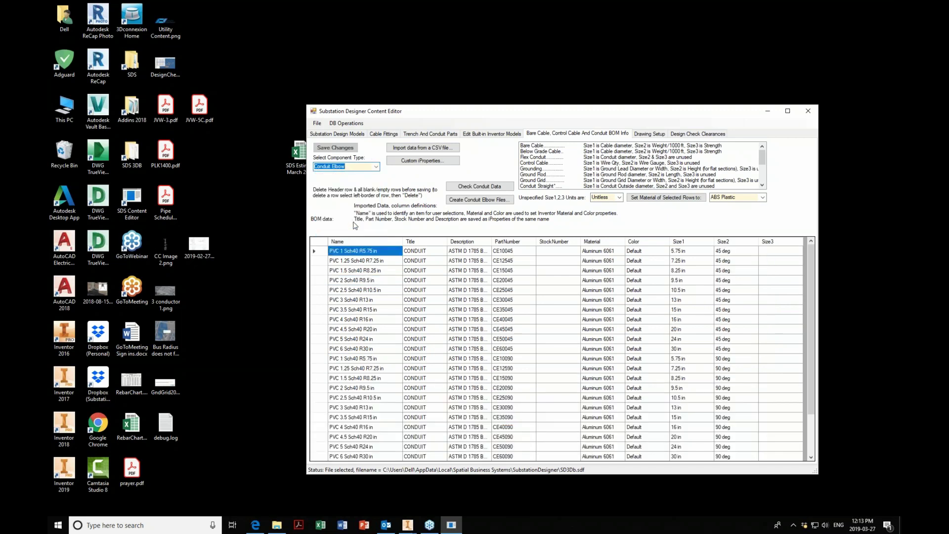
{"action": "left_click", "coordinate": [386, 291]}
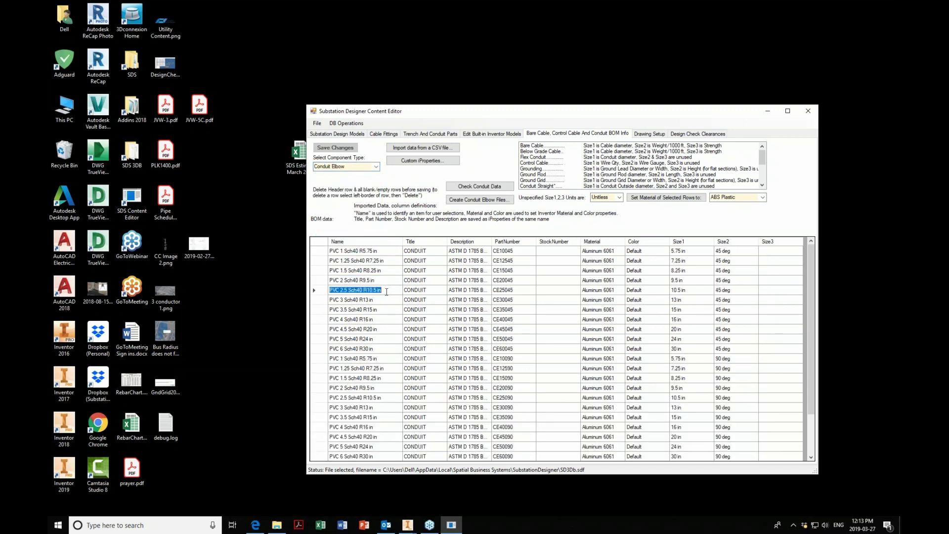
{"action": "scroll", "coordinate": [387, 291], "scroll_direction": "down", "scroll_amount": 2}
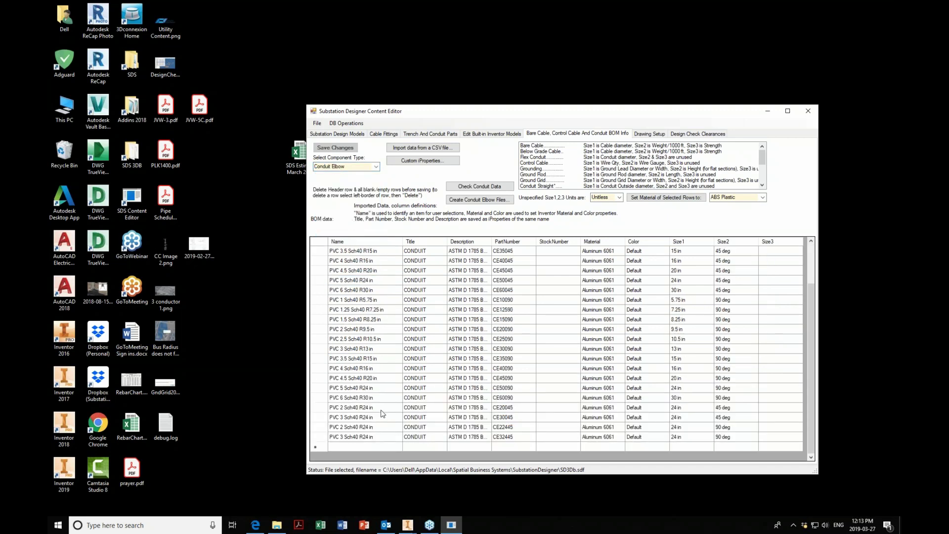
{"action": "left_click", "coordinate": [382, 410]}
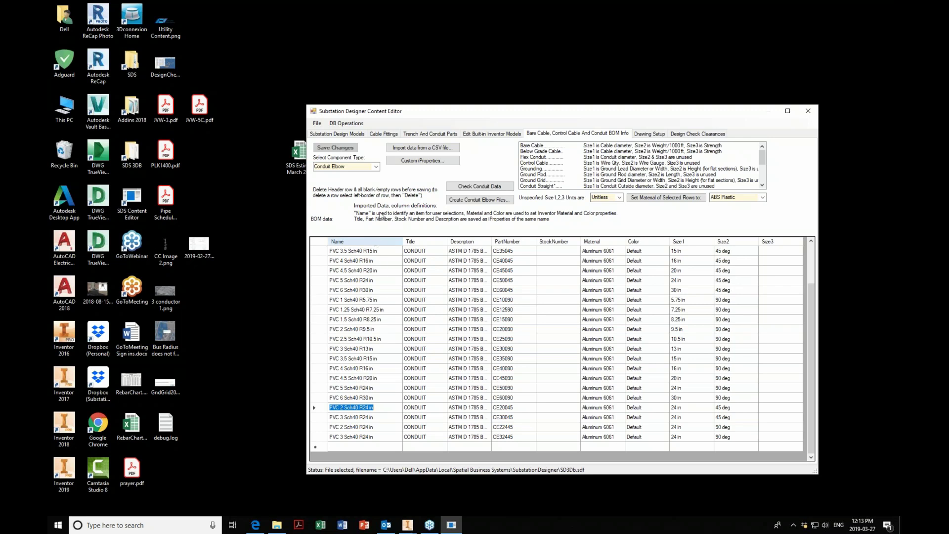
Display the Flex Conduit records, highlight the RMC 1-1 entry, and close the content editor
{"action": "left_click", "coordinate": [375, 167]}
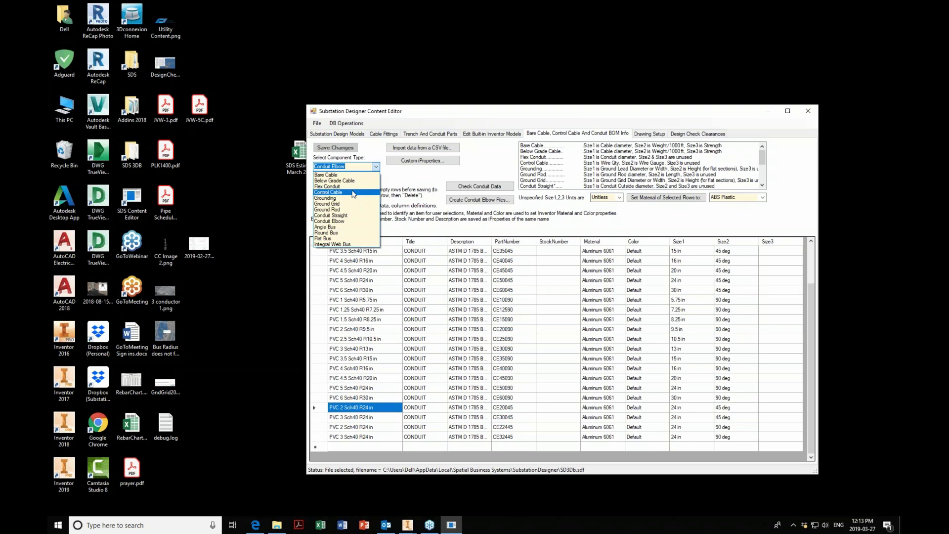
{"action": "left_click", "coordinate": [363, 198]}
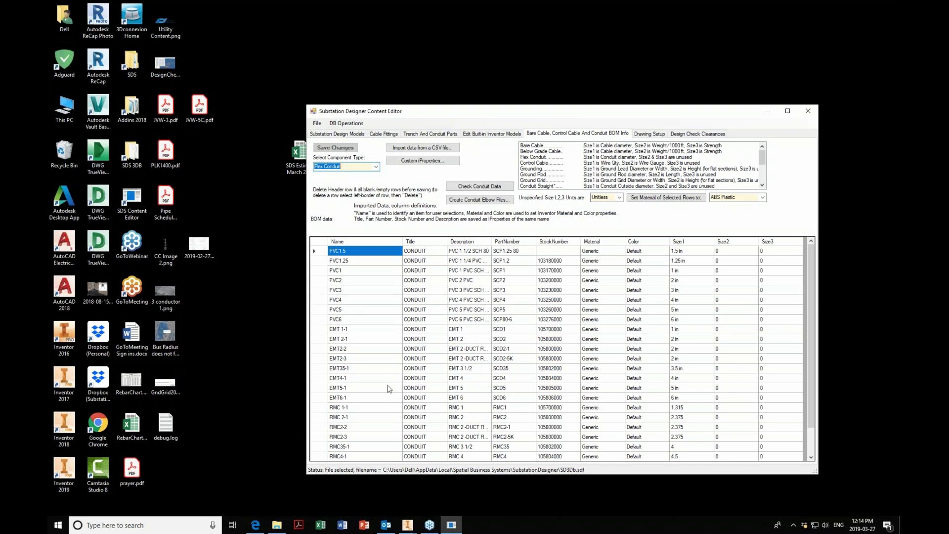
{"action": "left_click", "coordinate": [378, 406]}
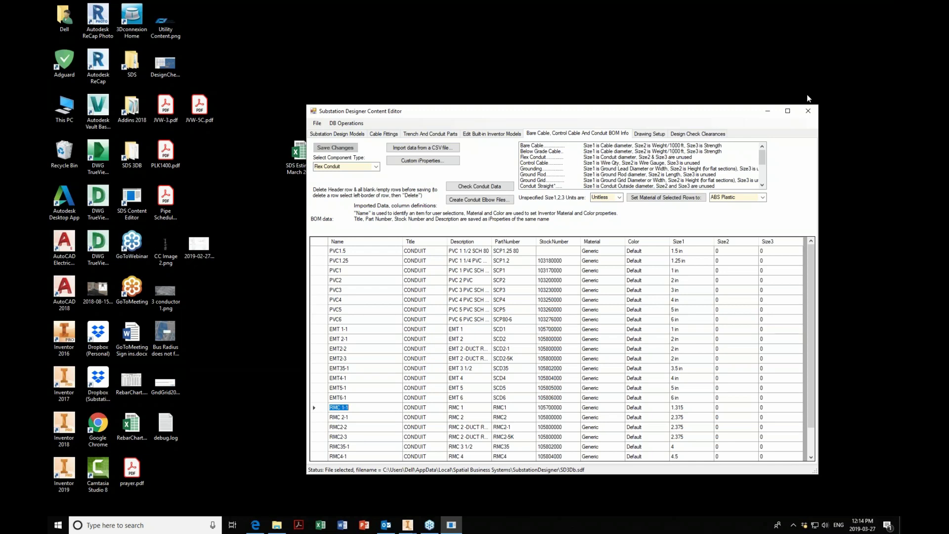
{"action": "left_click", "coordinate": [811, 114]}
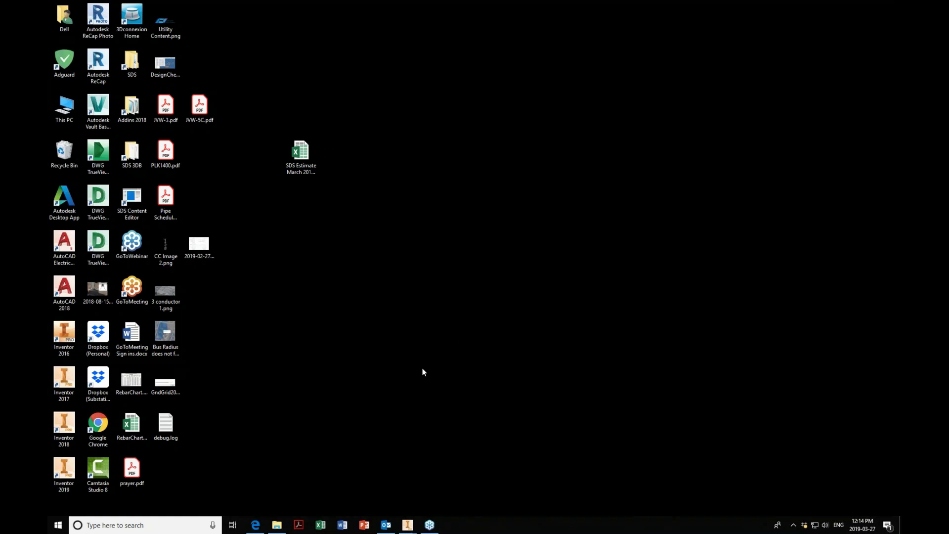
Switch to the Inventor demo assembly and highlight its origin XY plane to examine the below-grade conduits relative to it
{"action": "mouse_move", "coordinate": [407, 524]}
{"action": "left_click", "coordinate": [433, 494]}
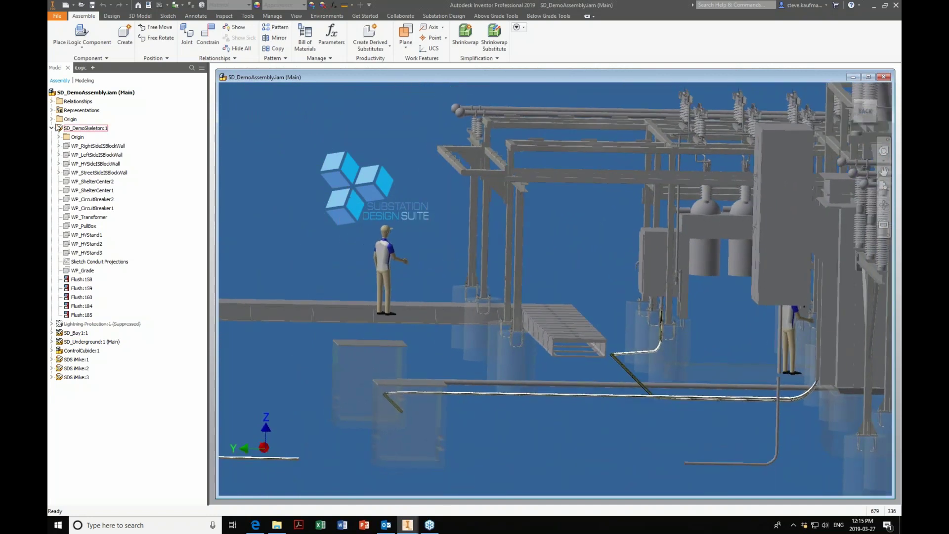
{"action": "left_click", "coordinate": [52, 120]}
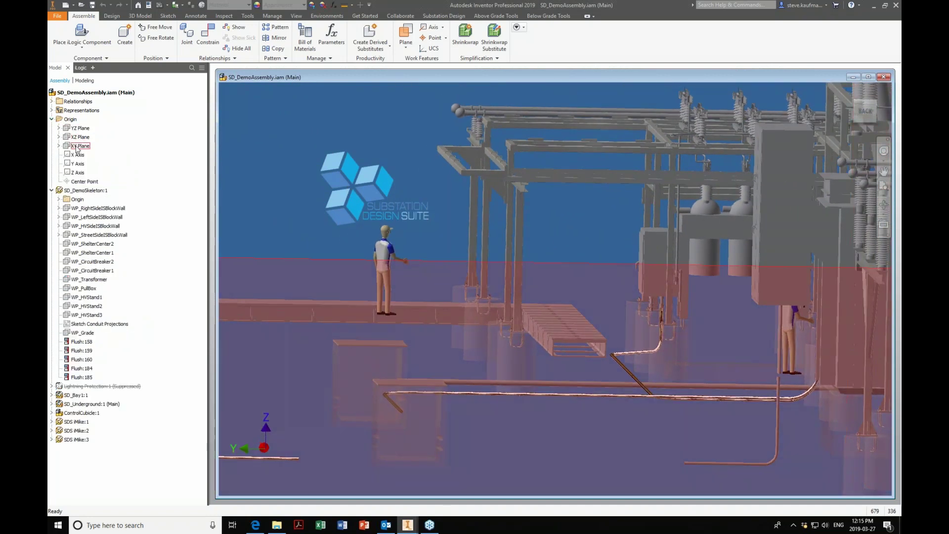
{"action": "left_click", "coordinate": [80, 146]}
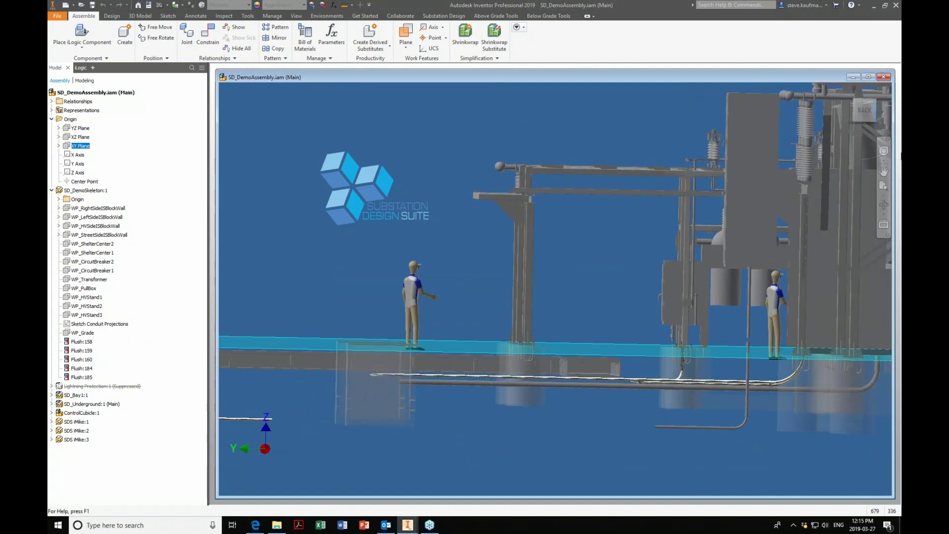
{"action": "scroll", "coordinate": [743, 362], "scroll_direction": "up", "scroll_amount": 2}
{"action": "scroll", "coordinate": [743, 362], "scroll_direction": "up", "scroll_amount": 5}
{"action": "scroll", "coordinate": [623, 364], "scroll_direction": "down", "scroll_amount": 6}
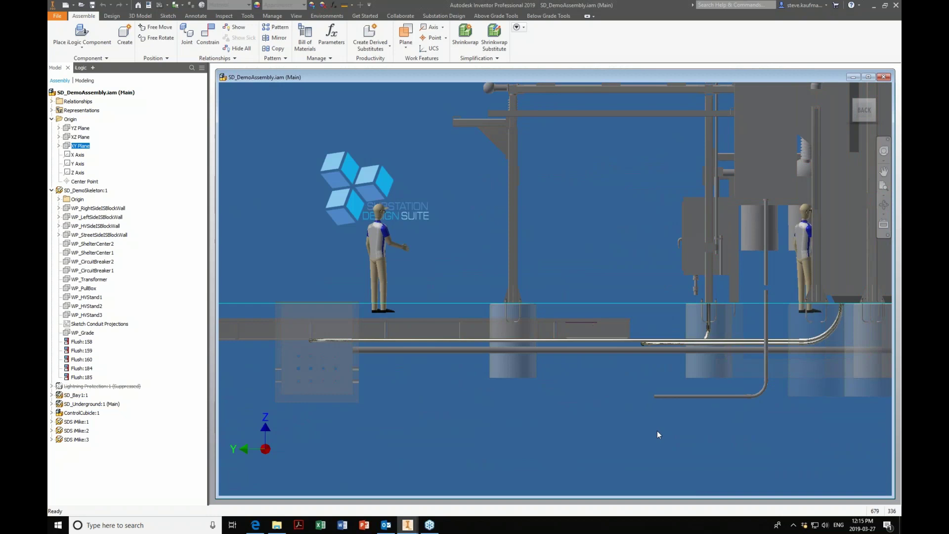
Examine the below-grade conduit runs between the control building, pull boxes and equipment in the demo assembly
{"action": "key", "text": "F5"}
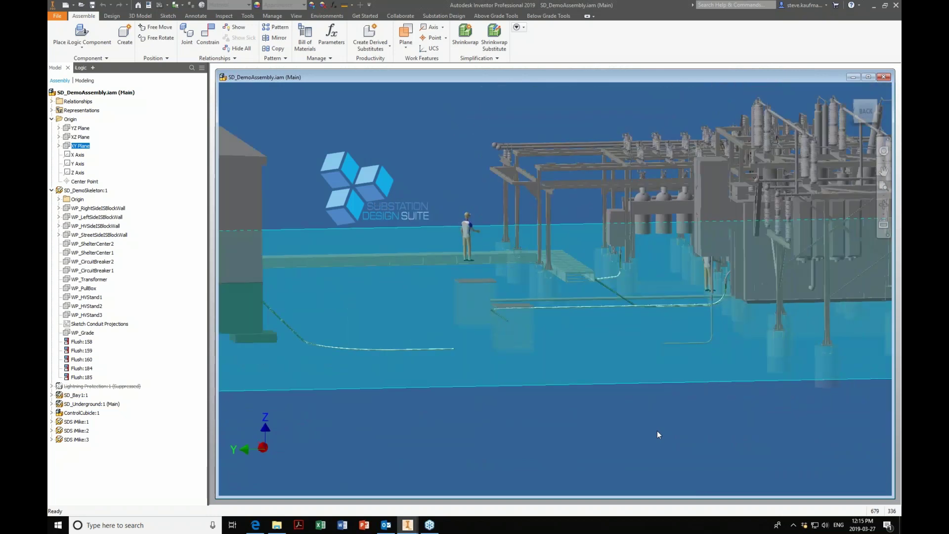
{"action": "key", "text": "F5"}
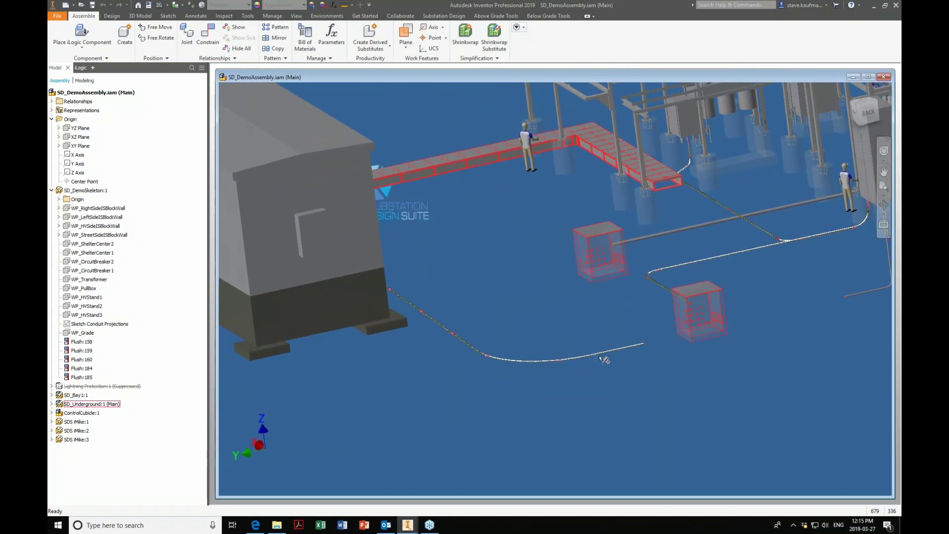
{"action": "key", "text": "F5"}
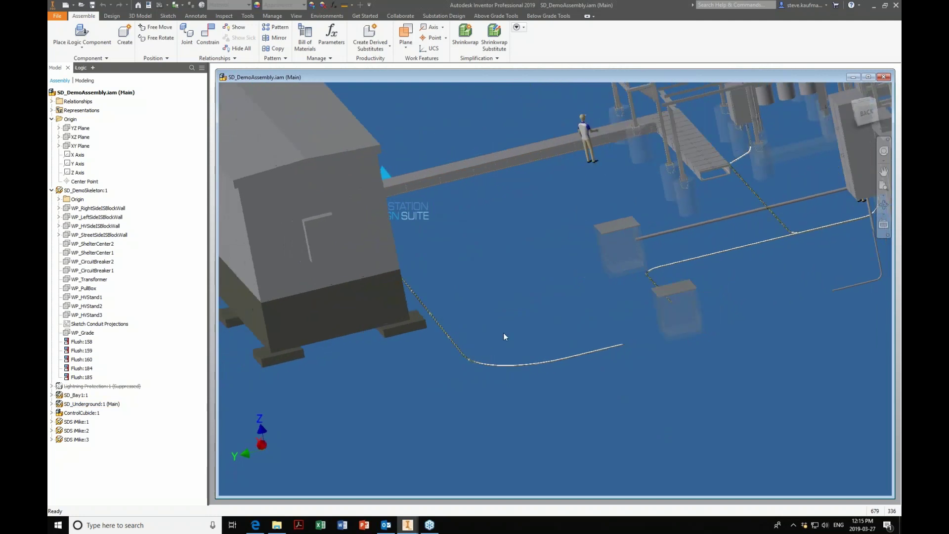
{"action": "scroll", "coordinate": [503, 333], "scroll_direction": "up", "scroll_amount": 3}
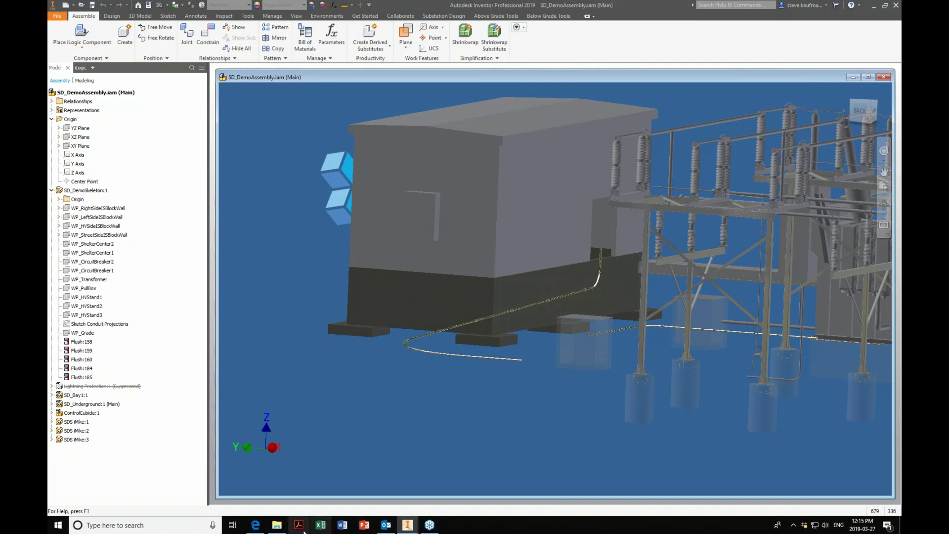
Switch to File Explorer, preview the Conduit bend 3.jpg and Conduit bend 2.jpg photos, and return to Inventor
{"action": "left_click", "coordinate": [277, 525]}
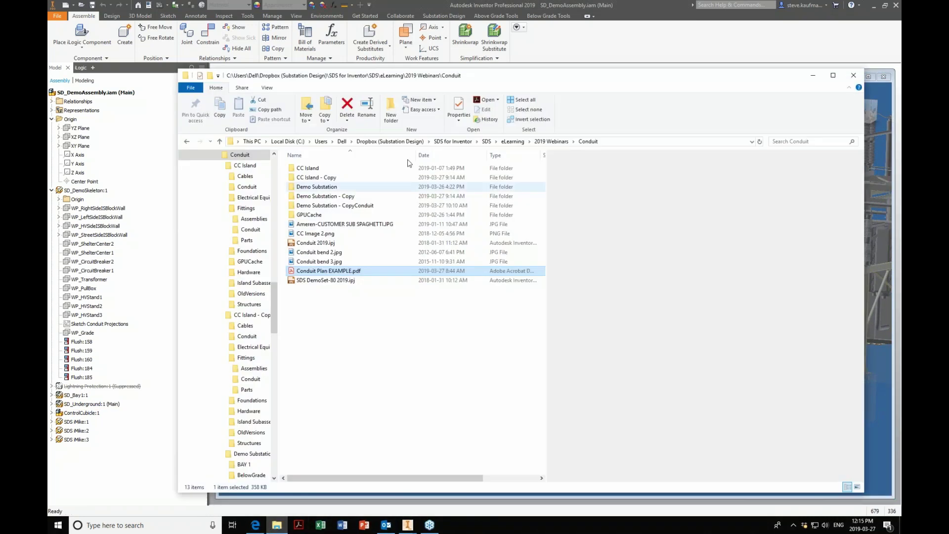
{"action": "left_click", "coordinate": [326, 262]}
{"action": "left_click", "coordinate": [326, 253]}
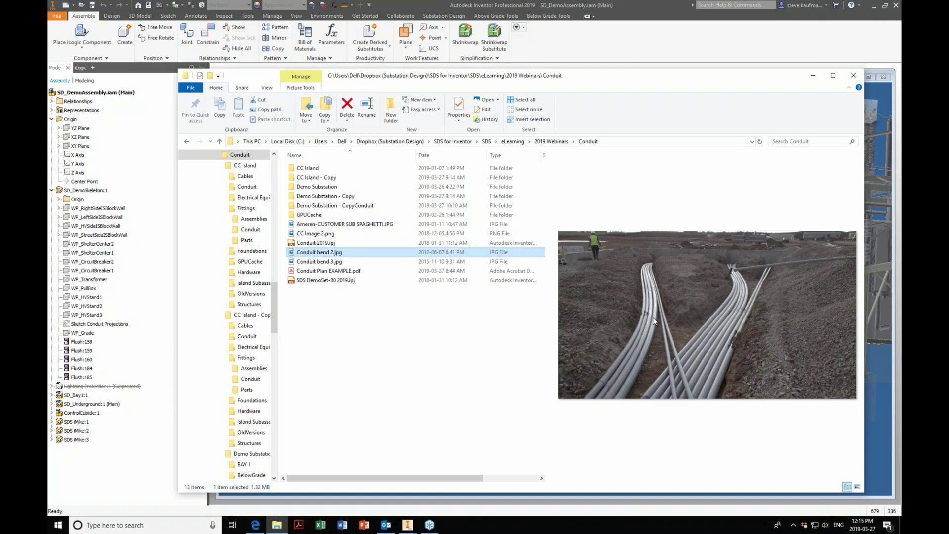
{"action": "left_click", "coordinate": [812, 75]}
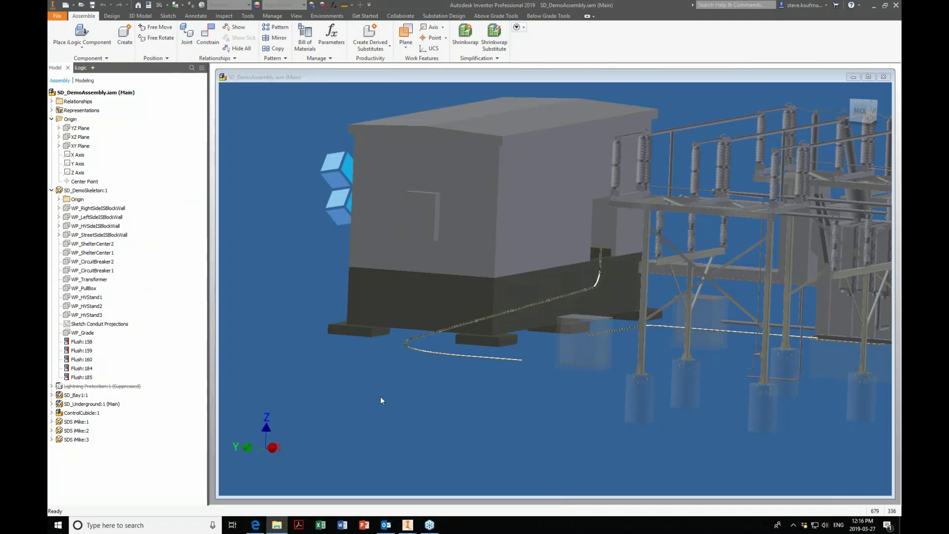
Expand the SD_Underground:1 assembly and open its SD_Conduit:1 subassembly in its own window
{"action": "left_click", "coordinate": [79, 405]}
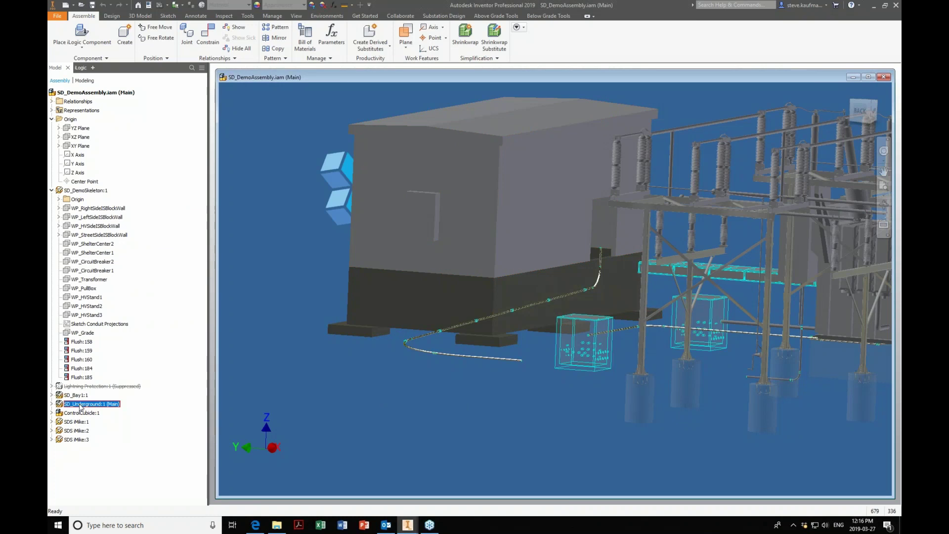
{"action": "left_click", "coordinate": [52, 404]}
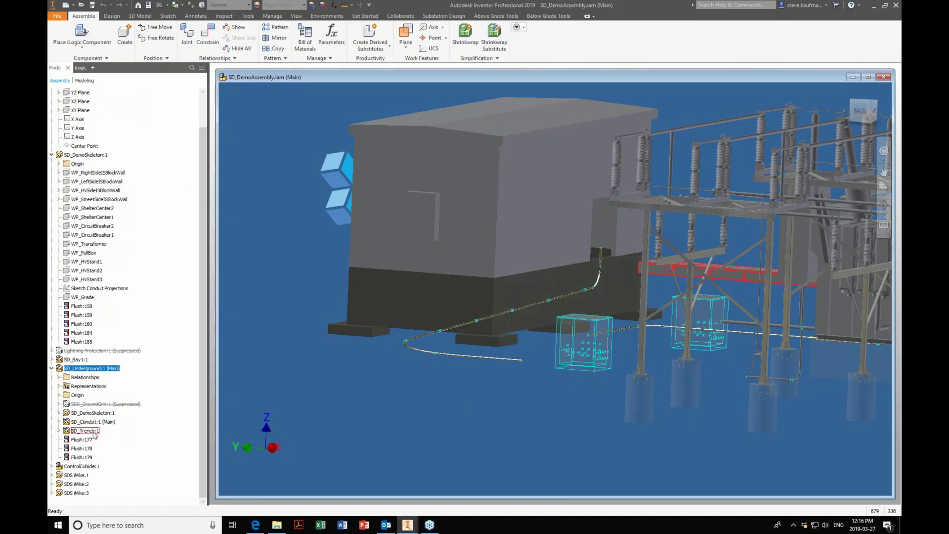
{"action": "right_click", "coordinate": [82, 421]}
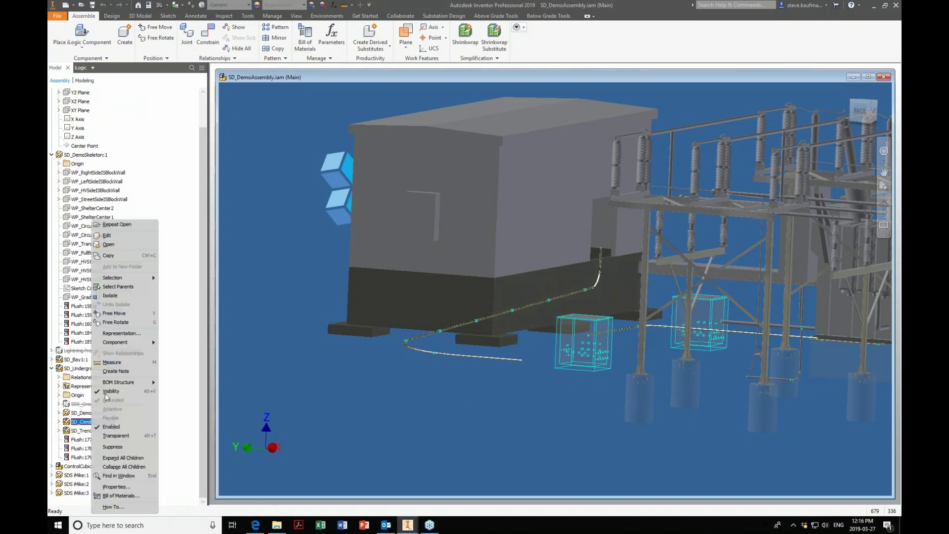
{"action": "left_click", "coordinate": [109, 244]}
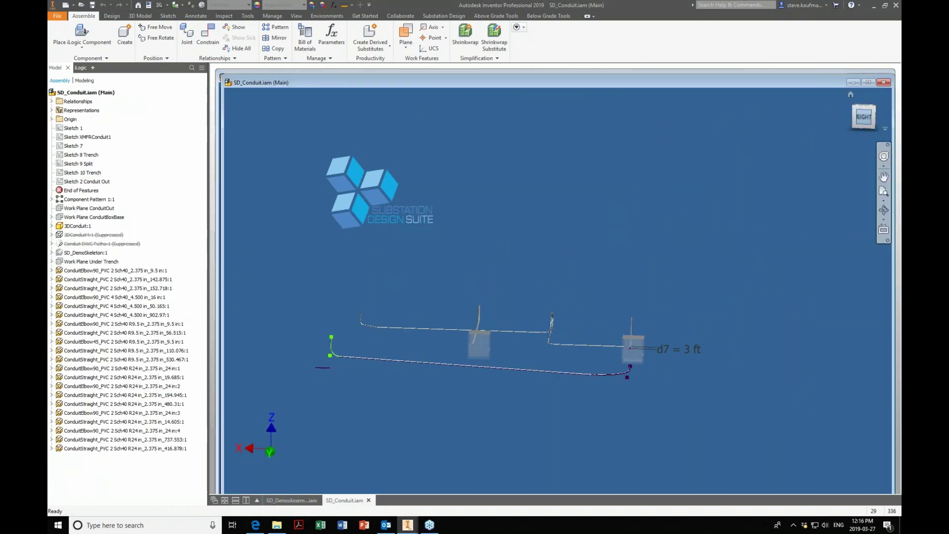
Examine the conduit runs in a straight side view and the home view, close SD_Conduit.iam, and show the demo assembly in its home view
{"action": "left_click", "coordinate": [862, 117]}
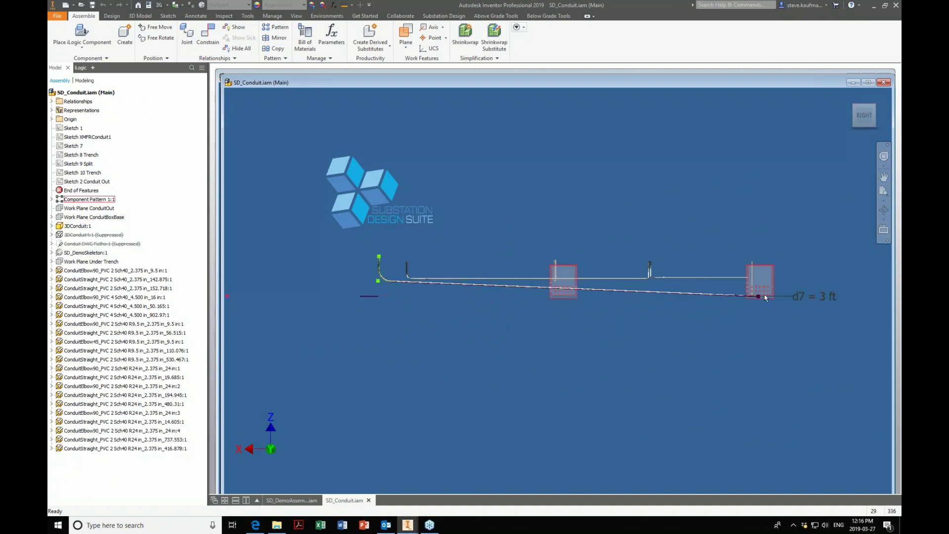
{"action": "key", "text": "F6"}
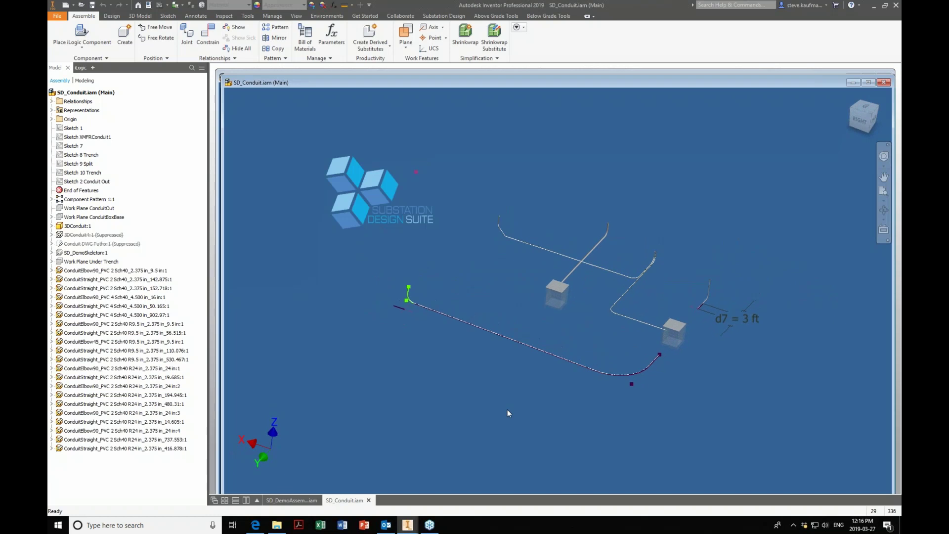
{"action": "left_click", "coordinate": [883, 82]}
{"action": "left_click", "coordinate": [440, 440]}
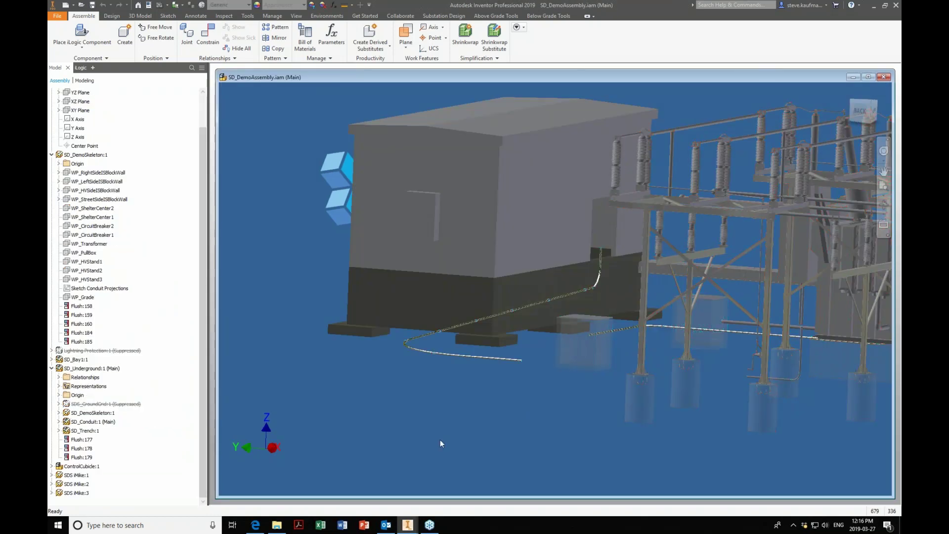
{"action": "key", "text": "F6"}
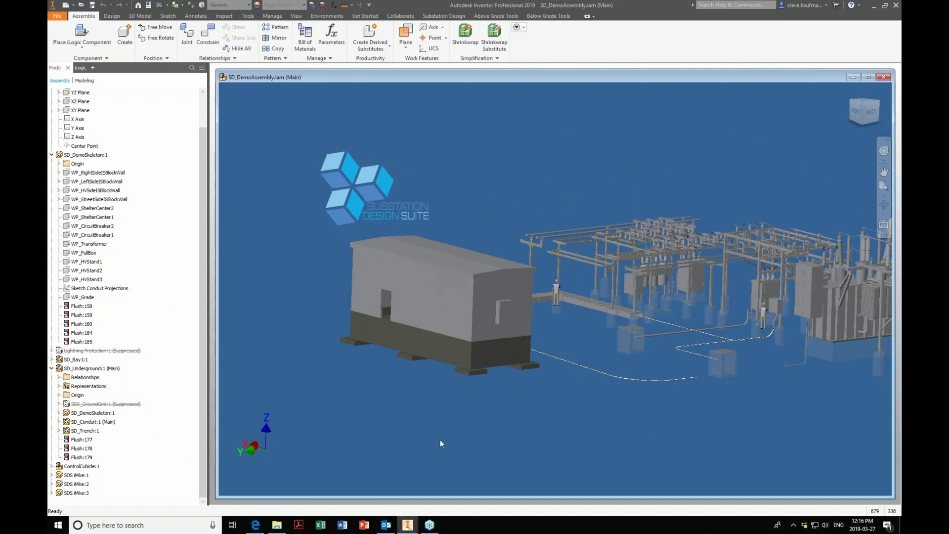
Switch to the other Inventor session with the full SD_DemoAssembly and hide its SD_Conduit:1 subassembly
{"action": "left_click", "coordinate": [873, 5]}
{"action": "mouse_move", "coordinate": [408, 525]}
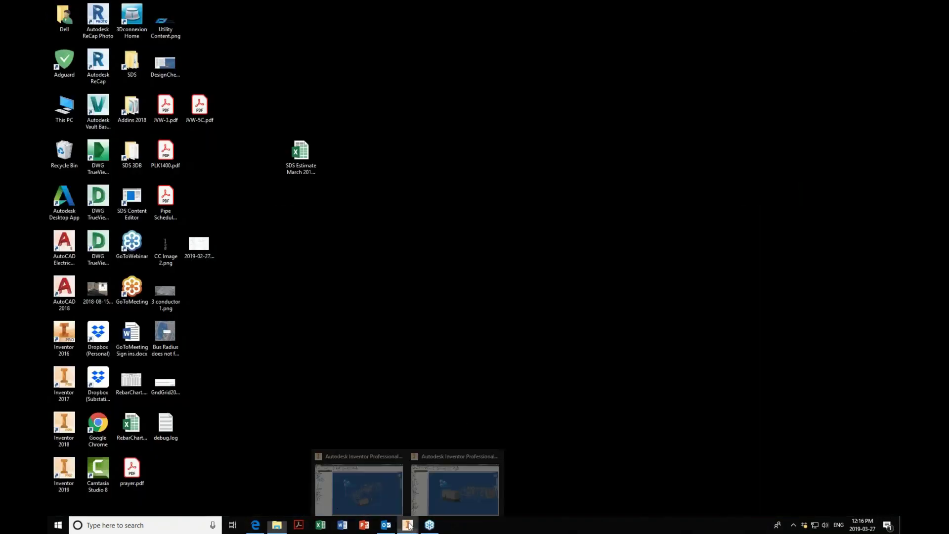
{"action": "left_click", "coordinate": [375, 491]}
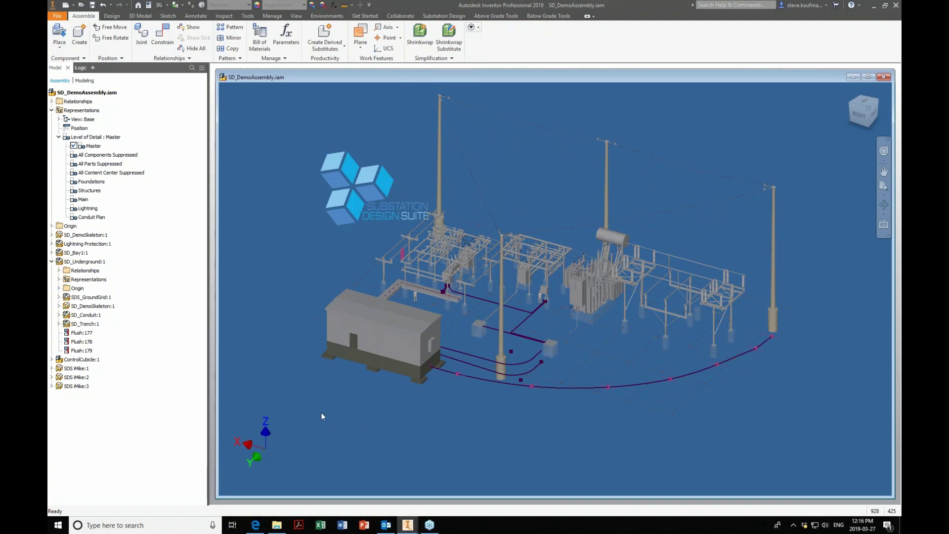
{"action": "left_click", "coordinate": [97, 317]}
{"action": "right_click", "coordinate": [98, 317]}
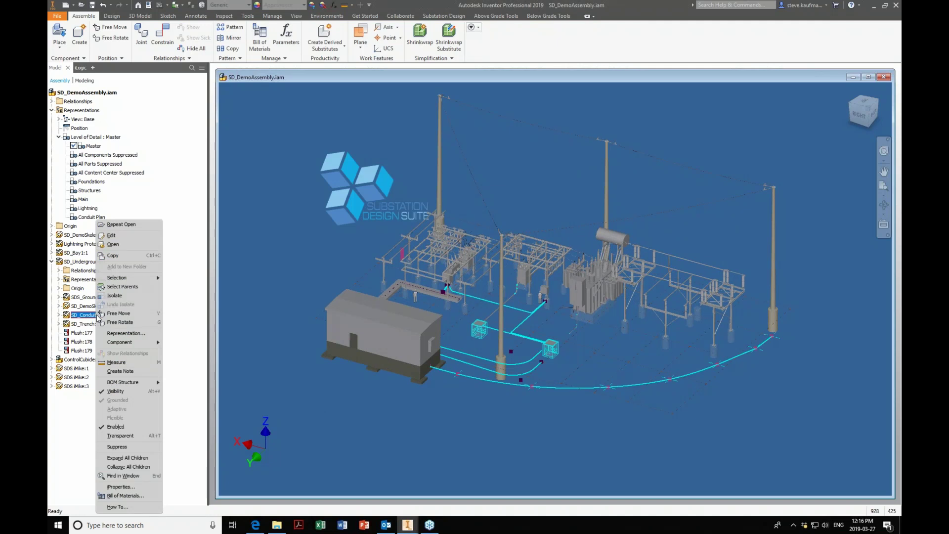
{"action": "left_click", "coordinate": [116, 391]}
Set selection to Part Priority and highlight the small cabinet beside the standing figure and the circuit breaker near the trench
{"action": "scroll", "coordinate": [262, 298], "scroll_direction": "up", "scroll_amount": 5}
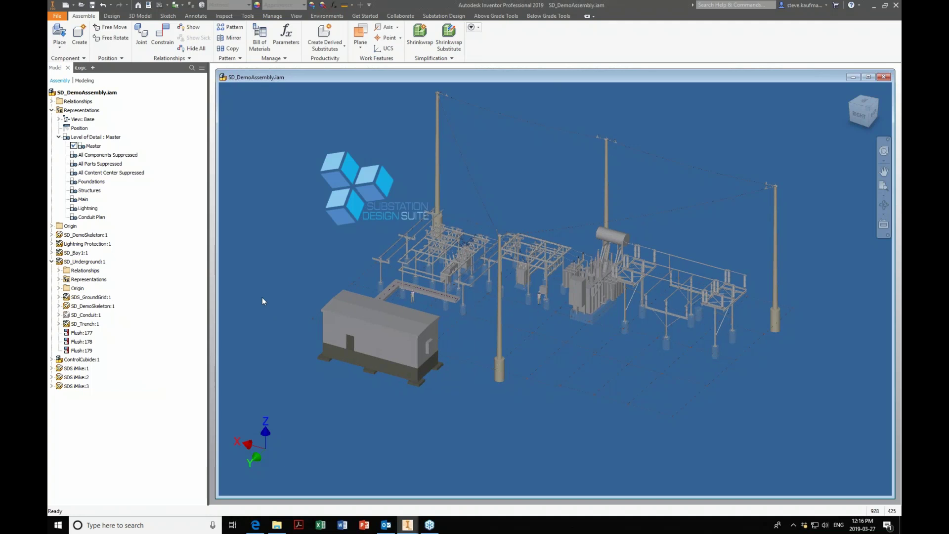
{"action": "scroll", "coordinate": [261, 297], "scroll_direction": "up", "scroll_amount": 5}
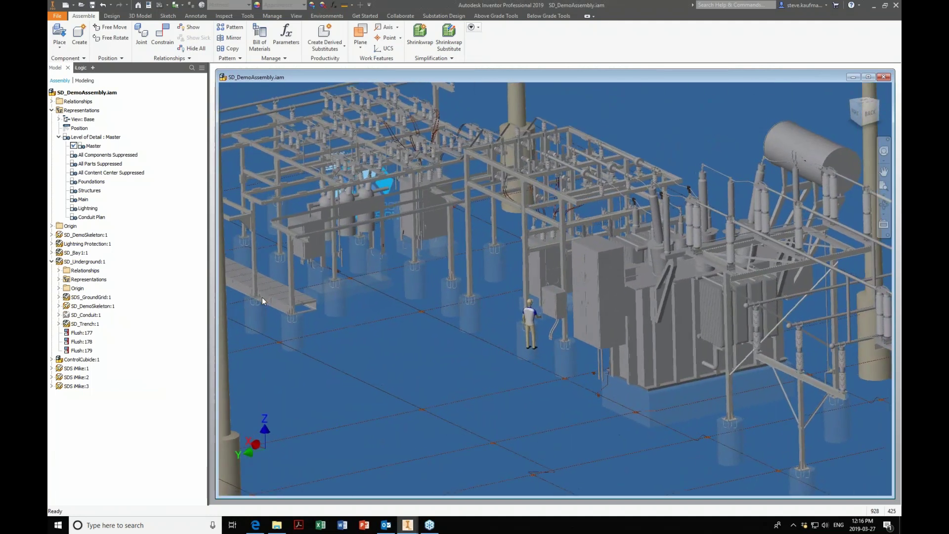
{"action": "scroll", "coordinate": [536, 315], "scroll_direction": "up", "scroll_amount": 2}
{"action": "scroll", "coordinate": [534, 317], "scroll_direction": "up", "scroll_amount": 3}
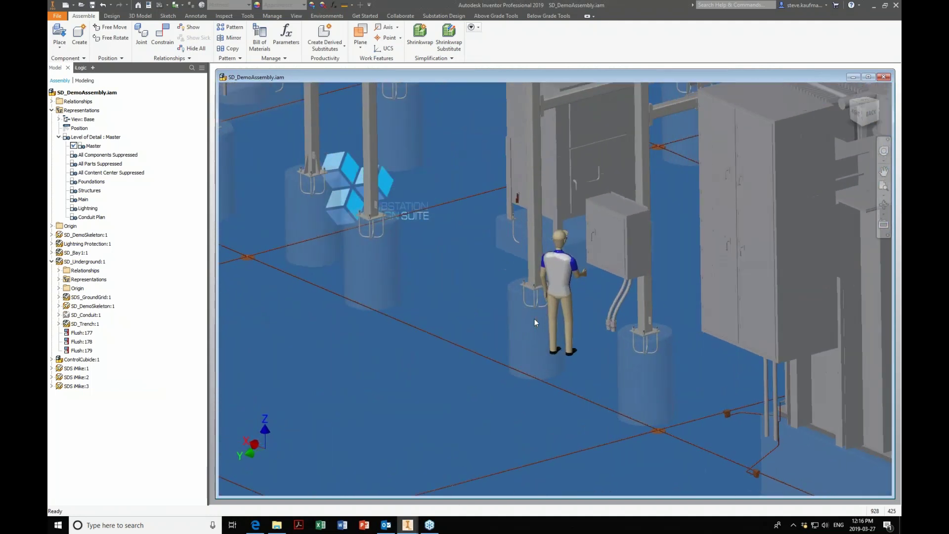
{"action": "left_click", "coordinate": [176, 5]}
{"action": "left_click", "coordinate": [184, 26]}
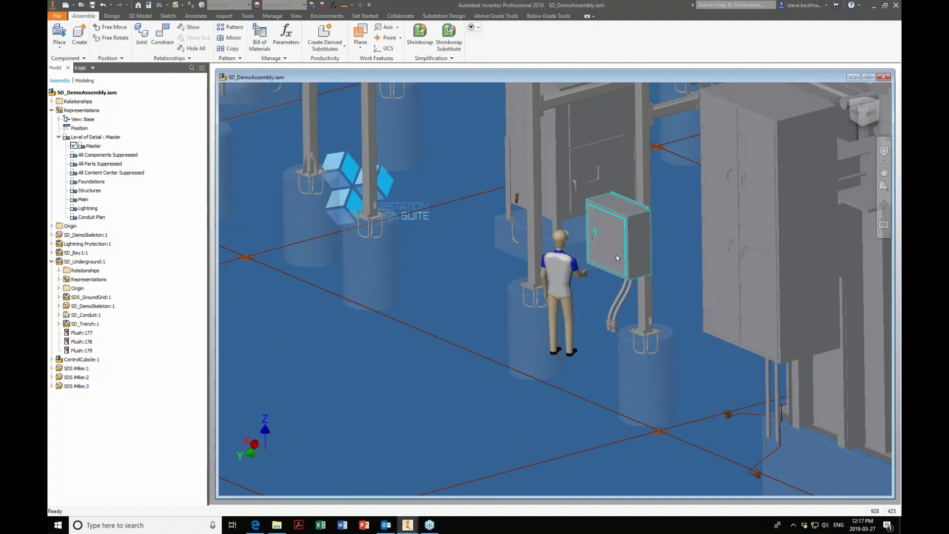
{"action": "left_click", "coordinate": [615, 254]}
{"action": "scroll", "coordinate": [616, 255], "scroll_direction": "down", "scroll_amount": 4}
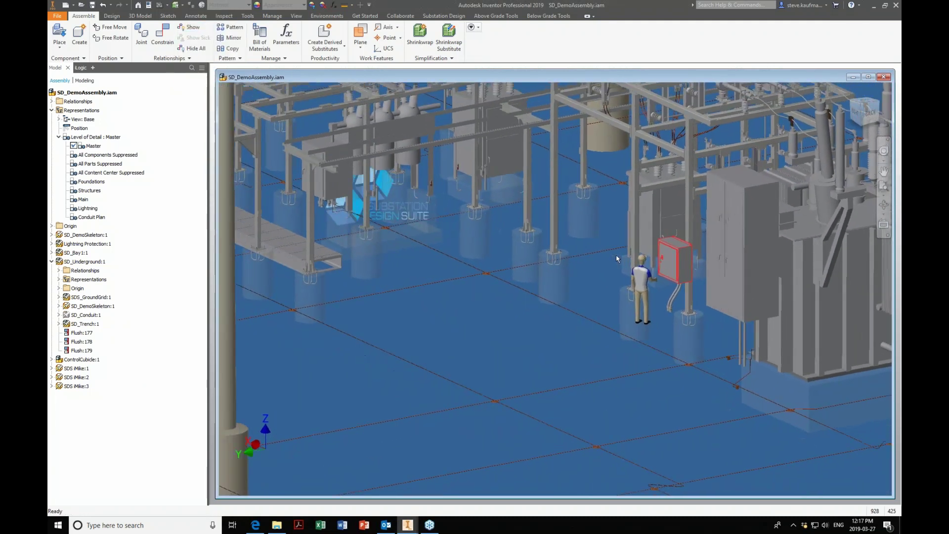
{"action": "left_click", "coordinate": [389, 234]}
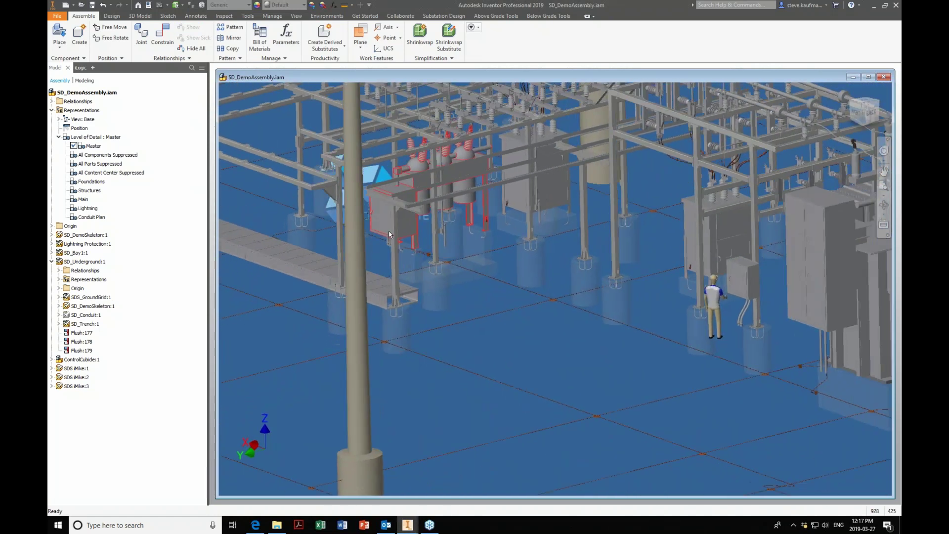
{"action": "left_click", "coordinate": [390, 234]}
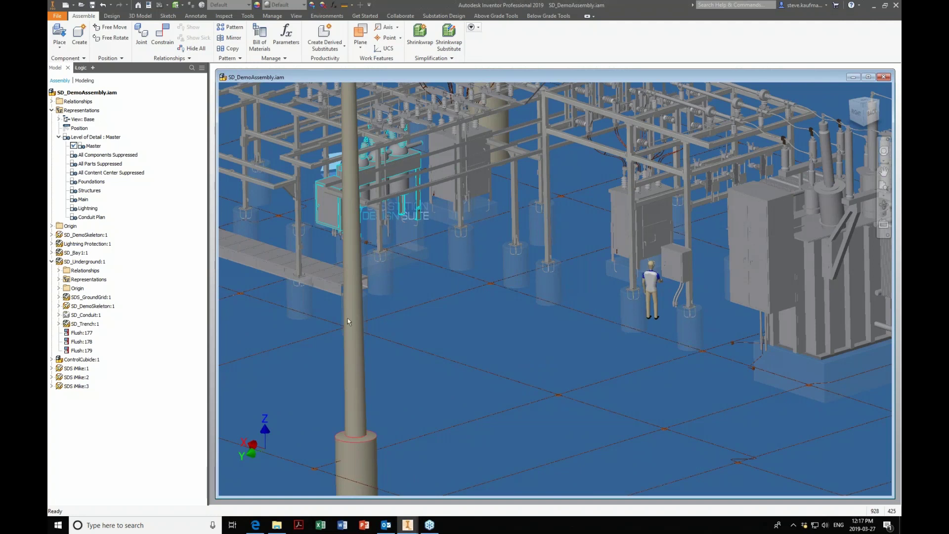
Expand SD_DemoSkeleton:1 and highlight its work planes from WP_RightSideISBlockWall through WP_HVStand3 to examine their layout, and clear the selection
{"action": "left_click", "coordinate": [98, 235]}
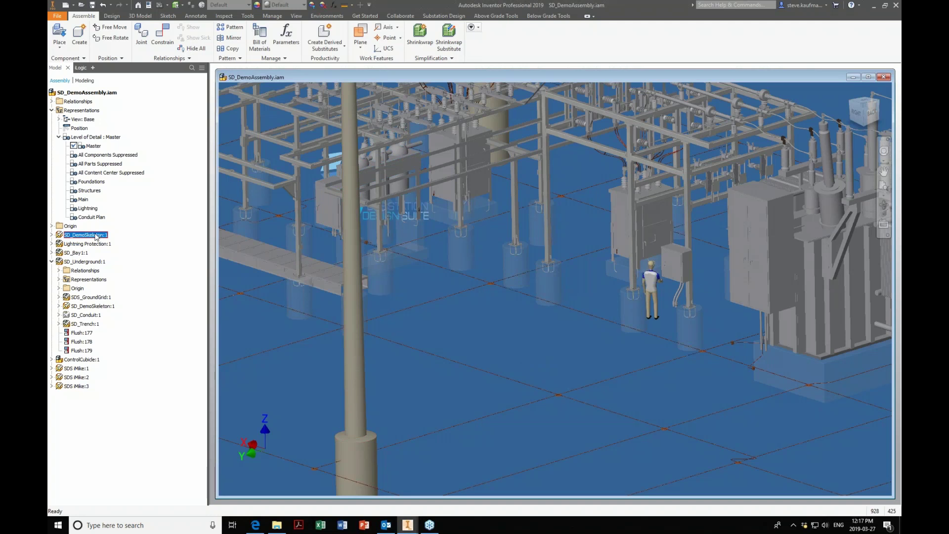
{"action": "left_click", "coordinate": [52, 235]}
{"action": "key", "text": "F6"}
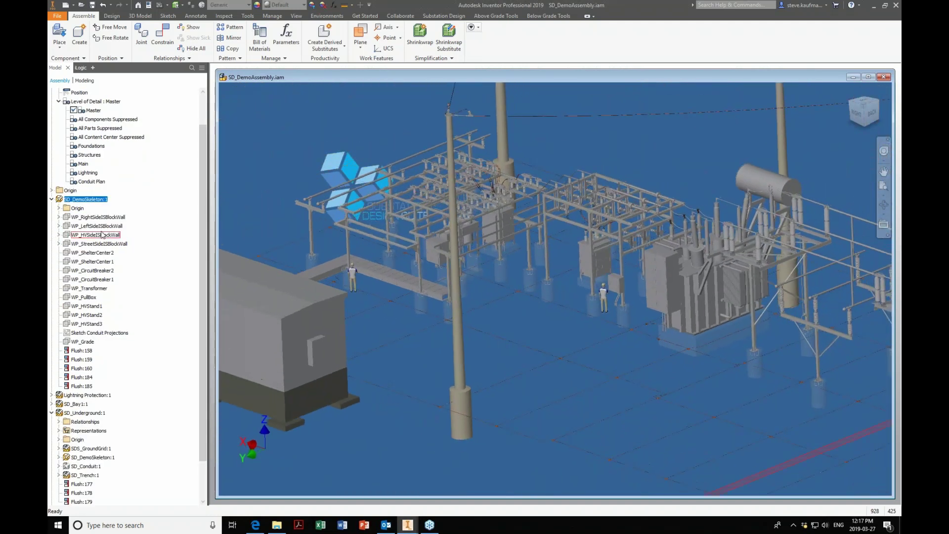
{"action": "left_click", "coordinate": [94, 218]}
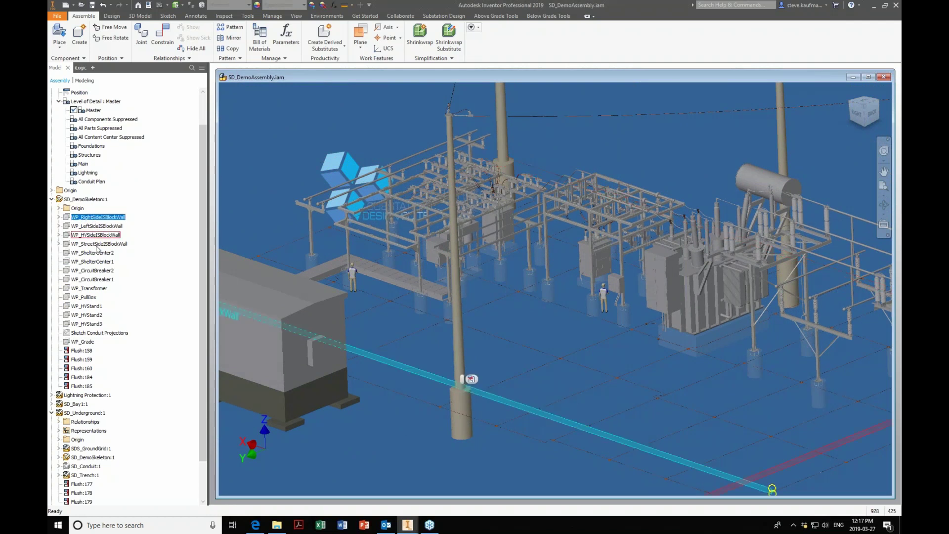
{"action": "left_click", "coordinate": [89, 324], "text": "shift"}
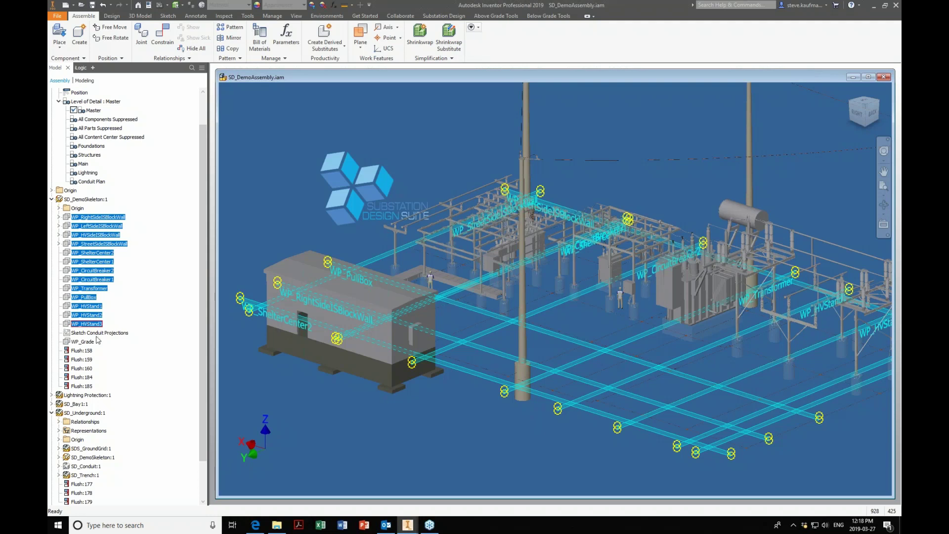
{"action": "left_click", "coordinate": [303, 399]}
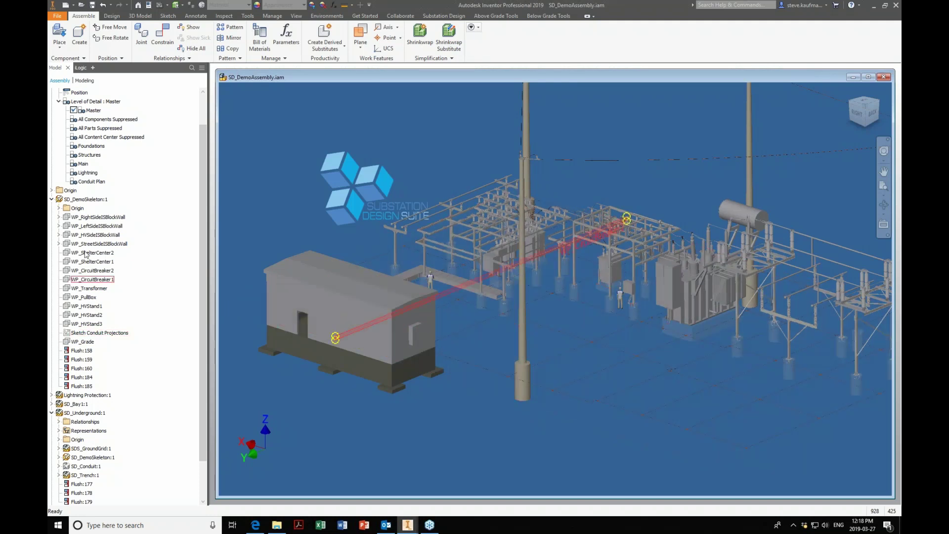
Edit SD_DemoSkeleton:1 in place and highlight Sketch Conduit Projections to examine its projected points at the cabinet's conduit stubs
{"action": "left_click", "coordinate": [88, 199]}
{"action": "right_click", "coordinate": [89, 204]}
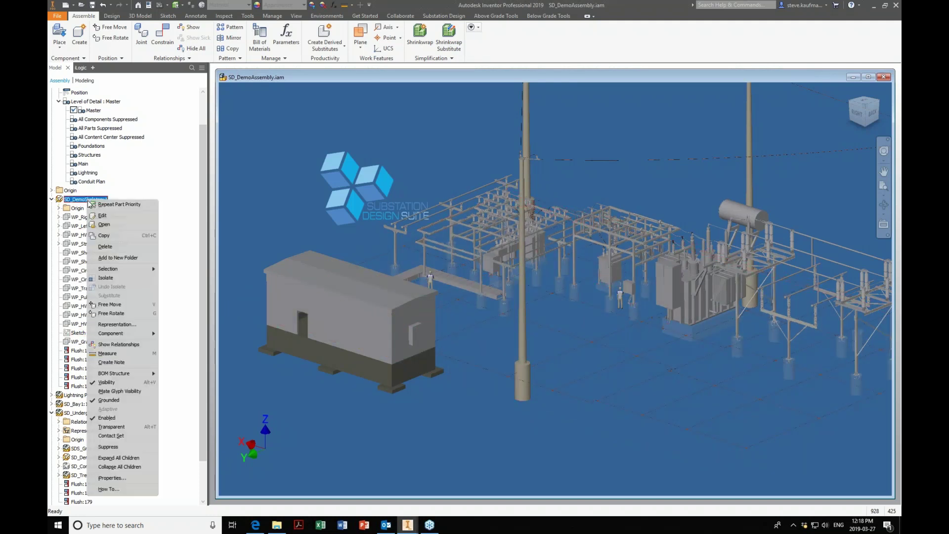
{"action": "left_click", "coordinate": [104, 217]}
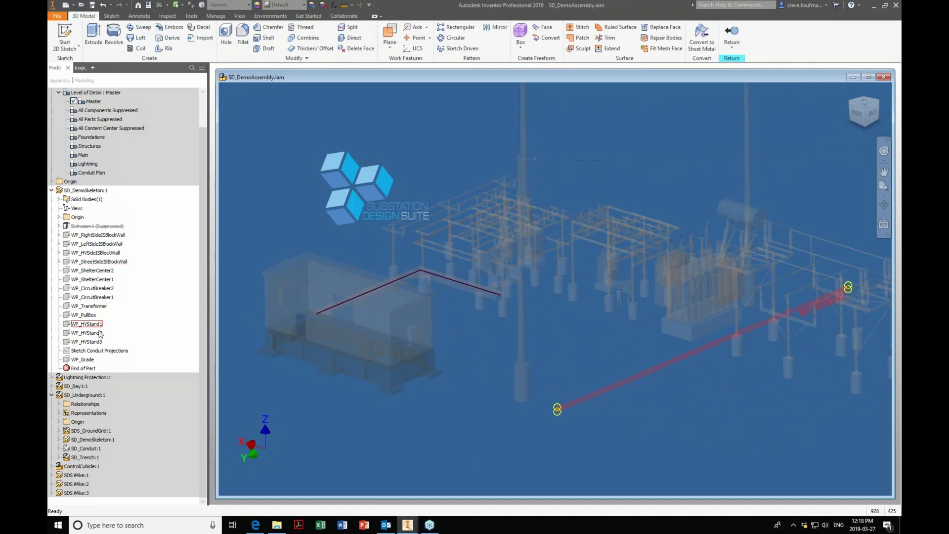
{"action": "left_click", "coordinate": [93, 350]}
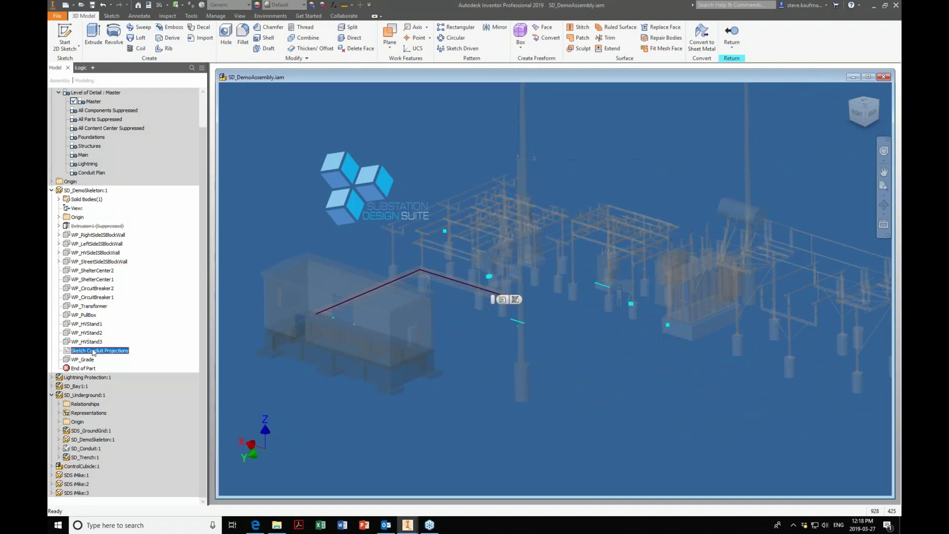
{"action": "key", "text": "End"}
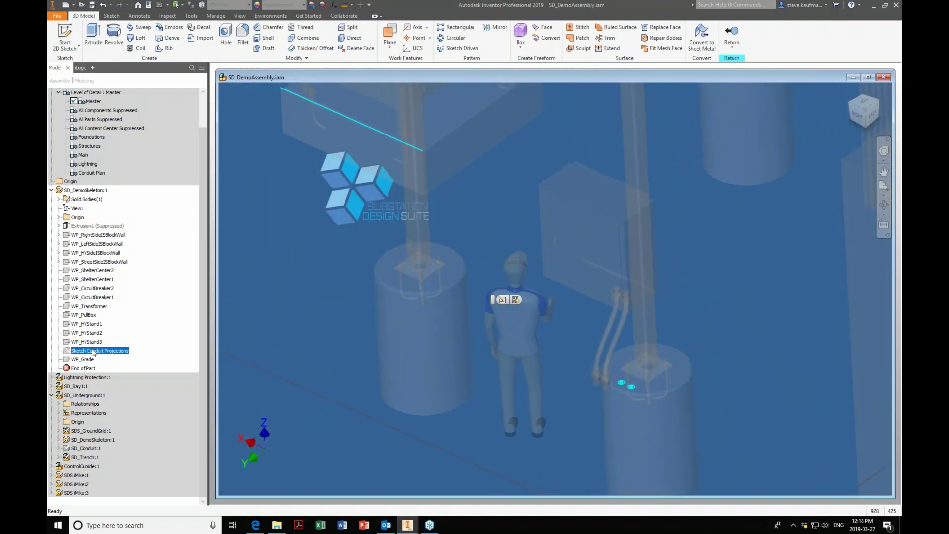
{"action": "left_click", "coordinate": [145, 314]}
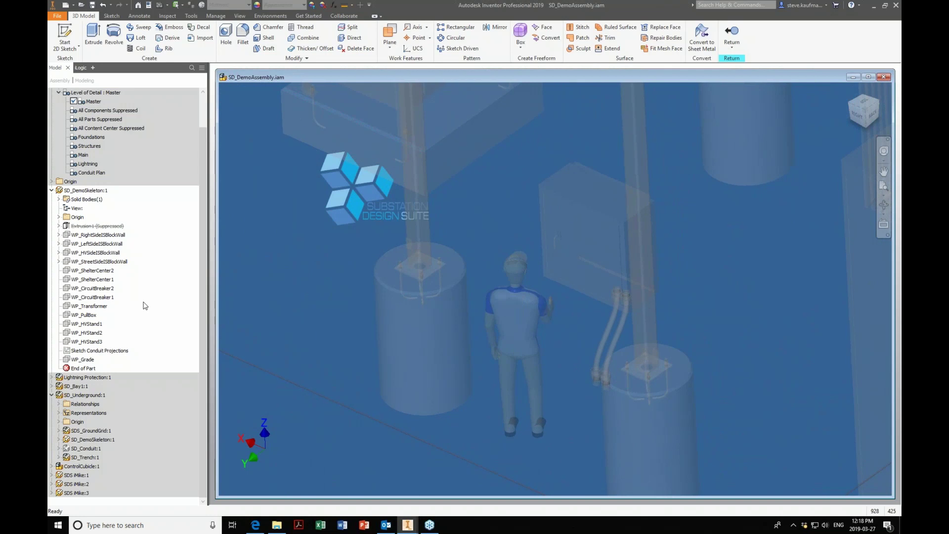
Start a new 2D sketch on the origin XY Plane of SD_DemoSkeleton:1
{"action": "left_click", "coordinate": [58, 217]}
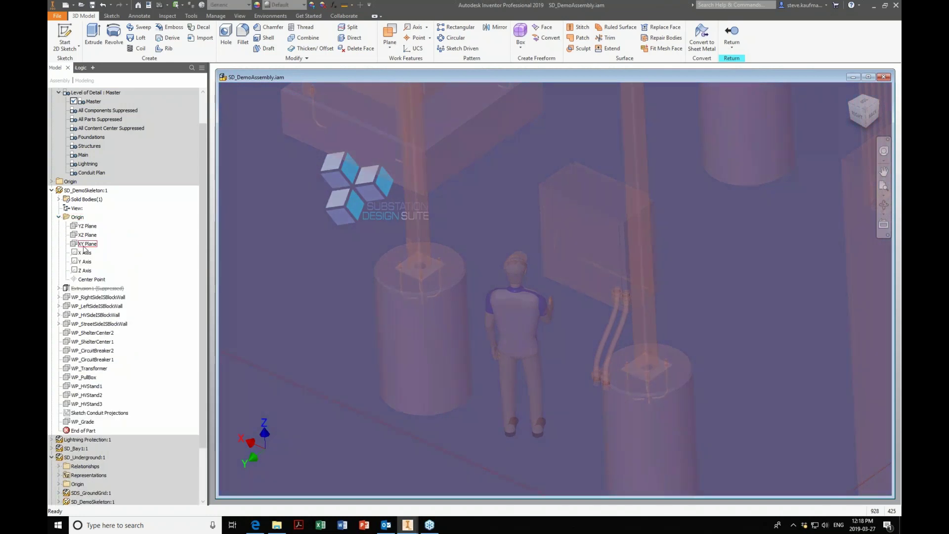
{"action": "right_click", "coordinate": [84, 245]}
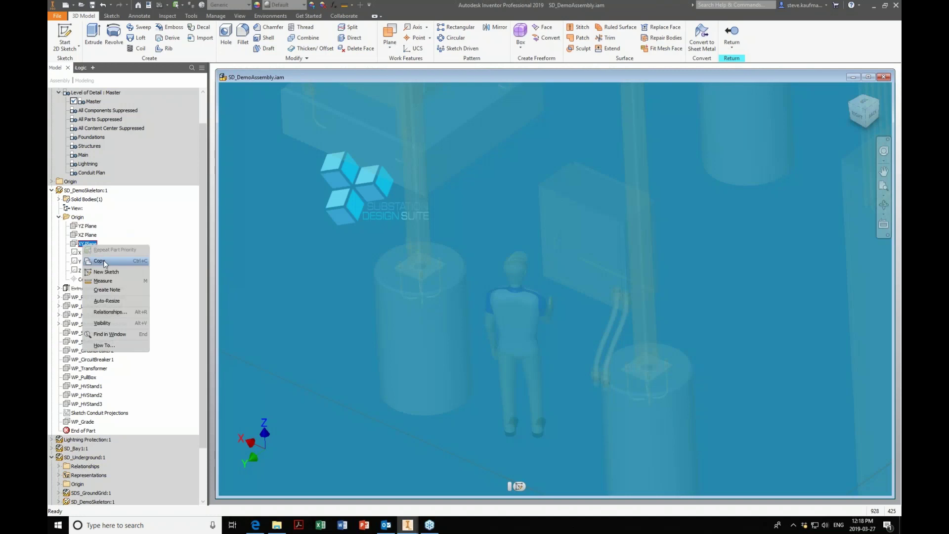
{"action": "left_click", "coordinate": [102, 260]}
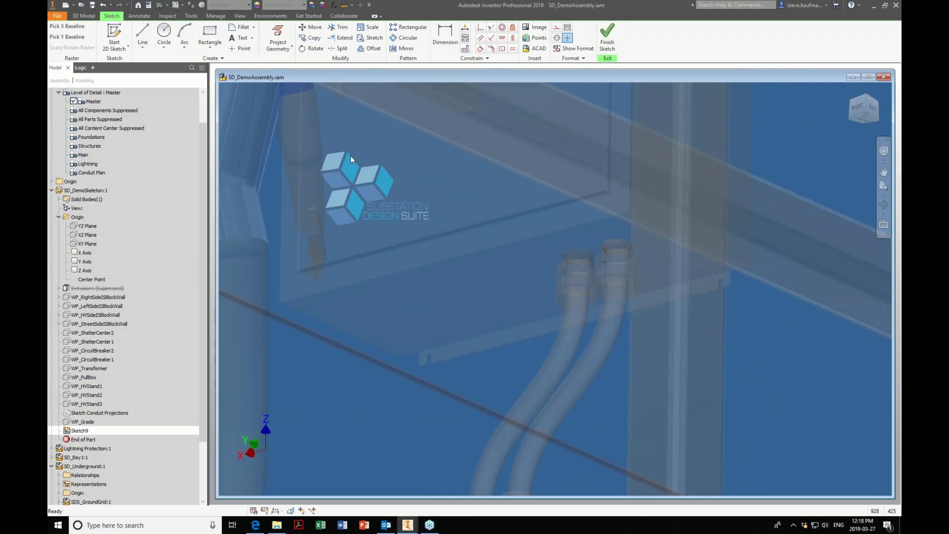
Project the circular ends of the two conduit stubs under the cabinet beside the standing figure into the sketch
{"action": "left_click", "coordinate": [278, 34]}
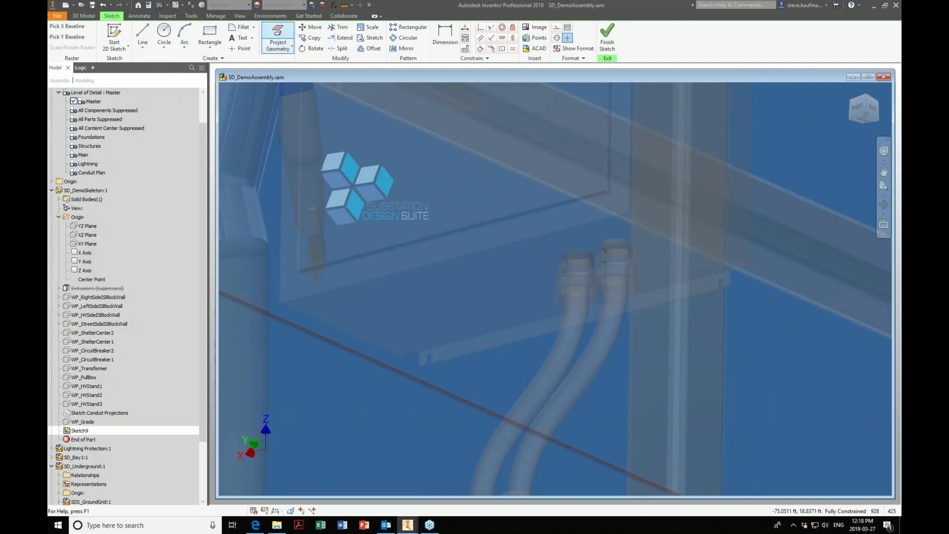
{"action": "left_click", "coordinate": [581, 254]}
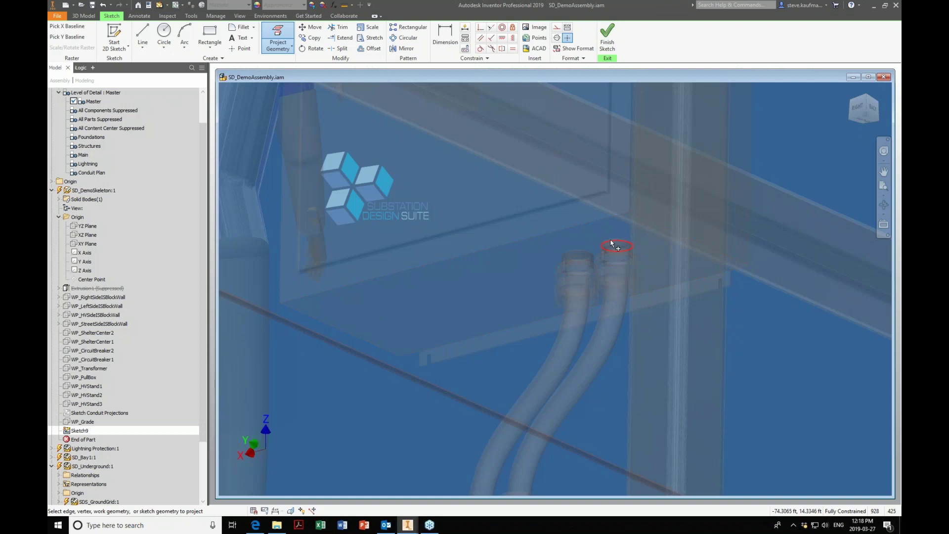
{"action": "scroll", "coordinate": [495, 263], "scroll_direction": "down", "scroll_amount": 3}
{"action": "middle_click_drag", "start_coordinate": [496, 262], "coordinate": [422, 326], "text": "shift"}
{"action": "scroll", "coordinate": [493, 314], "scroll_direction": "down", "scroll_amount": 2}
{"action": "scroll", "coordinate": [422, 330], "scroll_direction": "down", "scroll_amount": 3}
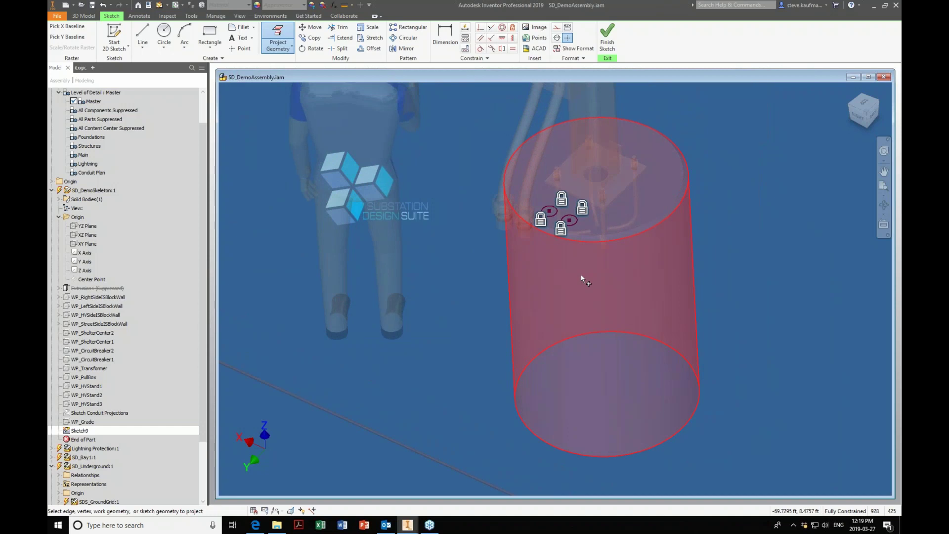
Try to project the whole face with the conduit holes at the equipment cabinet near the trench end
{"action": "scroll", "coordinate": [467, 320], "scroll_direction": "down", "scroll_amount": 3}
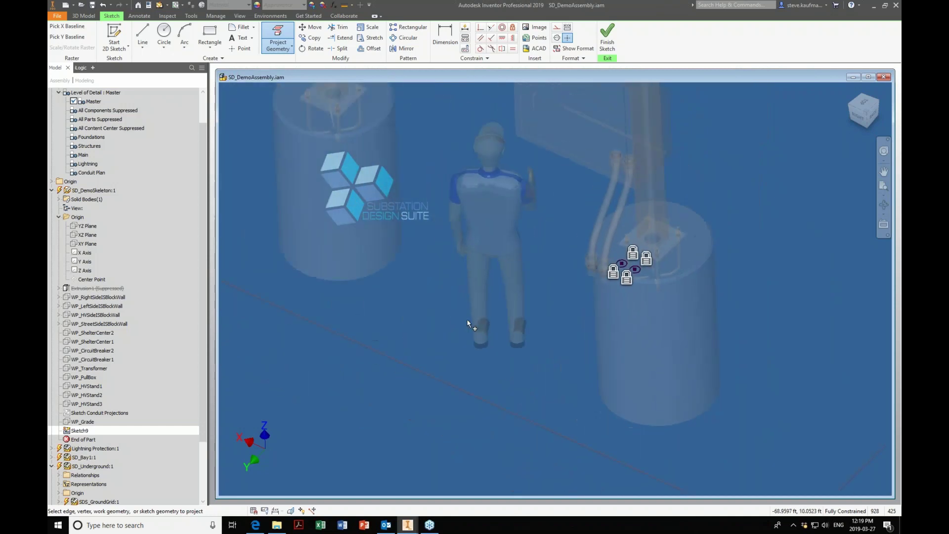
{"action": "scroll", "coordinate": [467, 323], "scroll_direction": "down", "scroll_amount": 6}
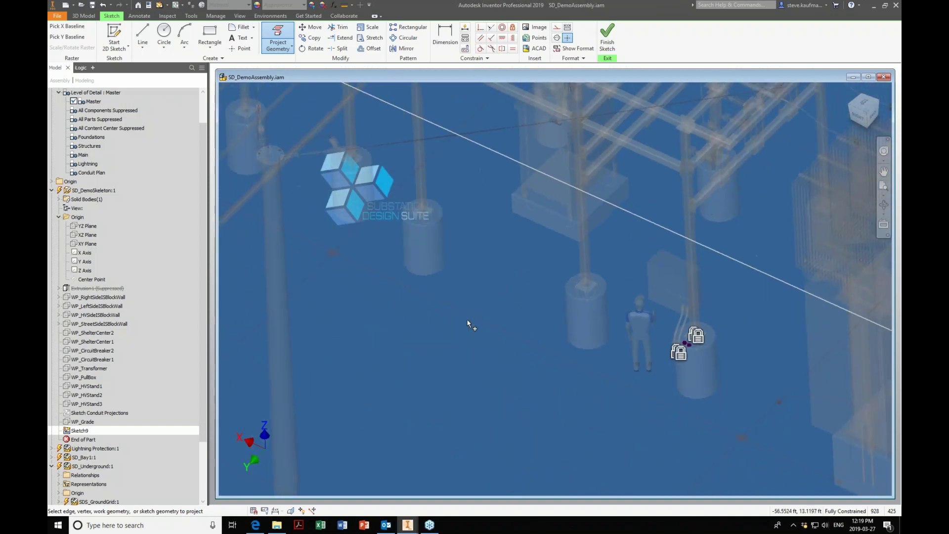
{"action": "scroll", "coordinate": [468, 321], "scroll_direction": "down", "scroll_amount": 6}
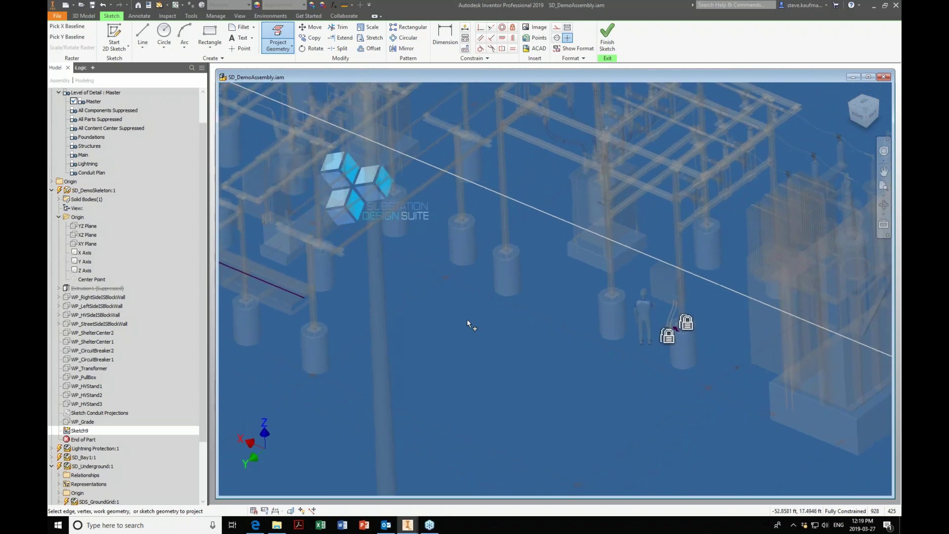
{"action": "middle_click_drag", "start_coordinate": [468, 323], "coordinate": [467, 323], "text": "shift"}
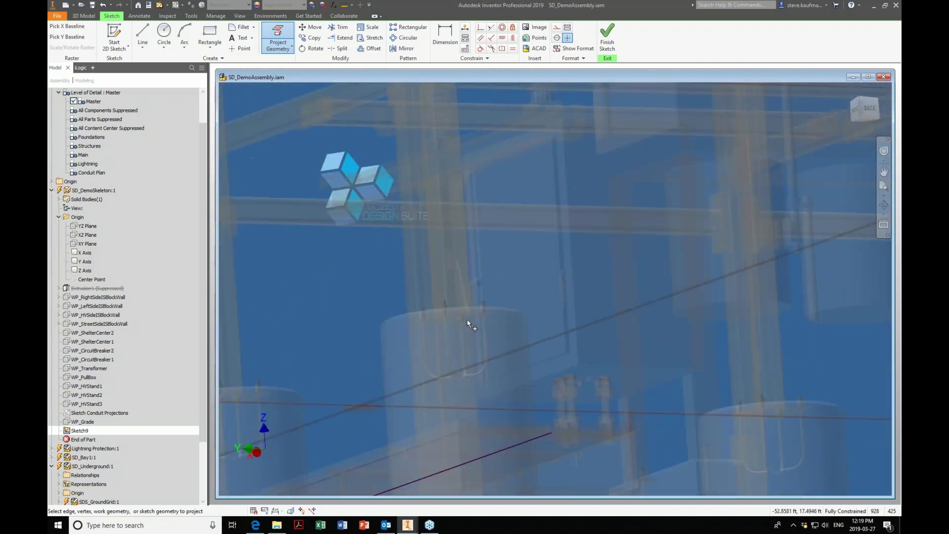
{"action": "scroll", "coordinate": [467, 324], "scroll_direction": "up", "scroll_amount": 5}
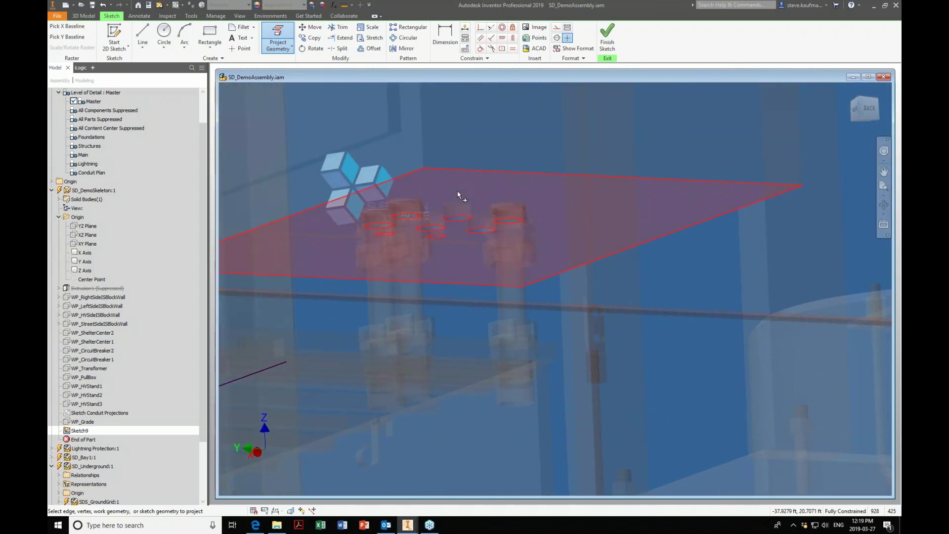
{"action": "left_click", "coordinate": [458, 194]}
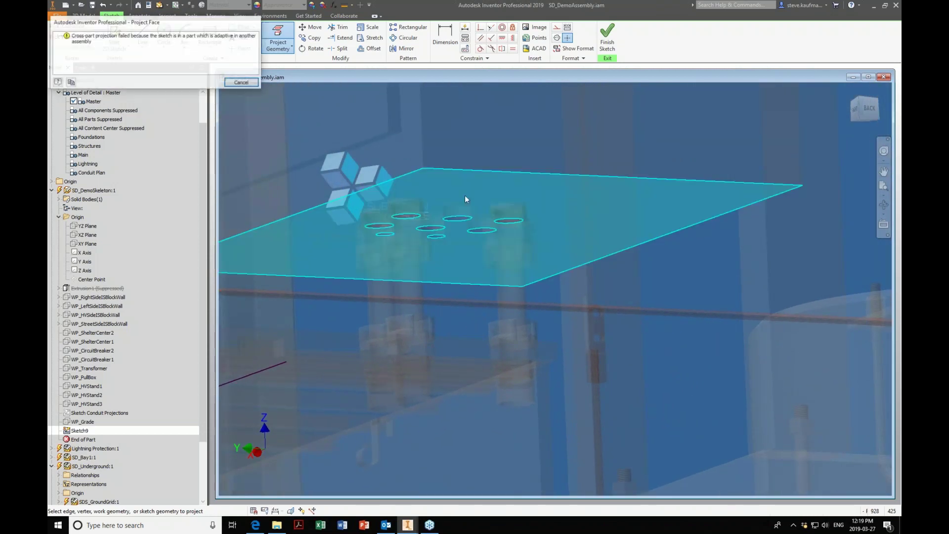
{"action": "left_click", "coordinate": [252, 83]}
Project three circular conduit edges at the equipment cabinet near the trench end into the same sketch
{"action": "scroll", "coordinate": [499, 227], "scroll_direction": "up", "scroll_amount": 5}
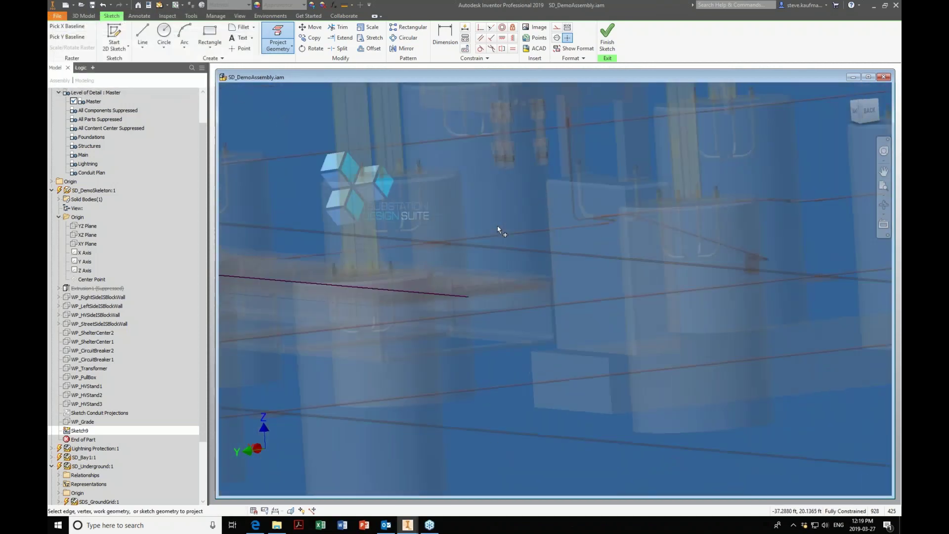
{"action": "scroll", "coordinate": [500, 229], "scroll_direction": "up", "scroll_amount": 5}
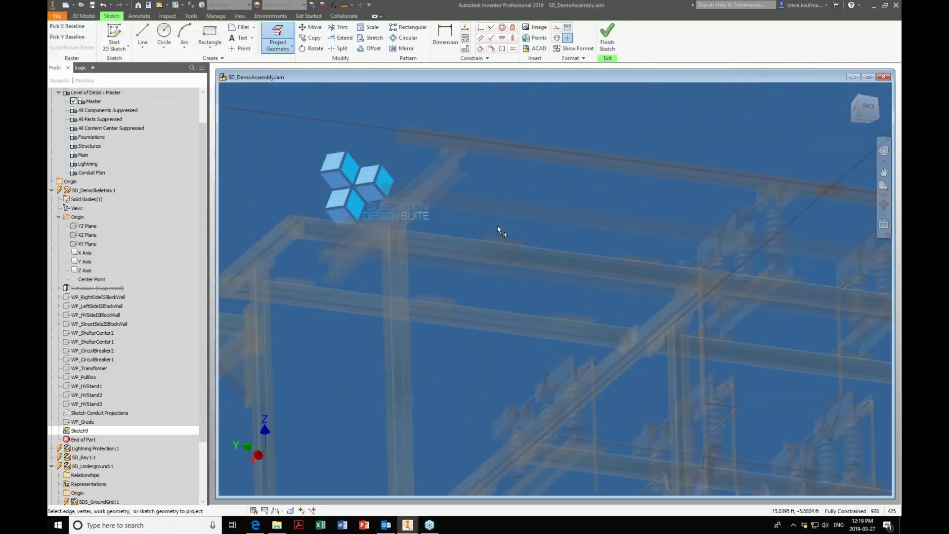
{"action": "scroll", "coordinate": [500, 229], "scroll_direction": "up", "scroll_amount": 5}
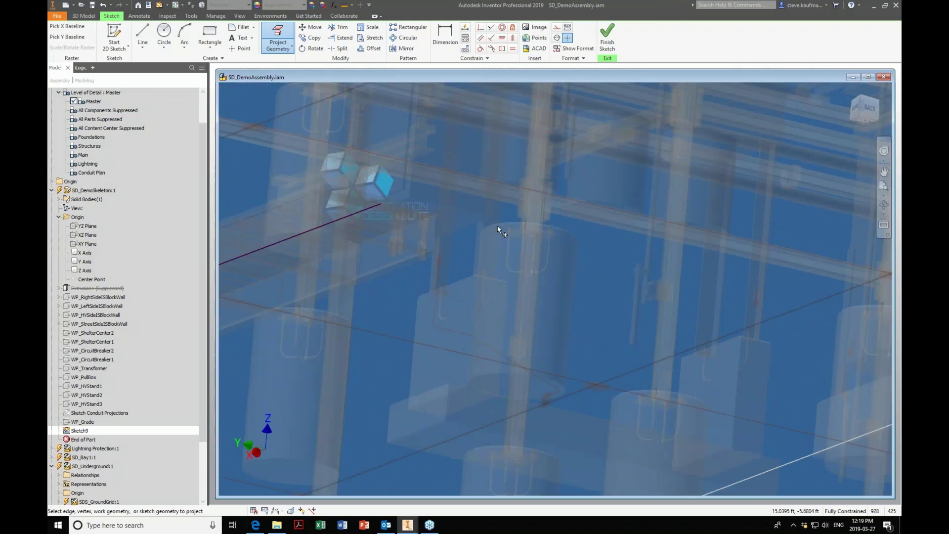
{"action": "scroll", "coordinate": [497, 228], "scroll_direction": "up", "scroll_amount": 5}
{"action": "scroll", "coordinate": [507, 406], "scroll_direction": "up", "scroll_amount": 2}
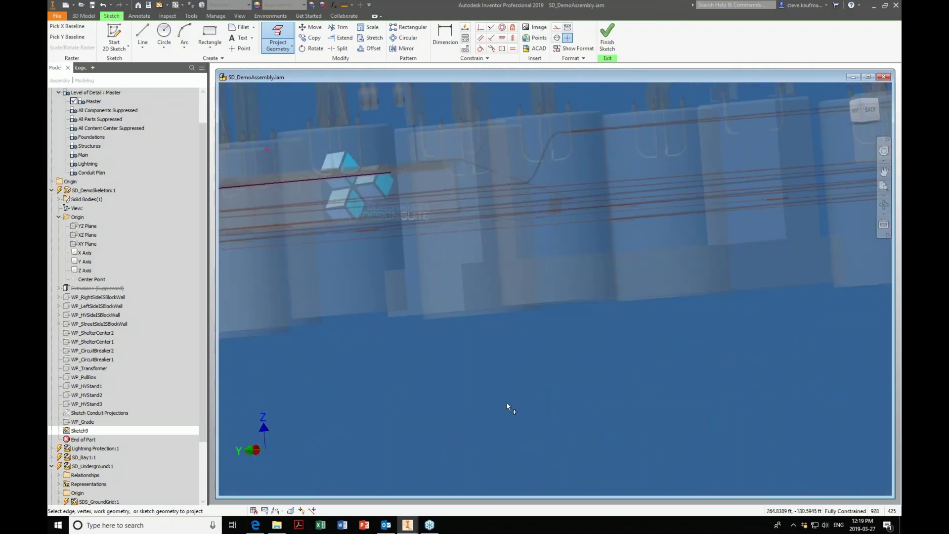
{"action": "scroll", "coordinate": [507, 406], "scroll_direction": "up", "scroll_amount": 5}
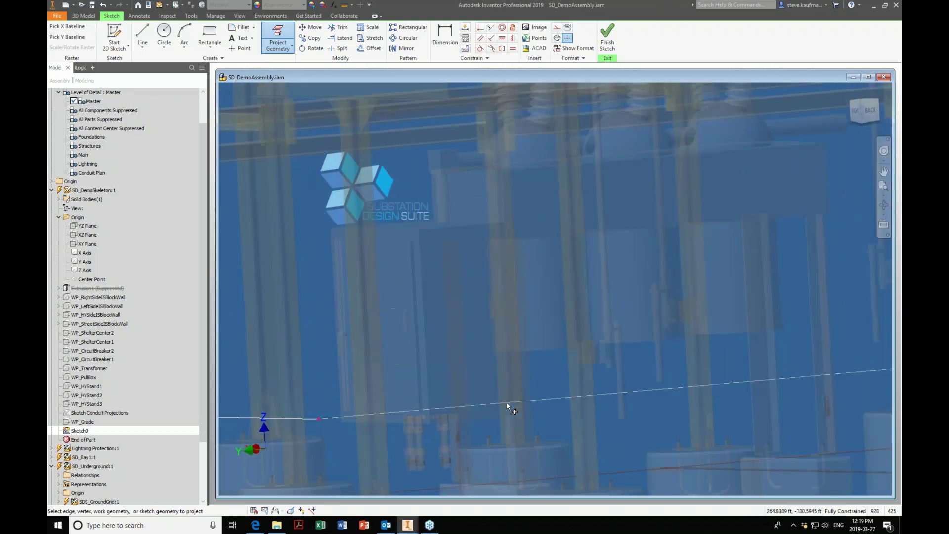
{"action": "scroll", "coordinate": [507, 406], "scroll_direction": "down", "scroll_amount": 4}
{"action": "scroll", "coordinate": [532, 378], "scroll_direction": "down", "scroll_amount": 2}
{"action": "scroll", "coordinate": [529, 417], "scroll_direction": "down", "scroll_amount": 2}
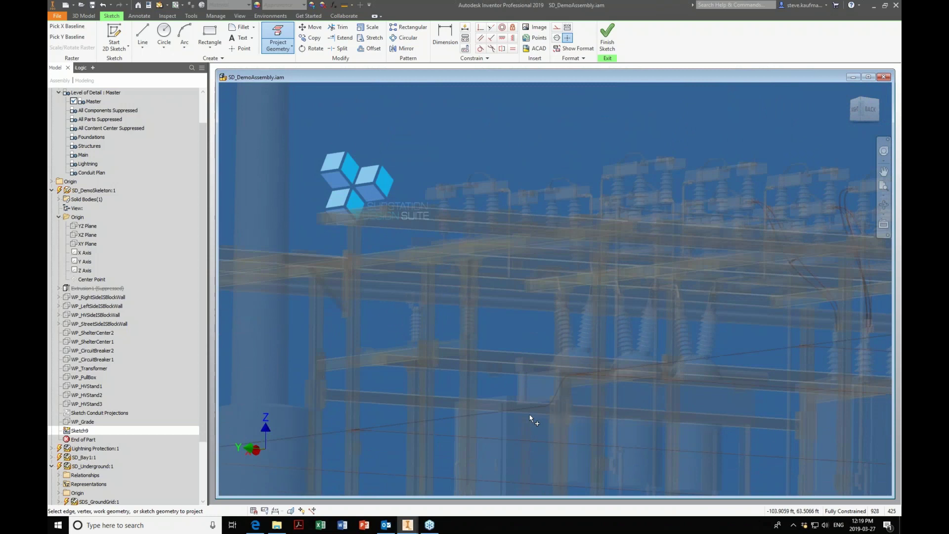
{"action": "scroll", "coordinate": [531, 419], "scroll_direction": "up", "scroll_amount": 5}
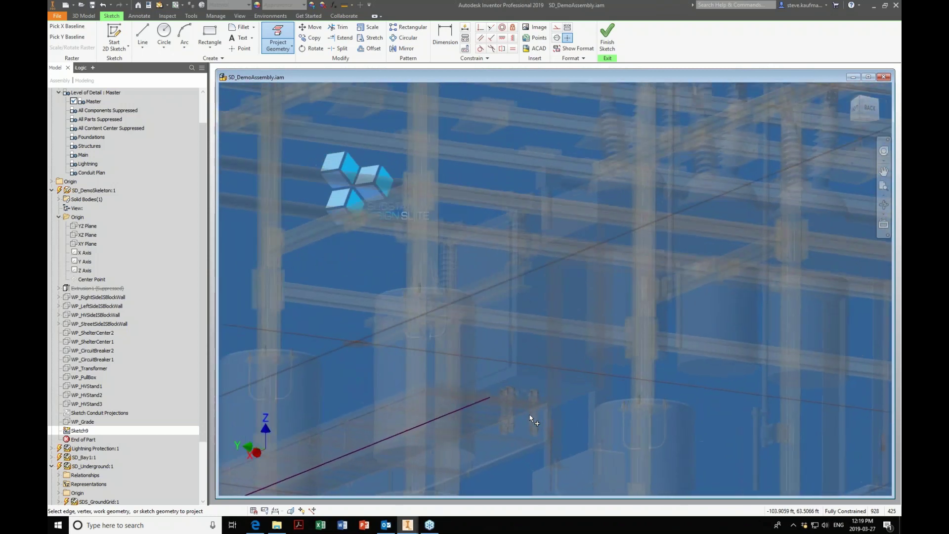
{"action": "scroll", "coordinate": [531, 419], "scroll_direction": "up", "scroll_amount": 4}
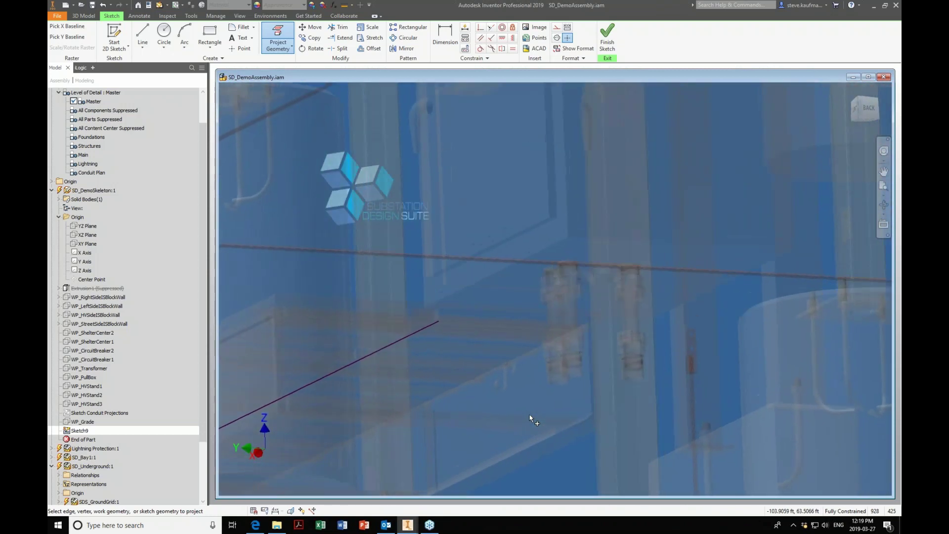
{"action": "scroll", "coordinate": [531, 419], "scroll_direction": "up", "scroll_amount": 2}
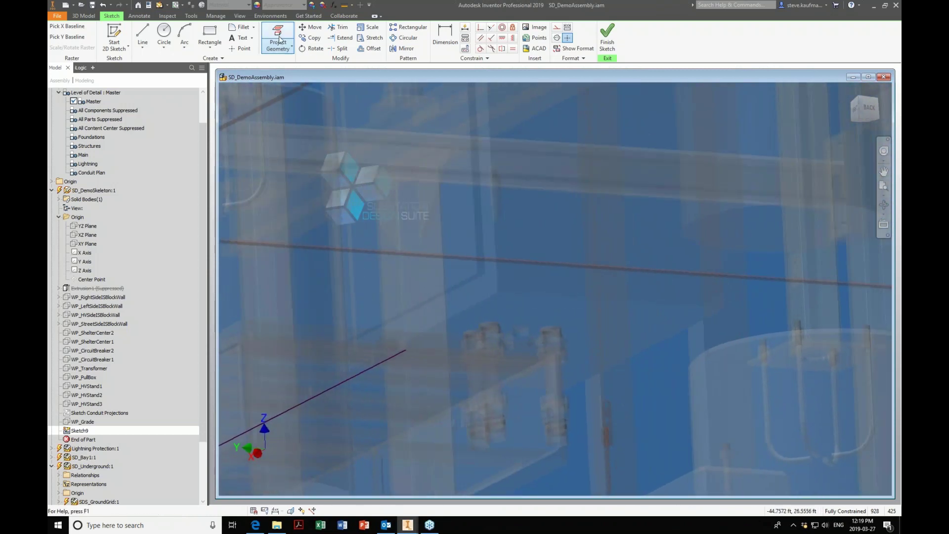
{"action": "left_click", "coordinate": [279, 39]}
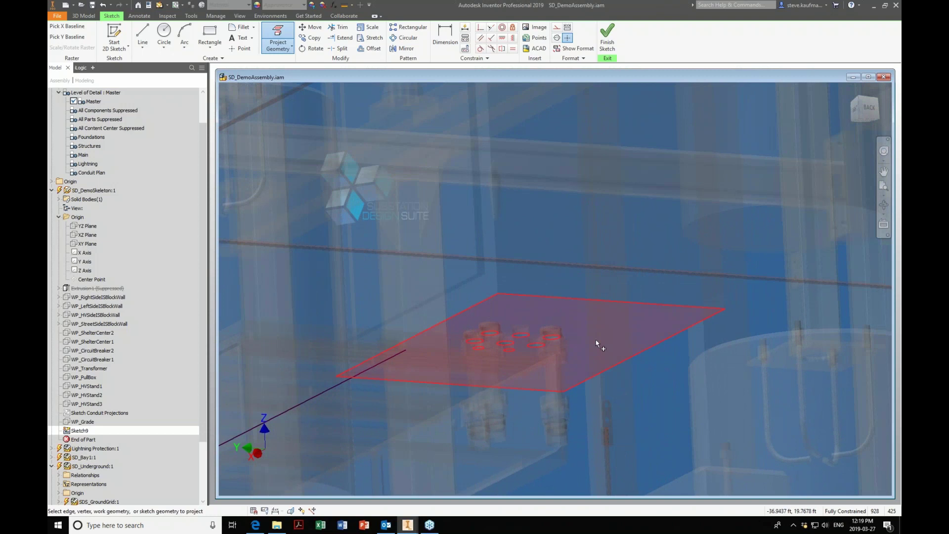
{"action": "left_click", "coordinate": [525, 336]}
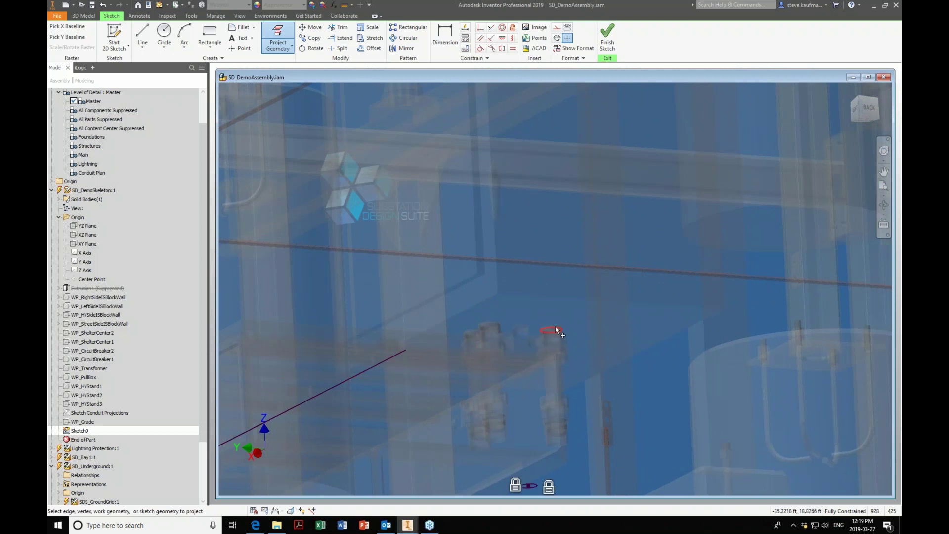
{"action": "left_click", "coordinate": [556, 328]}
{"action": "left_click", "coordinate": [491, 326]}
{"action": "scroll", "coordinate": [543, 340], "scroll_direction": "down", "scroll_amount": 8}
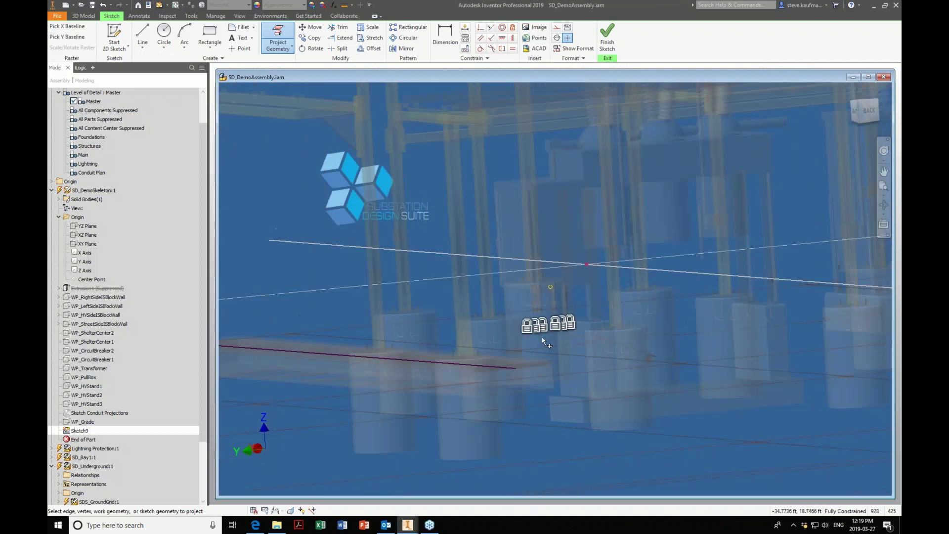
{"action": "scroll", "coordinate": [542, 340], "scroll_direction": "down", "scroll_amount": 5}
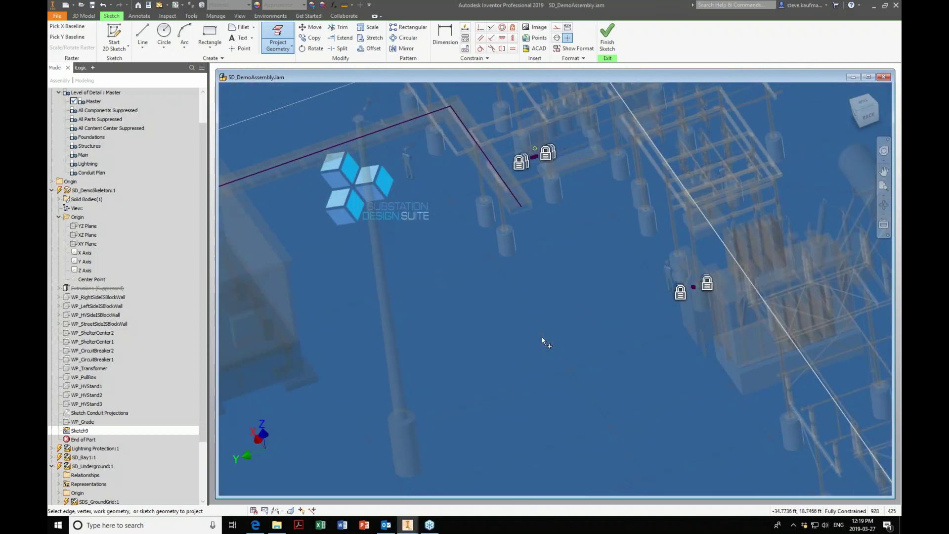
{"action": "scroll", "coordinate": [543, 341], "scroll_direction": "down", "scroll_amount": 3}
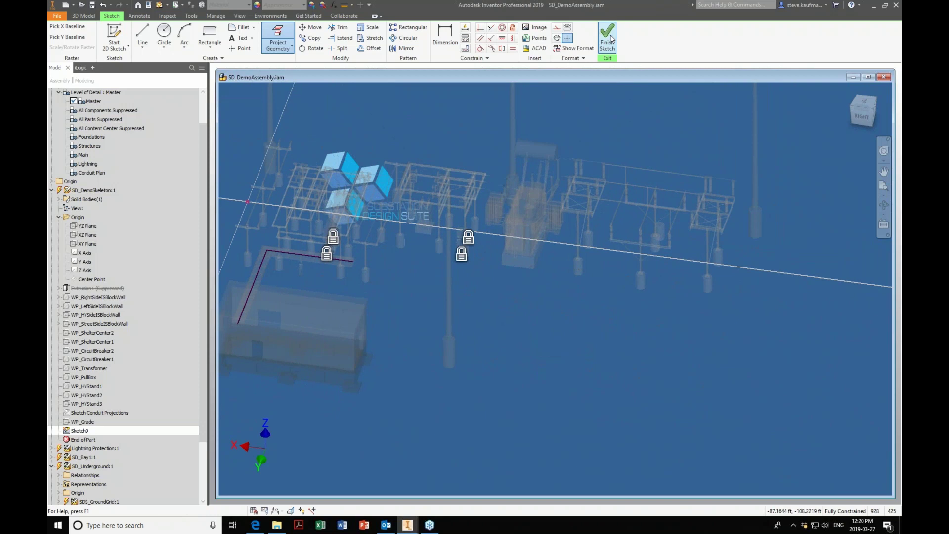
Finish the sketch and the in-place part edit, and save SD_DemoAssembly.iam with its dependents
{"action": "left_click", "coordinate": [610, 35]}
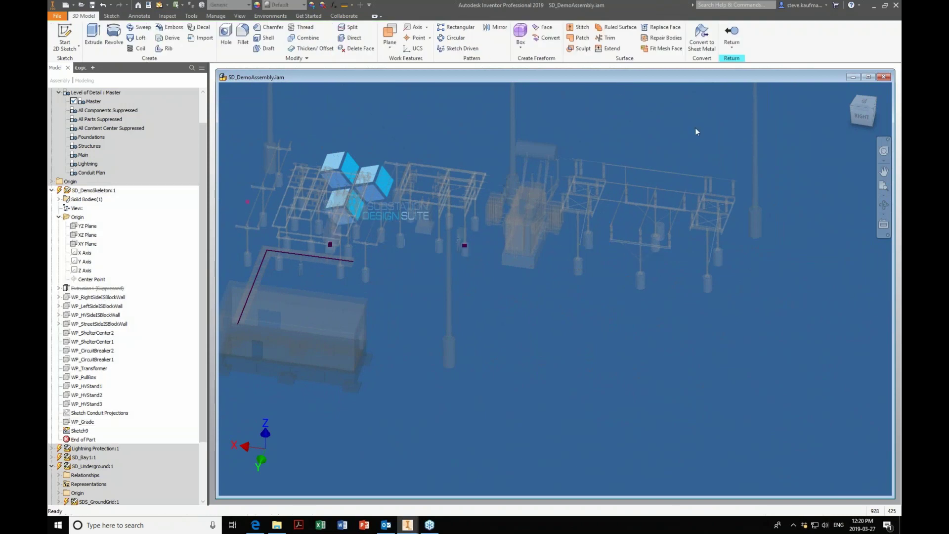
{"action": "left_click", "coordinate": [731, 35]}
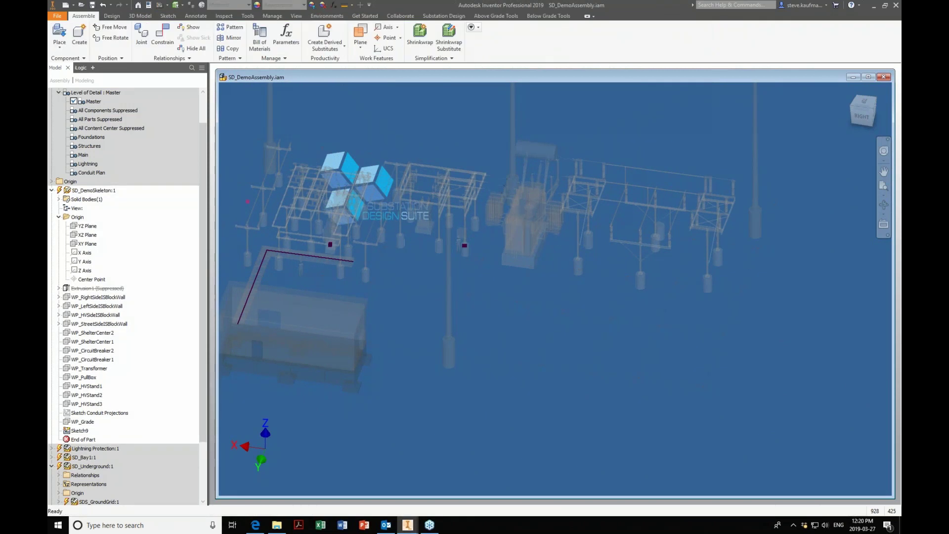
{"action": "left_click", "coordinate": [91, 6]}
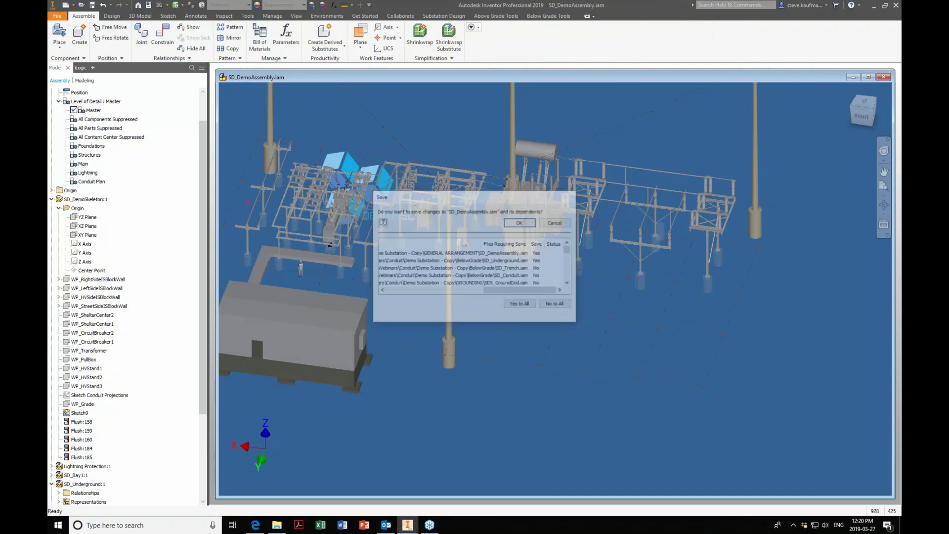
{"action": "left_click", "coordinate": [519, 223]}
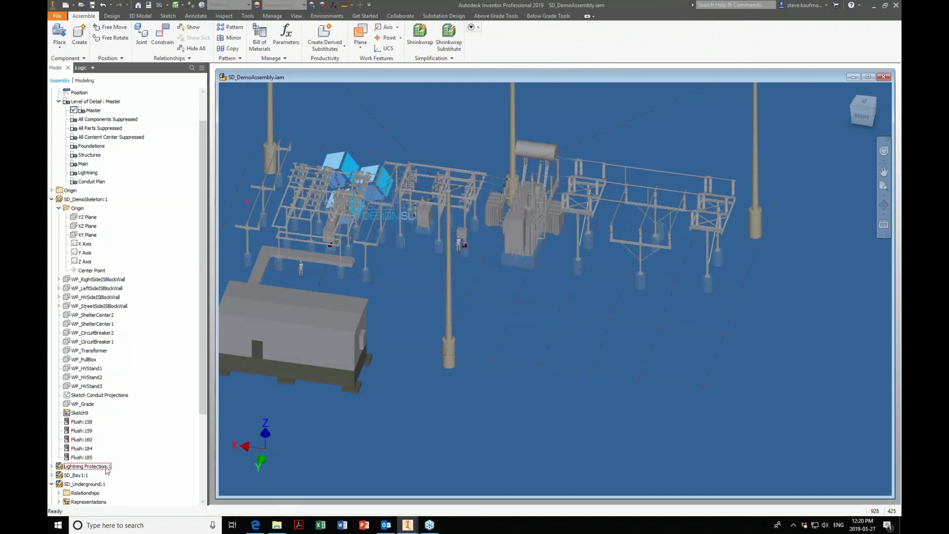
Turn on the visibility of SD_Conduit:1 under SD_Underground:1
{"action": "scroll", "coordinate": [106, 470], "scroll_direction": "down", "scroll_amount": 4}
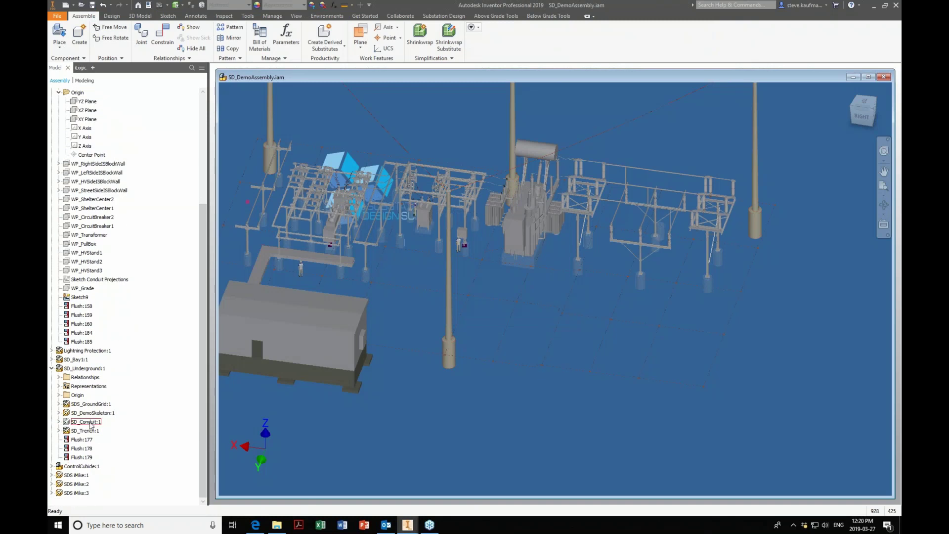
{"action": "right_click", "coordinate": [90, 423]}
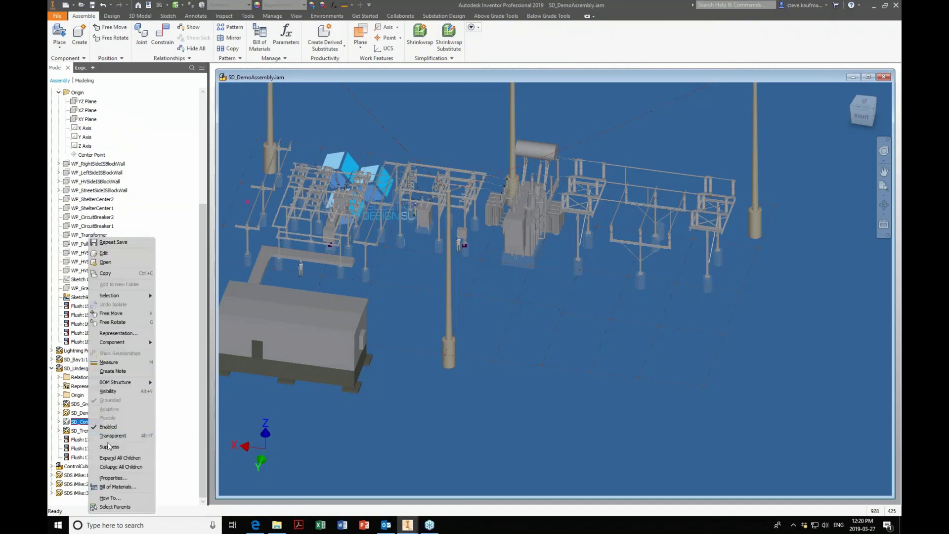
{"action": "left_click", "coordinate": [108, 391]}
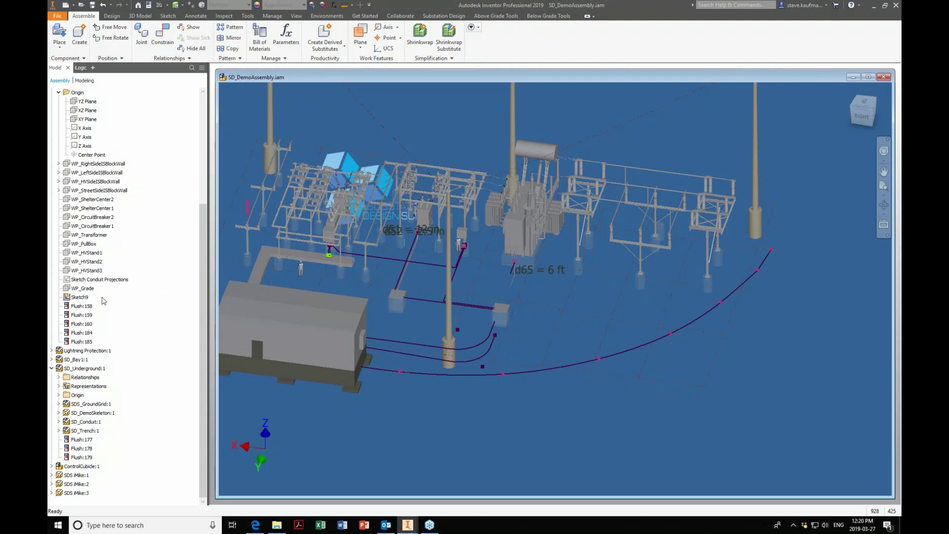
Edit SD_DemoSkeleton:1 in place and open its Sketch9 for editing
{"action": "scroll", "coordinate": [129, 141], "scroll_direction": "up", "scroll_amount": 2}
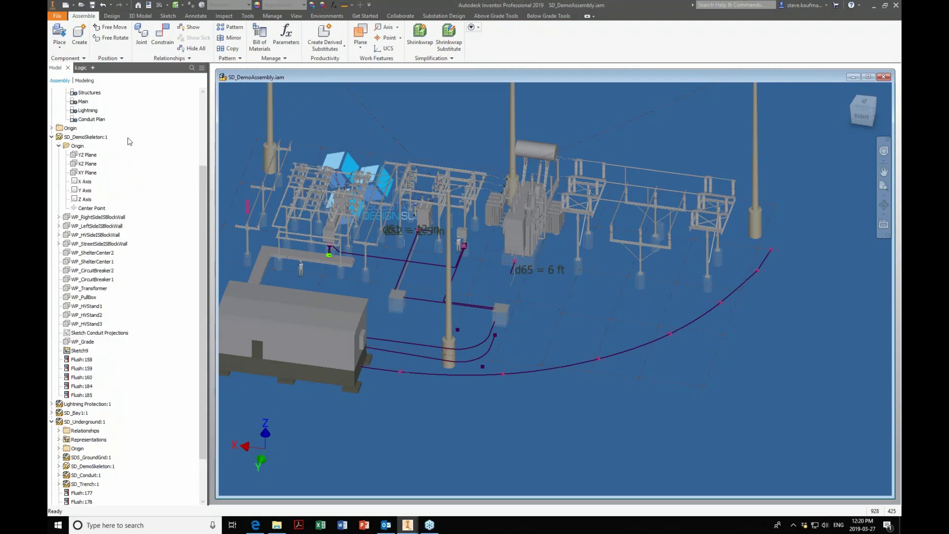
{"action": "right_click", "coordinate": [102, 139]}
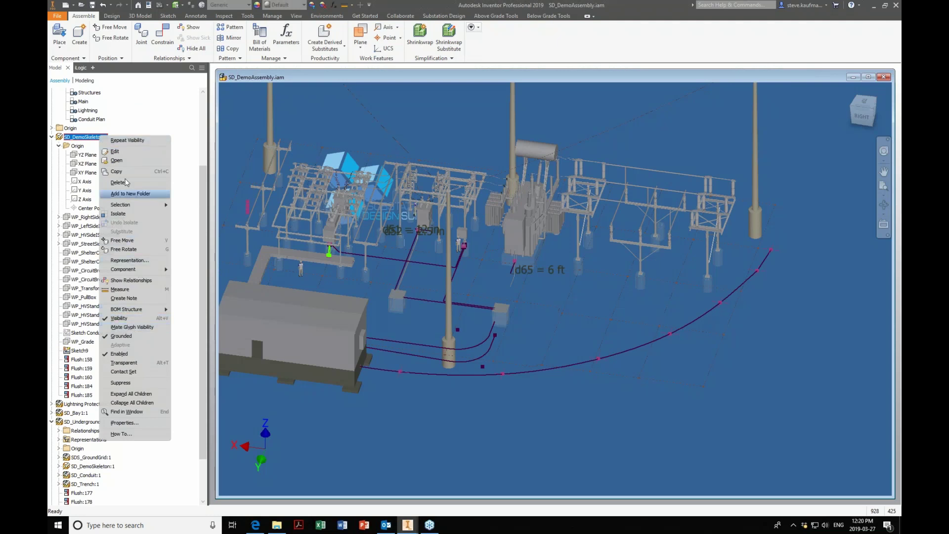
{"action": "left_click", "coordinate": [124, 154]}
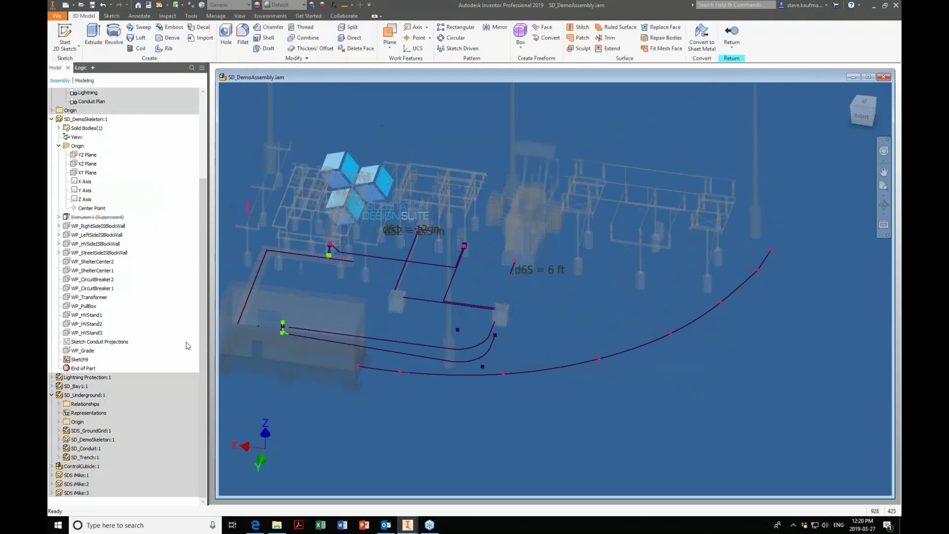
{"action": "left_click", "coordinate": [85, 360]}
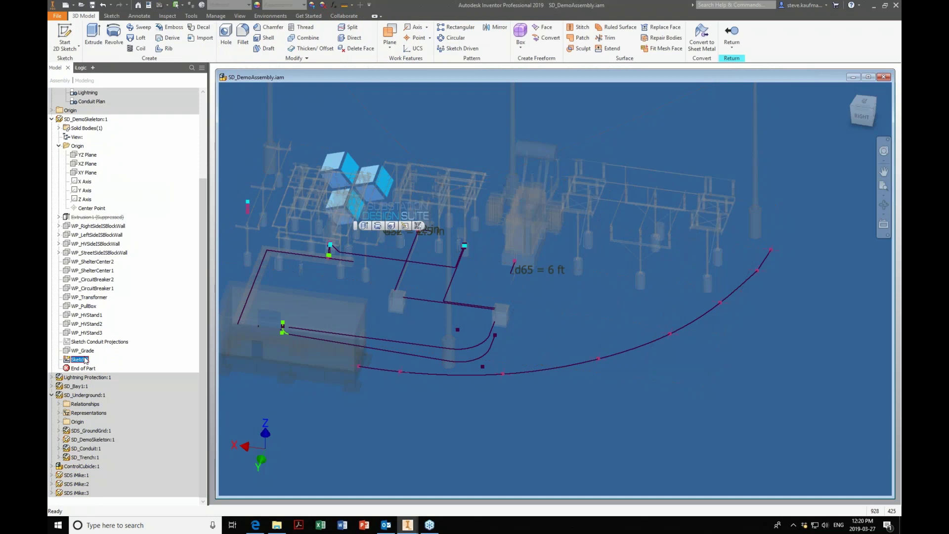
{"action": "right_click", "coordinate": [85, 360]}
{"action": "key", "text": "Escape"}
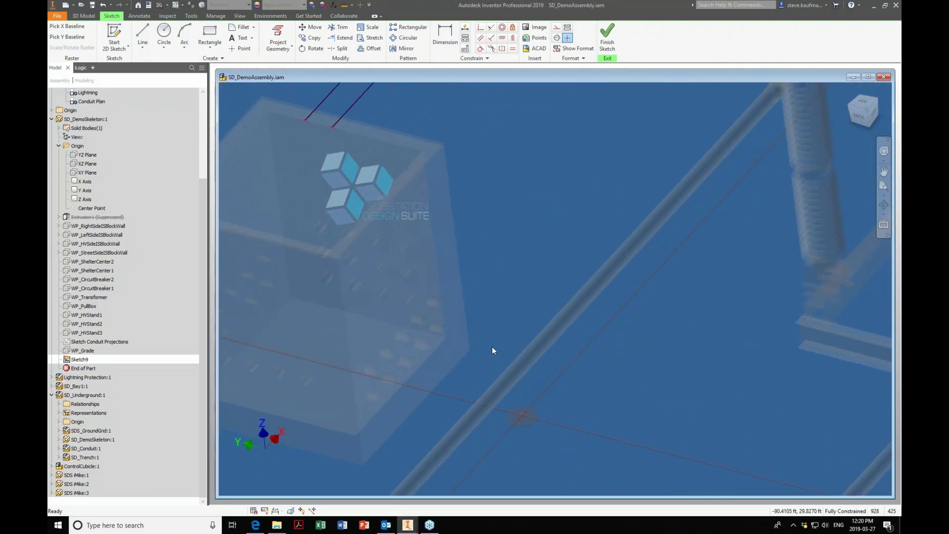
Project circular conduit hole edges from the two below-grade pull boxes into the skeleton sketch
{"action": "left_click", "coordinate": [277, 44]}
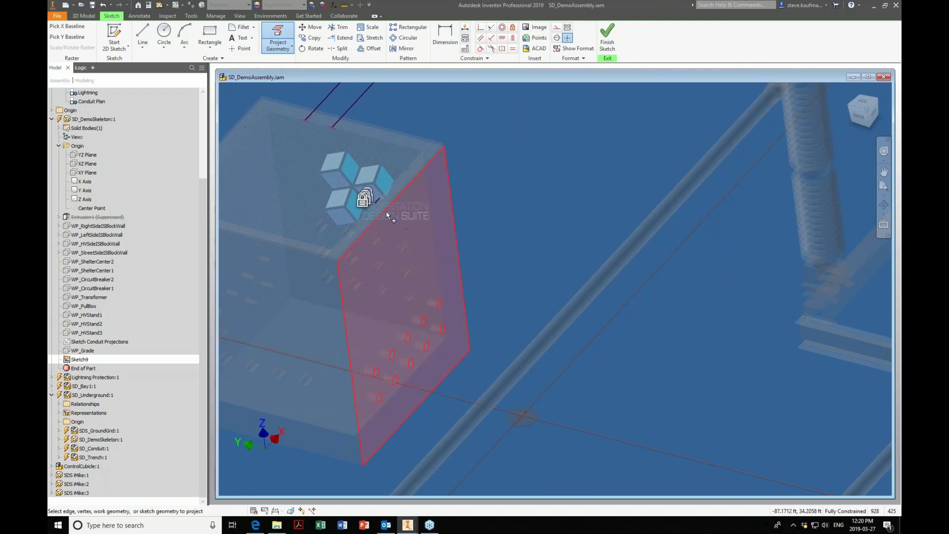
{"action": "scroll", "coordinate": [499, 232], "scroll_direction": "up", "scroll_amount": 6}
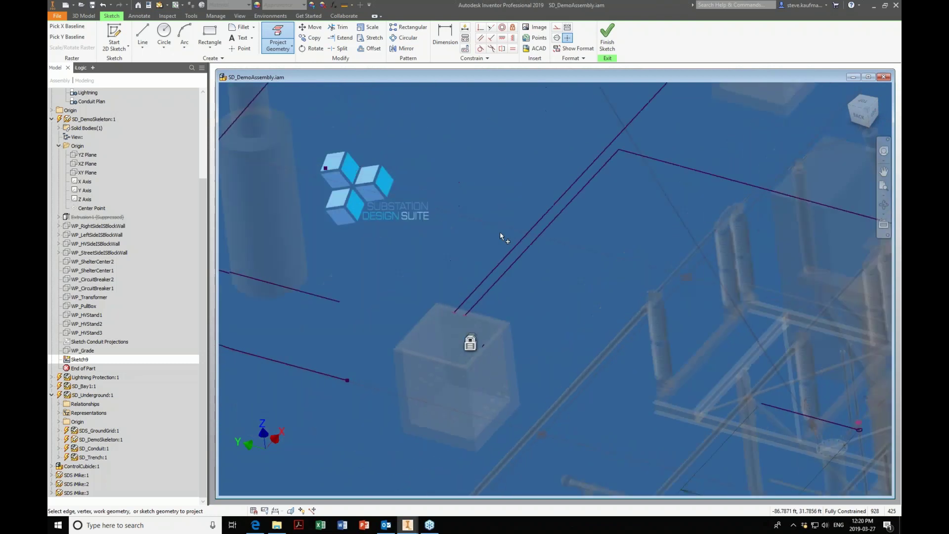
{"action": "scroll", "coordinate": [499, 232], "scroll_direction": "up", "scroll_amount": 2}
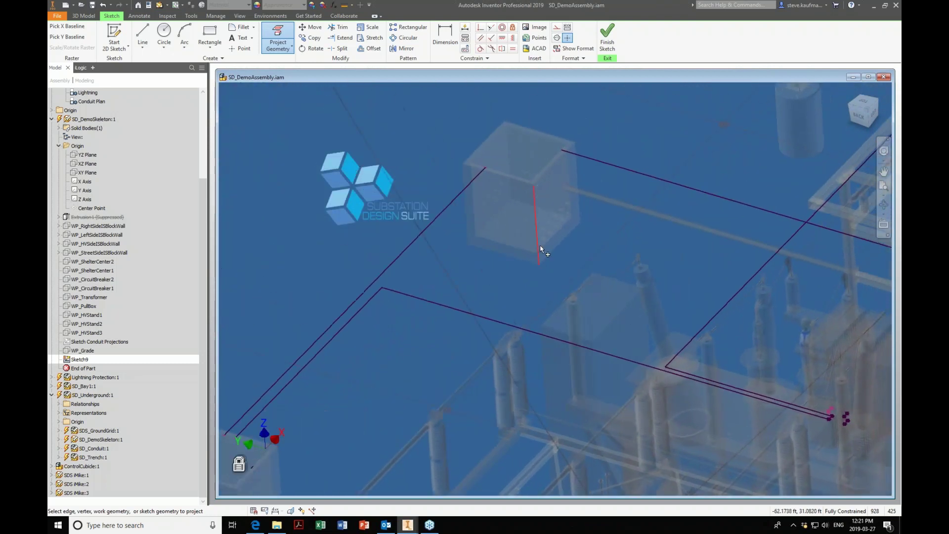
{"action": "left_click", "coordinate": [565, 204]}
{"action": "scroll", "coordinate": [511, 283], "scroll_direction": "down", "scroll_amount": 6}
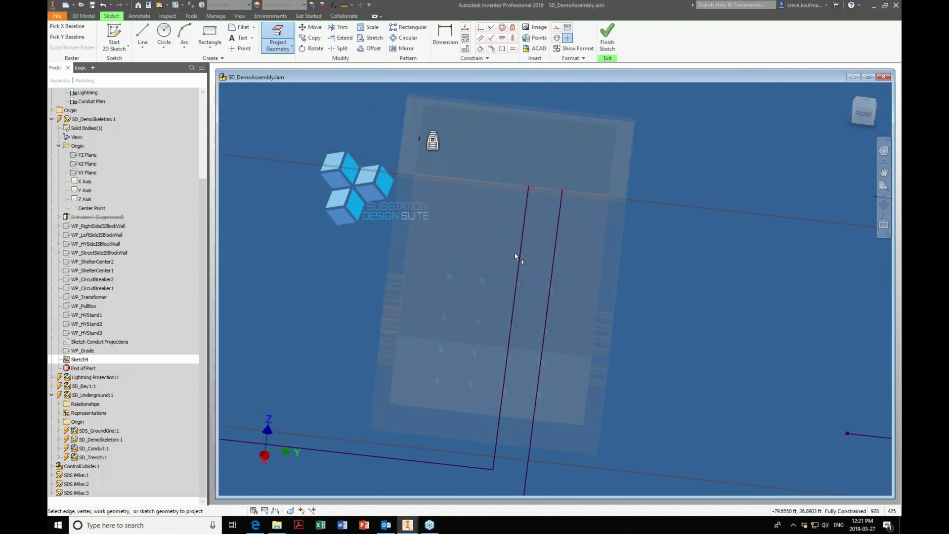
{"action": "left_click", "coordinate": [532, 186]}
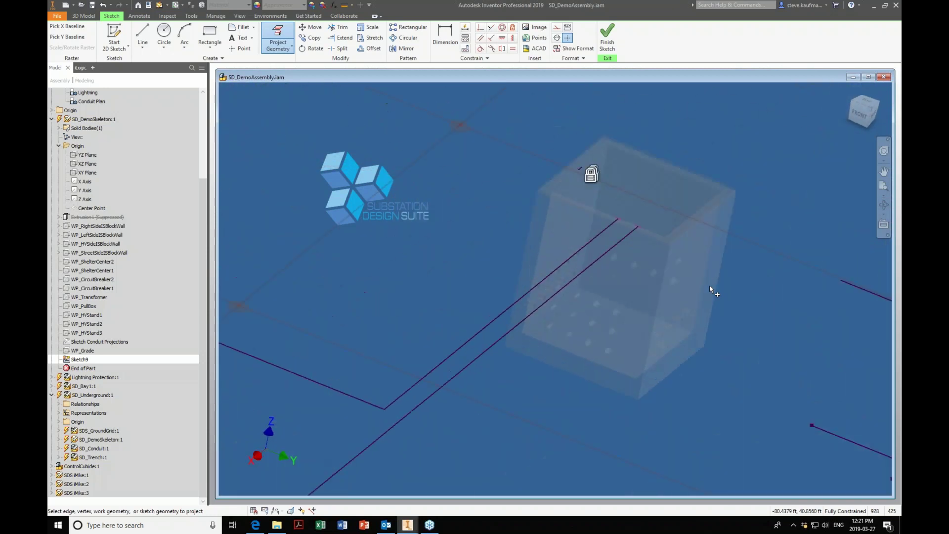
{"action": "left_click", "coordinate": [602, 331]}
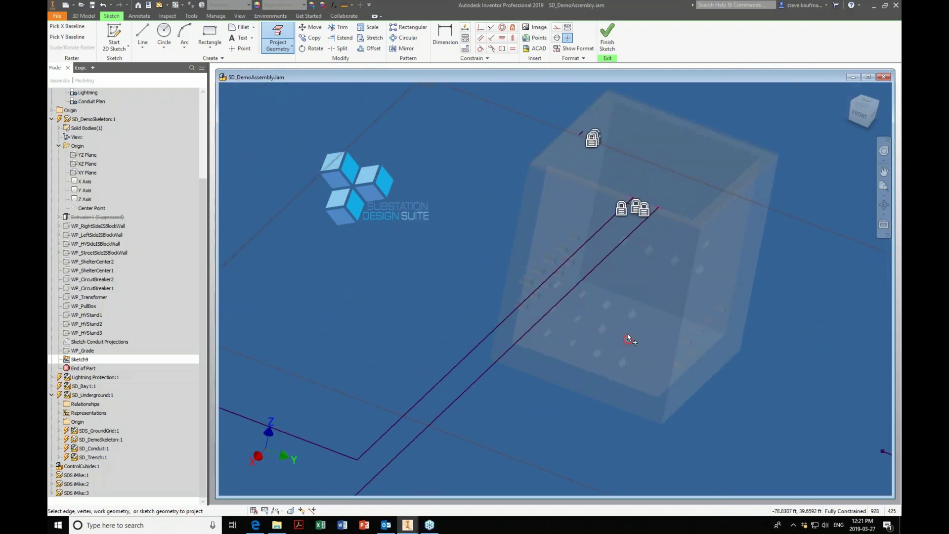
{"action": "scroll", "coordinate": [707, 342], "scroll_direction": "down", "scroll_amount": 5}
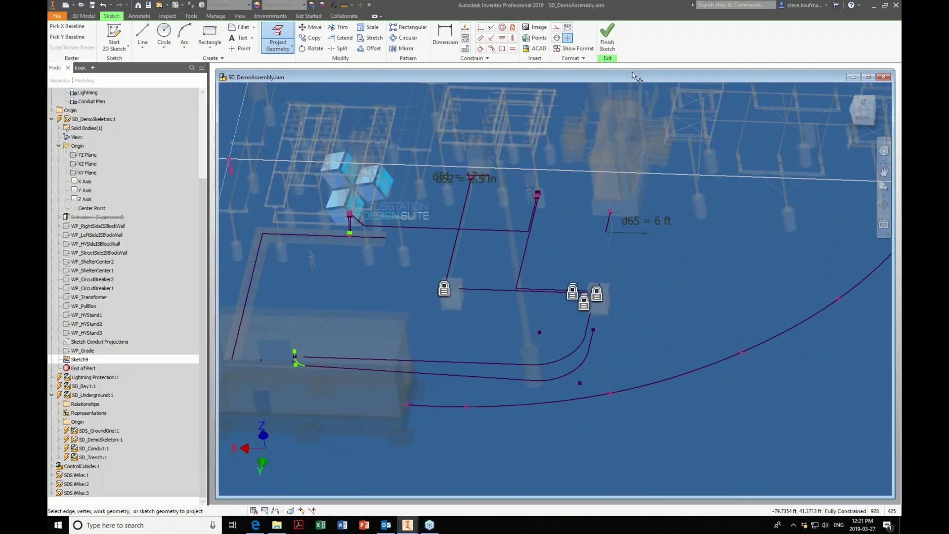
Finish the sketch, return to the top assembly, and save SD_DemoAssembly.iam with its dependents
{"action": "left_click", "coordinate": [609, 33]}
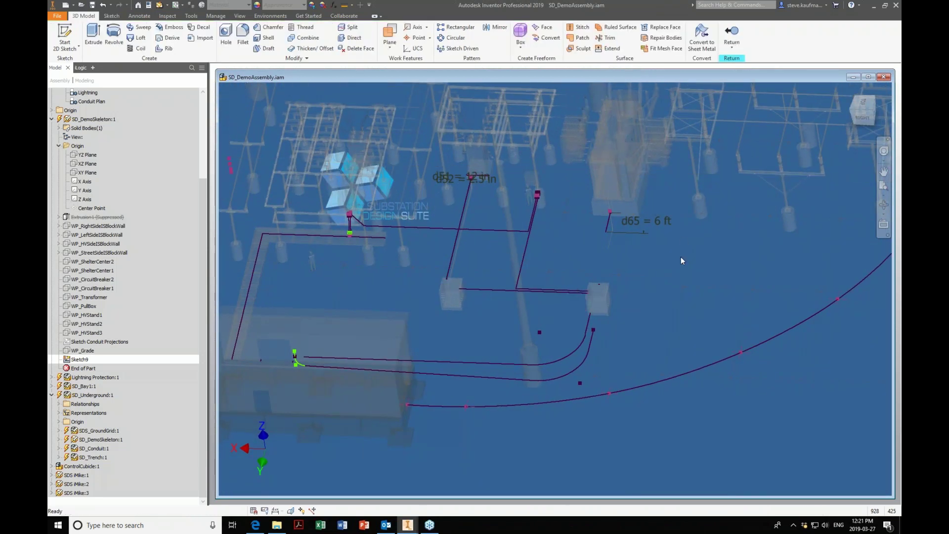
{"action": "left_click", "coordinate": [725, 55]}
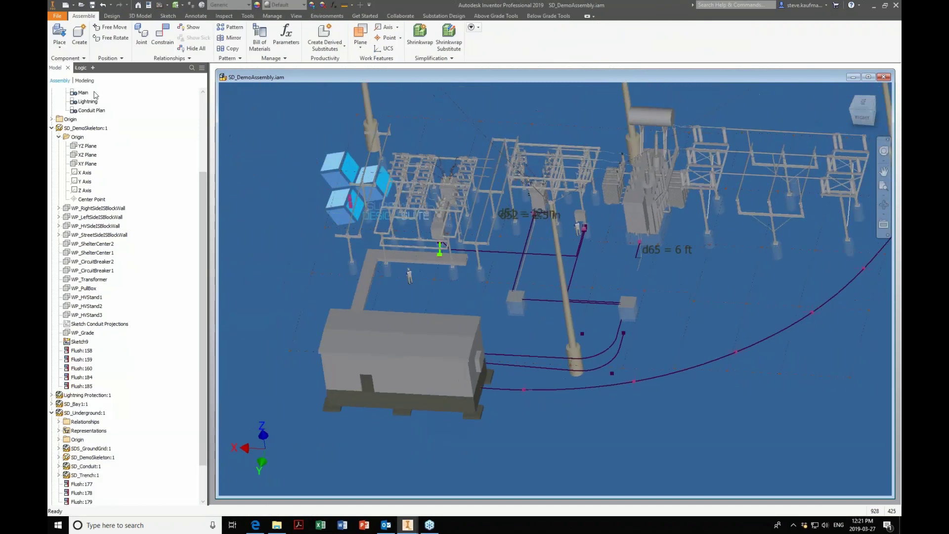
{"action": "left_click", "coordinate": [92, 5]}
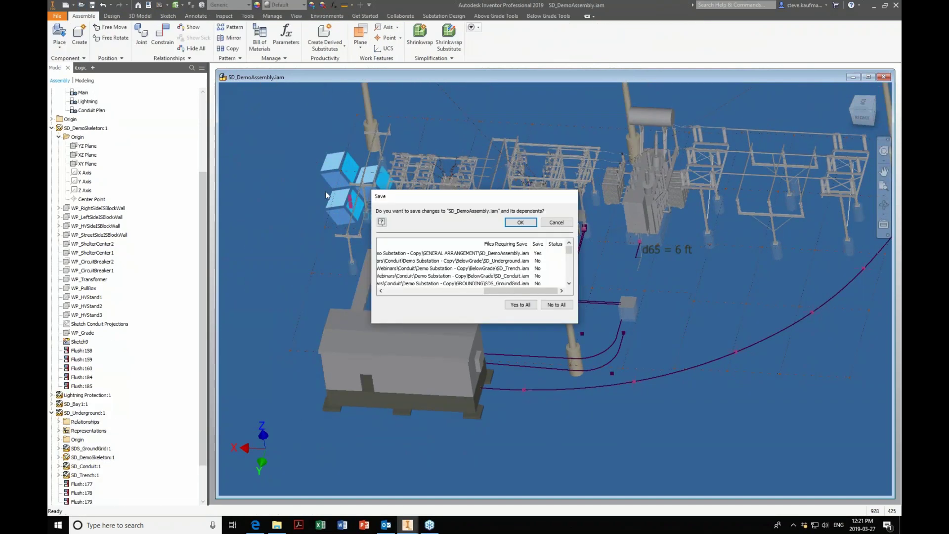
{"action": "left_click", "coordinate": [518, 222]}
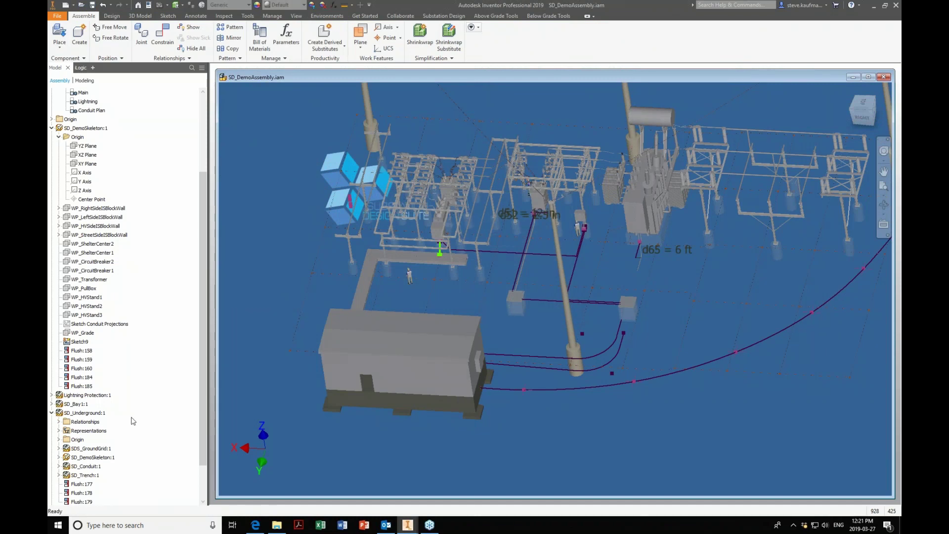
Expand SD_Conduit:1 under SD_Underground:1 to locate its SD_DemoSkeleton:1, and open the SD_Conduit assembly in its own window
{"action": "left_click", "coordinate": [92, 466]}
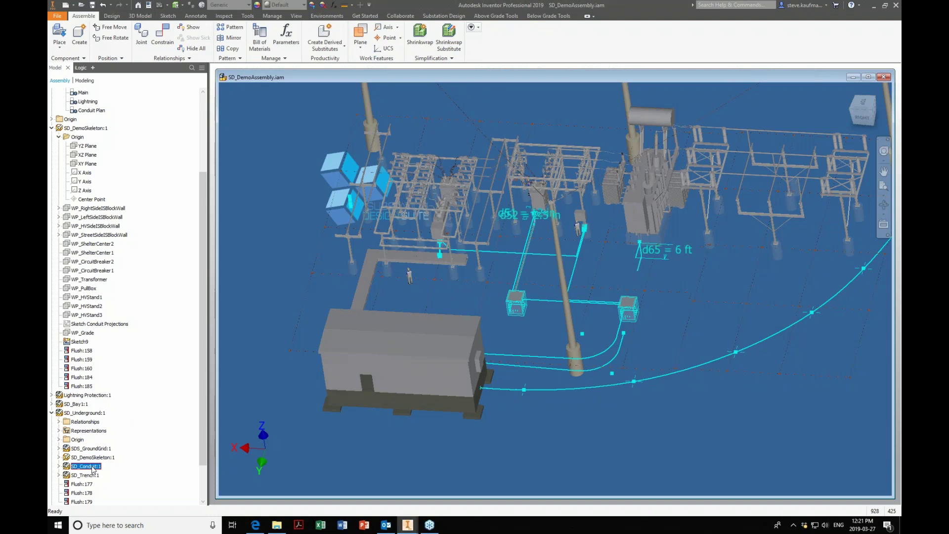
{"action": "left_click", "coordinate": [59, 466]}
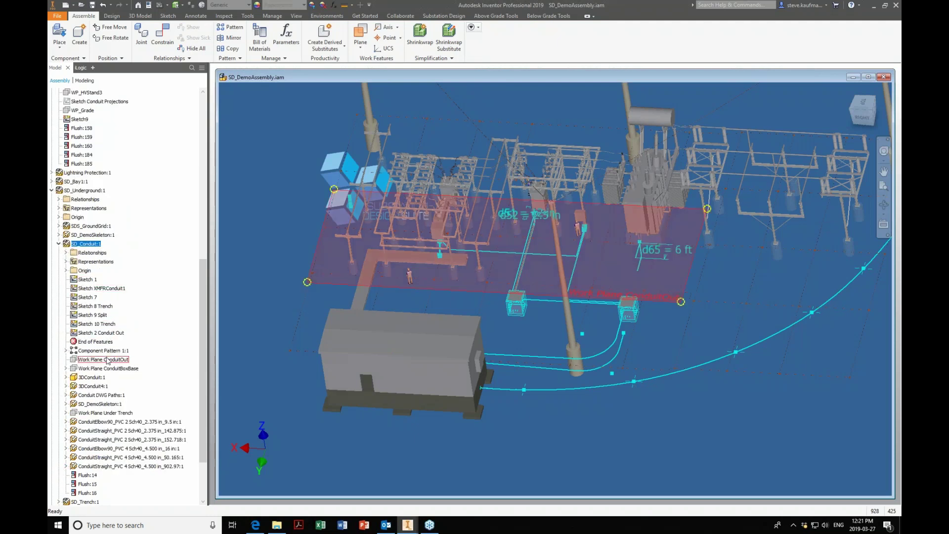
{"action": "left_click", "coordinate": [103, 405]}
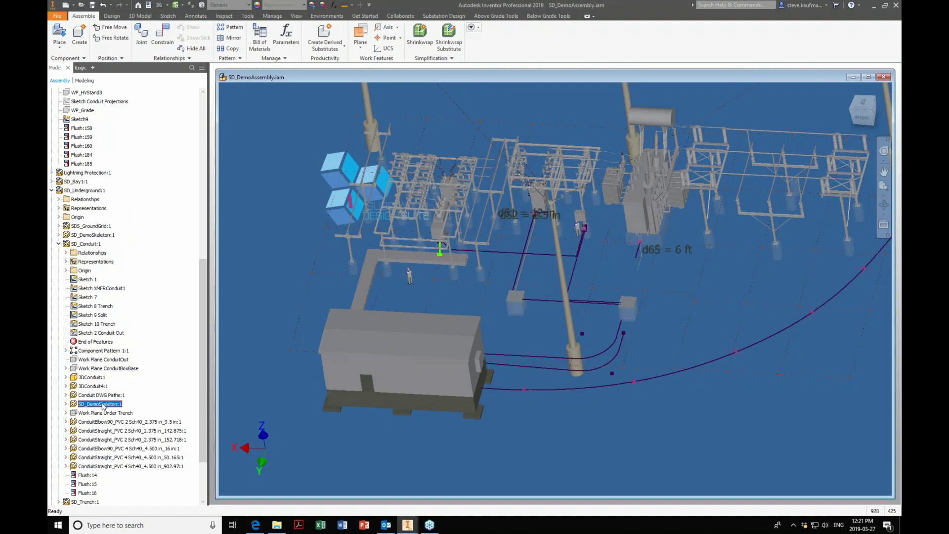
{"action": "right_click", "coordinate": [87, 244]}
{"action": "left_click", "coordinate": [110, 250]}
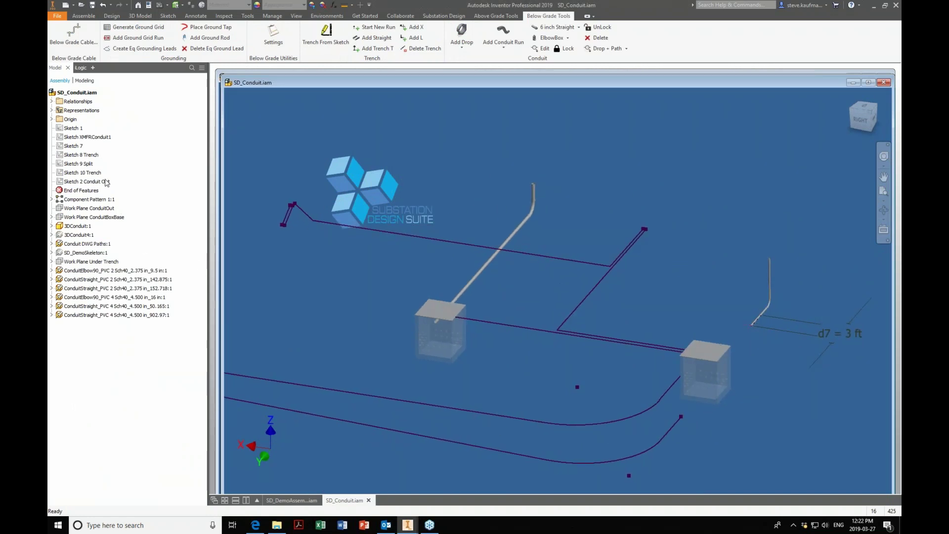
Make Sketch9 inside SD_DemoSkeleton:1 adaptive or visible so that the projected conduit circles can be used in SD_Conduit.iam
{"action": "left_click", "coordinate": [83, 252]}
{"action": "left_click", "coordinate": [52, 252]}
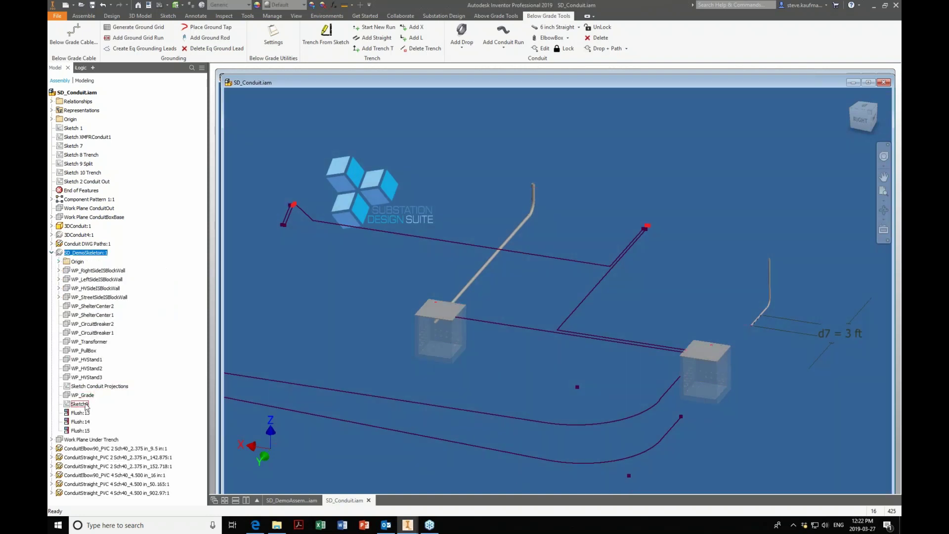
{"action": "left_click", "coordinate": [79, 404]}
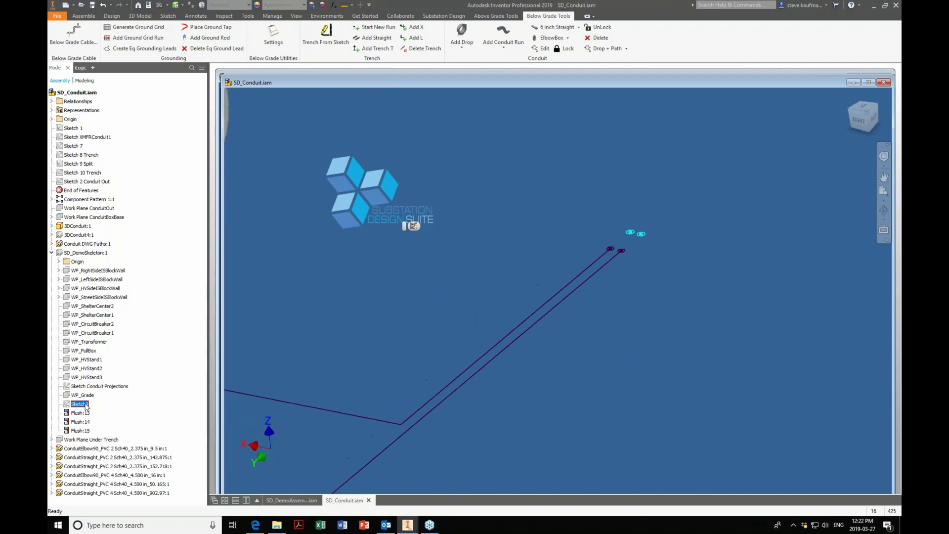
{"action": "right_click", "coordinate": [86, 405]}
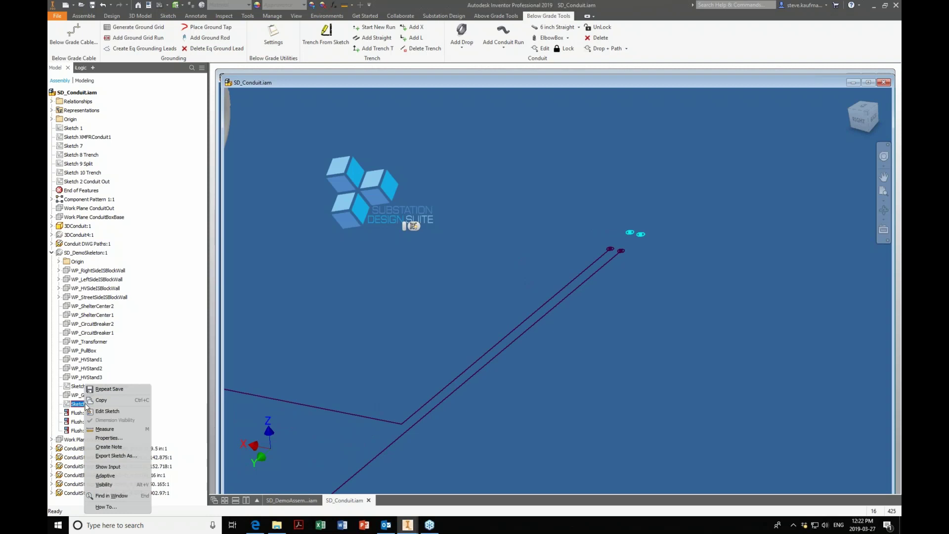
{"action": "left_click", "coordinate": [100, 475]}
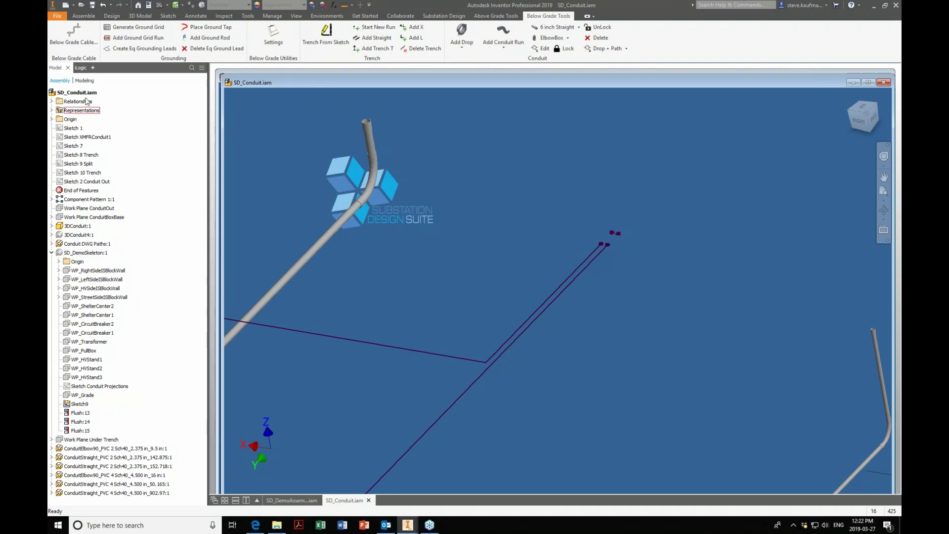
Create a new 2D sketch on the conduit assembly's XY Plane and rename it "Sketch 14 Webinar"
{"action": "left_click", "coordinate": [52, 120]}
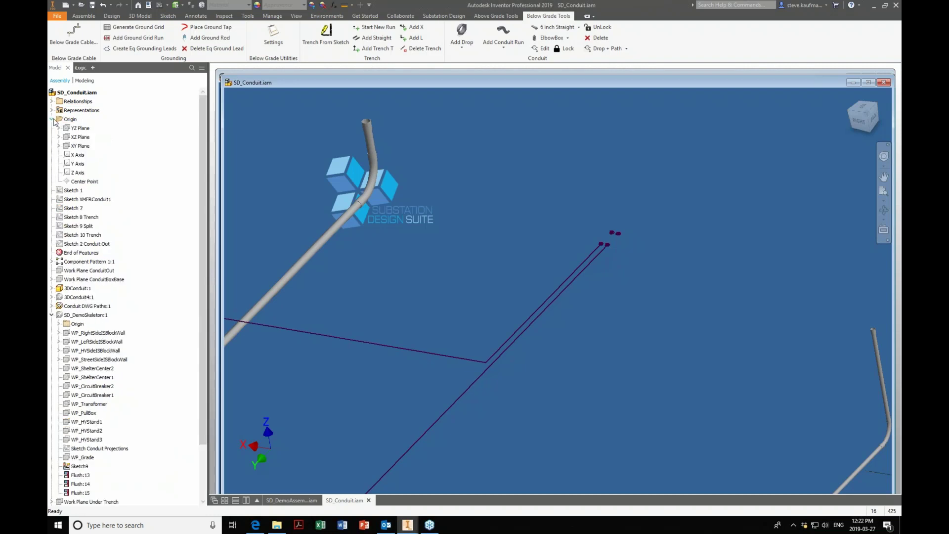
{"action": "right_click", "coordinate": [78, 147]}
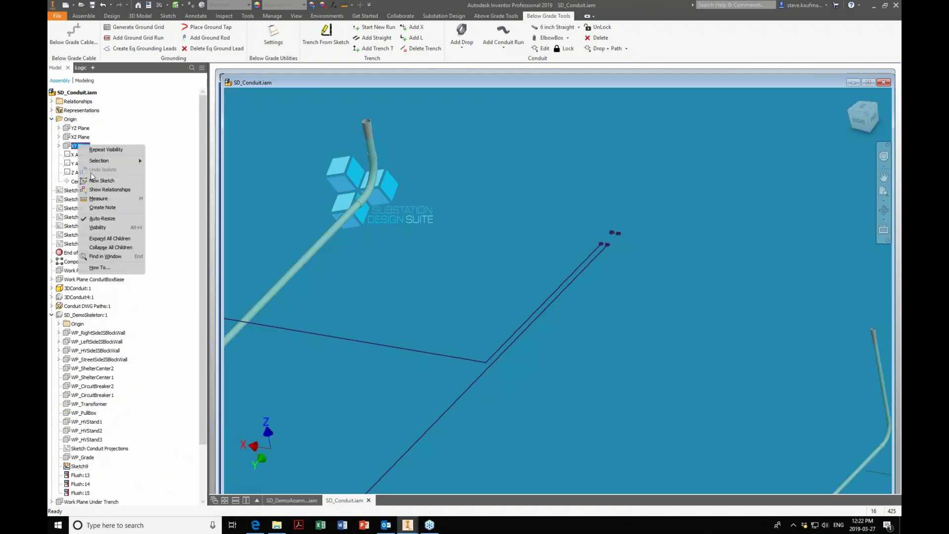
{"action": "left_click", "coordinate": [96, 180]}
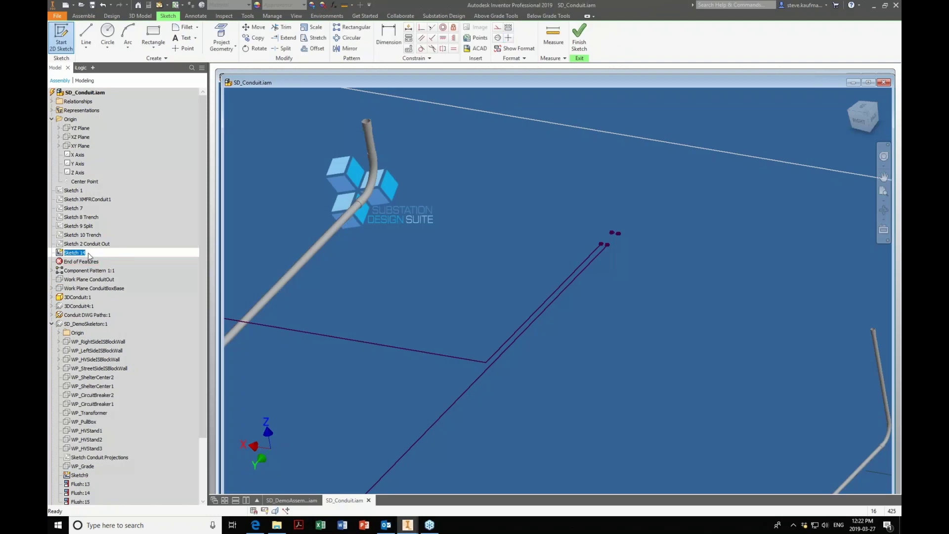
{"action": "left_click", "coordinate": [84, 253]}
{"action": "key", "text": "End"}
{"action": "type", "text": "Webinar"}
{"action": "key", "text": "Return"}
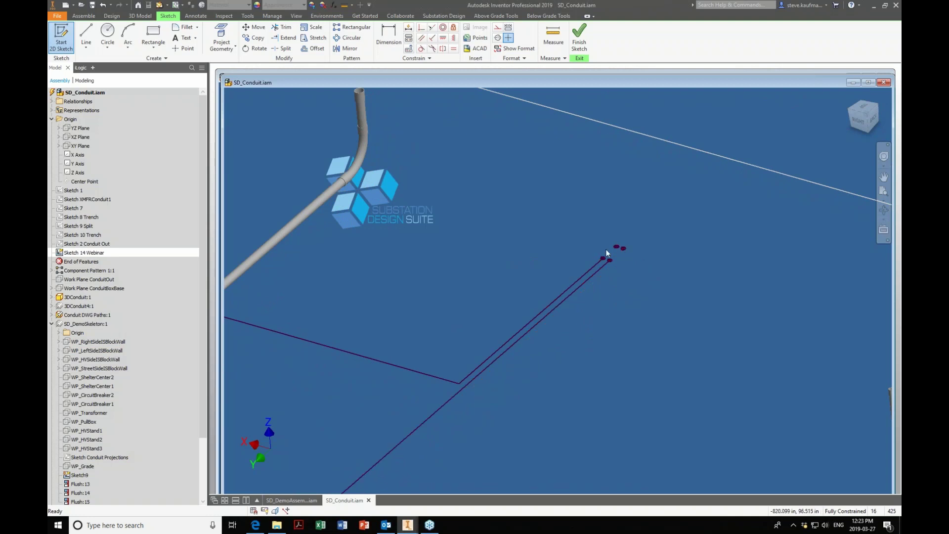
Look at the cabinet's conduit stubs in SD_DemoAssembly.iam, and return to SD_Conduit.iam
{"action": "left_click", "coordinate": [291, 500]}
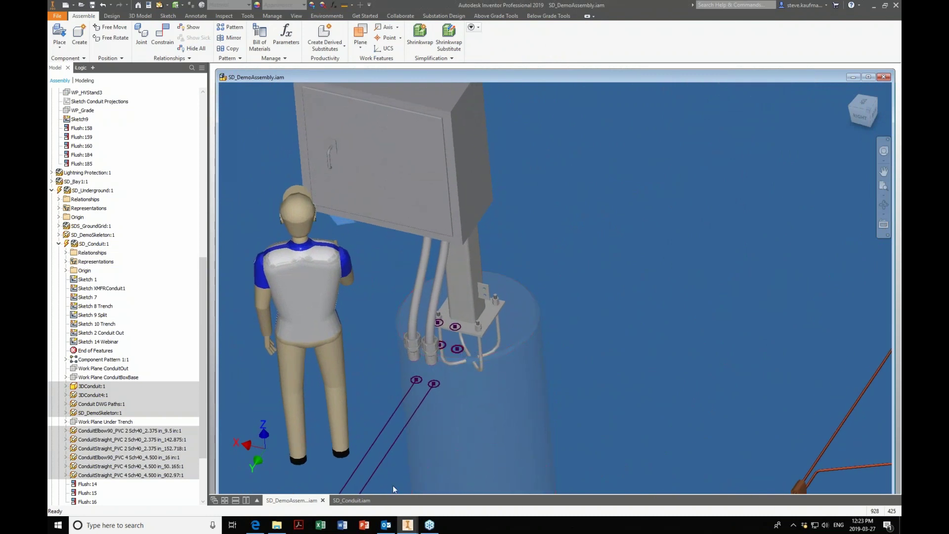
{"action": "left_click", "coordinate": [351, 500]}
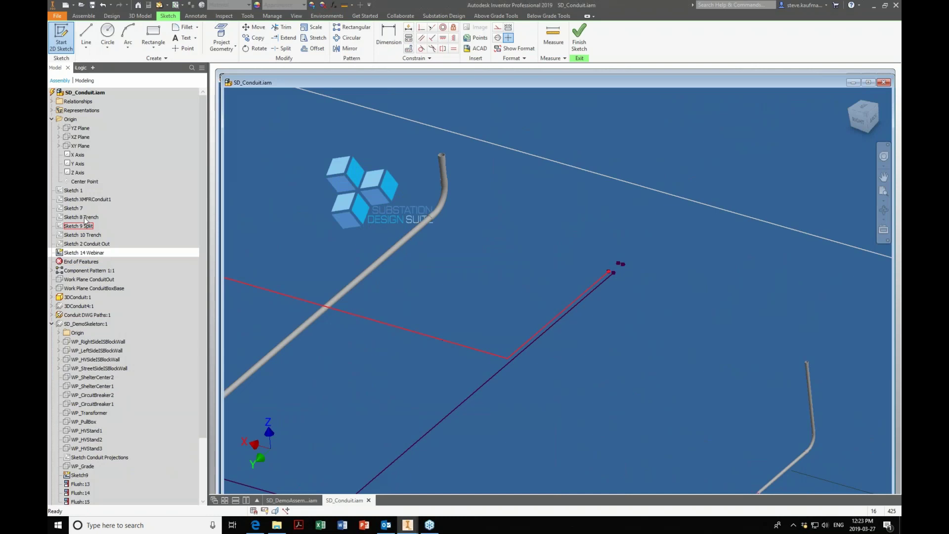
Toggle the visibility of Sketch 1 on and back off to check its conduit paths
{"action": "right_click", "coordinate": [74, 194]}
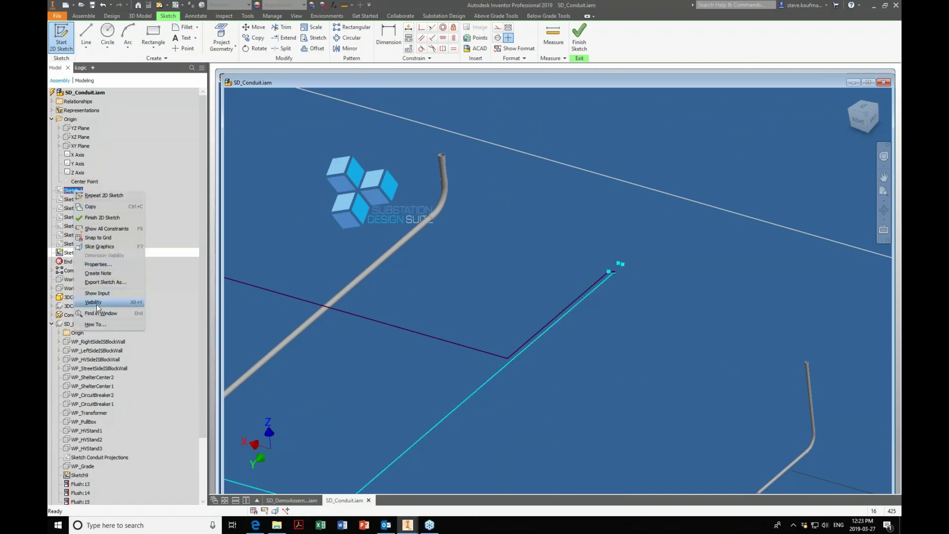
{"action": "left_click", "coordinate": [96, 302]}
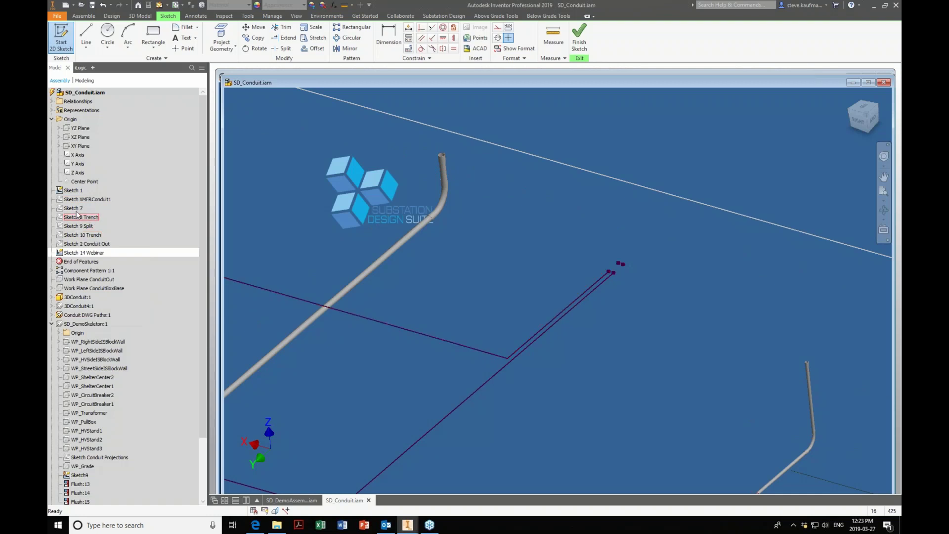
{"action": "right_click", "coordinate": [73, 192]}
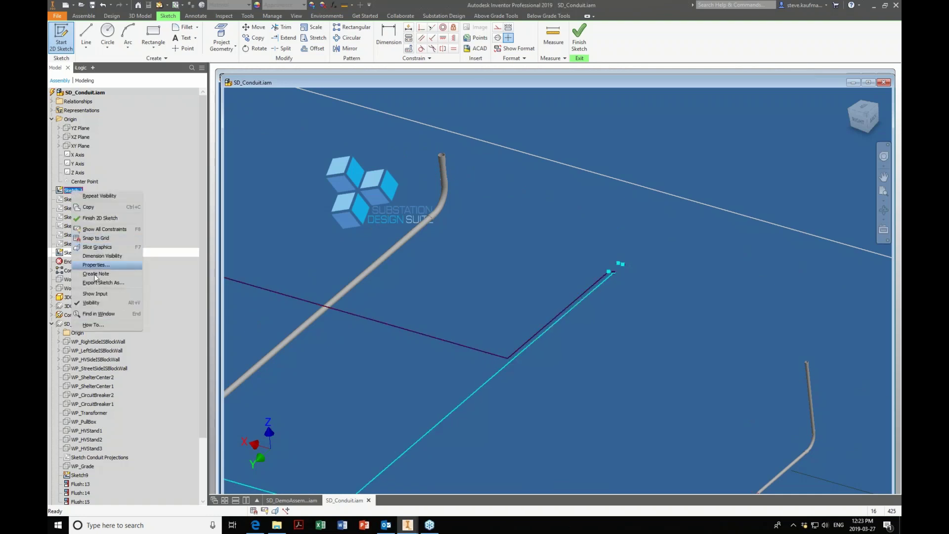
{"action": "left_click", "coordinate": [92, 303]}
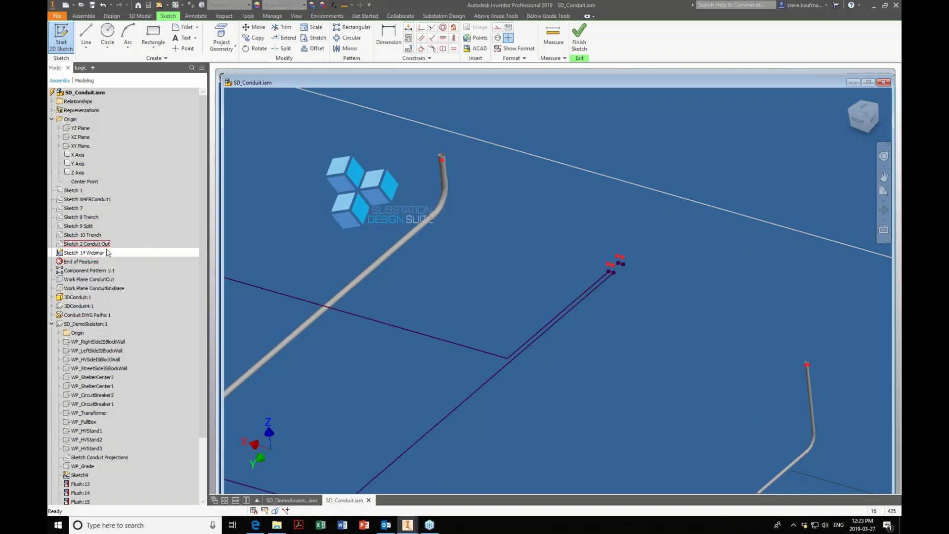
Finish editing Sketch 14 Webinar
{"action": "right_click", "coordinate": [313, 236]}
{"action": "left_click", "coordinate": [313, 259]}
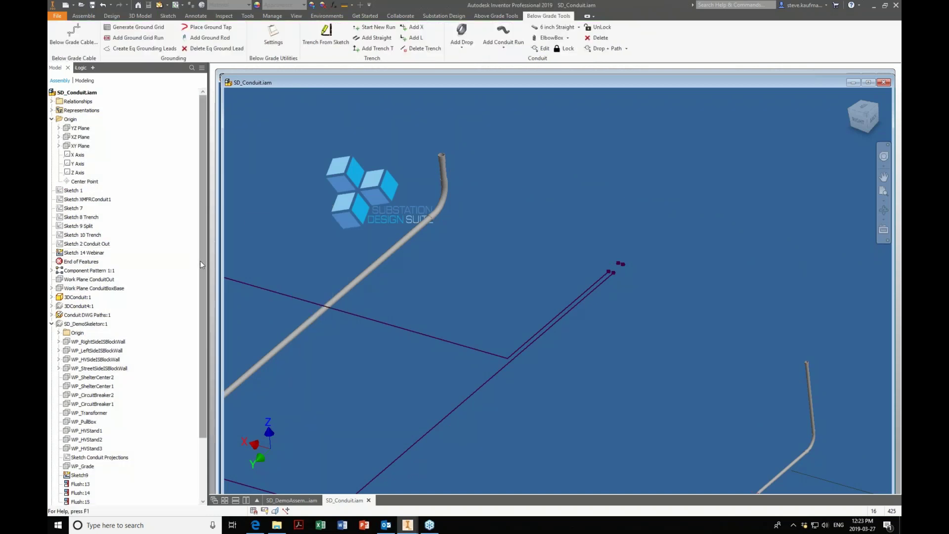
Hide the Conduit DWG Paths component and turn off dimension visibility for Sketch 14 Webinar
{"action": "left_click", "coordinate": [92, 244]}
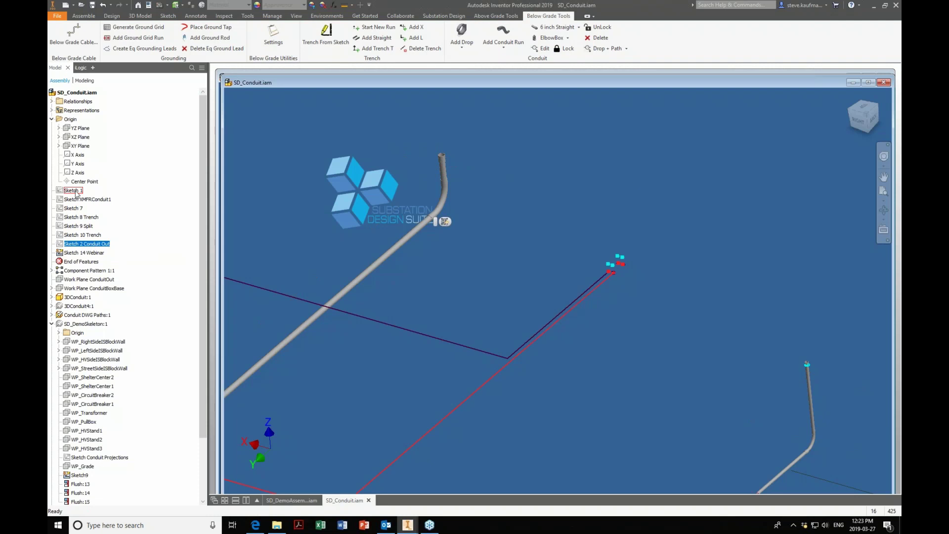
{"action": "left_click", "coordinate": [570, 302]}
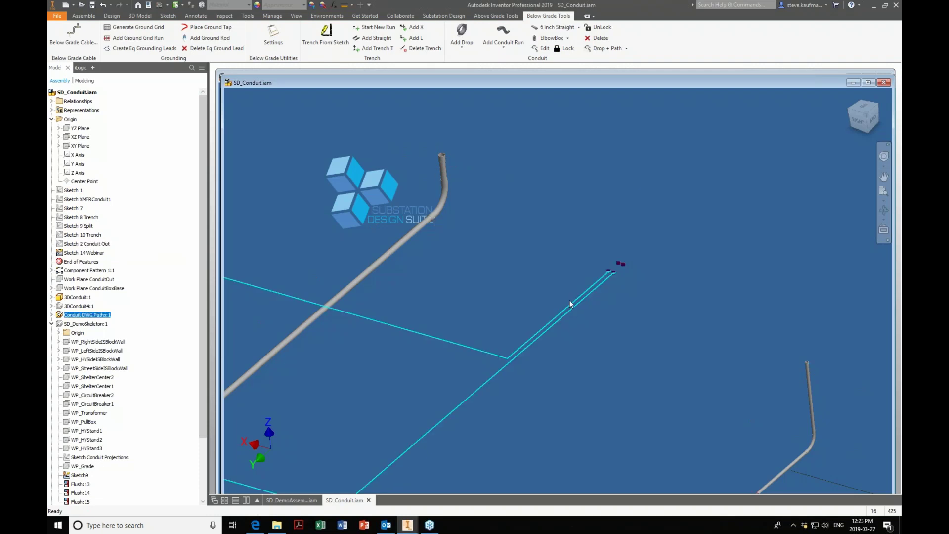
{"action": "right_click", "coordinate": [83, 315]}
{"action": "left_click", "coordinate": [101, 391]}
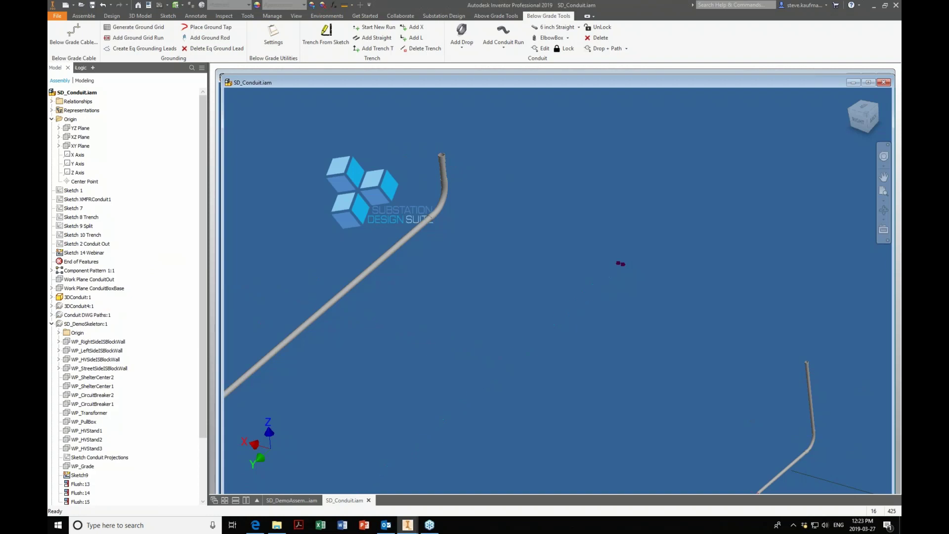
{"action": "right_click", "coordinate": [87, 258]}
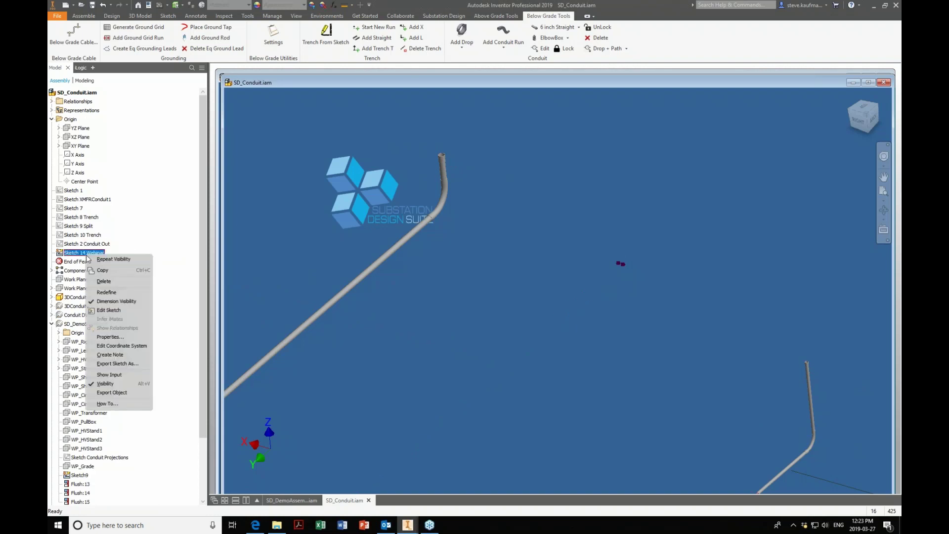
{"action": "left_click", "coordinate": [107, 309]}
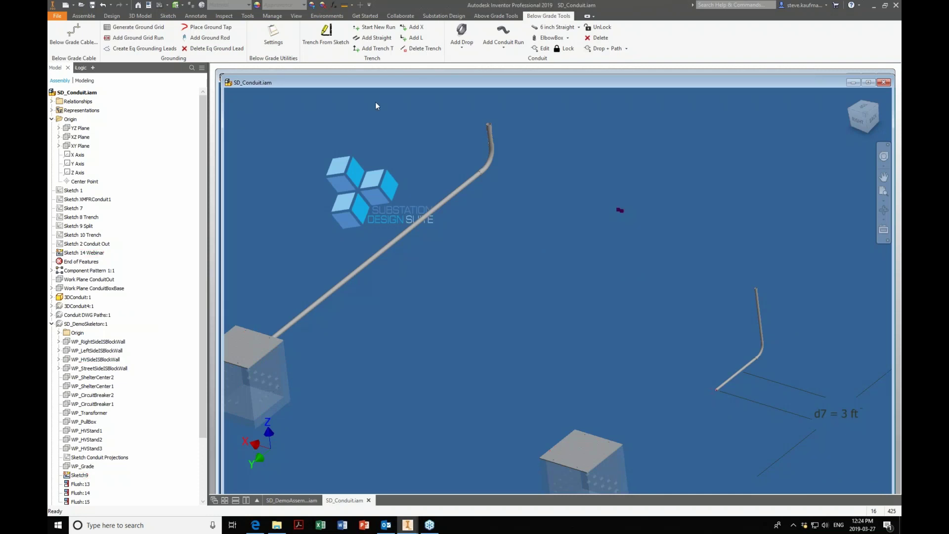
Edit Sketch 14 Webinar and project the two conduit stub circles into it
{"action": "right_click", "coordinate": [90, 255]}
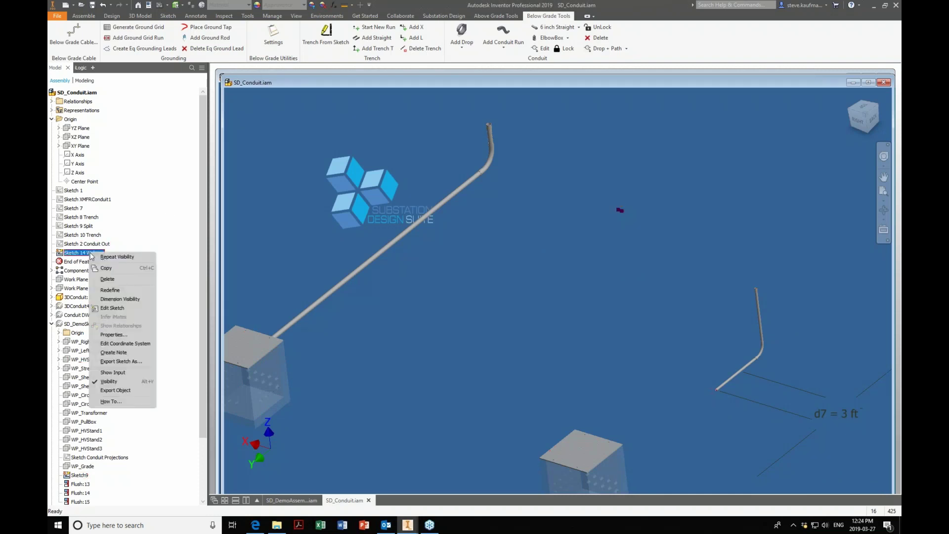
{"action": "left_click", "coordinate": [112, 307]}
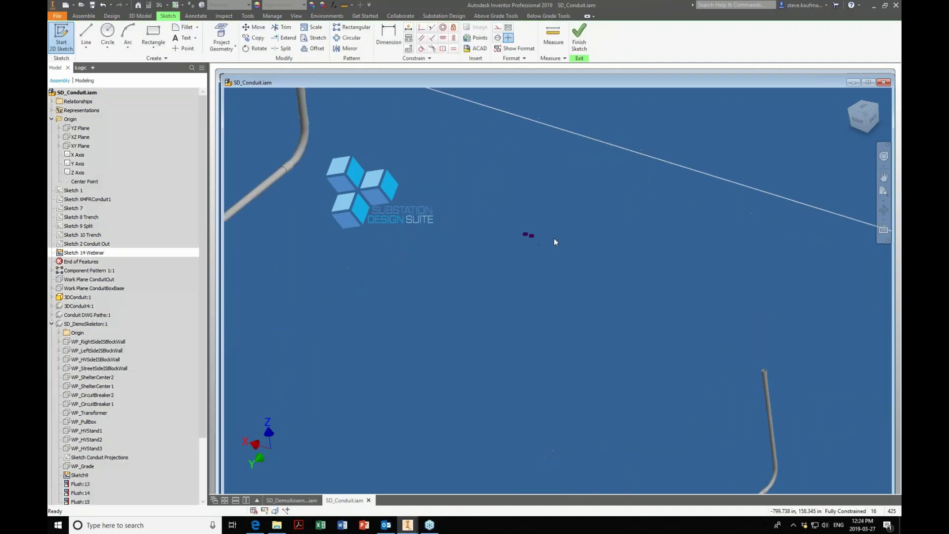
{"action": "left_click", "coordinate": [221, 34]}
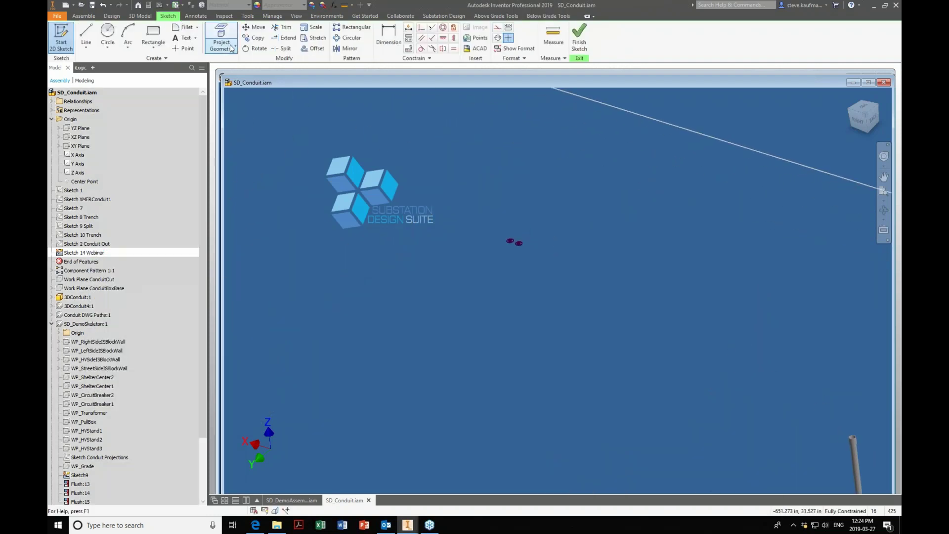
{"action": "left_click", "coordinate": [509, 243]}
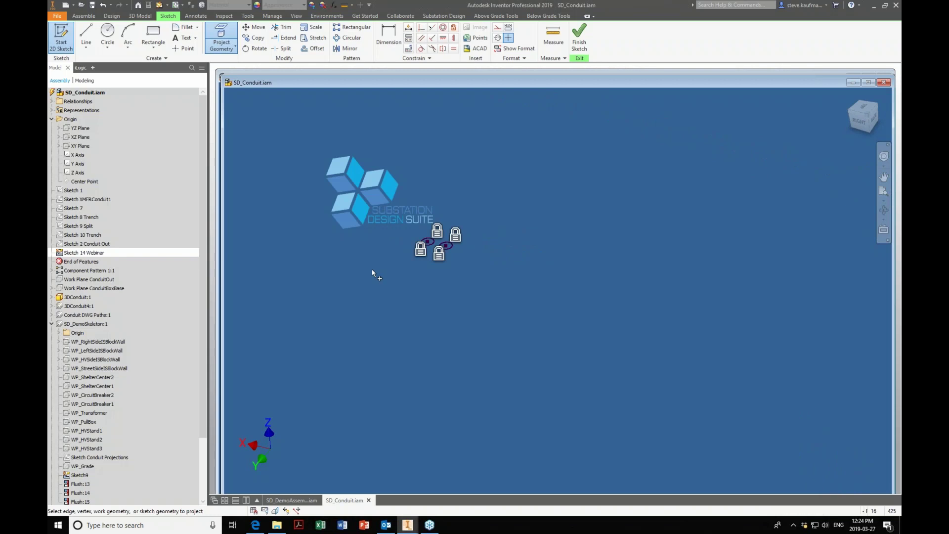
Sketch two center point circles side by side next to the projected conduit stub circles
{"action": "left_click", "coordinate": [107, 34]}
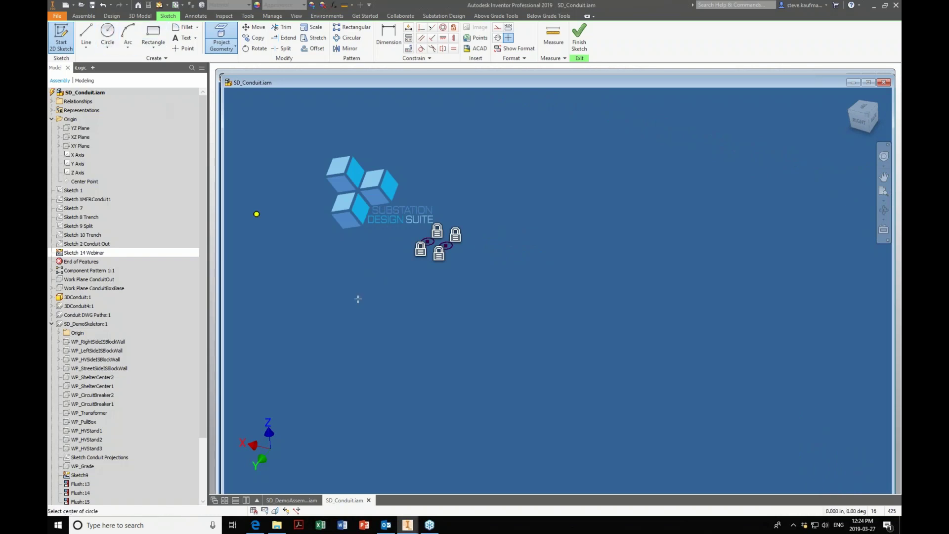
{"action": "left_click", "coordinate": [402, 271]}
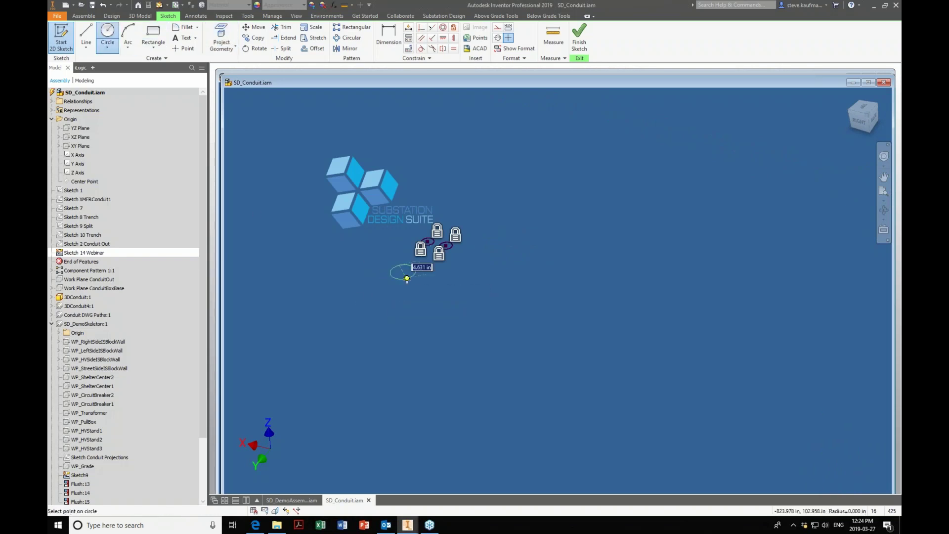
{"action": "left_click", "coordinate": [410, 279]}
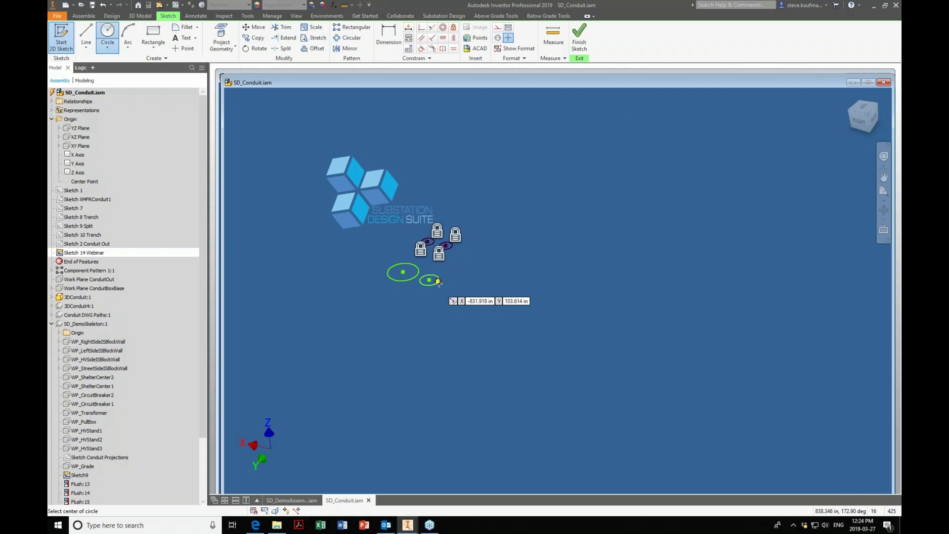
{"action": "right_click", "coordinate": [460, 278]}
{"action": "left_click", "coordinate": [498, 279]}
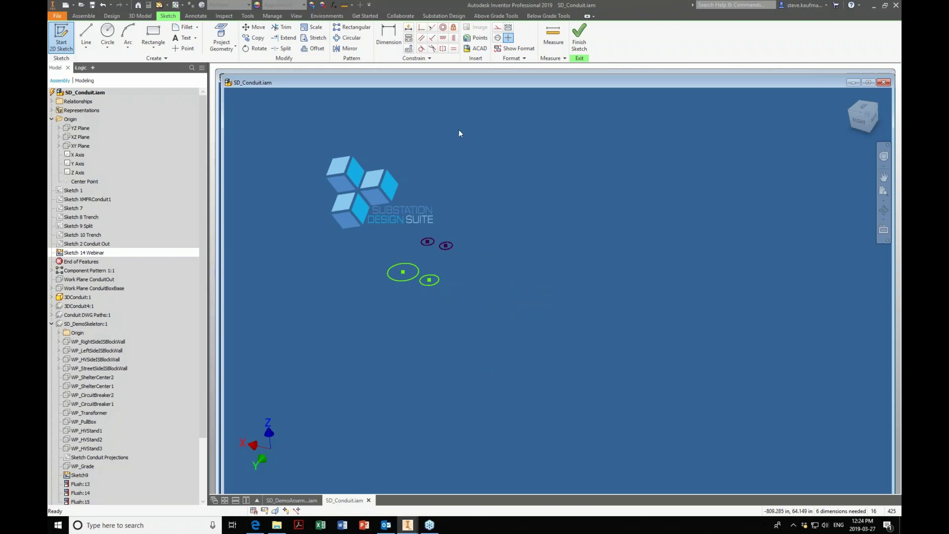
Make the two new circles equal to each other and to the projected conduit stub circles
{"action": "left_click", "coordinate": [453, 49]}
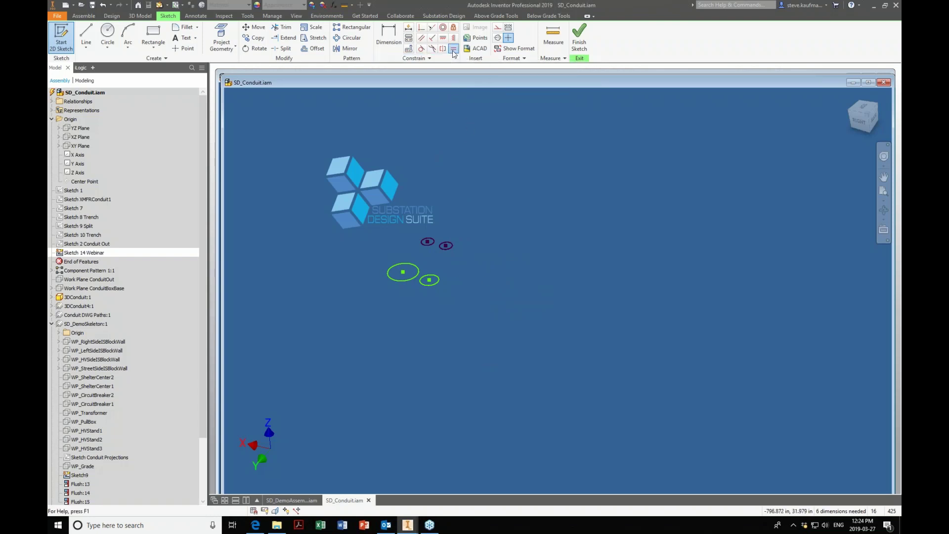
{"action": "left_click", "coordinate": [429, 285]}
{"action": "left_click", "coordinate": [416, 276]}
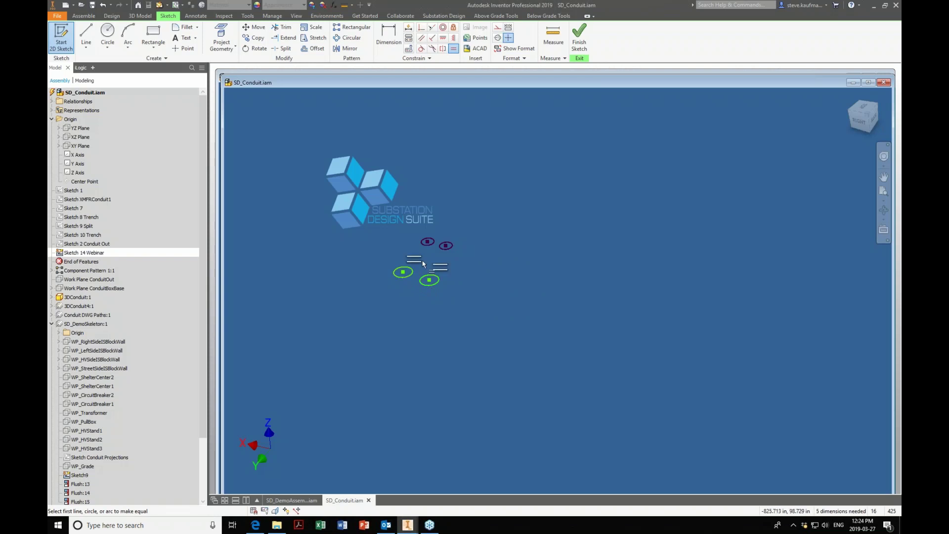
{"action": "left_click", "coordinate": [426, 242]}
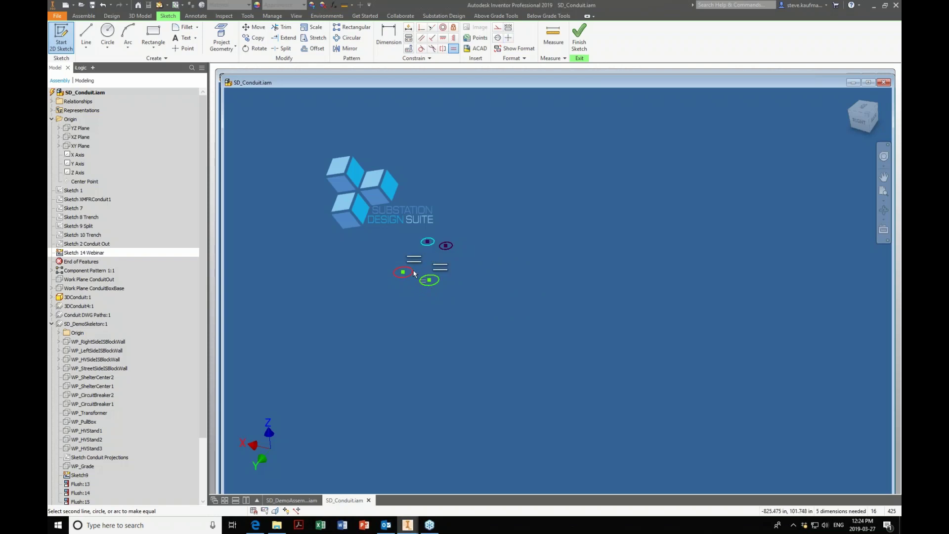
{"action": "left_click", "coordinate": [447, 246]}
Apply vertical constraints between each new circle's center and the center of its matching projected stub circle
{"action": "left_click", "coordinate": [452, 38]}
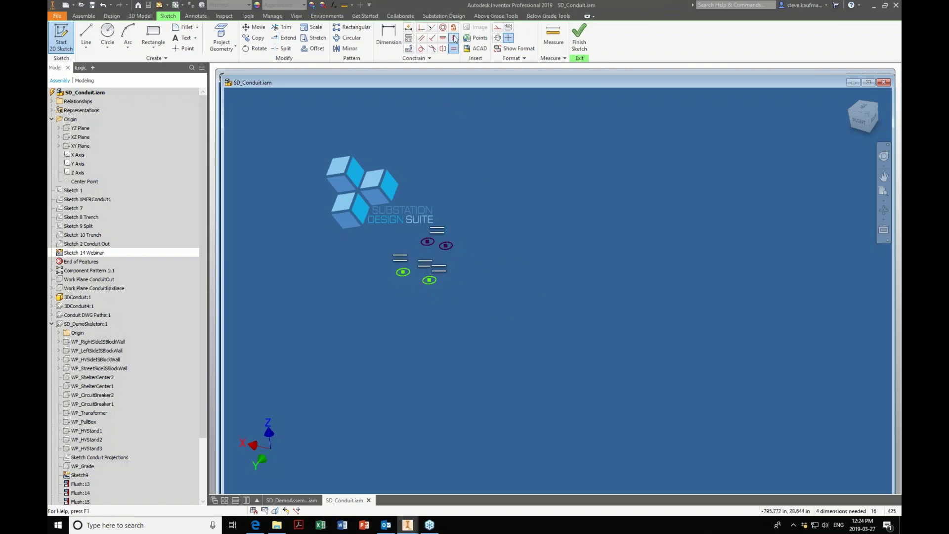
{"action": "left_click", "coordinate": [428, 281]}
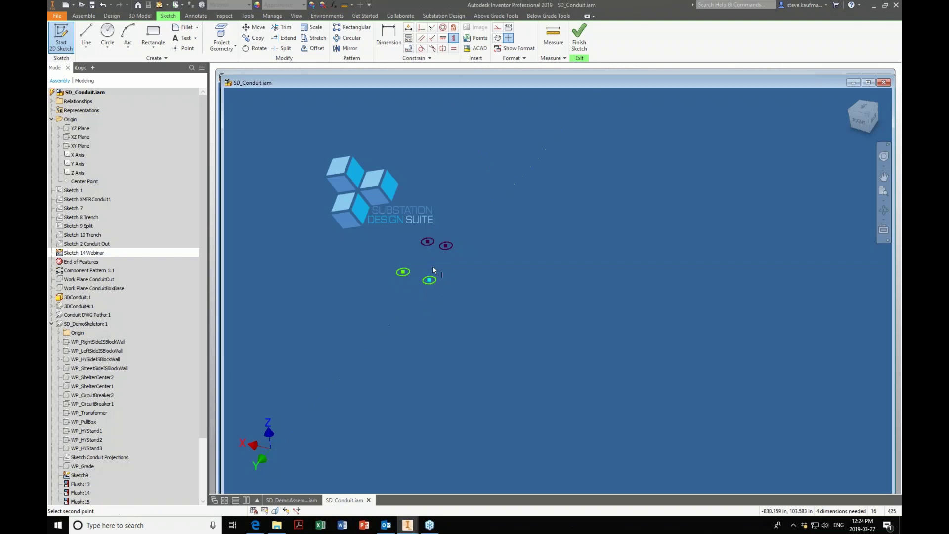
{"action": "left_click", "coordinate": [446, 246]}
{"action": "left_click", "coordinate": [402, 273]}
{"action": "left_click", "coordinate": [428, 242]}
{"action": "right_click", "coordinate": [348, 188]}
{"action": "left_click", "coordinate": [372, 184]}
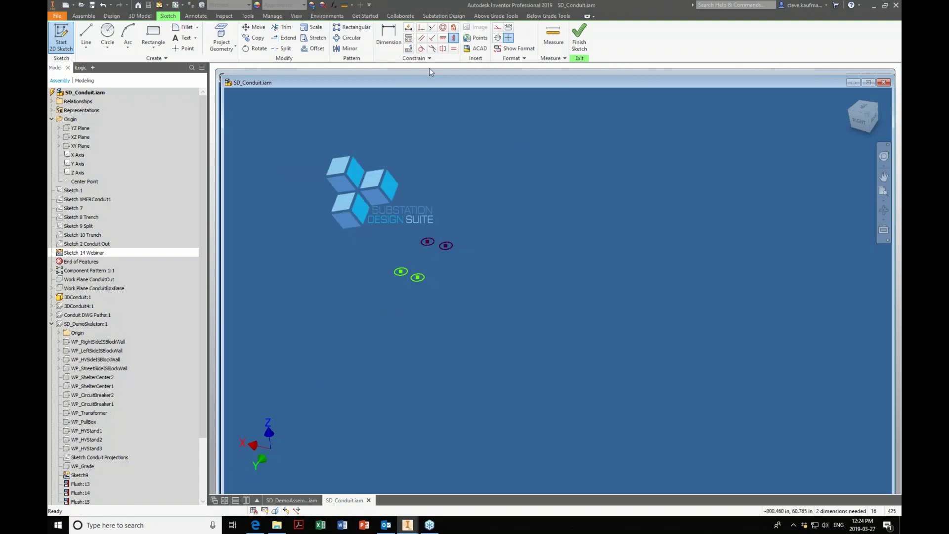
Align the centers of the two new circles with a horizontal constraint
{"action": "left_click", "coordinate": [445, 38]}
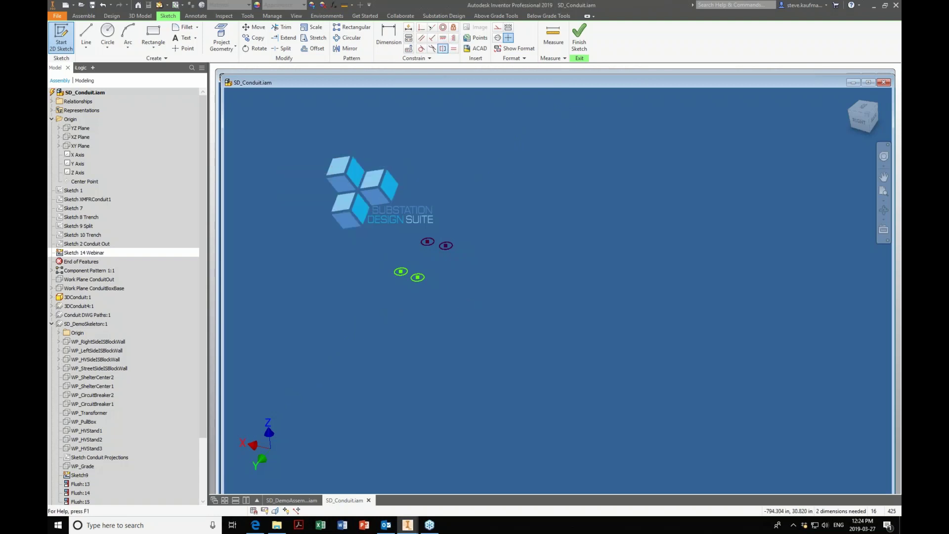
{"action": "left_click", "coordinate": [400, 272]}
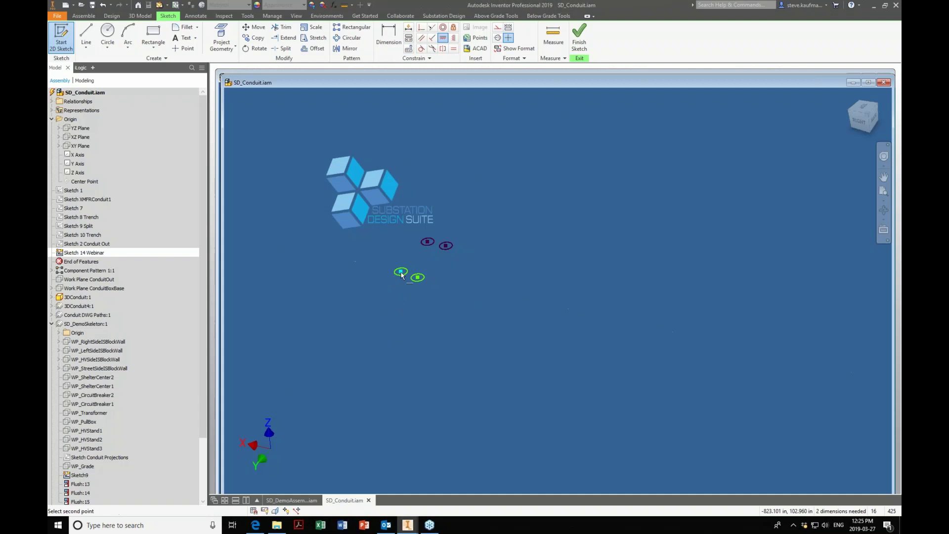
{"action": "left_click", "coordinate": [417, 277]}
{"action": "right_click", "coordinate": [442, 273]}
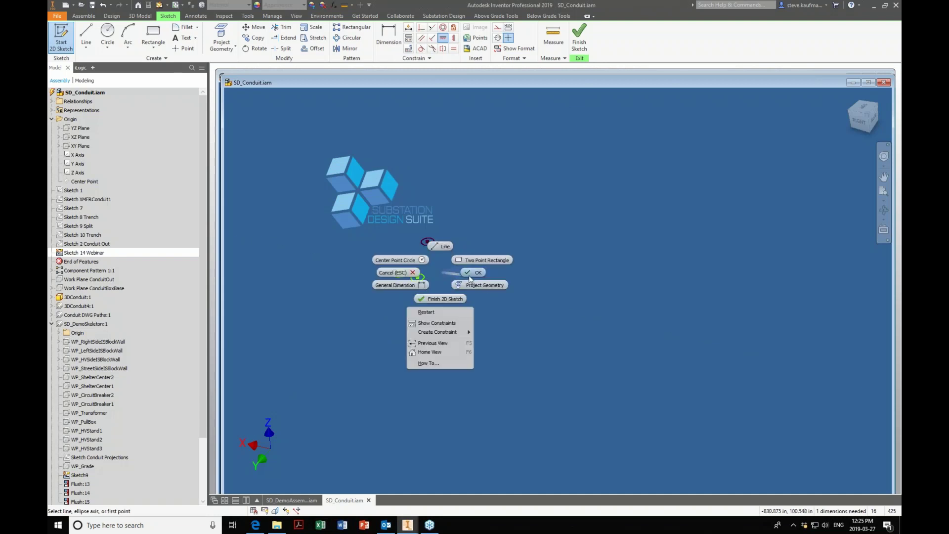
{"action": "left_click", "coordinate": [401, 284]}
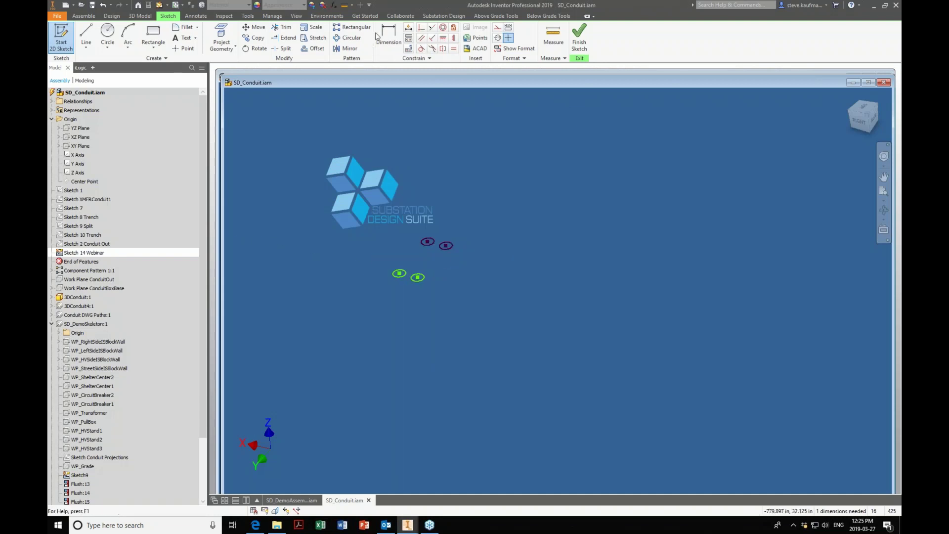
Dimension the offset between the new circle pair and the projected stub circles as 24 in
{"action": "left_click", "coordinate": [417, 277]}
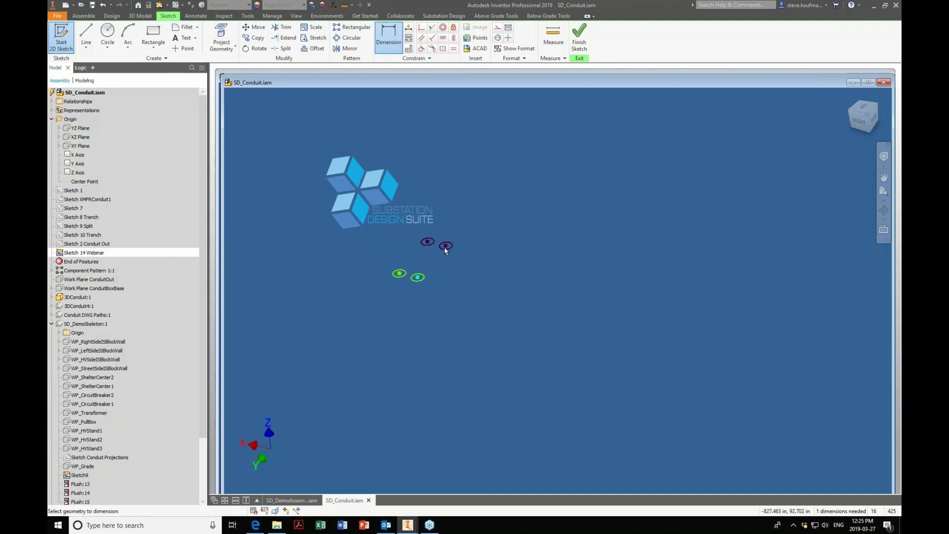
{"action": "left_click", "coordinate": [484, 276]}
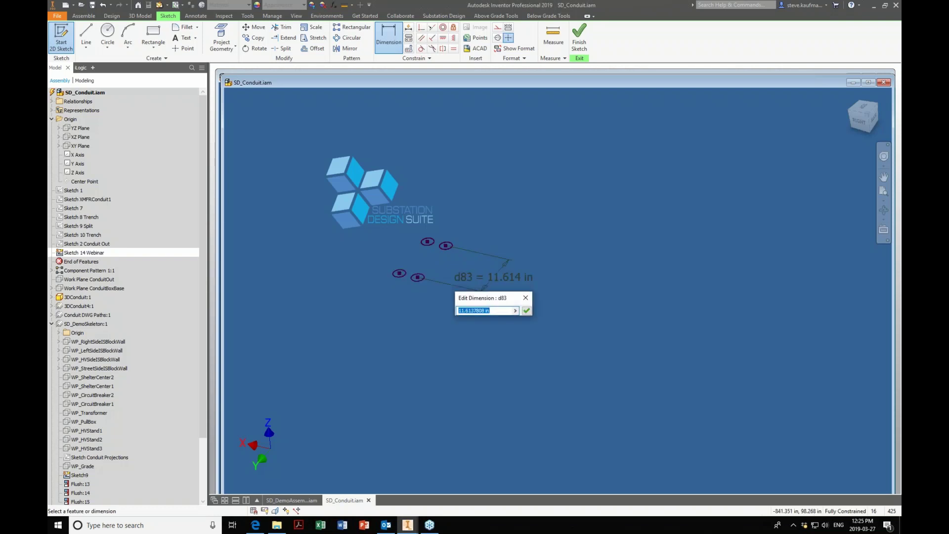
{"action": "type", "text": "24"}
{"action": "key", "text": "Return"}
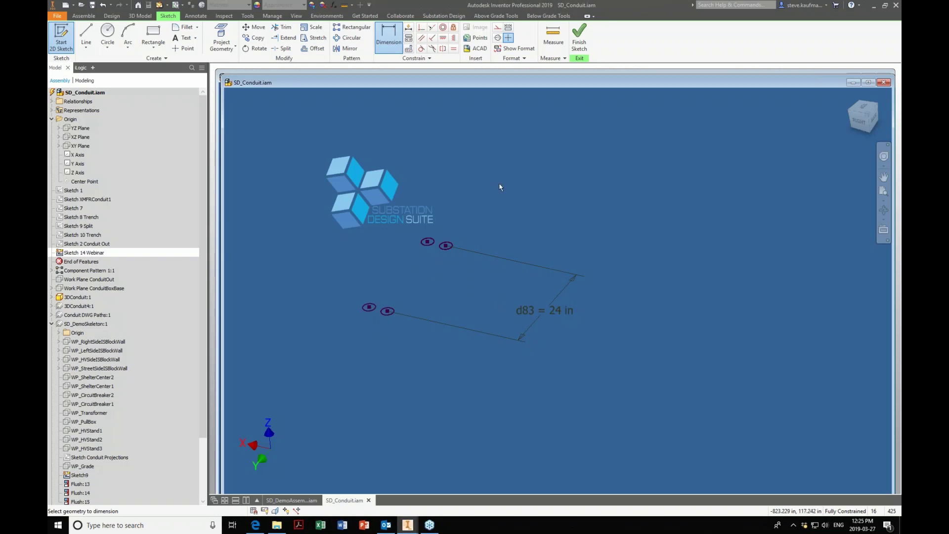
Look at the cabinet conduit stubs and sketched circles in SD_DemoAssembly.iam, and return to the sketch in SD_Conduit.iam
{"action": "left_click", "coordinate": [291, 500]}
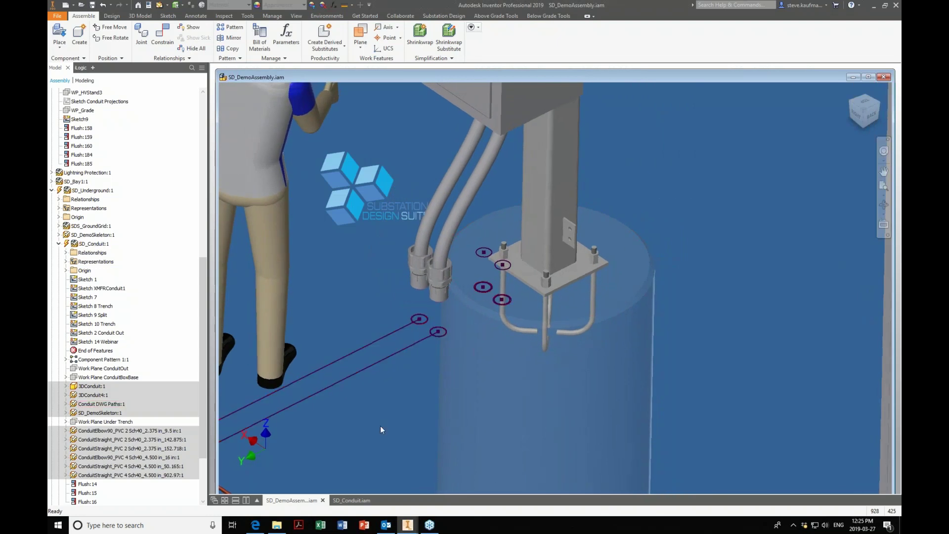
{"action": "left_click", "coordinate": [352, 500]}
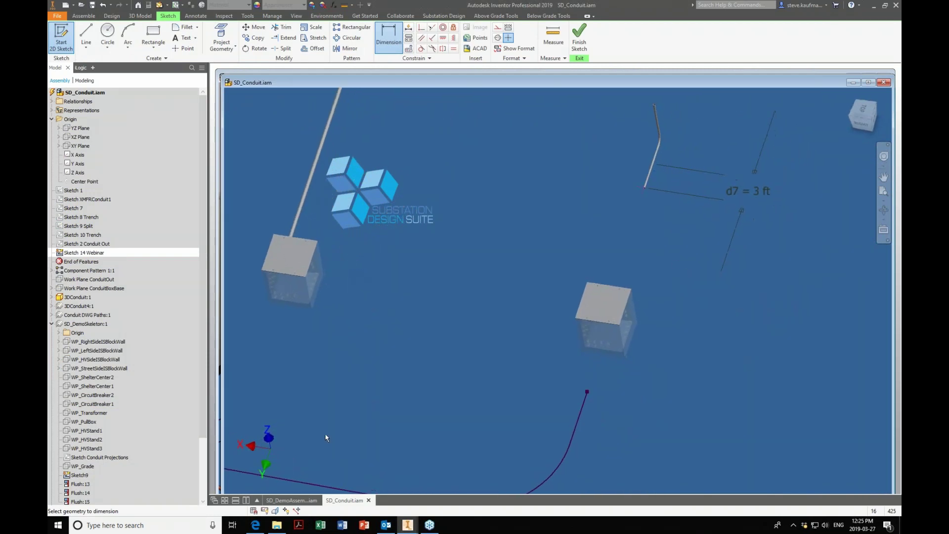
{"action": "scroll", "coordinate": [79, 477], "scroll_direction": "down", "scroll_amount": 2}
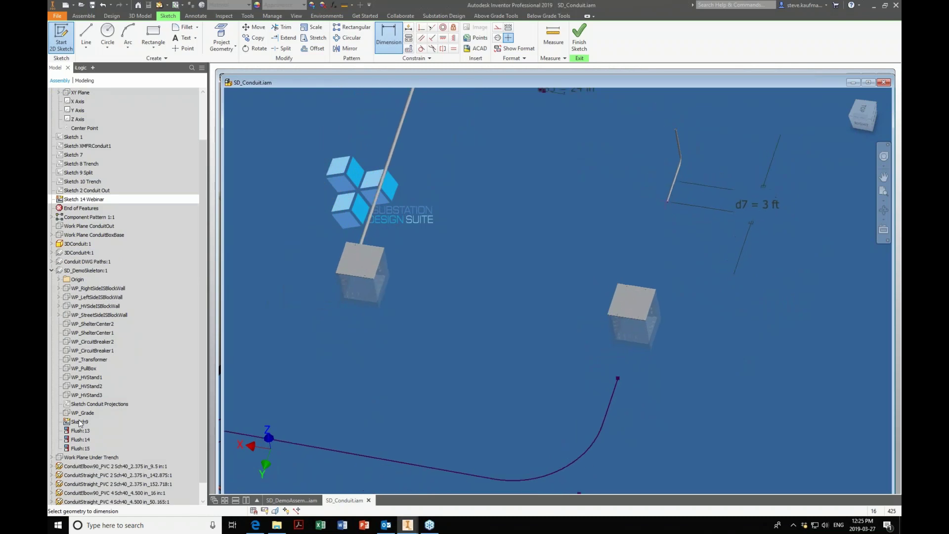
End dimensioning and finish editing Sketch 14 Webinar with its new conduit circles
{"action": "right_click", "coordinate": [539, 241]}
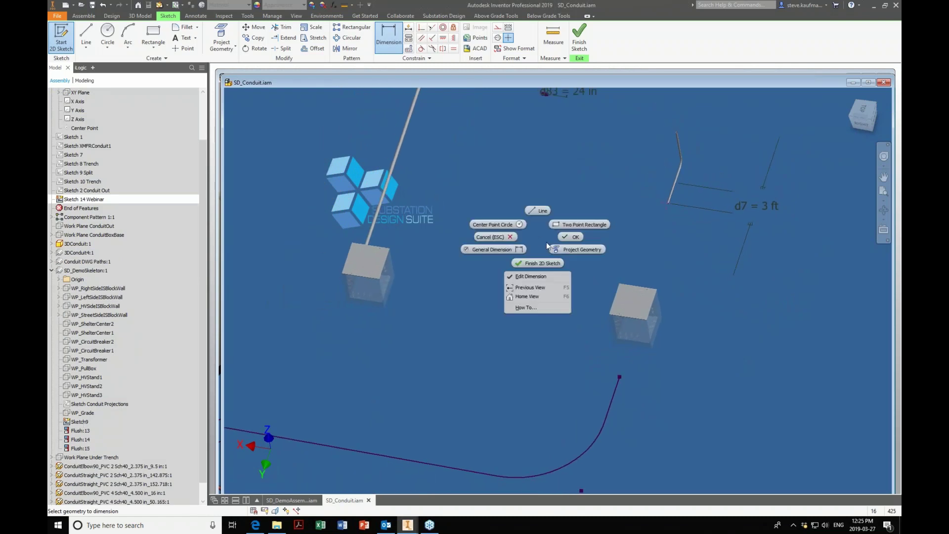
{"action": "left_click", "coordinate": [502, 285]}
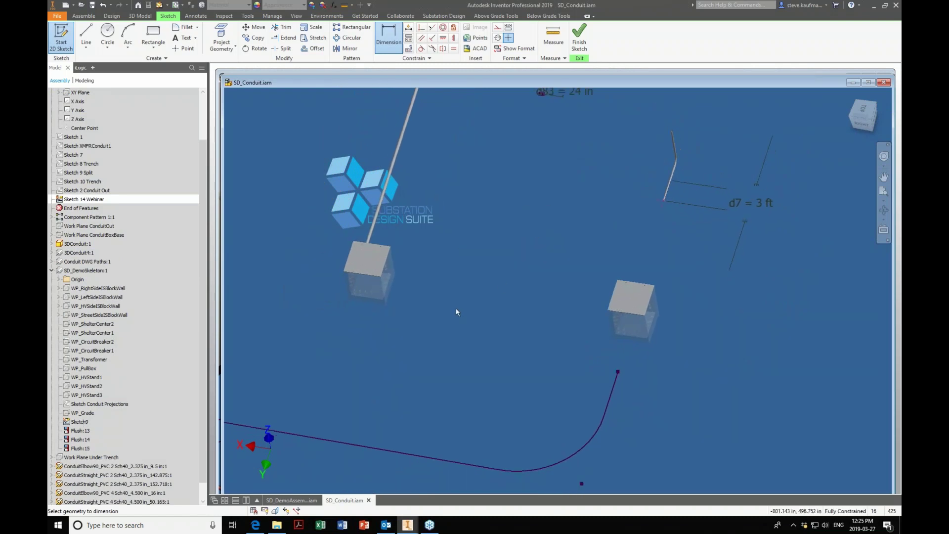
{"action": "left_click", "coordinate": [579, 38]}
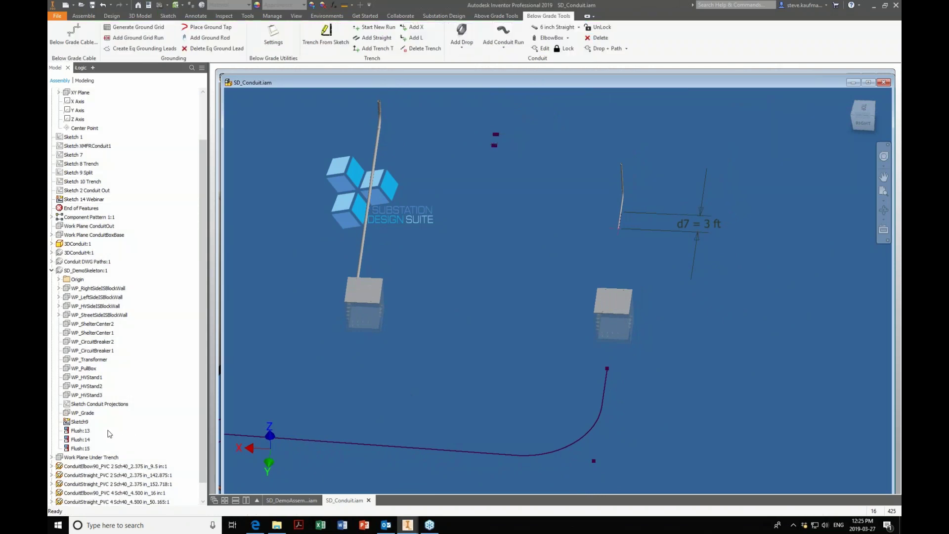
Reopen Sketch 14 Webinar for editing and project the row of three conduit stub circles from Sketch9 into it
{"action": "left_click", "coordinate": [79, 421]}
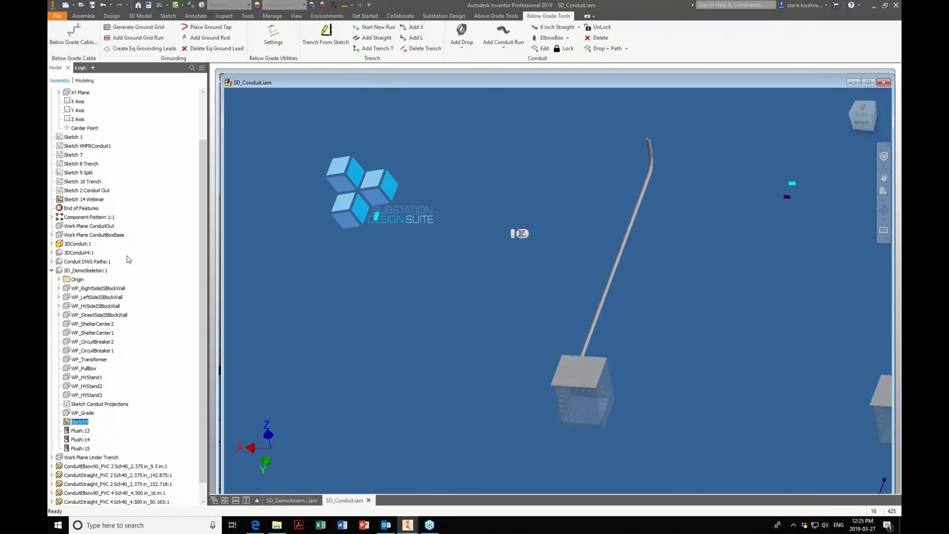
{"action": "left_click", "coordinate": [86, 201]}
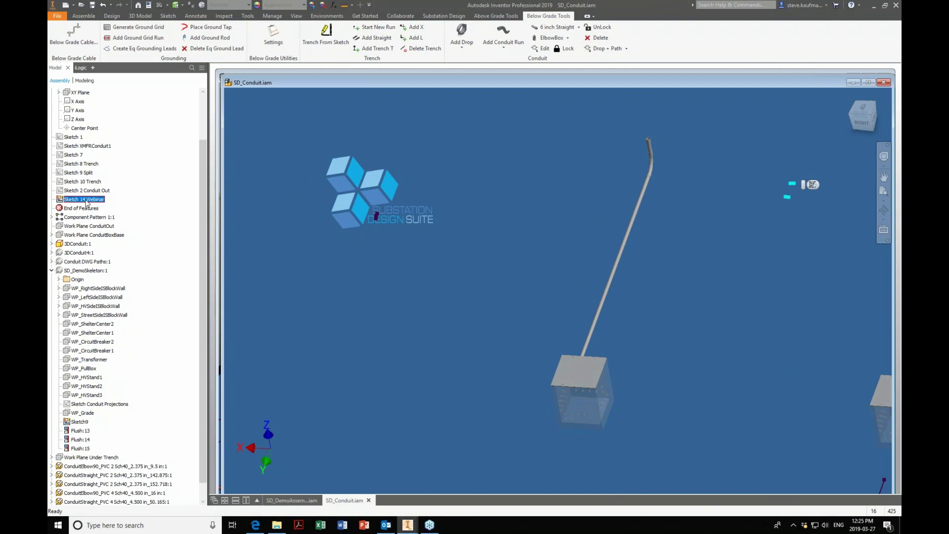
{"action": "right_click", "coordinate": [86, 201]}
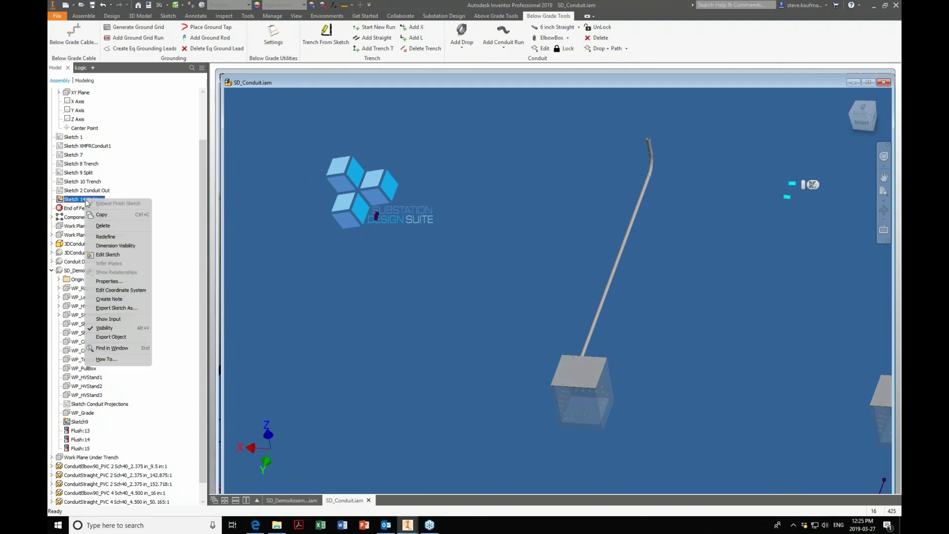
{"action": "left_click", "coordinate": [103, 255]}
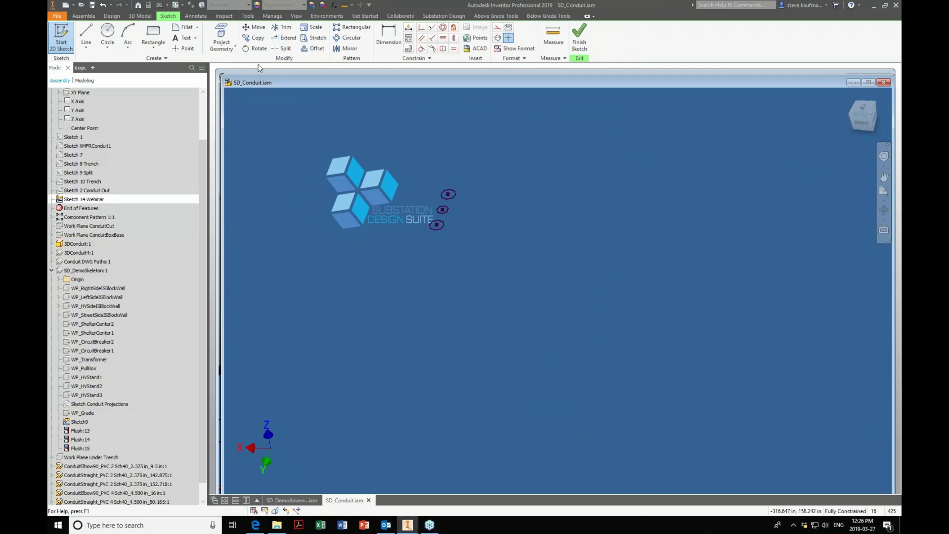
{"action": "left_click", "coordinate": [222, 35]}
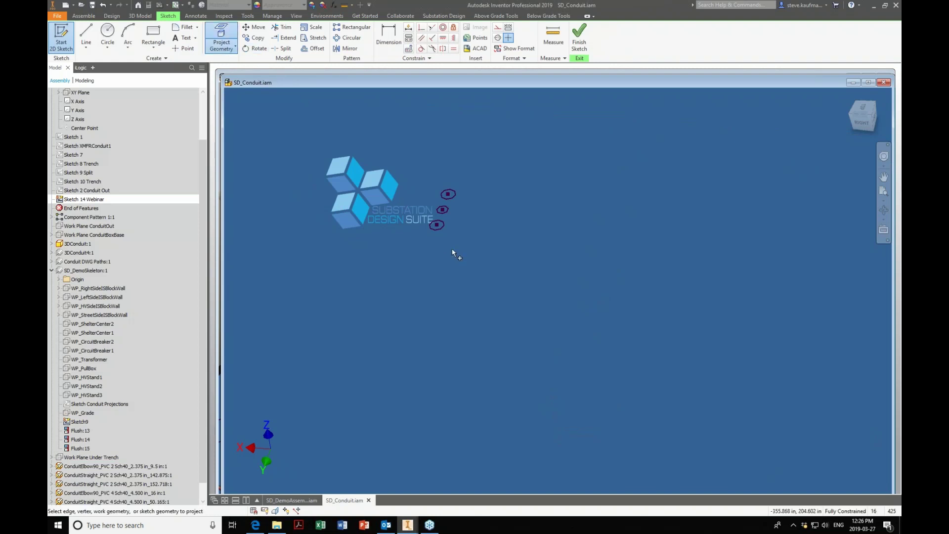
{"action": "left_click", "coordinate": [437, 225]}
{"action": "left_click", "coordinate": [443, 211]}
{"action": "left_click", "coordinate": [447, 194]}
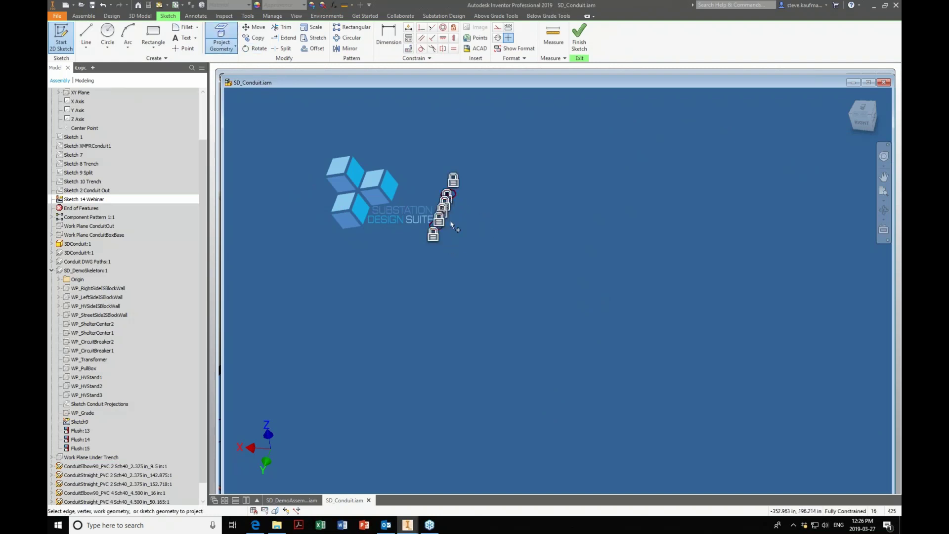
Project the pull box lid's front edge into Sketch 14 Webinar, choosing the first edge among the overlapping candidates
{"action": "scroll", "coordinate": [450, 223], "scroll_direction": "down", "scroll_amount": 5}
{"action": "scroll", "coordinate": [525, 303], "scroll_direction": "down", "scroll_amount": 4}
{"action": "scroll", "coordinate": [592, 370], "scroll_direction": "up", "scroll_amount": 3}
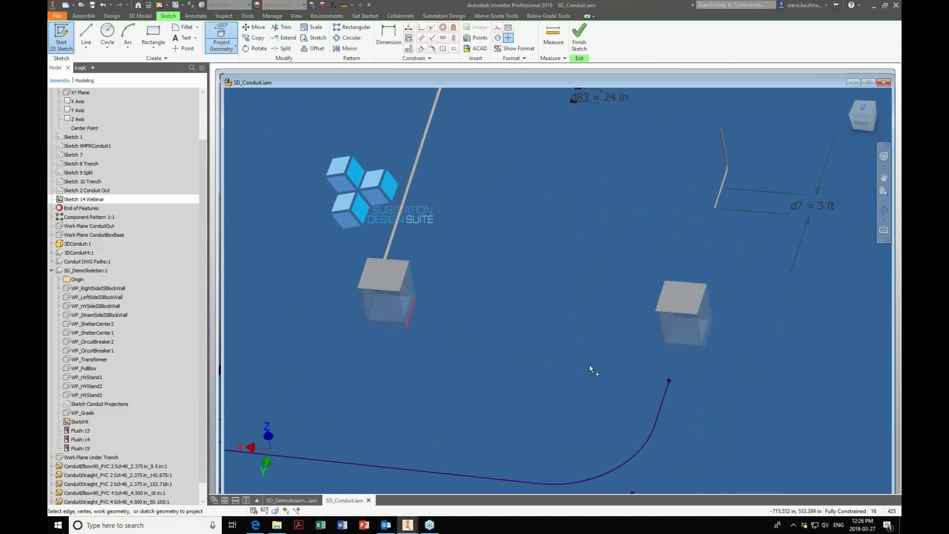
{"action": "scroll", "coordinate": [589, 368], "scroll_direction": "up", "scroll_amount": 5}
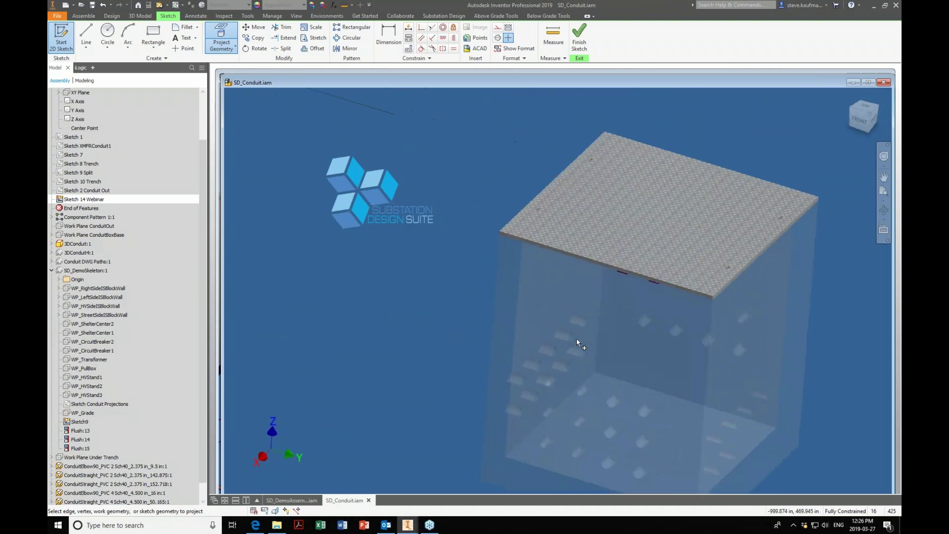
{"action": "scroll", "coordinate": [592, 336], "scroll_direction": "up", "scroll_amount": 2}
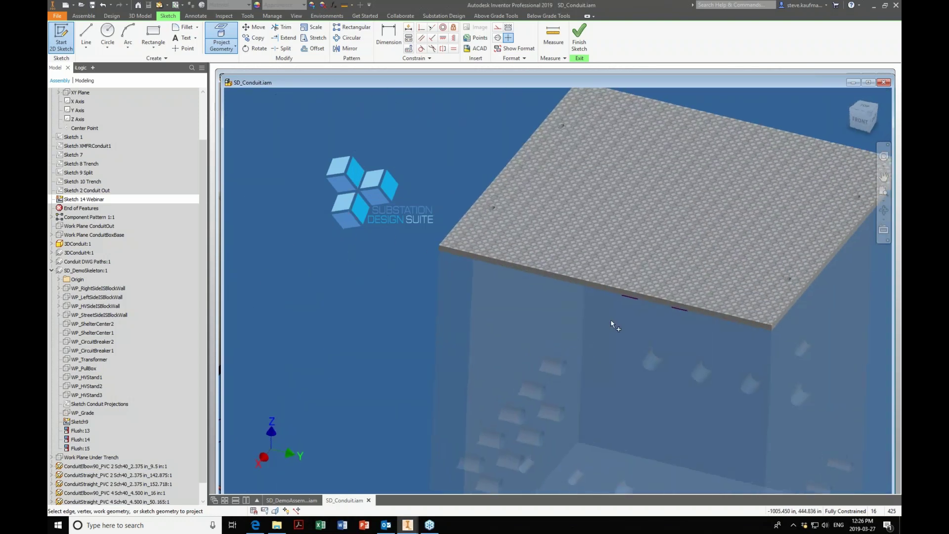
{"action": "right_click", "coordinate": [625, 297]}
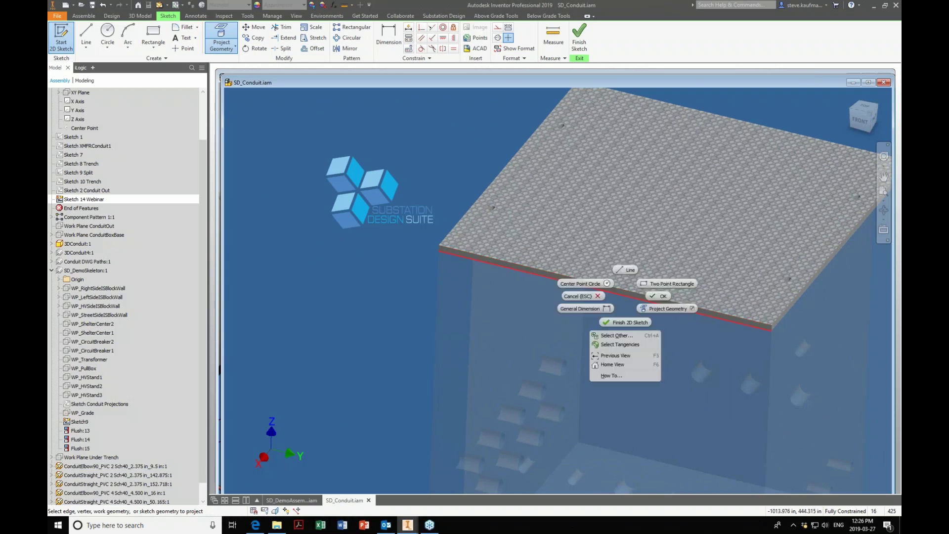
{"action": "left_click", "coordinate": [621, 336]}
{"action": "left_click", "coordinate": [636, 338]}
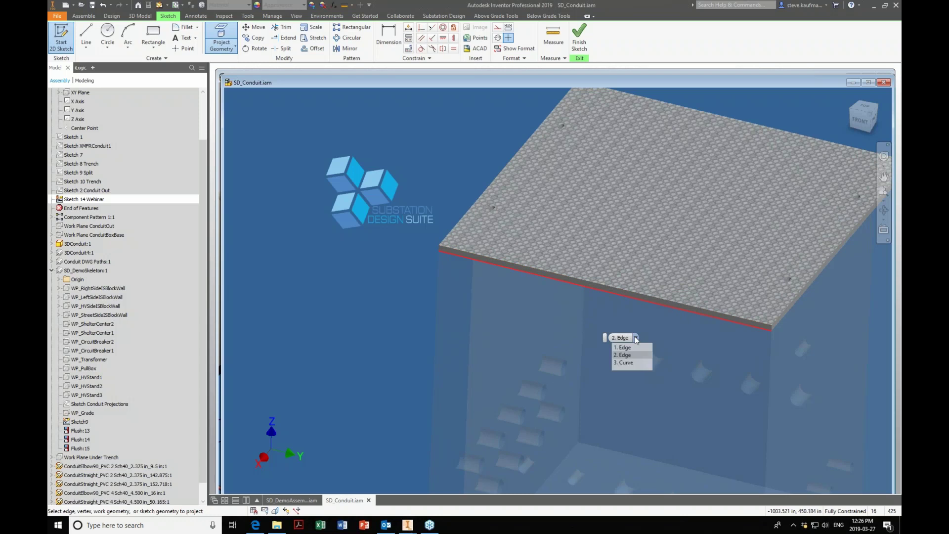
{"action": "left_click", "coordinate": [628, 348]}
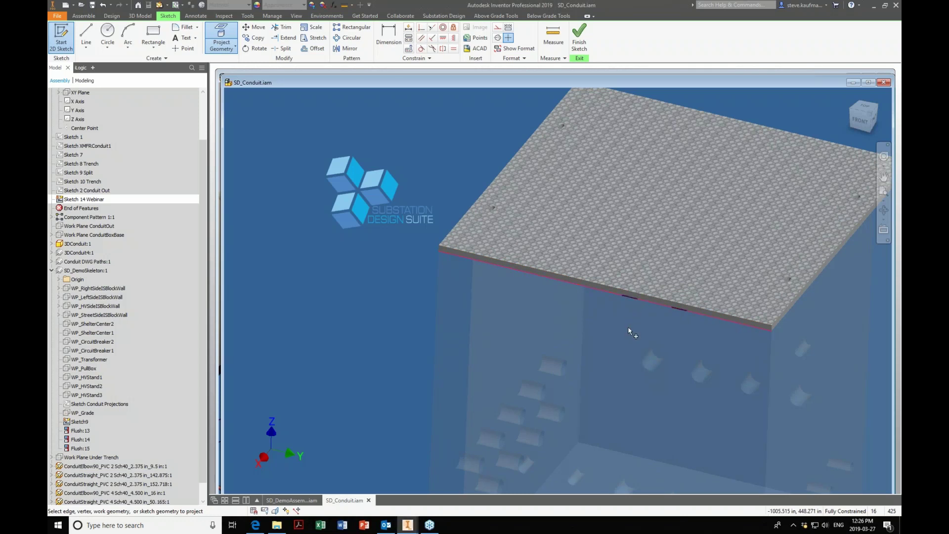
{"action": "right_click", "coordinate": [380, 305]}
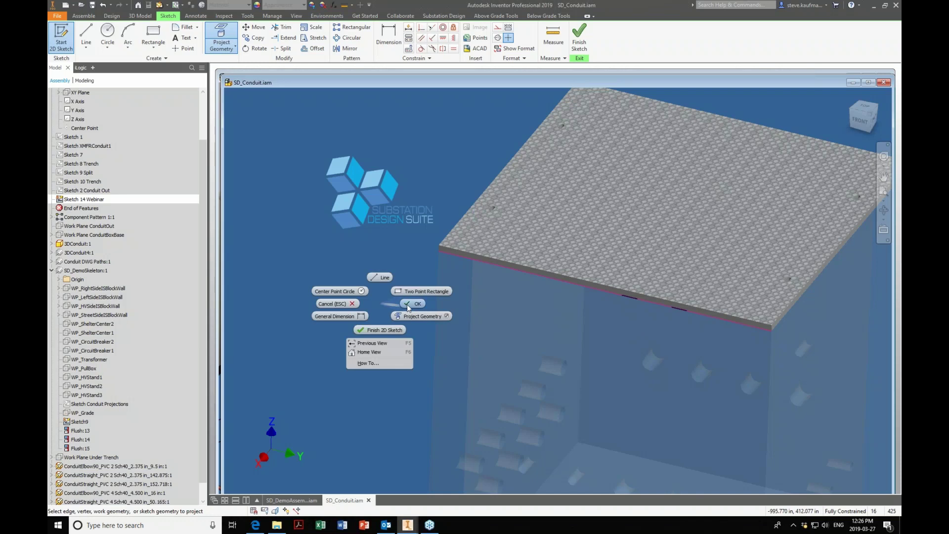
{"action": "left_click", "coordinate": [410, 304]}
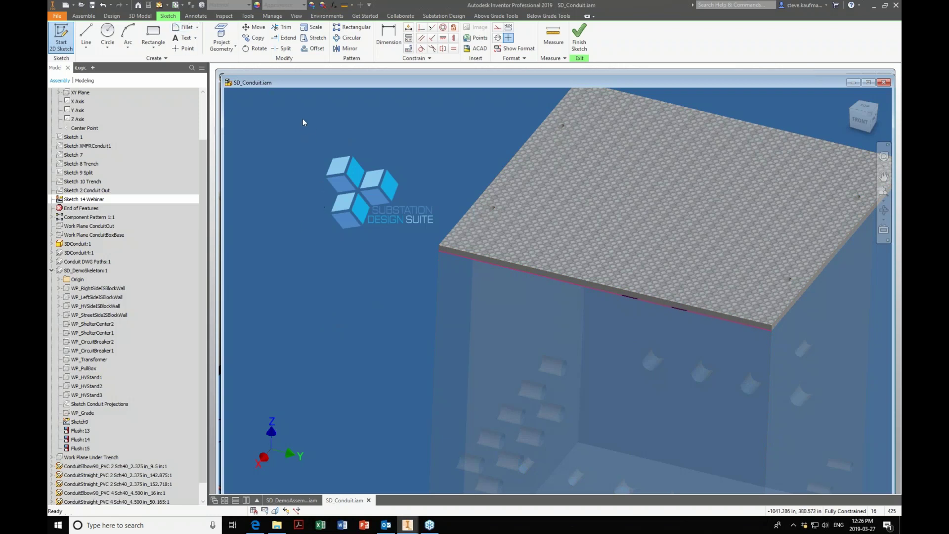
Try again to project geometry at the conduit curves under the pull box lid's front edge, choosing among the overlapping candidates
{"action": "left_click", "coordinate": [221, 37]}
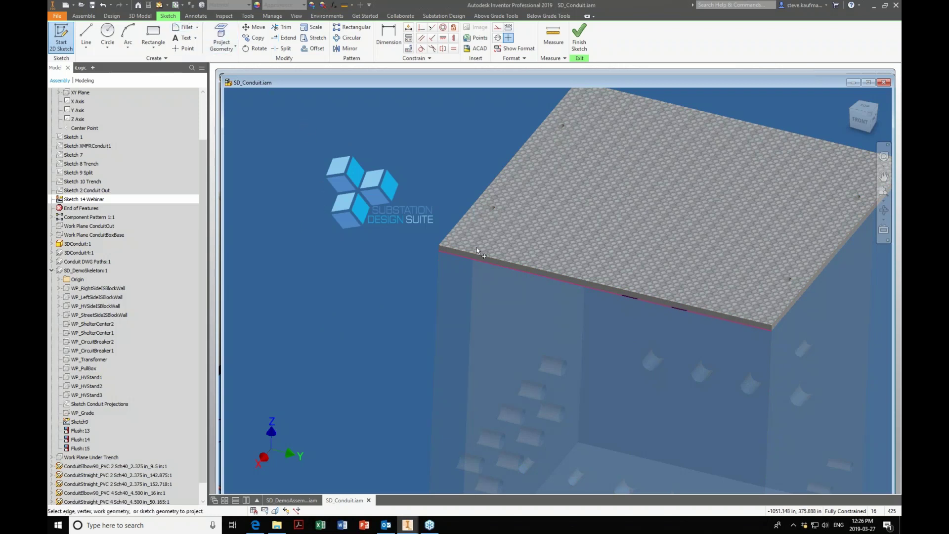
{"action": "right_click", "coordinate": [628, 297]}
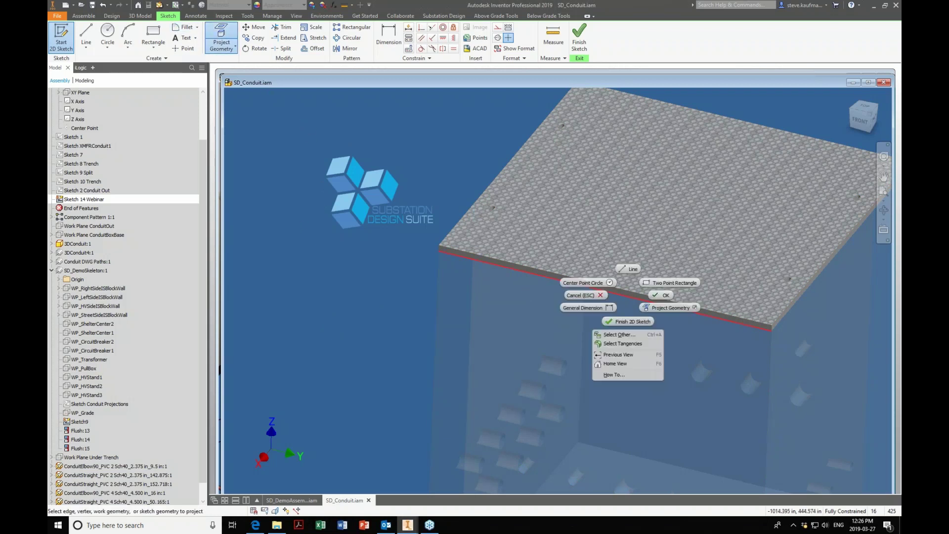
{"action": "left_click", "coordinate": [623, 335]}
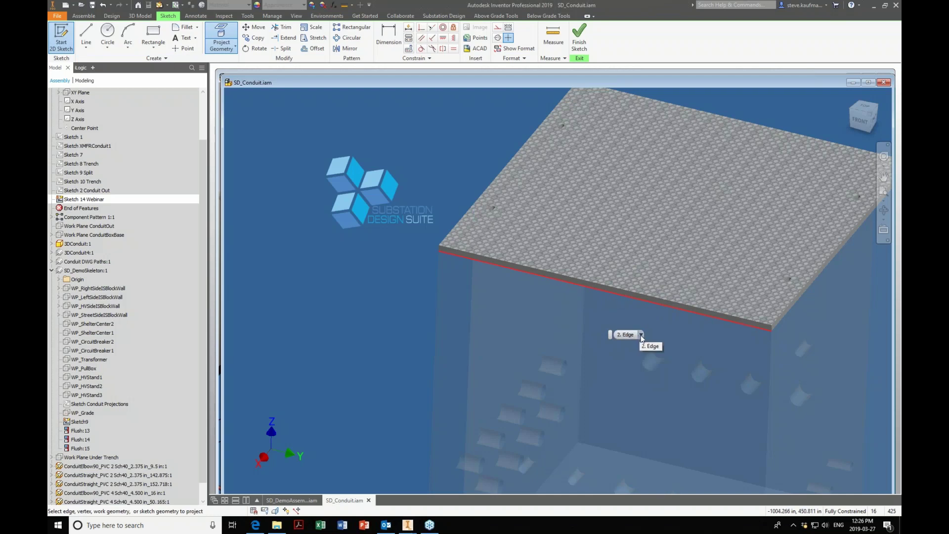
{"action": "left_click", "coordinate": [640, 335]}
{"action": "left_click", "coordinate": [637, 344]}
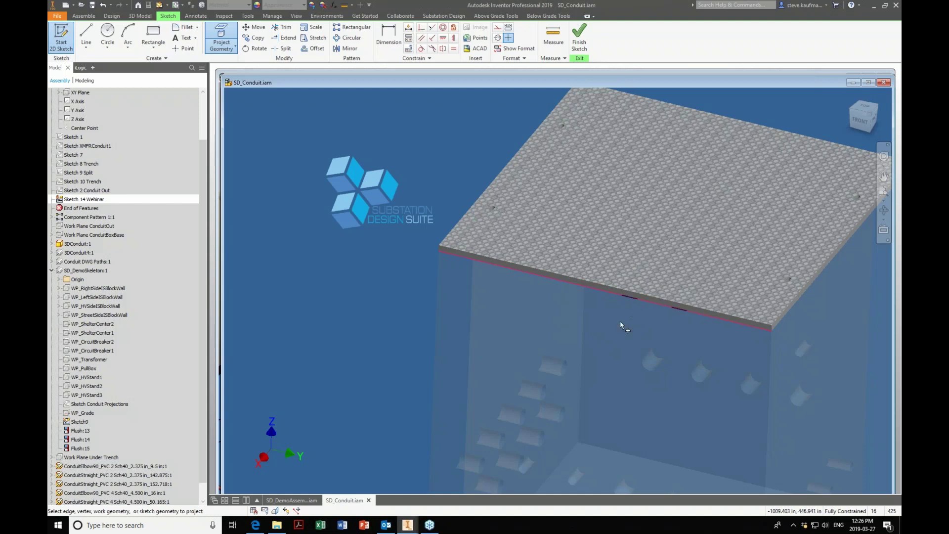
{"action": "right_click", "coordinate": [405, 360]}
{"action": "left_click", "coordinate": [368, 349]}
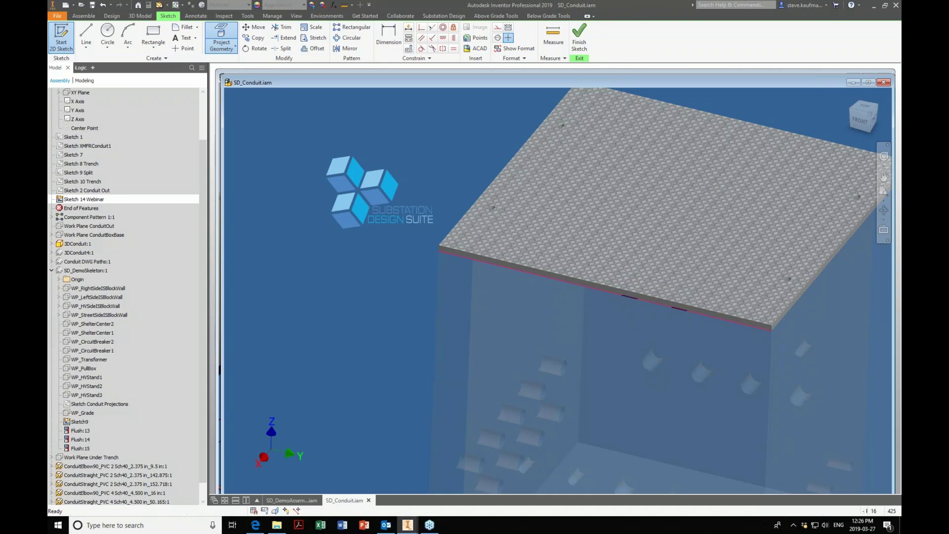
{"action": "scroll", "coordinate": [405, 400], "scroll_direction": "down", "scroll_amount": 5}
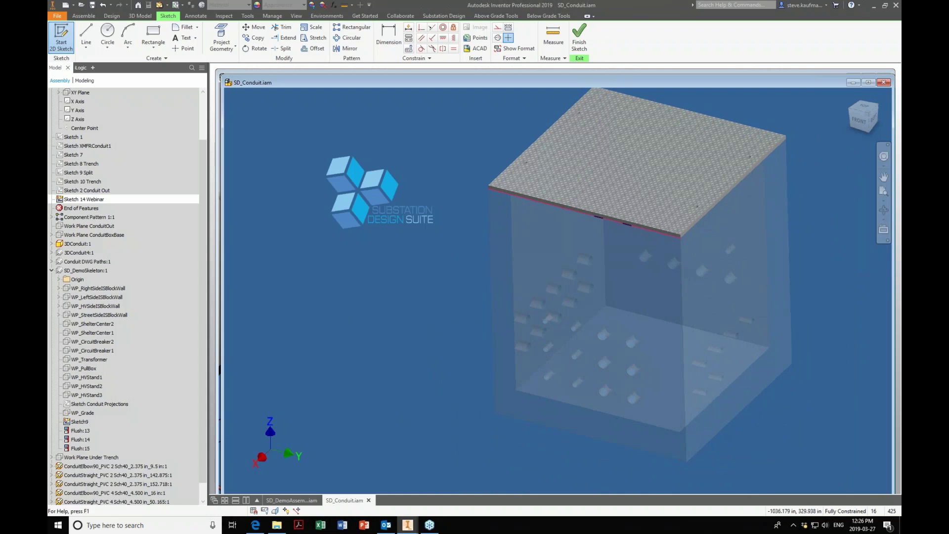
Finish editing Sketch 14 Webinar and turn off its visibility
{"action": "left_click", "coordinate": [221, 38]}
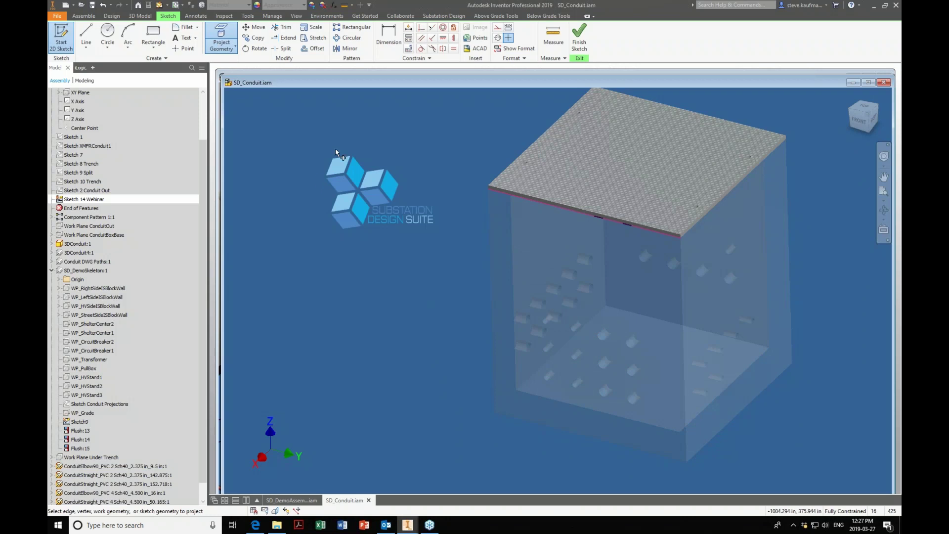
{"action": "key", "text": "F6"}
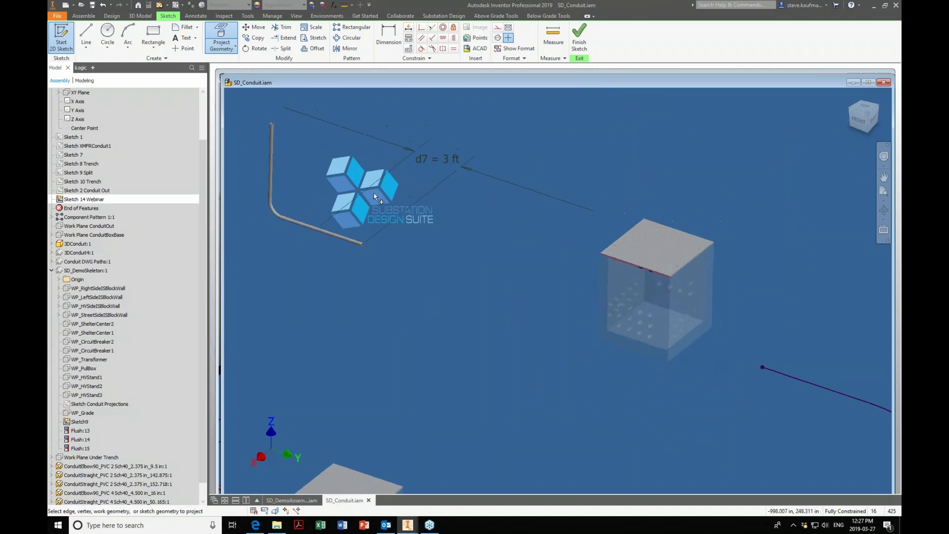
{"action": "key", "text": "Page_Up"}
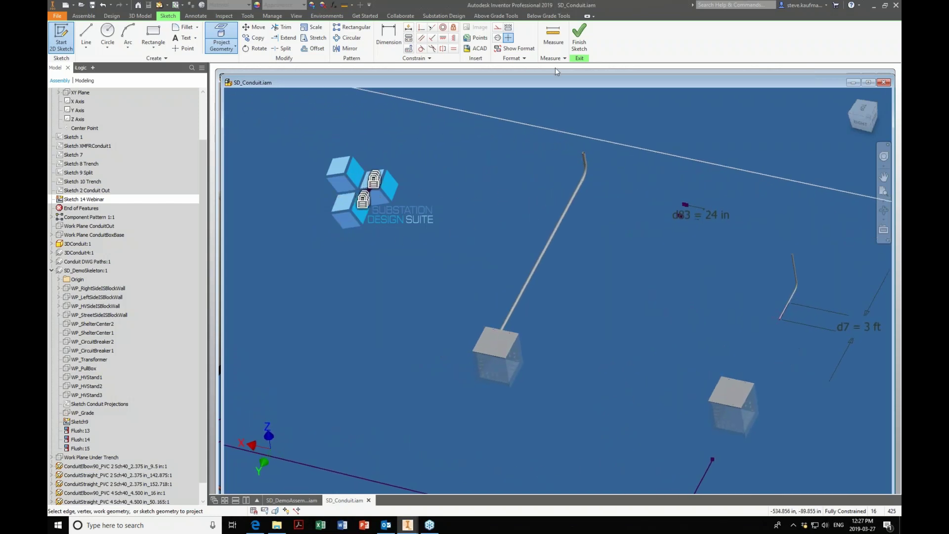
{"action": "left_click", "coordinate": [579, 35]}
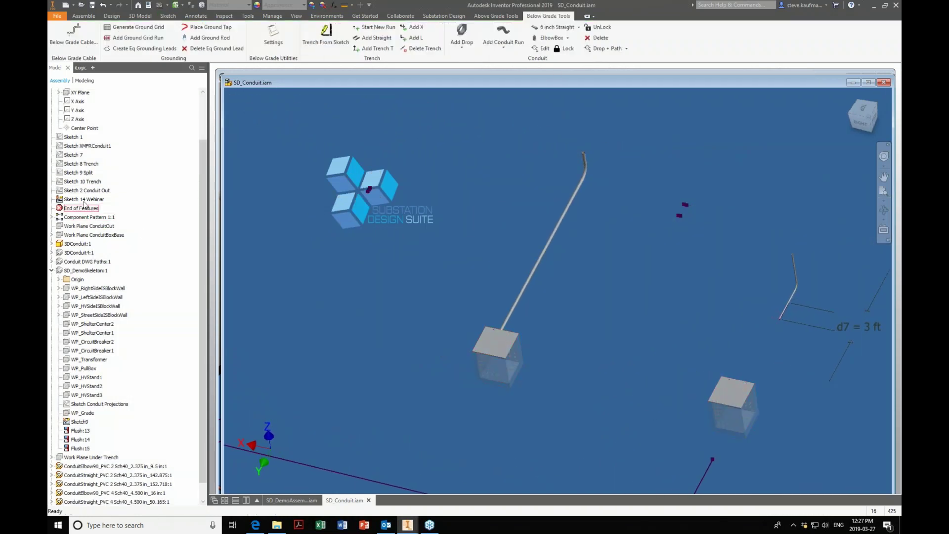
{"action": "right_click", "coordinate": [84, 201]}
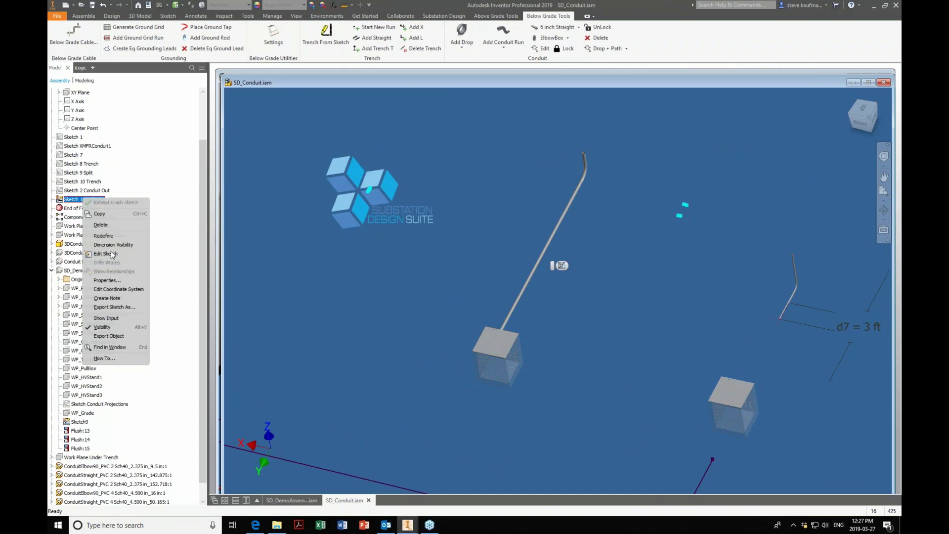
{"action": "left_click", "coordinate": [111, 327]}
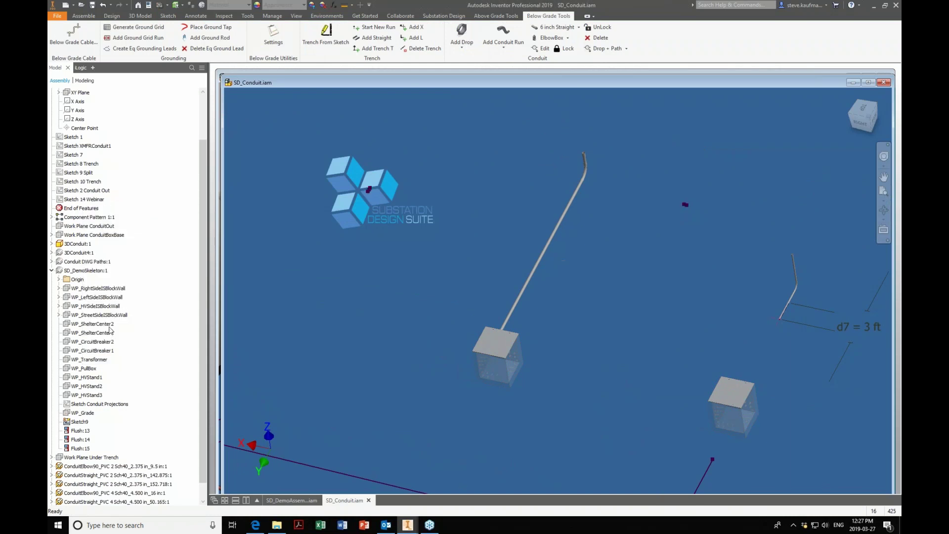
Open Sketch 1 for editing and examine its stub circles and the conduit path lines running to and between the pull boxes
{"action": "right_click", "coordinate": [74, 137]}
{"action": "left_click", "coordinate": [96, 192]}
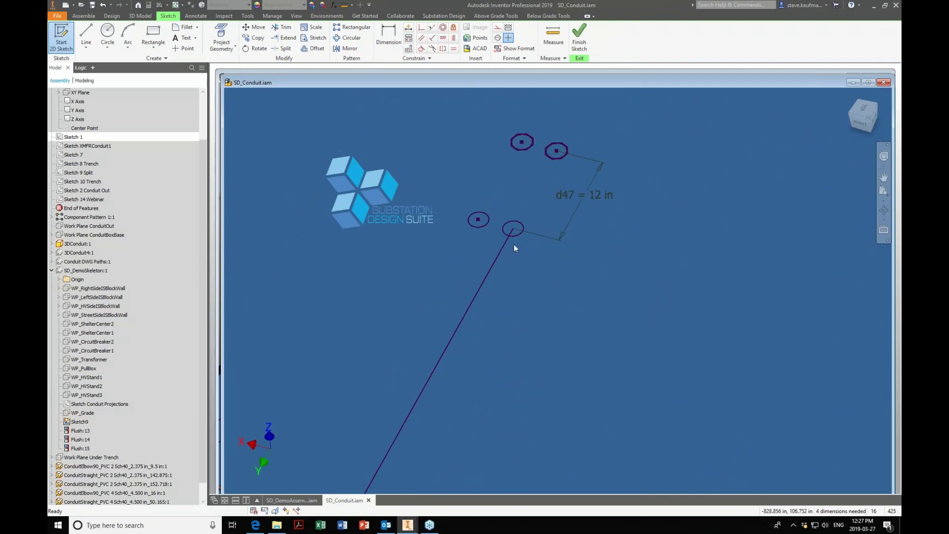
{"action": "scroll", "coordinate": [442, 222], "scroll_direction": "down", "scroll_amount": 10}
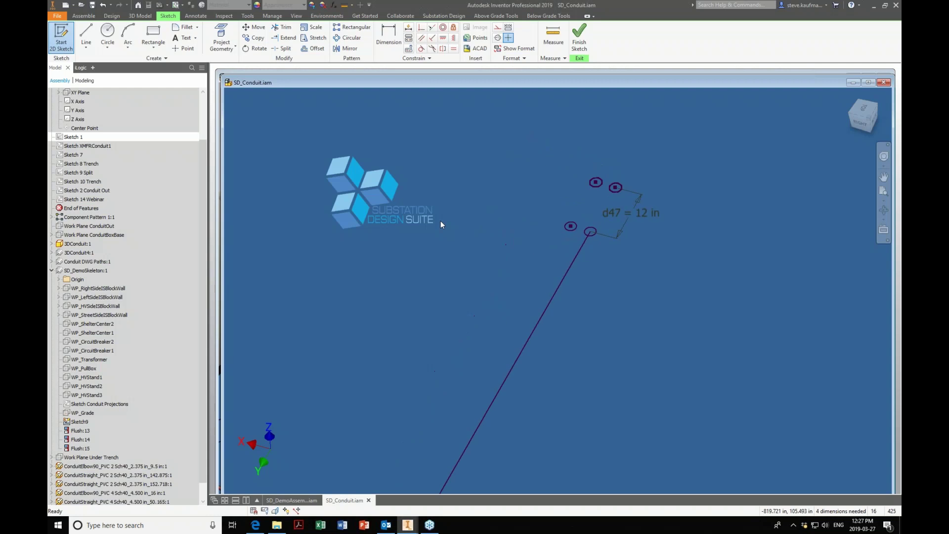
{"action": "scroll", "coordinate": [525, 411], "scroll_direction": "up", "scroll_amount": 3}
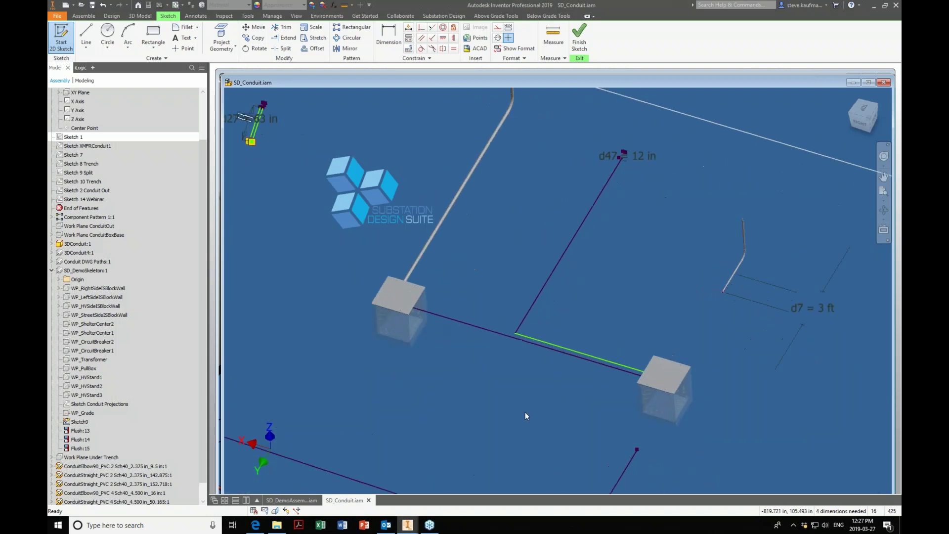
{"action": "left_click", "coordinate": [519, 339]}
{"action": "middle_click_drag", "start_coordinate": [590, 363], "coordinate": [616, 334], "text": "shift"}
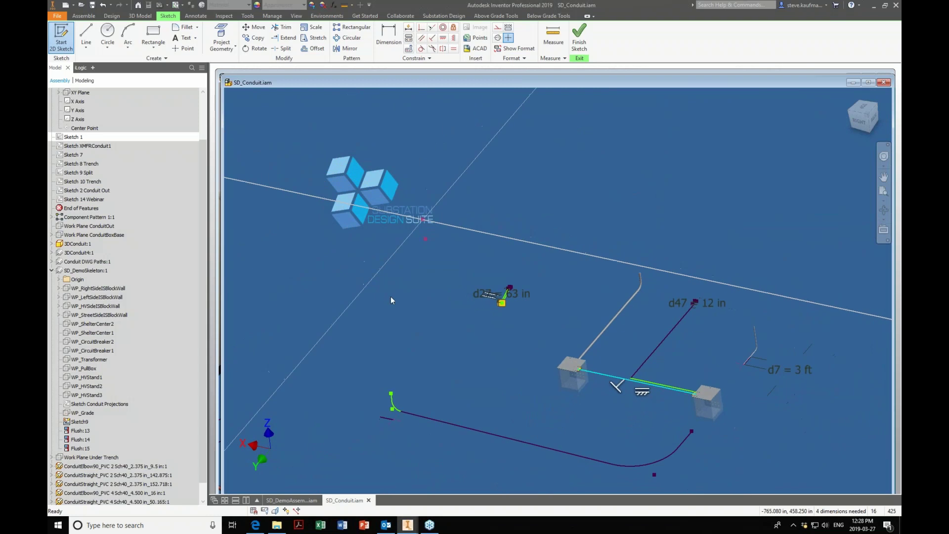
Highlight Sketch XMFRConduit1, Sketch 8 Trench and Sketch 9 Split one after another, and turn on the visibility of Sketch 9 Split
{"action": "left_click", "coordinate": [74, 146]}
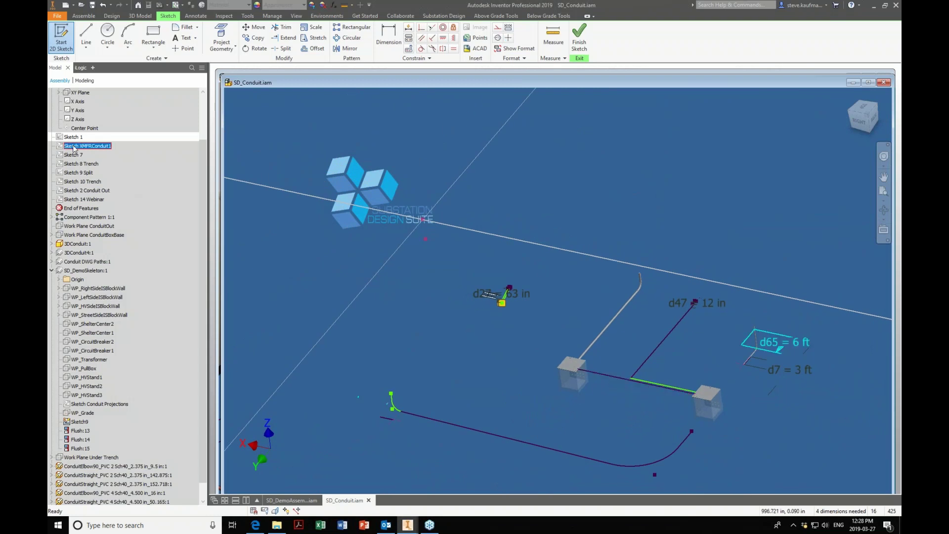
{"action": "left_click", "coordinate": [76, 164]}
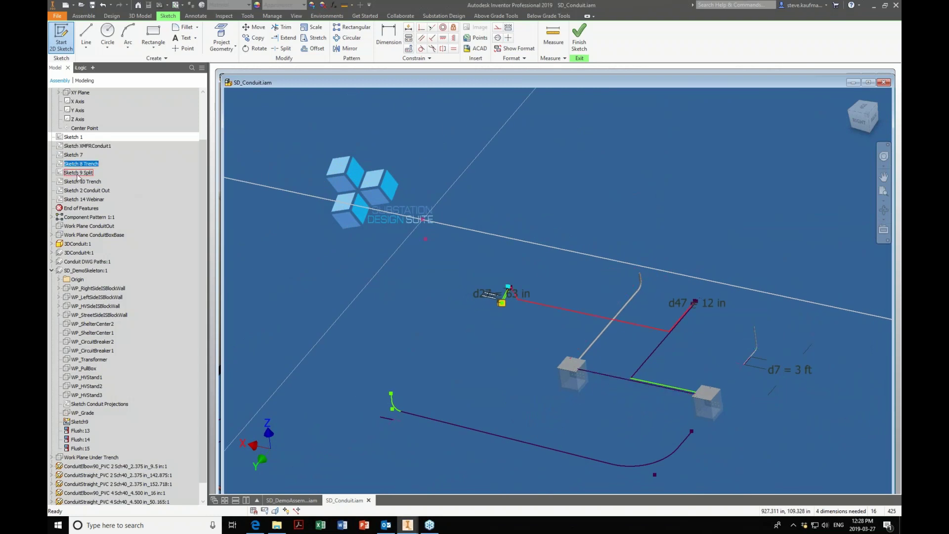
{"action": "left_click", "coordinate": [77, 173]}
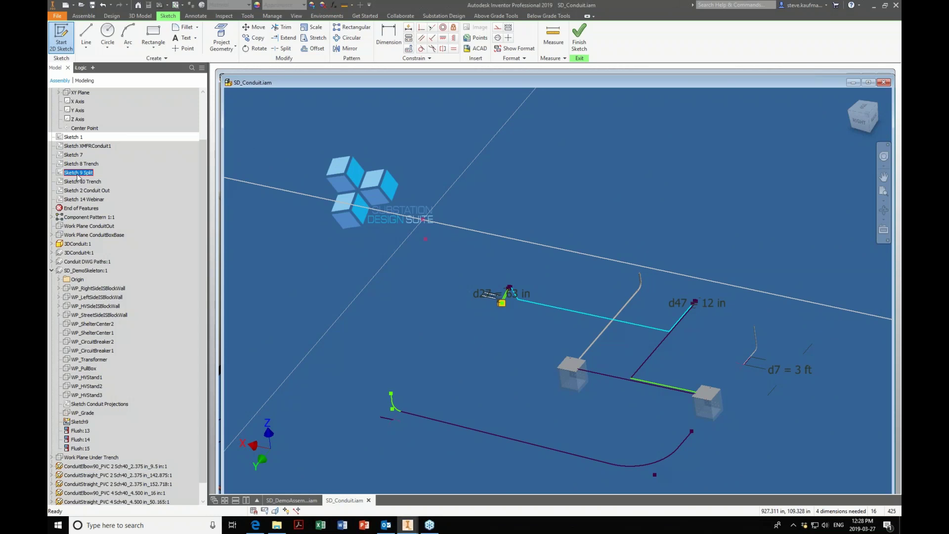
{"action": "right_click", "coordinate": [78, 175]}
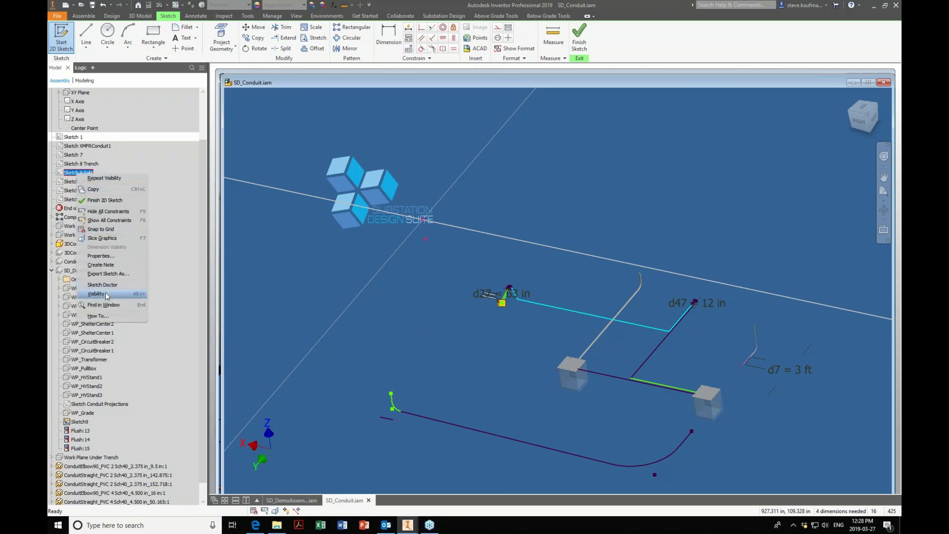
{"action": "left_click", "coordinate": [493, 258]}
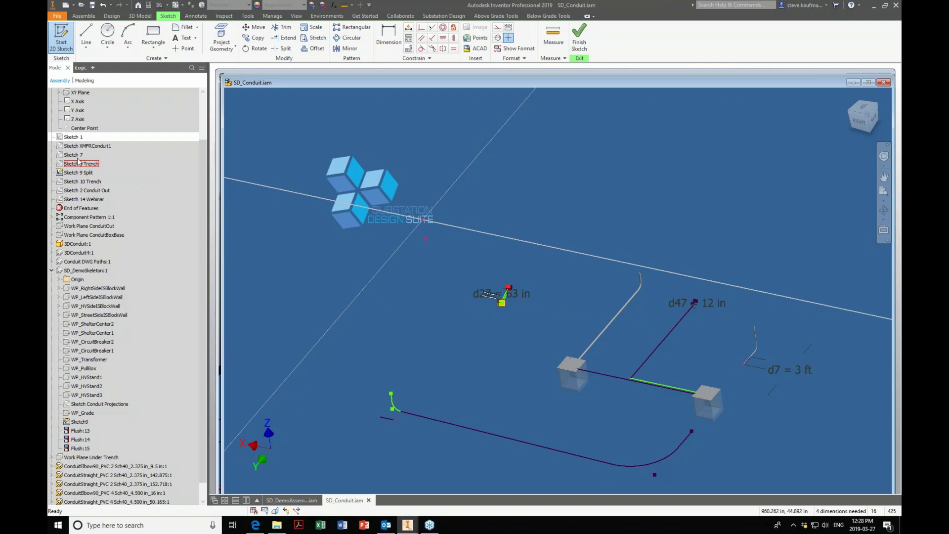
Finish editing Sketch 1 and turn on its visibility in the assembly
{"action": "left_click", "coordinate": [578, 37]}
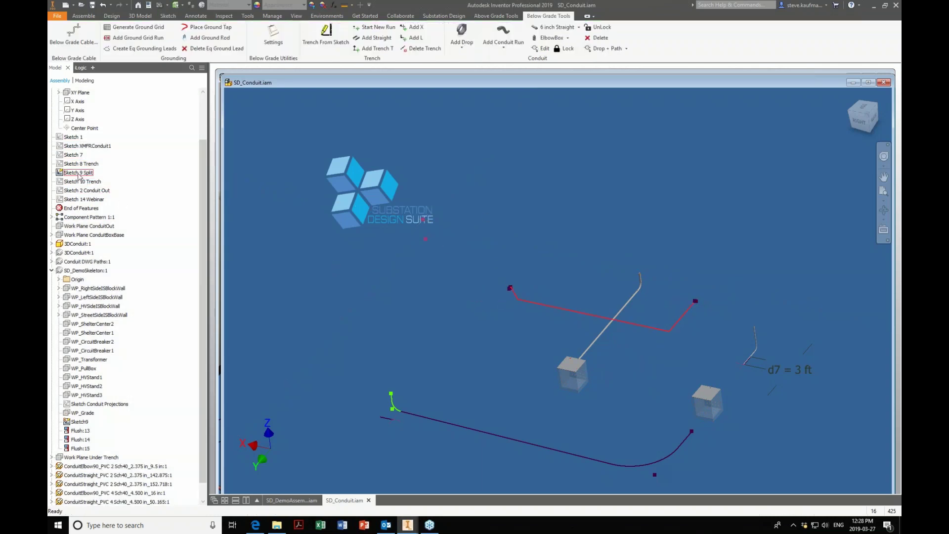
{"action": "right_click", "coordinate": [74, 137]}
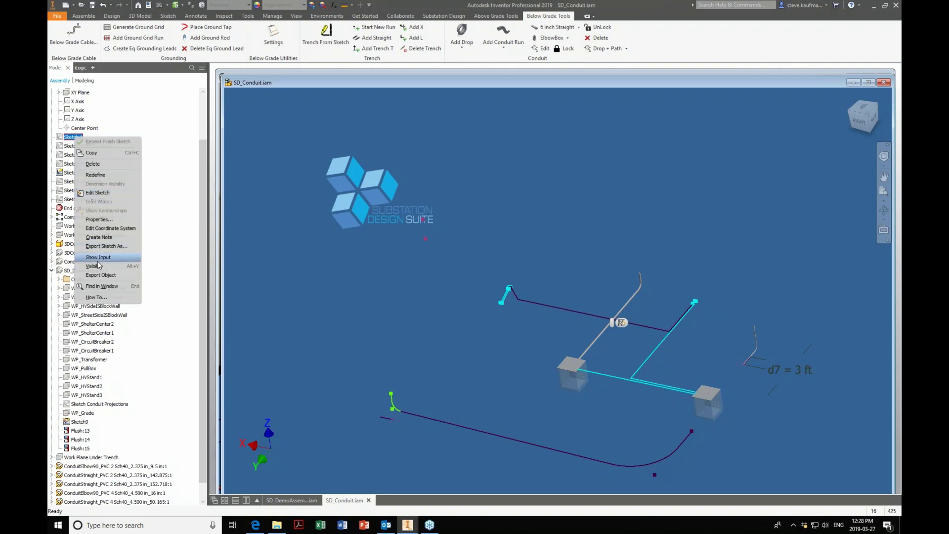
{"action": "left_click", "coordinate": [408, 257]}
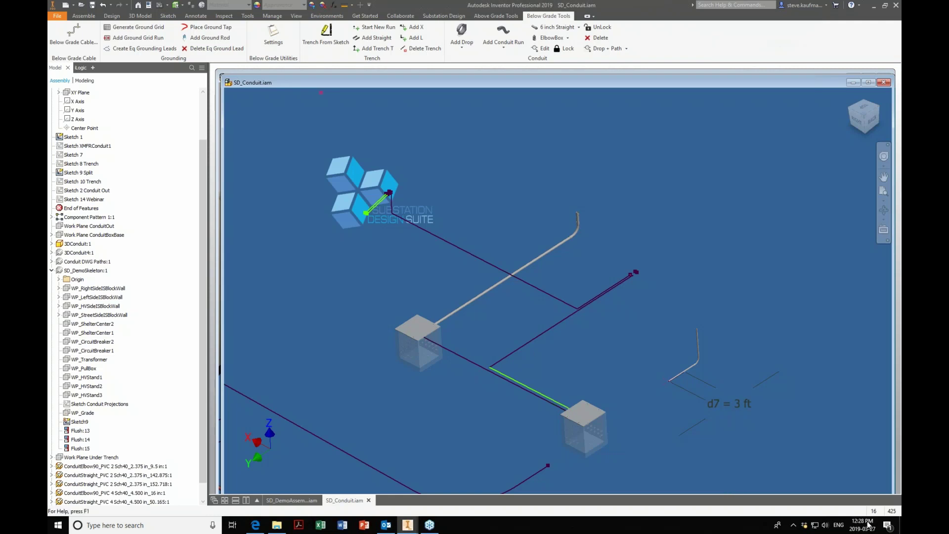
{"action": "scroll", "coordinate": [645, 321], "scroll_direction": "up", "scroll_amount": 3}
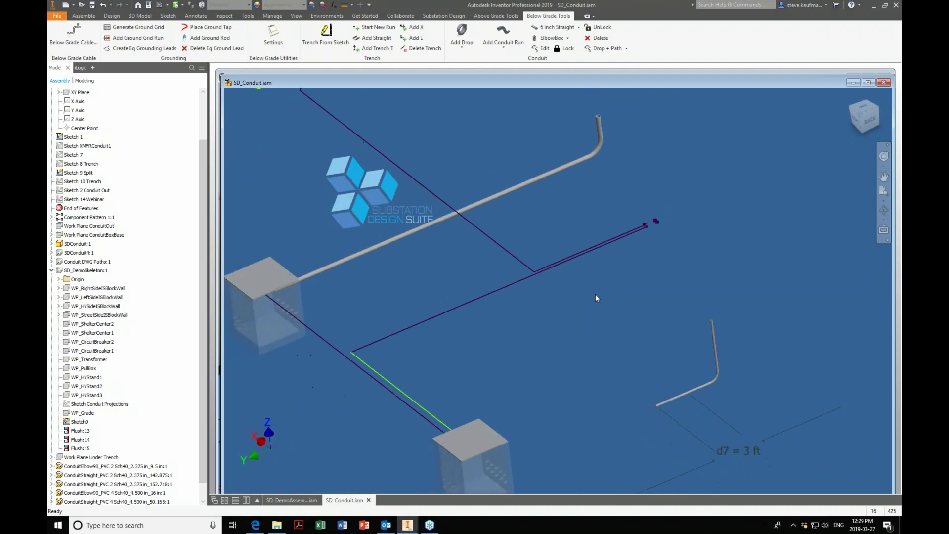
Highlight Sketch 2 Conduit Out and Work Plane ConduitOut to examine where the conduit ends meet the plane
{"action": "left_click", "coordinate": [101, 191]}
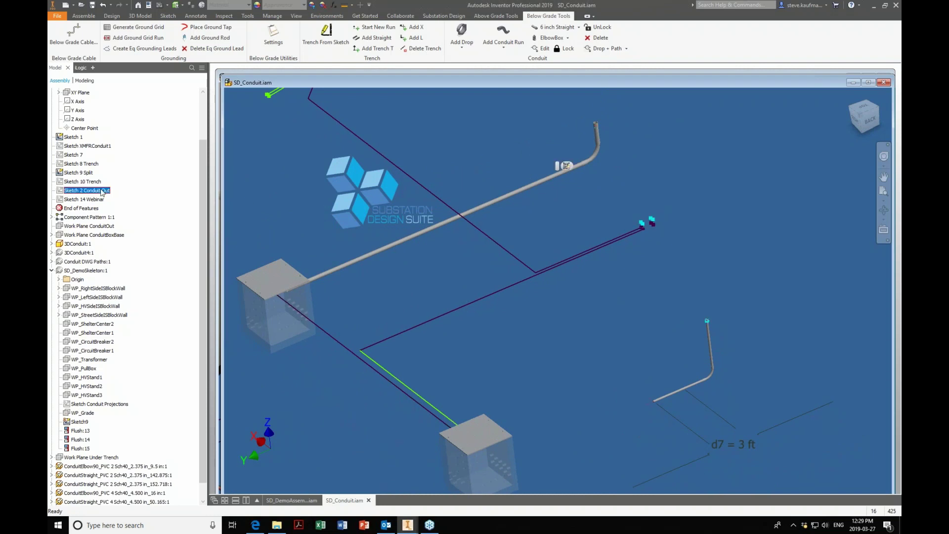
{"action": "right_click", "coordinate": [111, 226]}
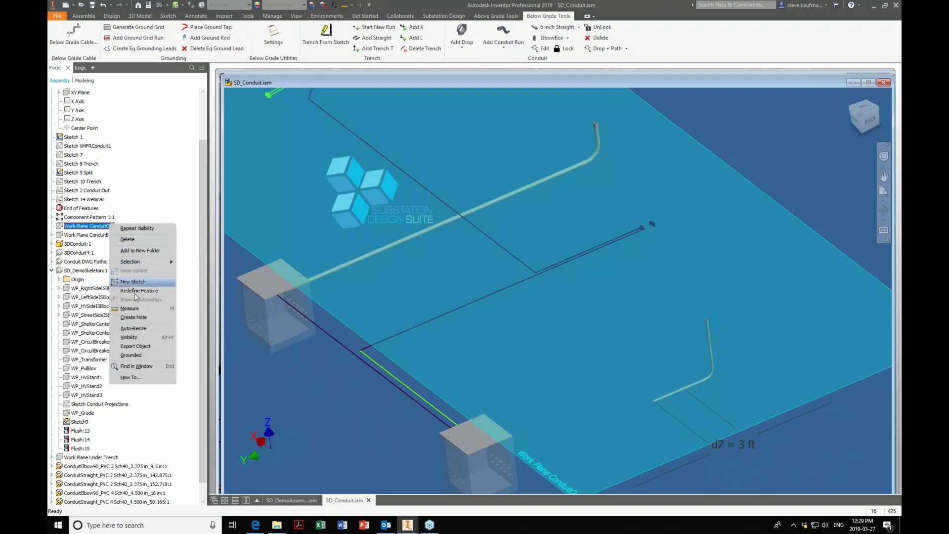
{"action": "left_click", "coordinate": [61, 228]}
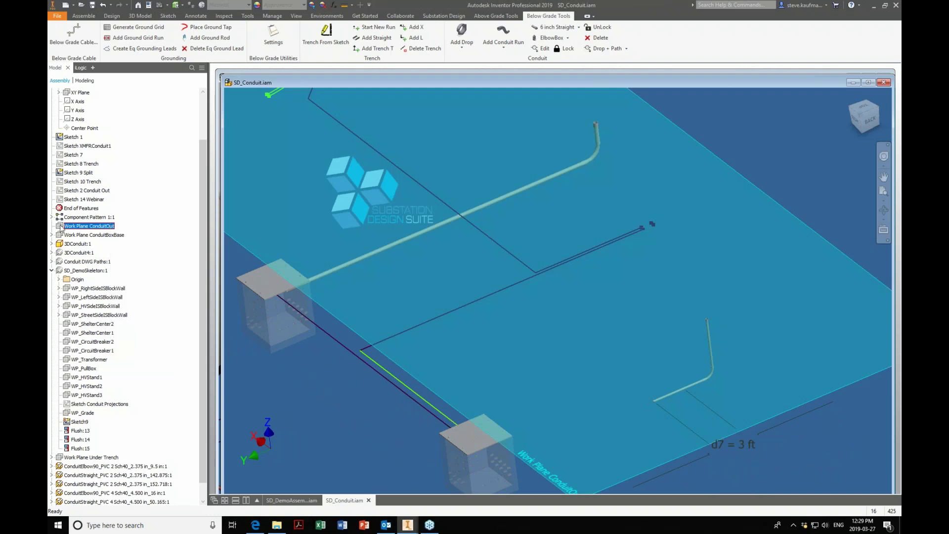
{"action": "right_click", "coordinate": [77, 226]}
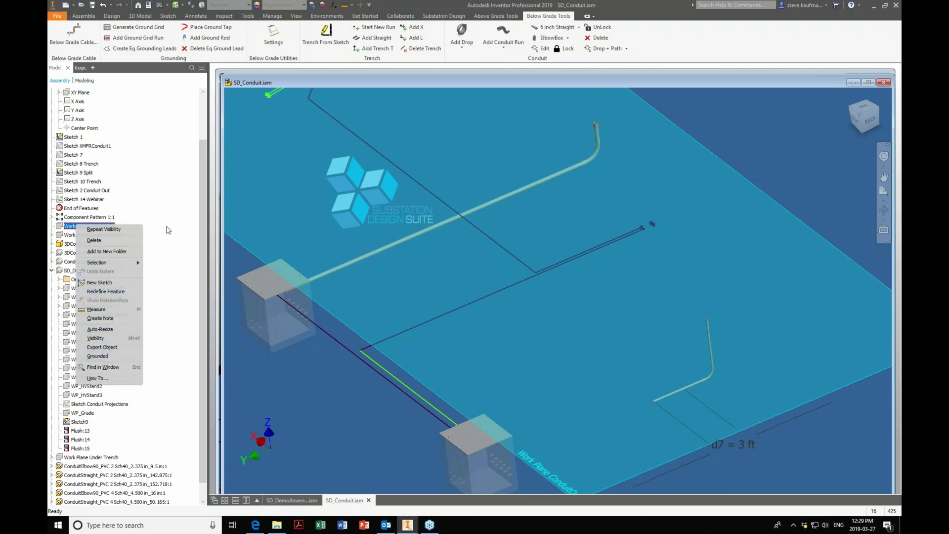
{"action": "left_click", "coordinate": [169, 230]}
{"action": "left_click", "coordinate": [263, 396]}
{"action": "right_click", "coordinate": [264, 396]}
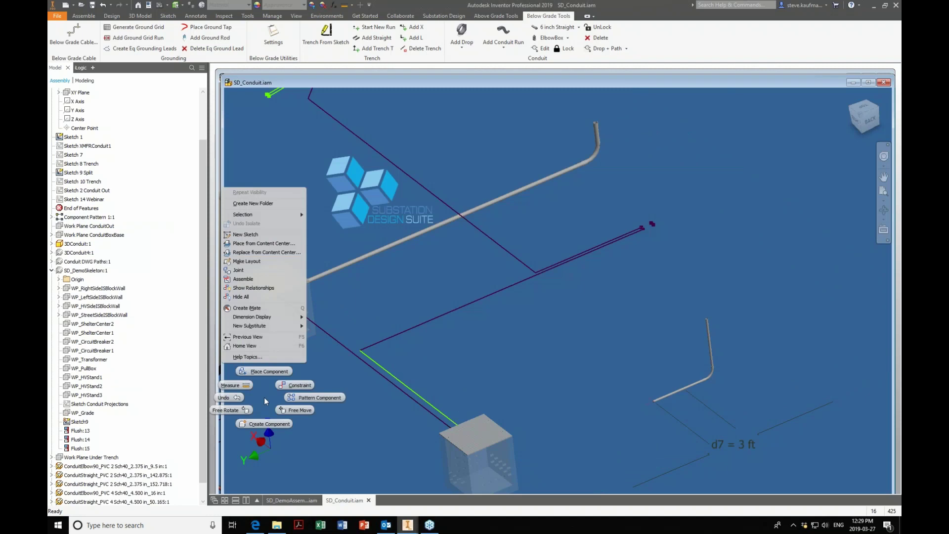
{"action": "left_click", "coordinate": [264, 396]}
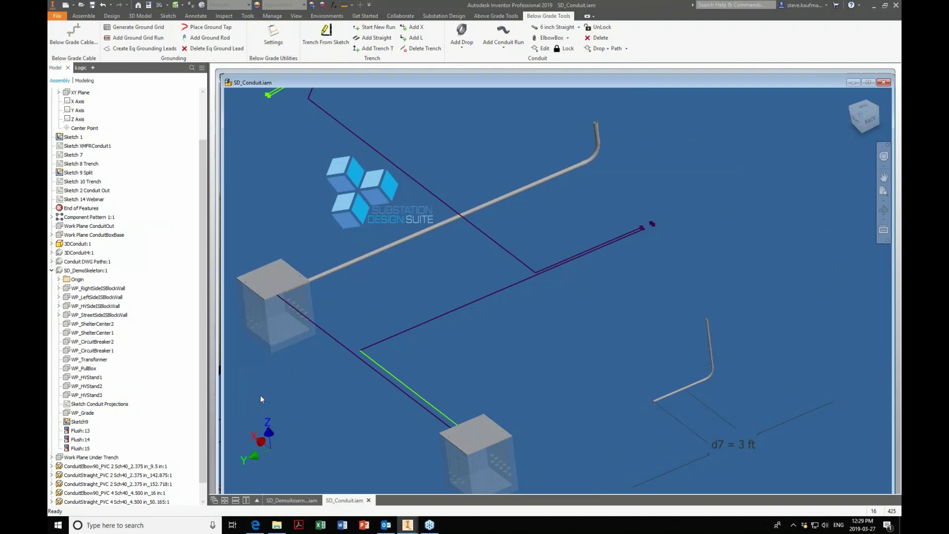
Turn on the visibility of Work Plane ConduitOut, viewing the pull boxes and conduits from the side
{"action": "right_click", "coordinate": [103, 227]}
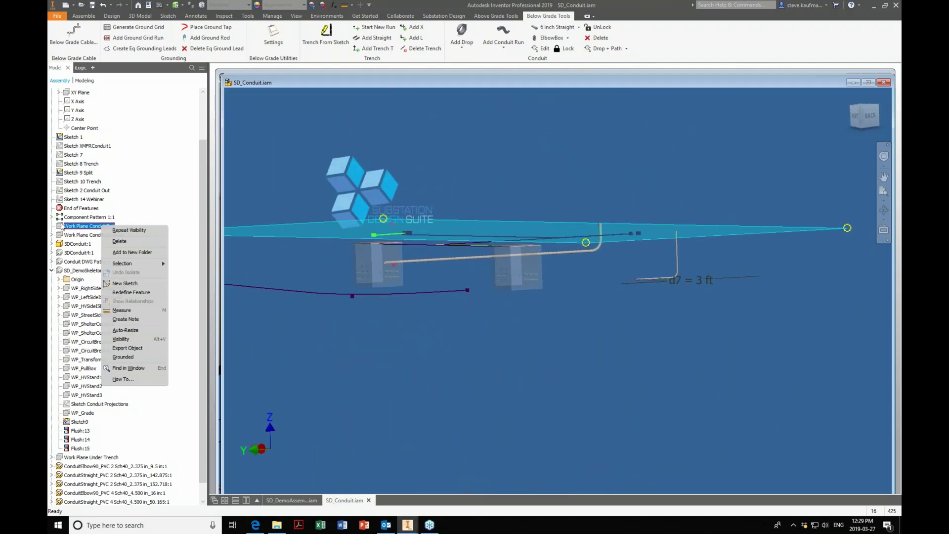
{"action": "left_click", "coordinate": [62, 225]}
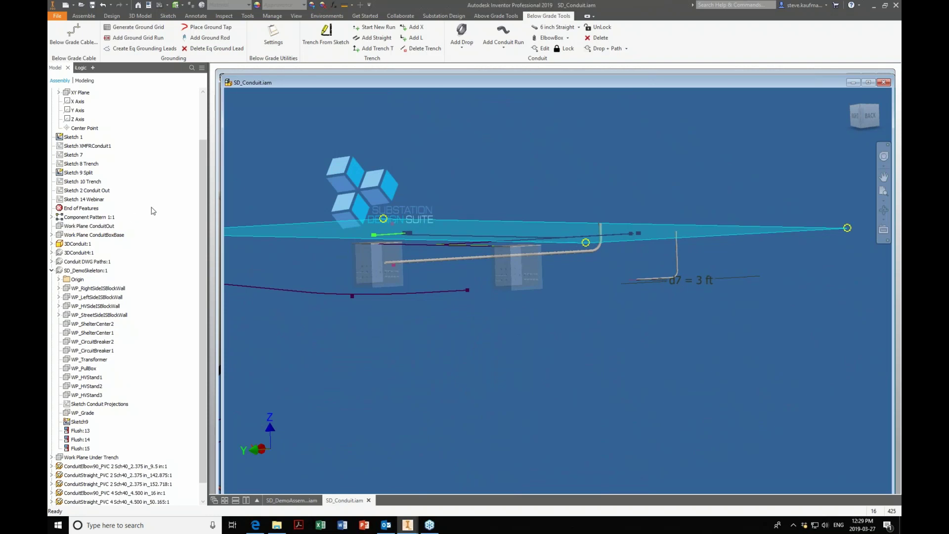
{"action": "right_click", "coordinate": [103, 229]}
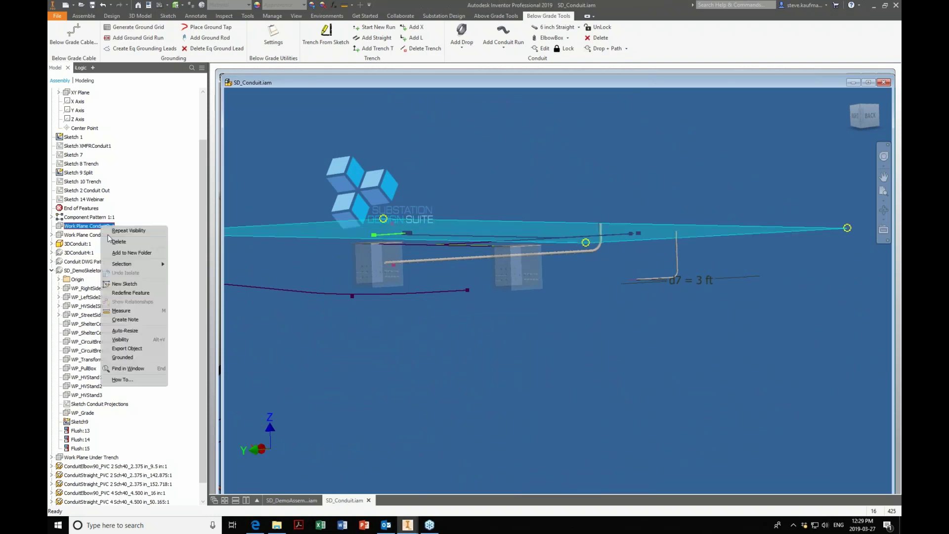
{"action": "left_click", "coordinate": [131, 341]}
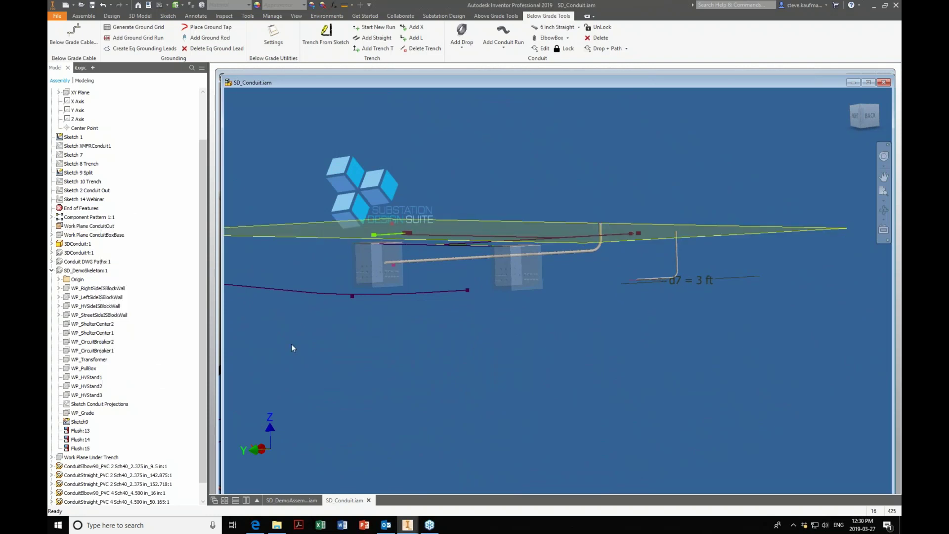
Measure the distance between Work Plane ConduitOut and the assembly's XY Plane
{"action": "left_click", "coordinate": [108, 226]}
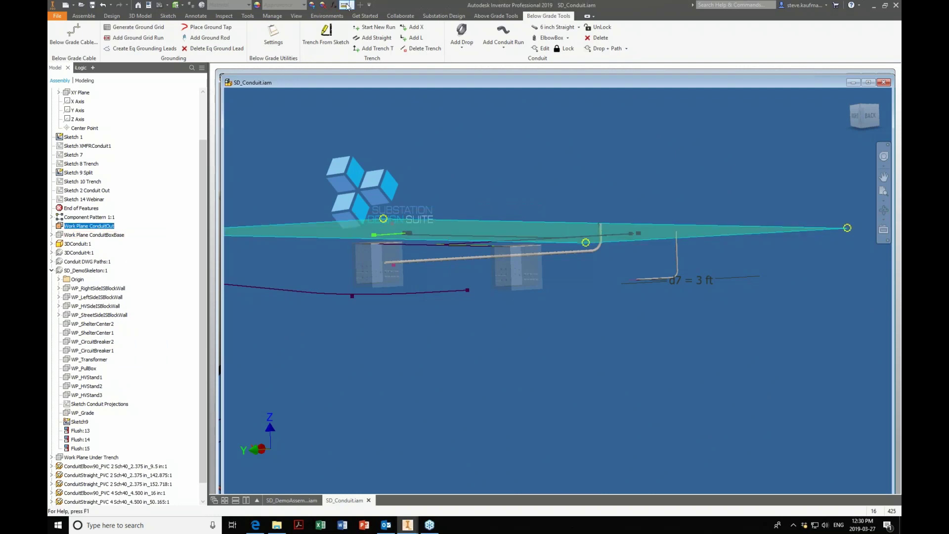
{"action": "key", "text": "m"}
{"action": "left_click", "coordinate": [79, 92]}
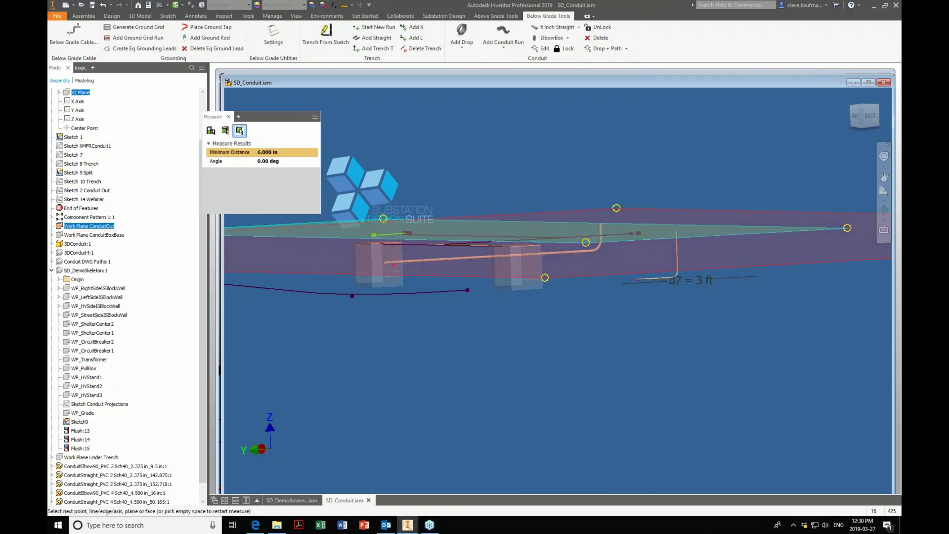
{"action": "scroll", "coordinate": [378, 228], "scroll_direction": "up", "scroll_amount": 3}
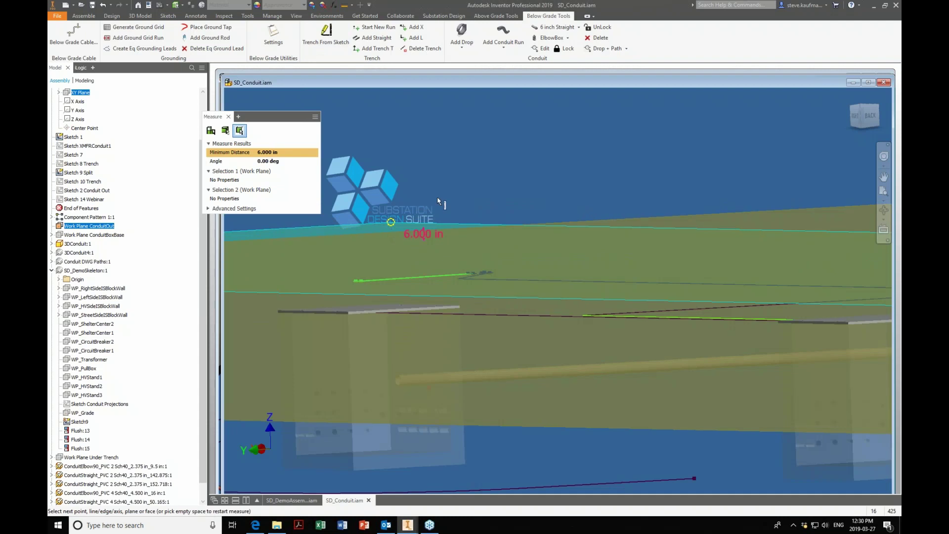
{"action": "left_click", "coordinate": [228, 116]}
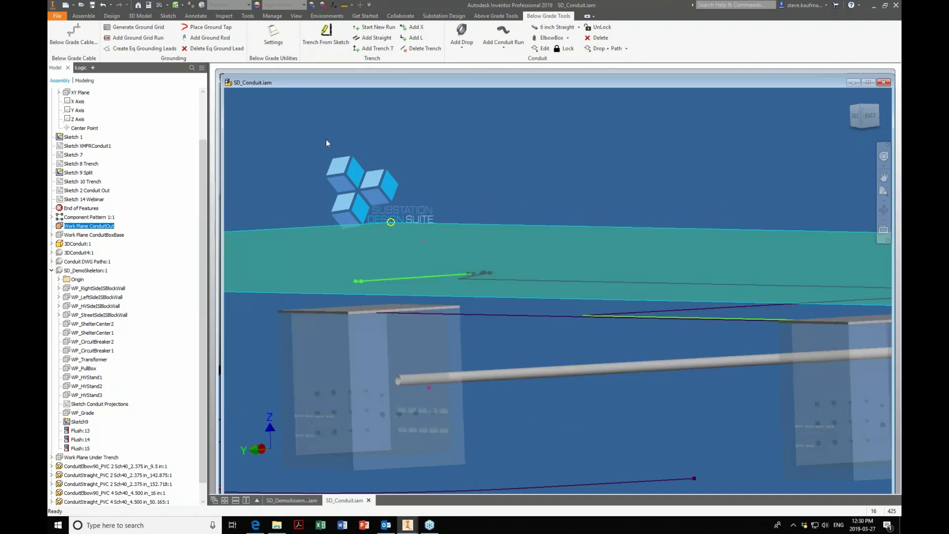
Turn off the visibility of Work Plane ConduitOut and return to the home view
{"action": "right_click", "coordinate": [94, 228]}
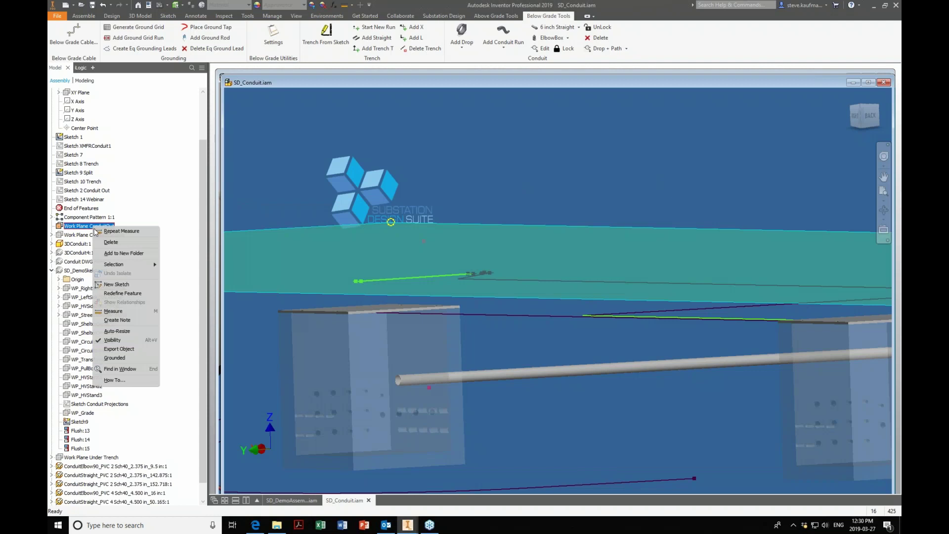
{"action": "left_click", "coordinate": [117, 340]}
{"action": "key", "text": "F6"}
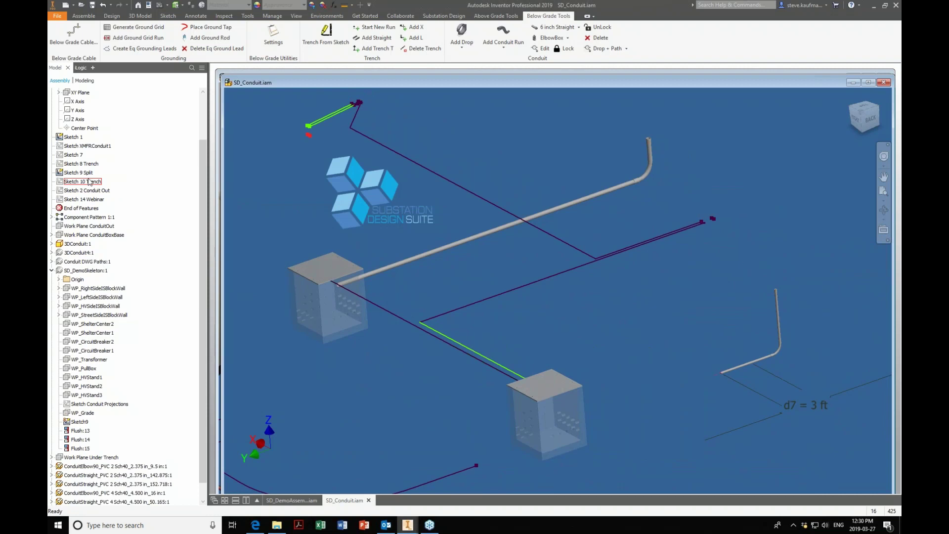
Turn on the visibility of Sketch 2 Conduit Out to show the stub circles above the conduit path ends
{"action": "right_click", "coordinate": [98, 191]}
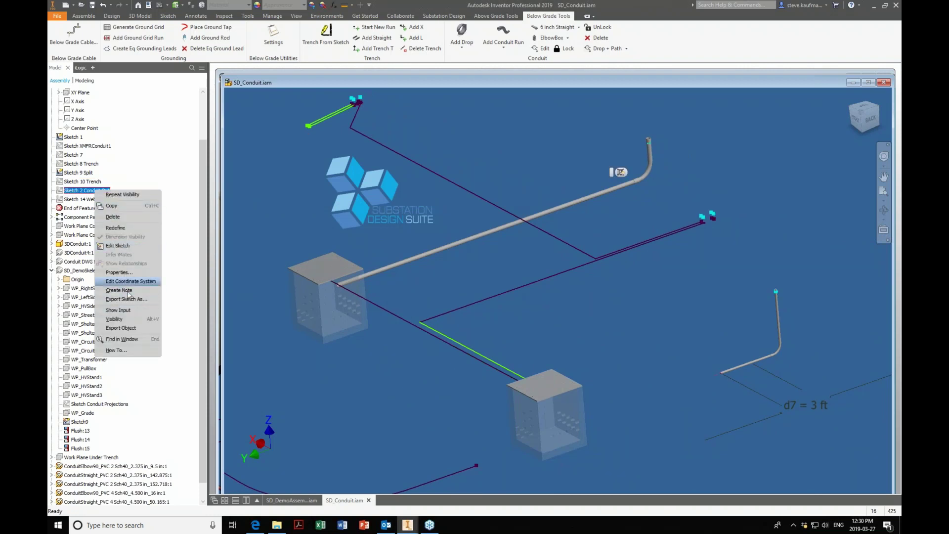
{"action": "left_click", "coordinate": [193, 314]}
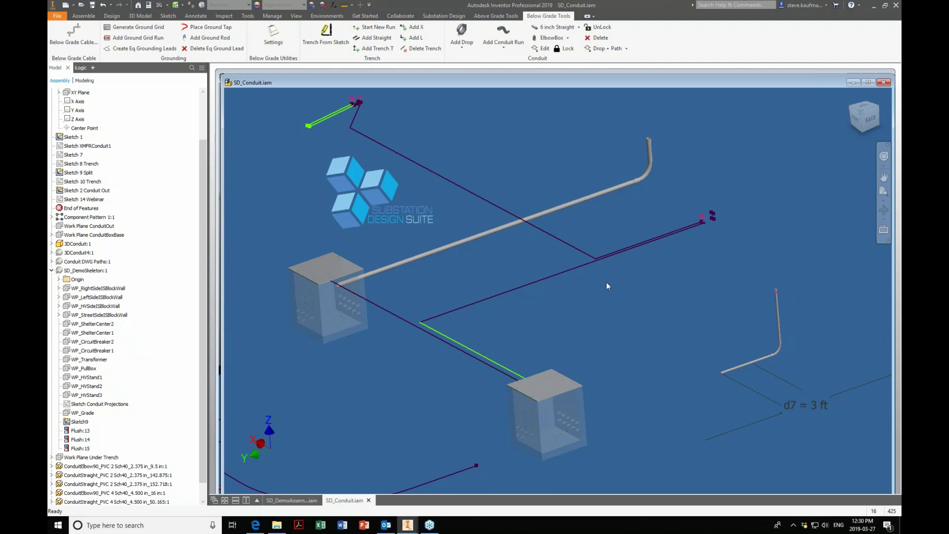
{"action": "scroll", "coordinate": [607, 282], "scroll_direction": "up", "scroll_amount": 10}
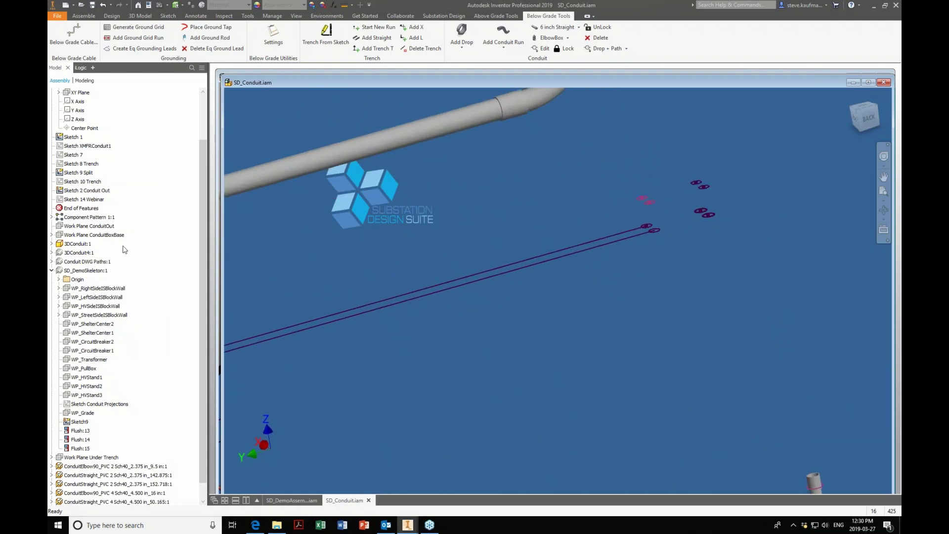
Highlight Work Plane ConduitOut again to compare it with the stub circles at the path ends, then clear the selection
{"action": "left_click", "coordinate": [101, 227]}
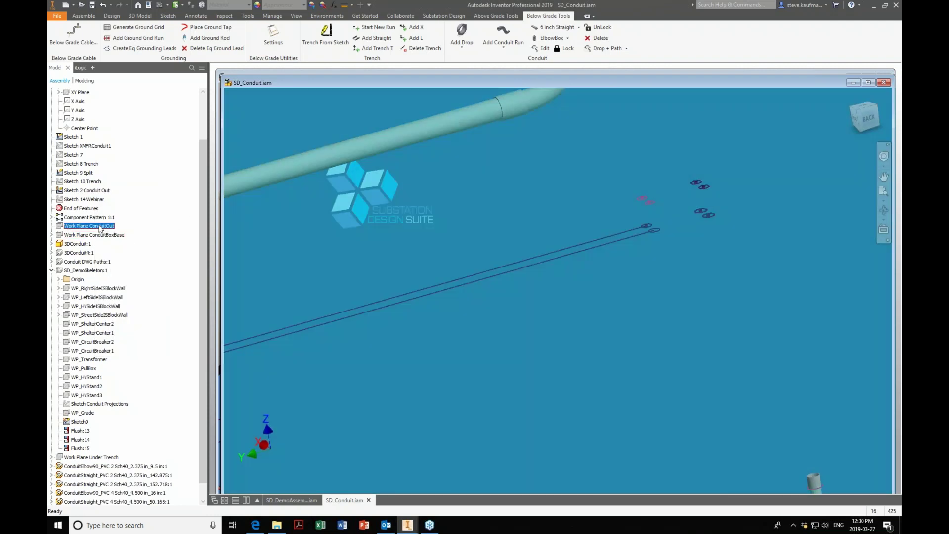
{"action": "right_click", "coordinate": [100, 228]}
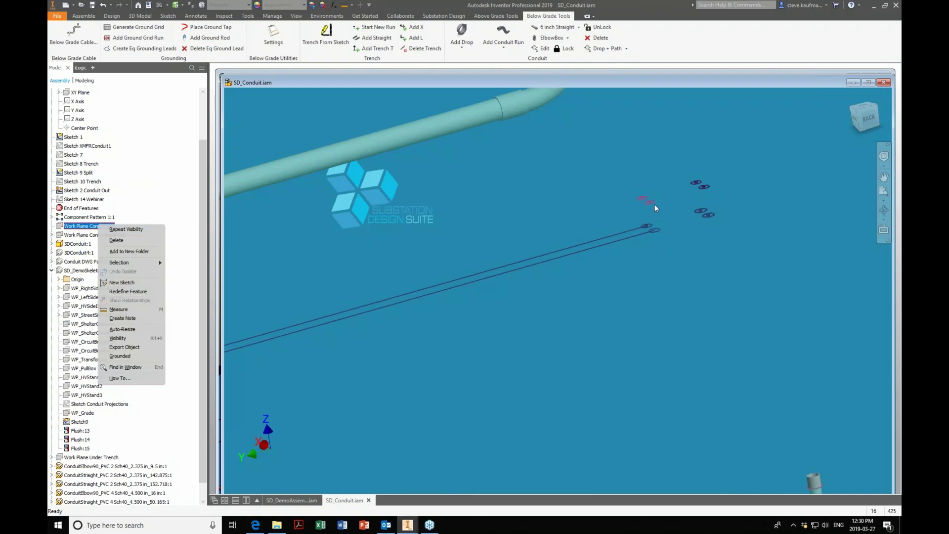
{"action": "left_click", "coordinate": [675, 279]}
{"action": "left_click", "coordinate": [675, 280]}
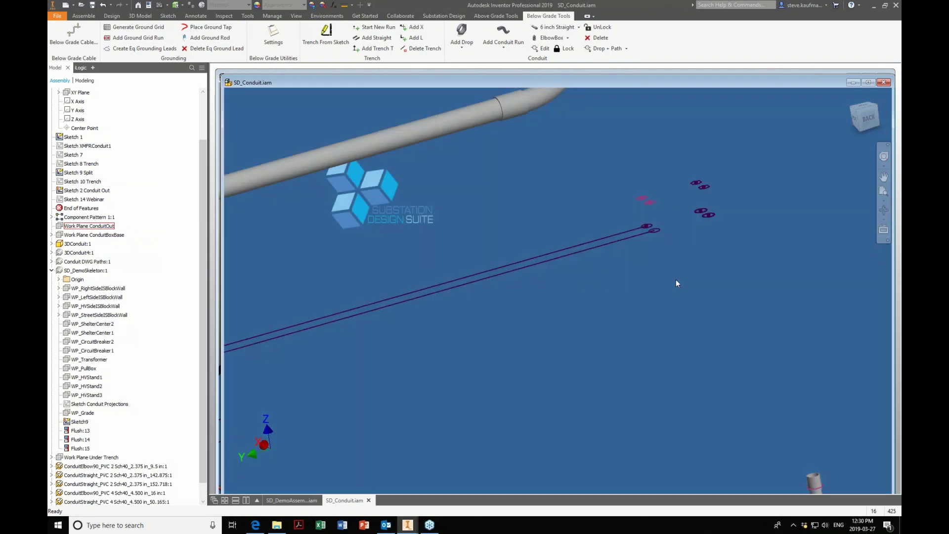
{"action": "scroll", "coordinate": [675, 279], "scroll_direction": "down", "scroll_amount": 5}
{"action": "scroll", "coordinate": [676, 283], "scroll_direction": "down", "scroll_amount": 5}
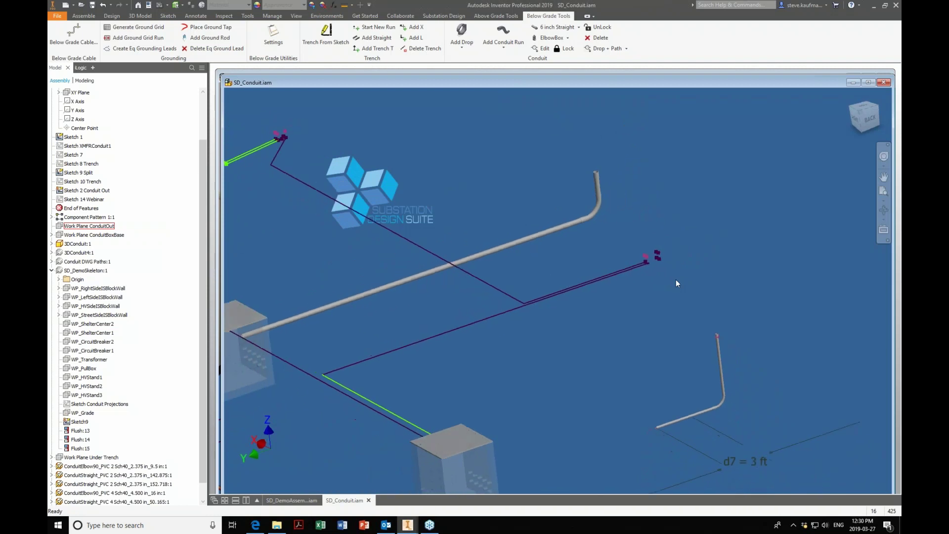
{"action": "scroll", "coordinate": [676, 282], "scroll_direction": "down", "scroll_amount": 3}
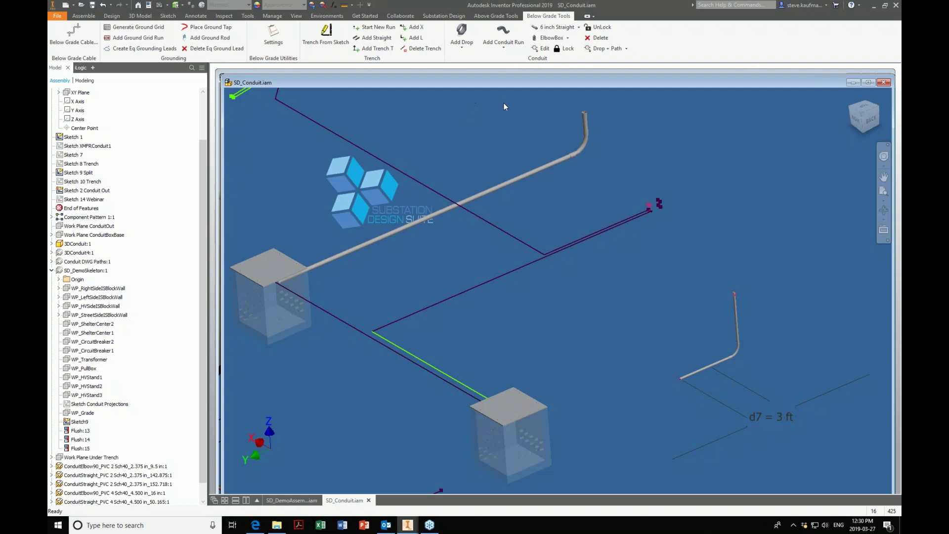
In the below grade conduit settings, set the default rigid conduit size to PVC 2 Sch40 R9.5 in and save
{"action": "left_click", "coordinate": [274, 34]}
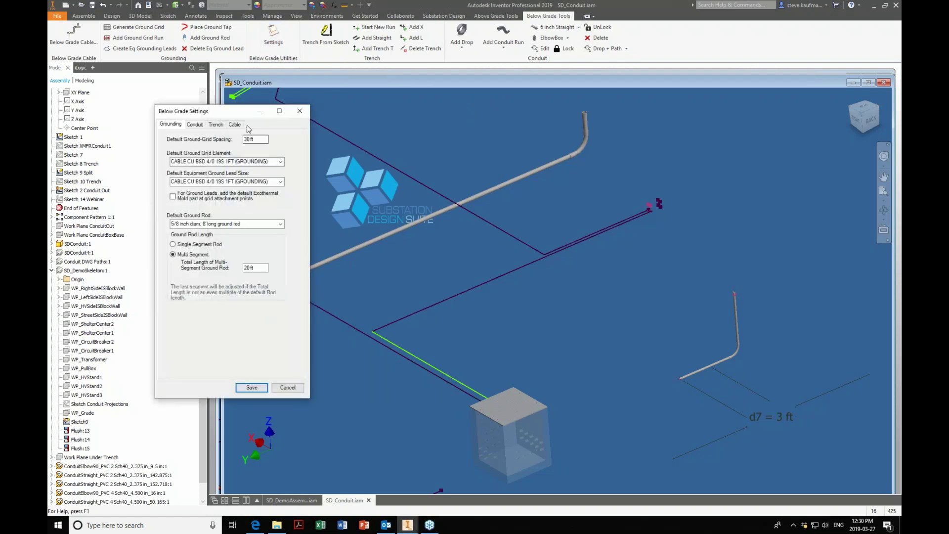
{"action": "left_click_drag", "start_coordinate": [275, 119], "coordinate": [408, 135]}
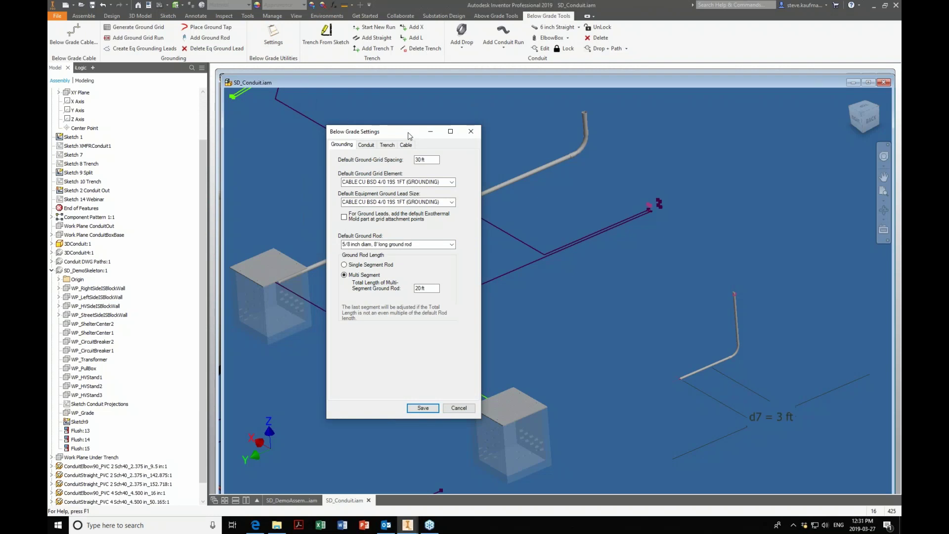
{"action": "left_click", "coordinate": [367, 144]}
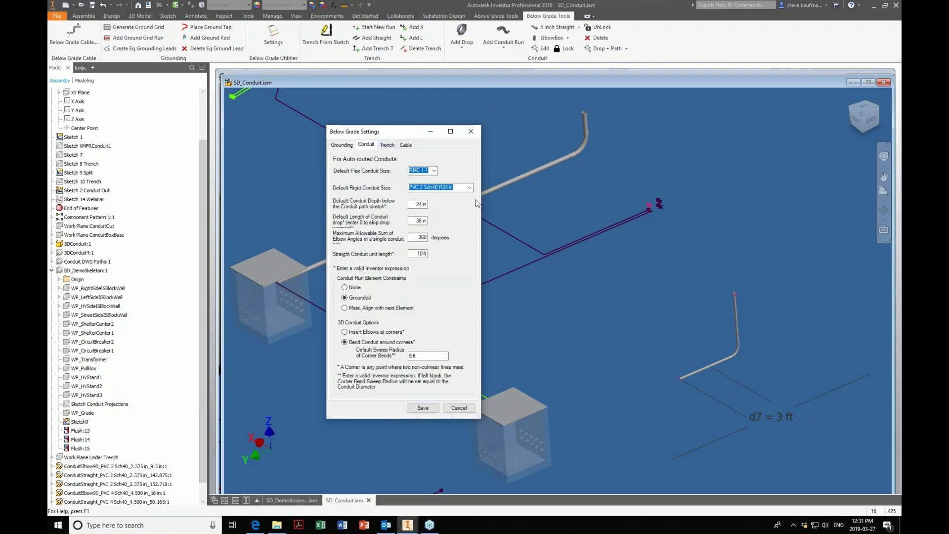
{"action": "left_click", "coordinate": [469, 187]}
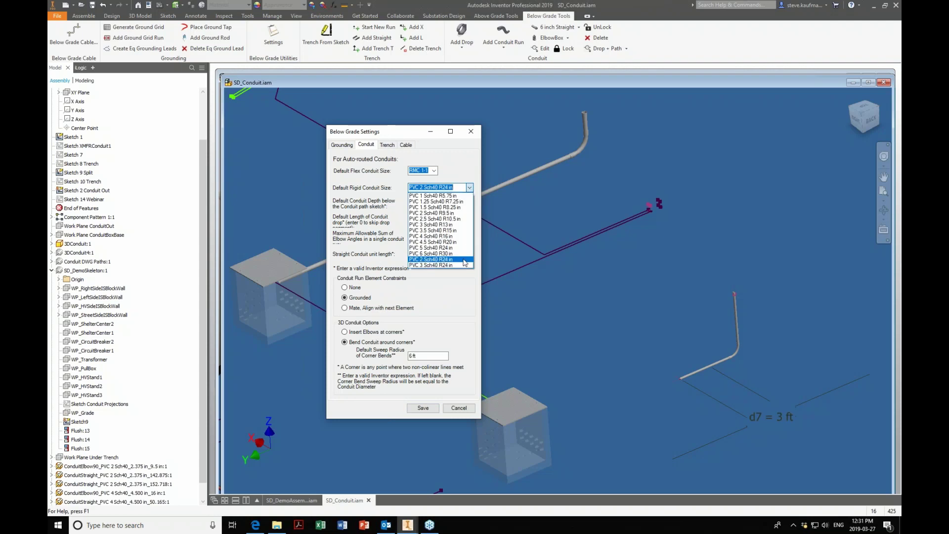
{"action": "left_click", "coordinate": [455, 213]}
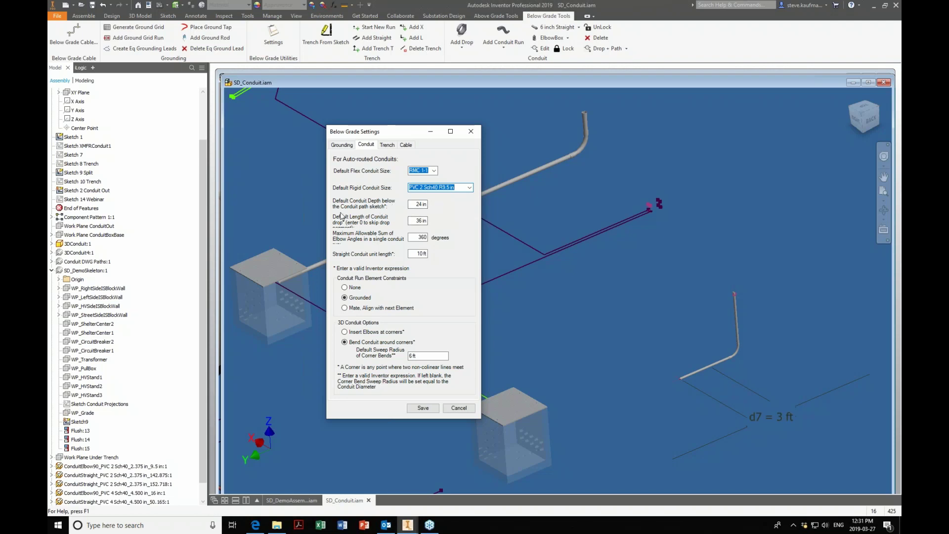
{"action": "left_click", "coordinate": [409, 205]}
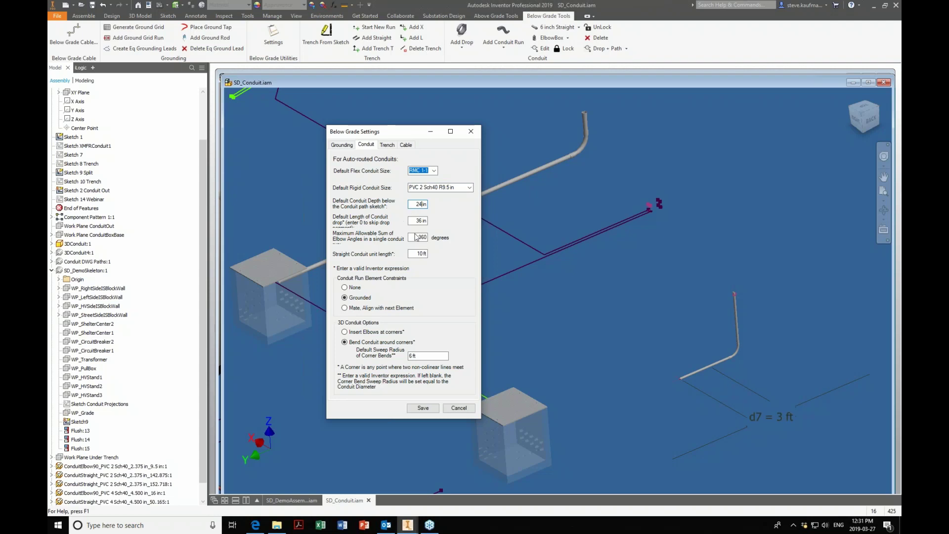
{"action": "left_click", "coordinate": [428, 409]}
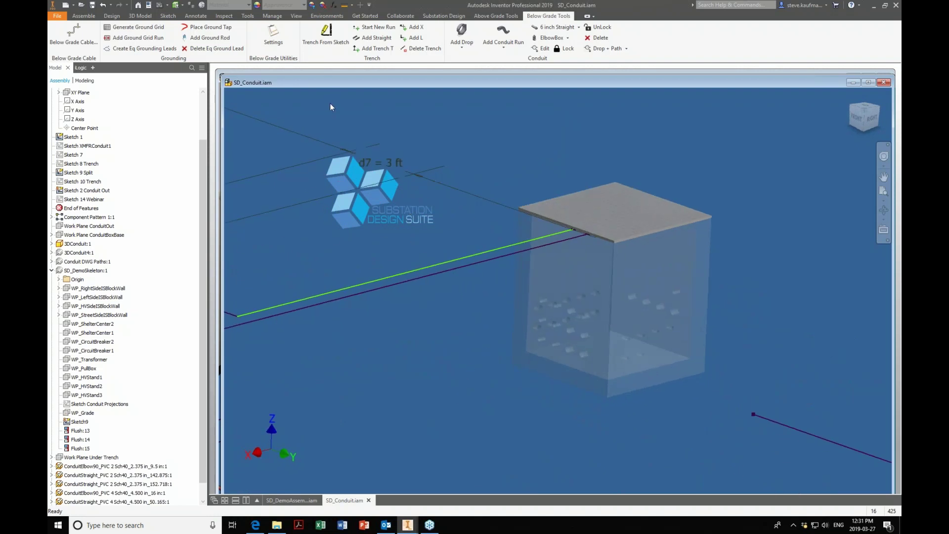
Measure from the XY Plane to a port circle on the pull box wall, and check the conduit stubs in SD_DemoAssembly.iam
{"action": "left_click", "coordinate": [335, 6]}
{"action": "left_click", "coordinate": [82, 93]}
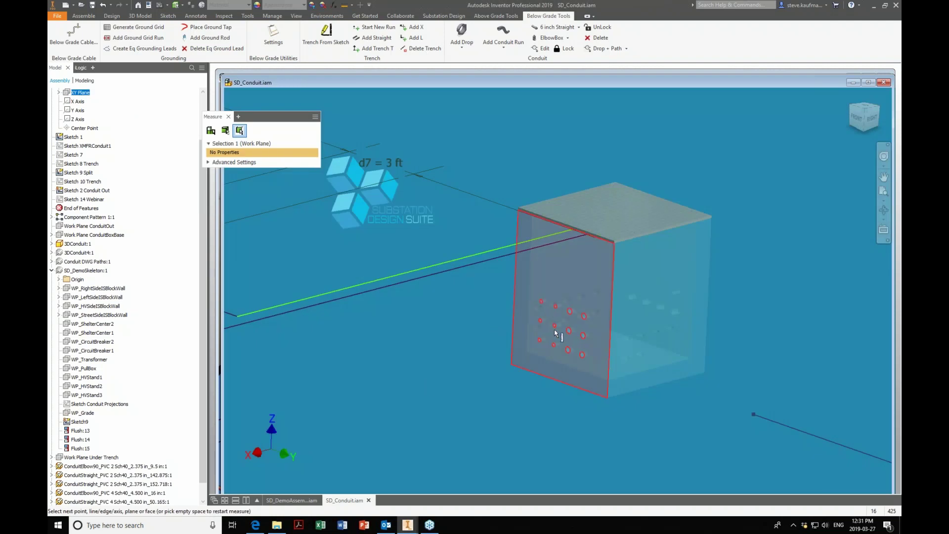
{"action": "left_click", "coordinate": [567, 334]}
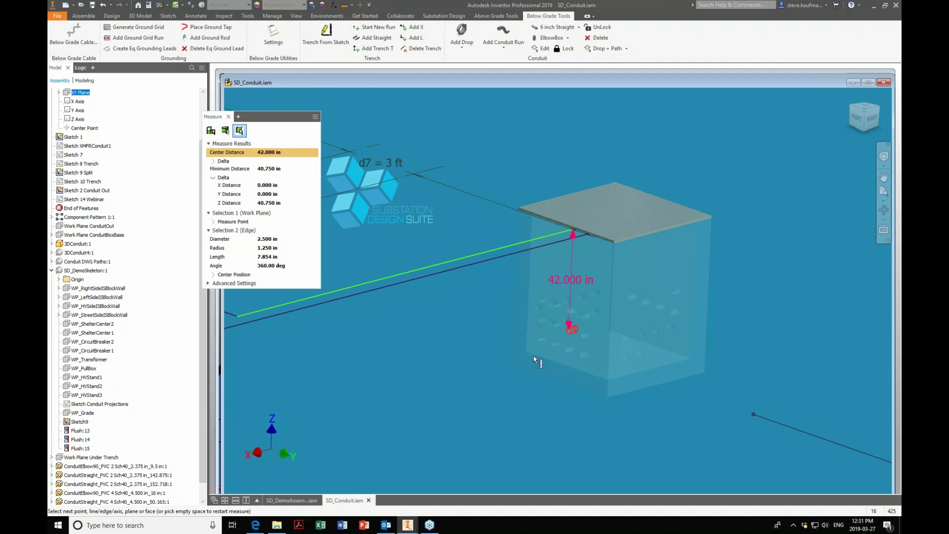
{"action": "left_click", "coordinate": [229, 116]}
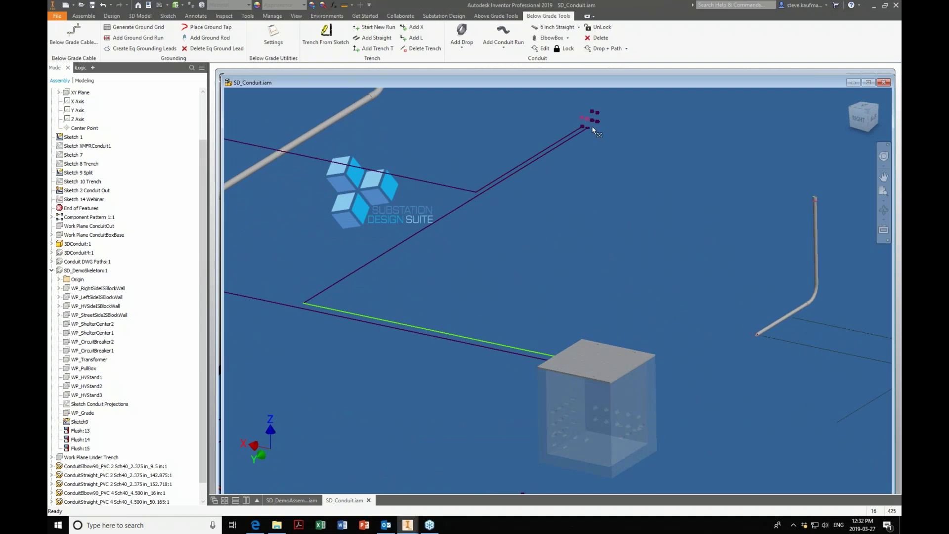
{"action": "left_click", "coordinate": [291, 500]}
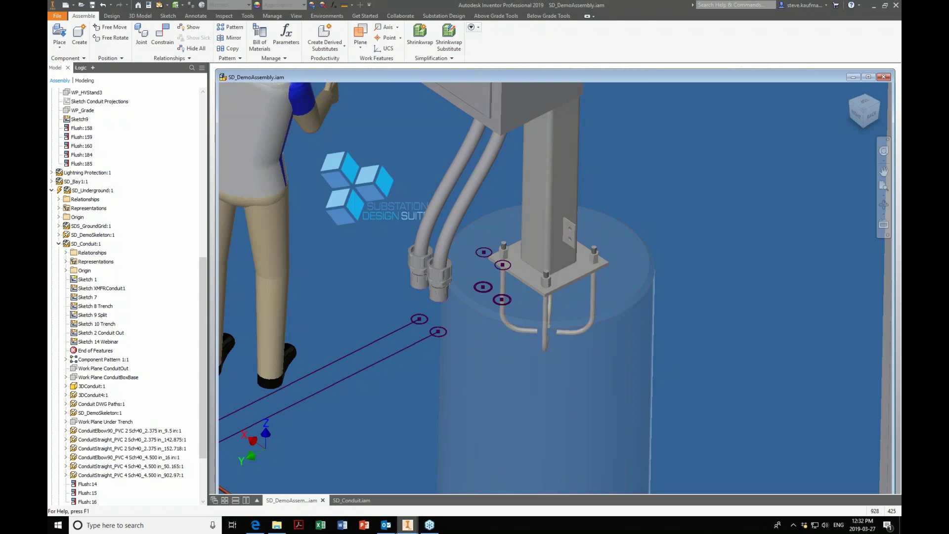
{"action": "left_click", "coordinate": [358, 502]}
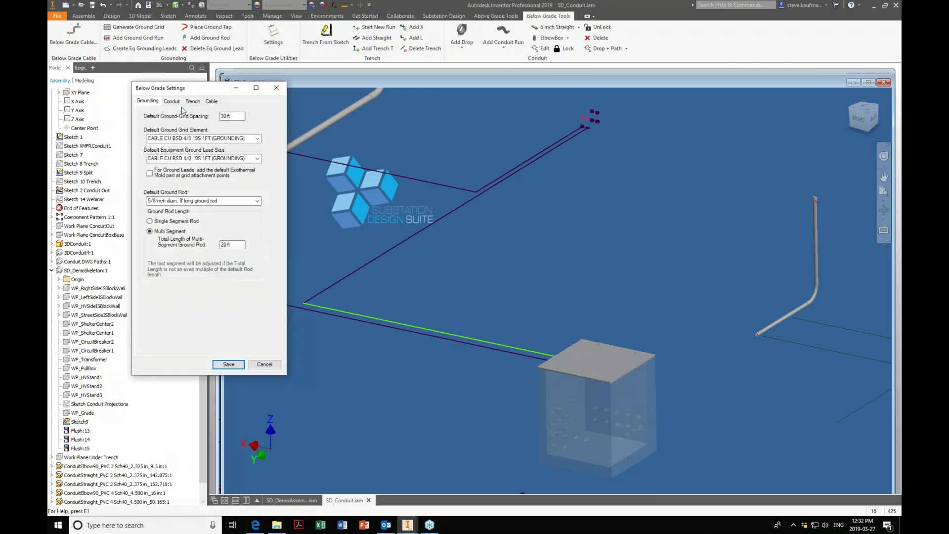
Edit the default conduit depth below the path sketch in the below grade conduit settings and save
{"action": "left_click", "coordinate": [172, 101]}
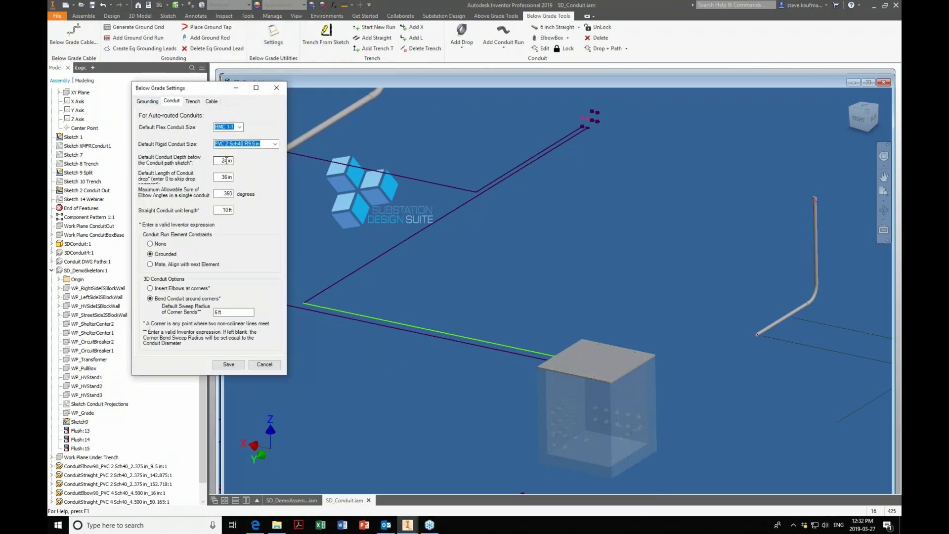
{"action": "left_click_drag", "start_coordinate": [225, 160], "coordinate": [211, 157]}
{"action": "left_click", "coordinate": [229, 364]}
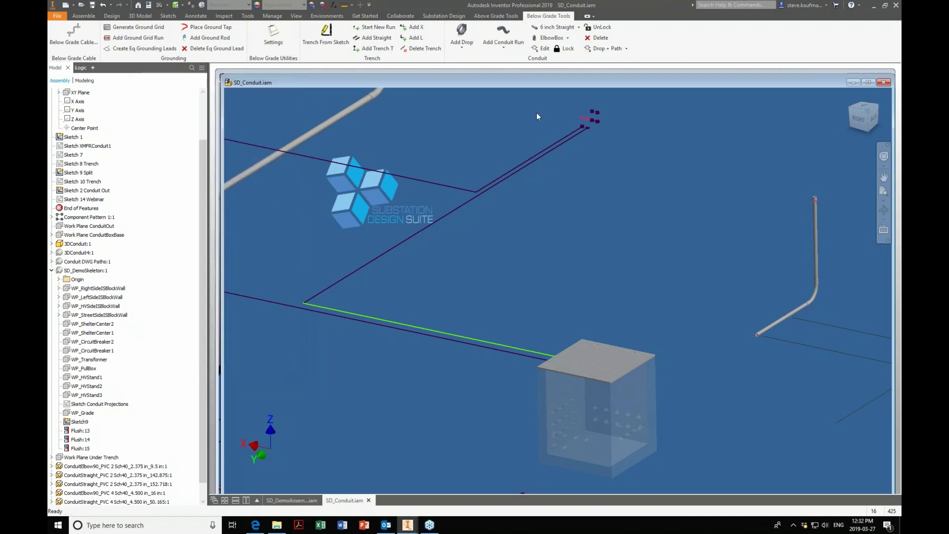
Auto-route a conduit with a drop from a stub circle along the sketched path to the pull box, and inspect its end
{"action": "left_click", "coordinate": [627, 48]}
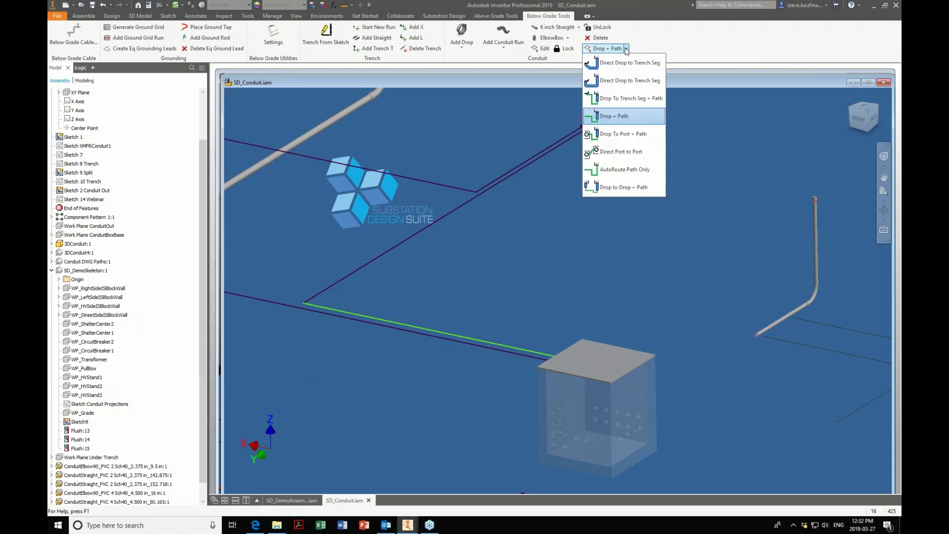
{"action": "left_click", "coordinate": [625, 136]}
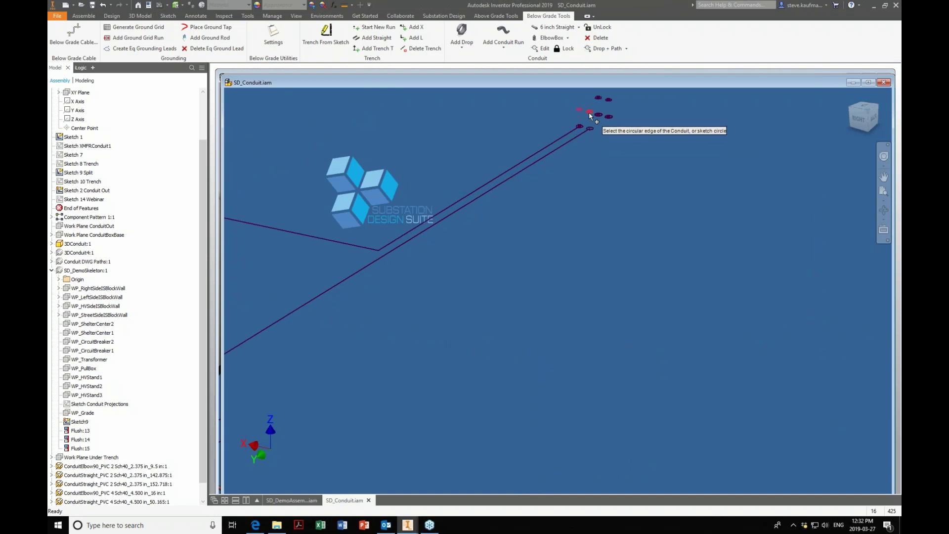
{"action": "left_click", "coordinate": [588, 112]}
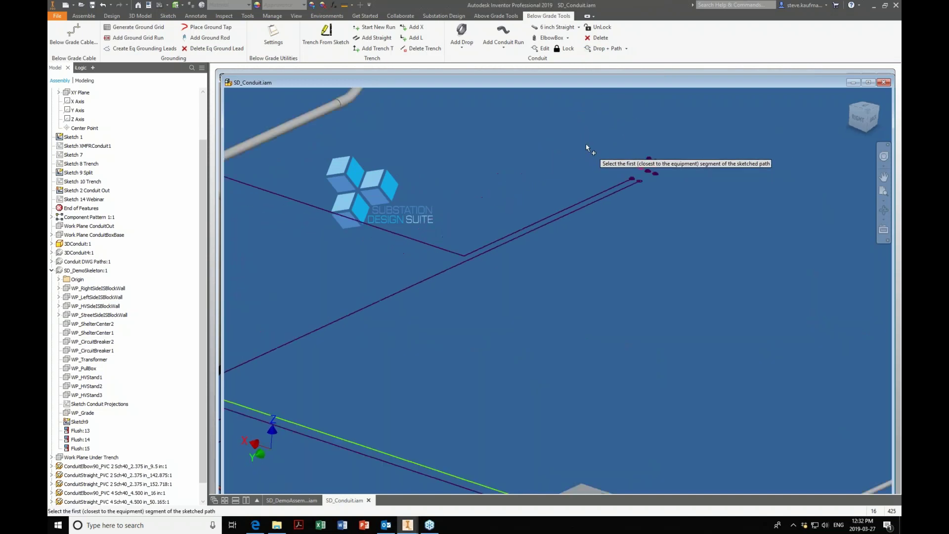
{"action": "left_click", "coordinate": [618, 237]}
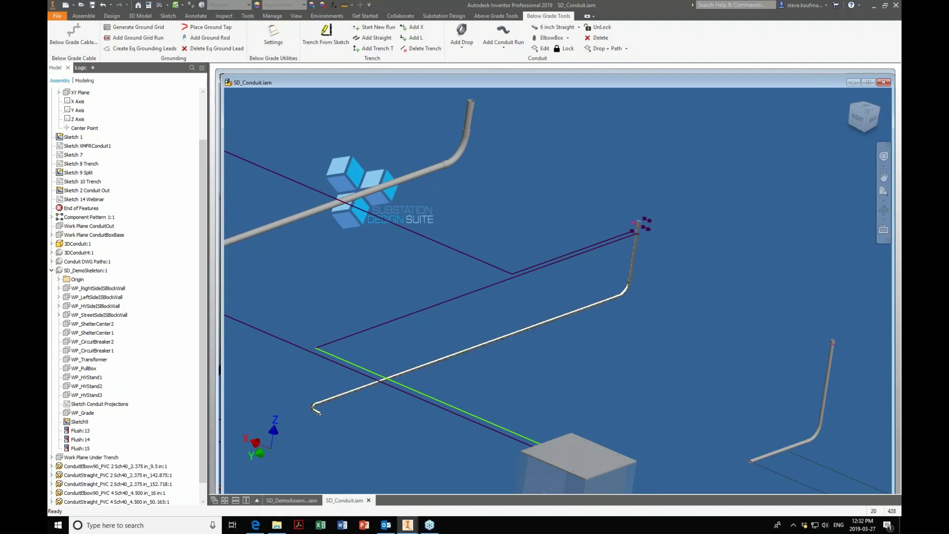
{"action": "middle_click_drag", "start_coordinate": [557, 296], "coordinate": [602, 264], "text": "shift"}
{"action": "scroll", "coordinate": [731, 301], "scroll_direction": "down", "scroll_amount": 8}
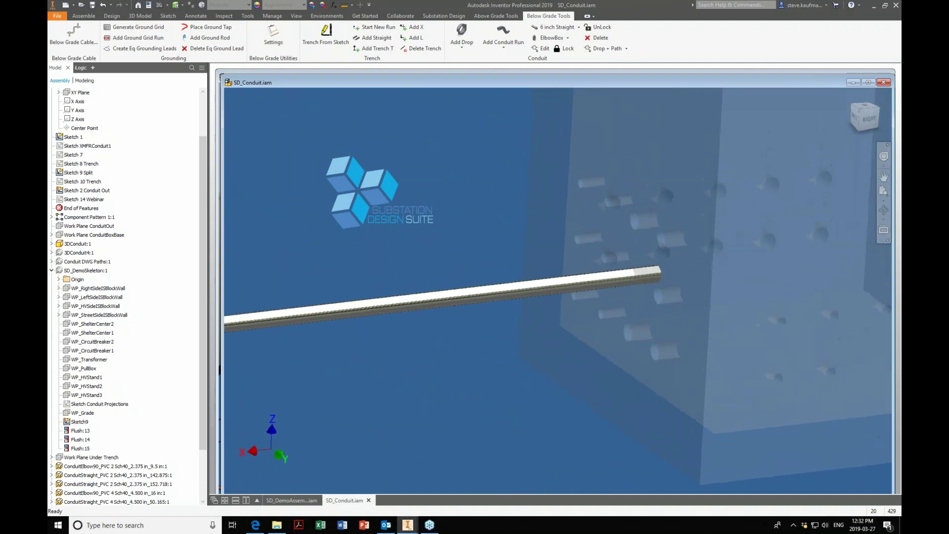
{"action": "middle_click_drag", "start_coordinate": [557, 297], "coordinate": [605, 282], "text": "shift"}
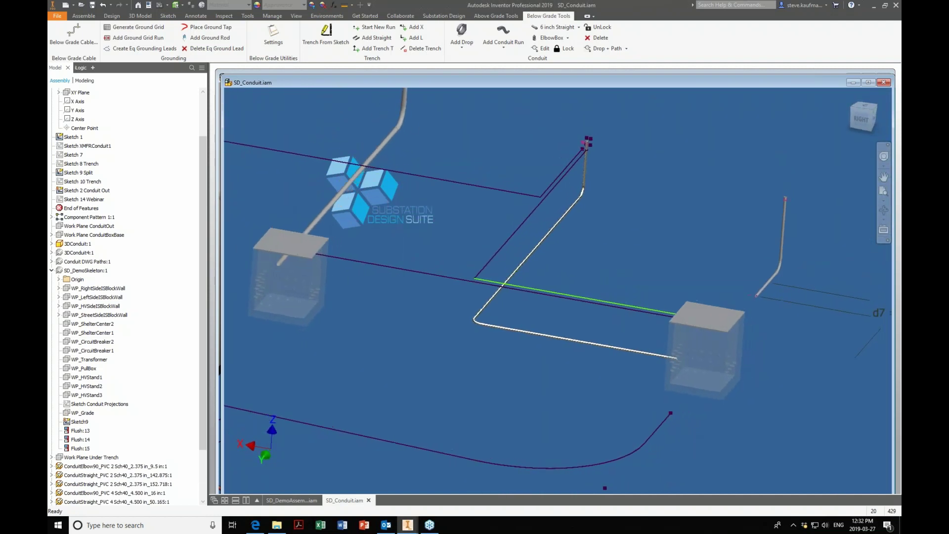
Save SD_Conduit.iam together with its dependent conduit parts
{"action": "left_click", "coordinate": [91, 5]}
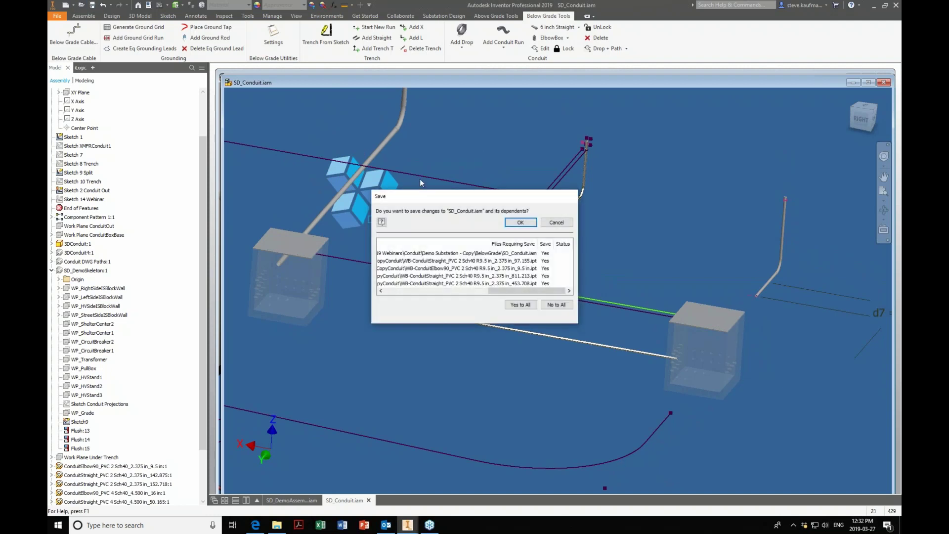
{"action": "left_click", "coordinate": [519, 223]}
{"action": "left_click", "coordinate": [514, 248]}
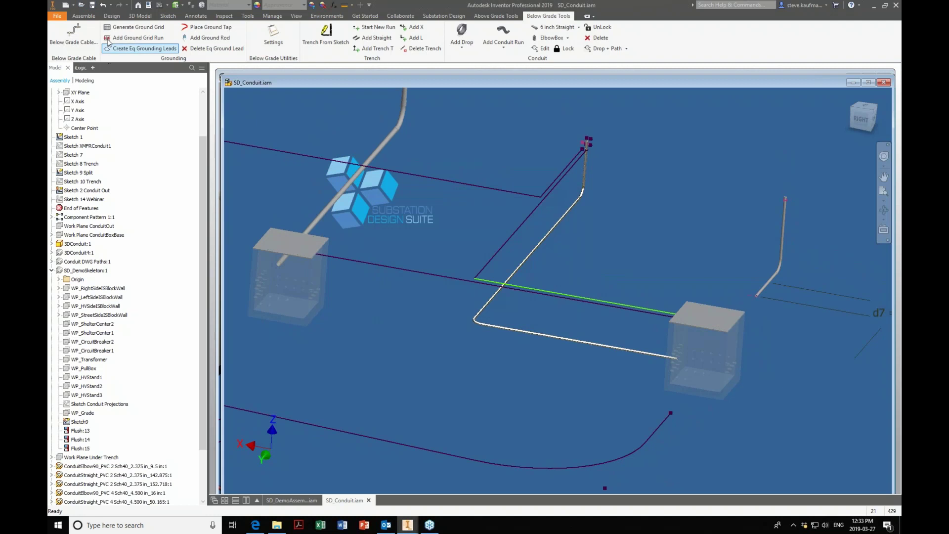
Open the bill of materials for SD_Conduit.iam and examine the description and quantity of the C200 conduit
{"action": "left_click", "coordinate": [85, 17]}
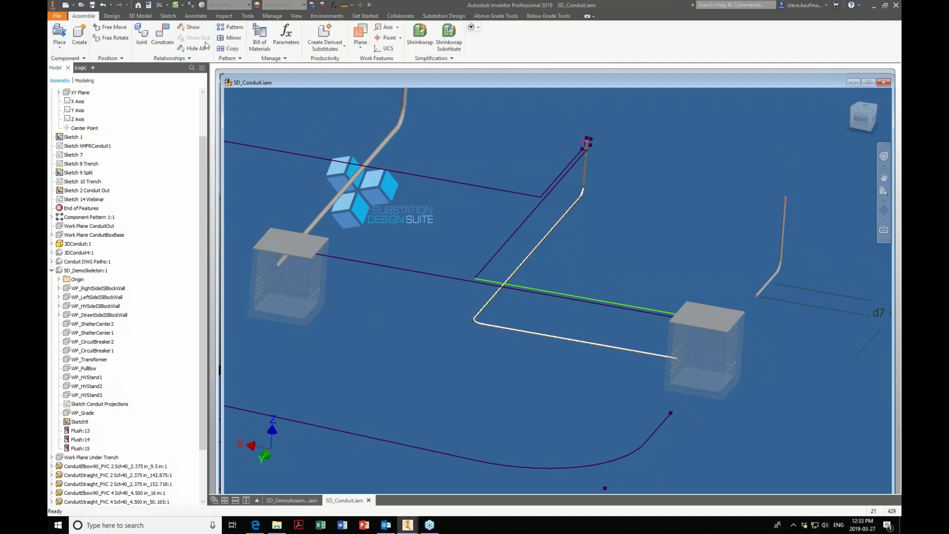
{"action": "left_click", "coordinate": [258, 41]}
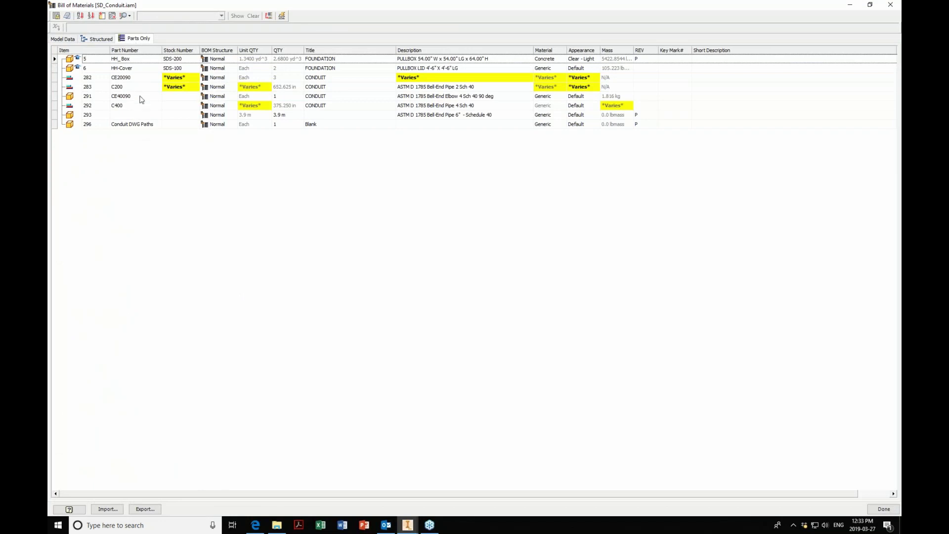
{"action": "left_click", "coordinate": [441, 87]}
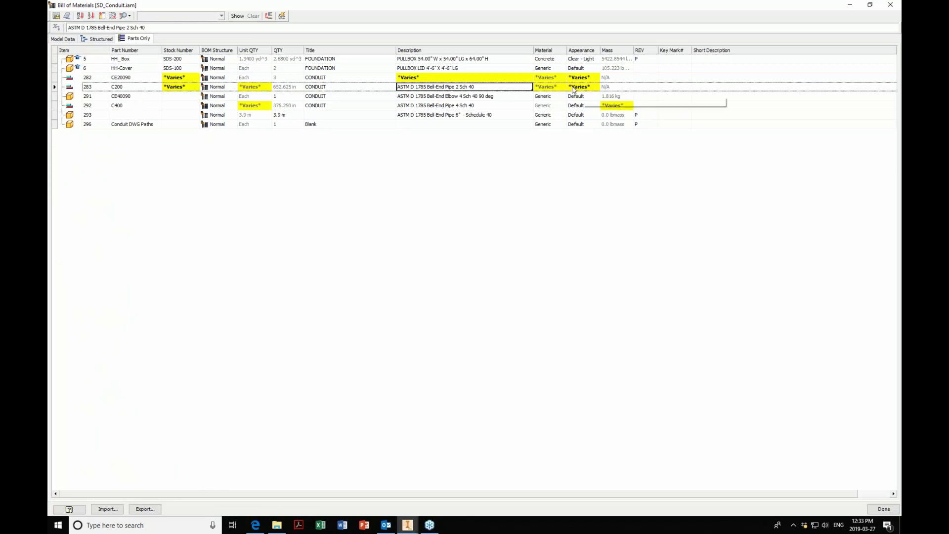
{"action": "left_click", "coordinate": [288, 89]}
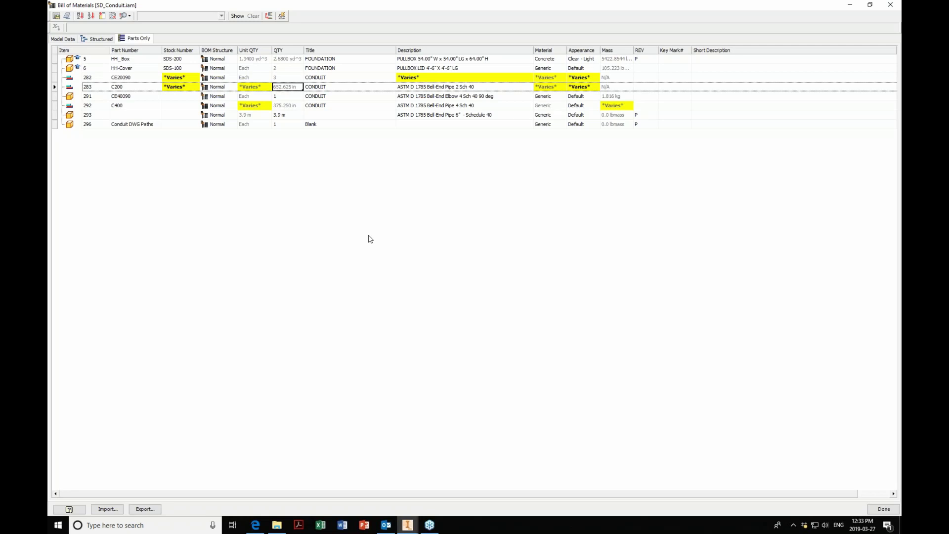
{"action": "left_click", "coordinate": [851, 6]}
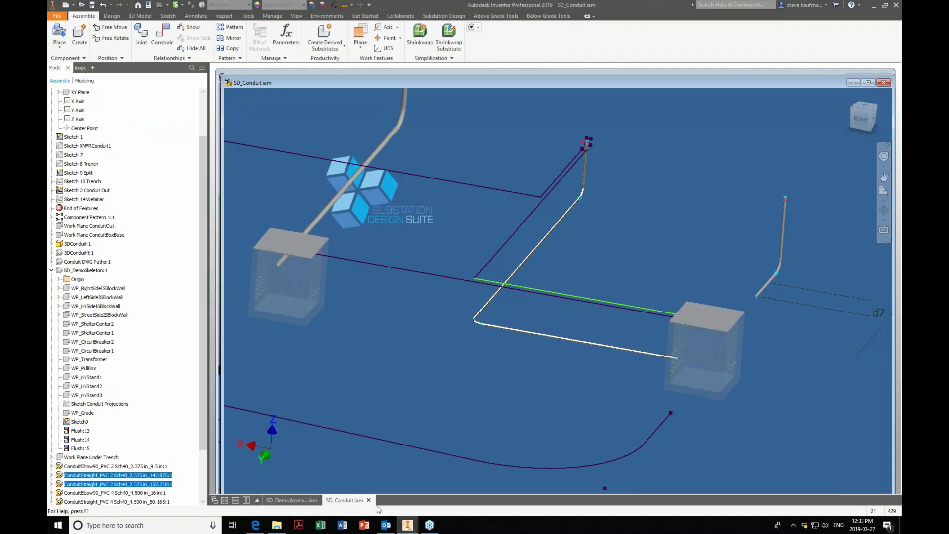
Return to the bill of materials, check the descriptions of elbows CE40090 and CE20090, and close it
{"action": "mouse_move", "coordinate": [406, 525]}
{"action": "left_click", "coordinate": [476, 492]}
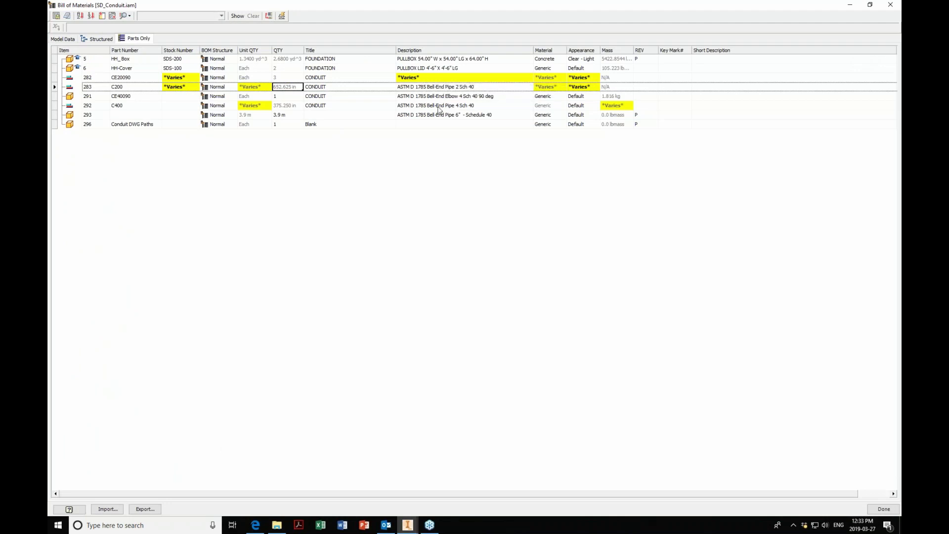
{"action": "left_click", "coordinate": [433, 98]}
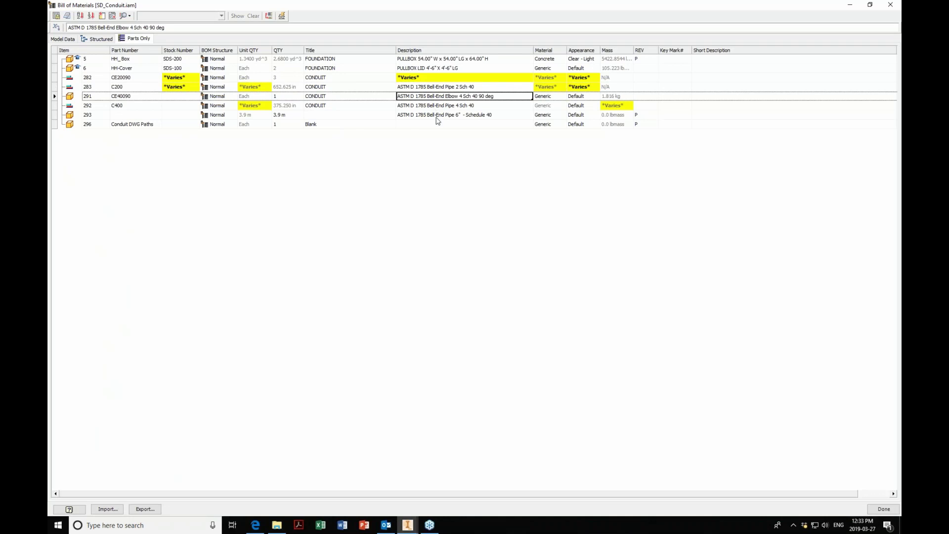
{"action": "left_click", "coordinate": [419, 79]}
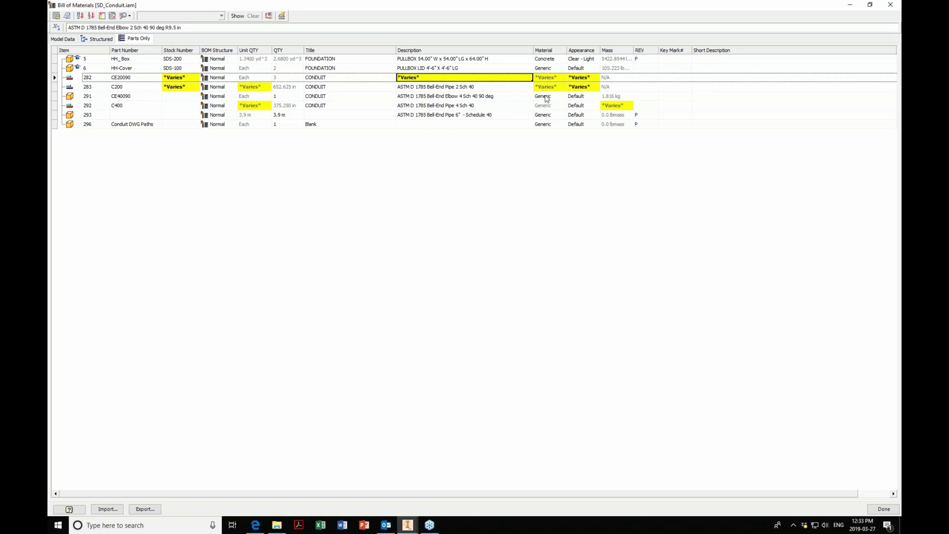
{"action": "left_click", "coordinate": [889, 5]}
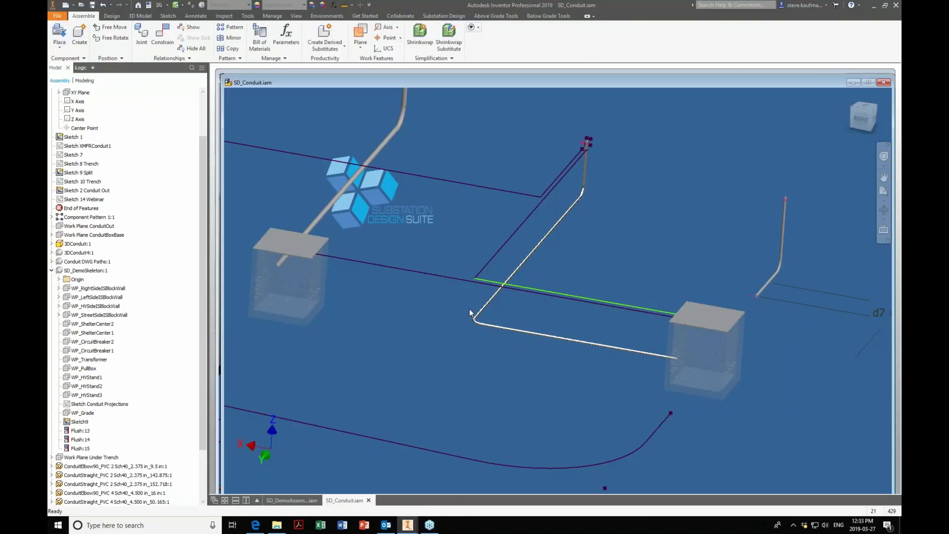
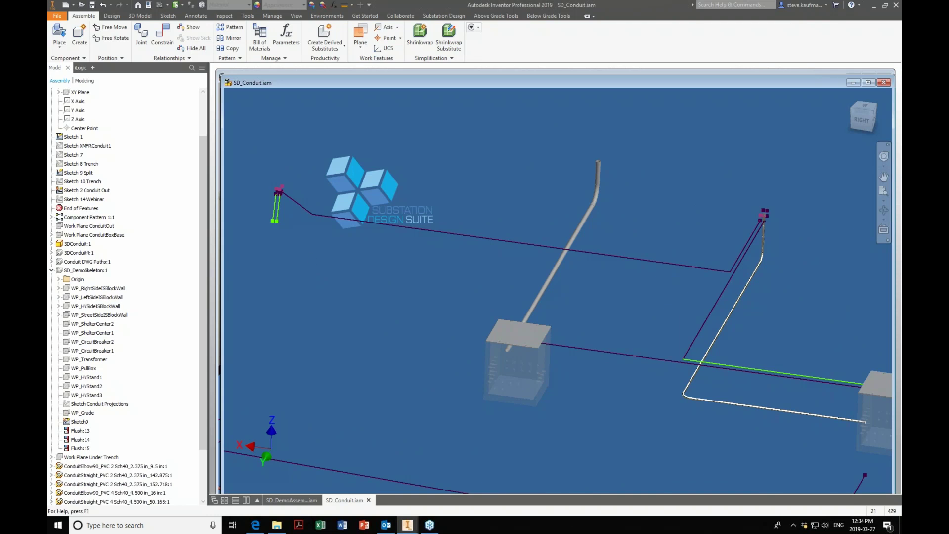
Open Sketch 9 Split for editing to examine its path lines and dimensions, and finish the sketch
{"action": "left_click", "coordinate": [89, 173]}
{"action": "right_click", "coordinate": [89, 173]}
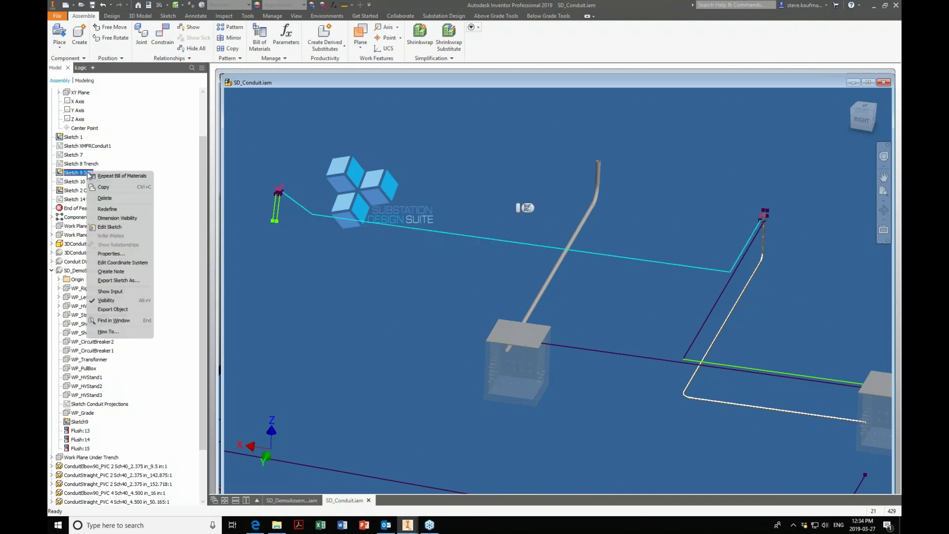
{"action": "left_click", "coordinate": [109, 227]}
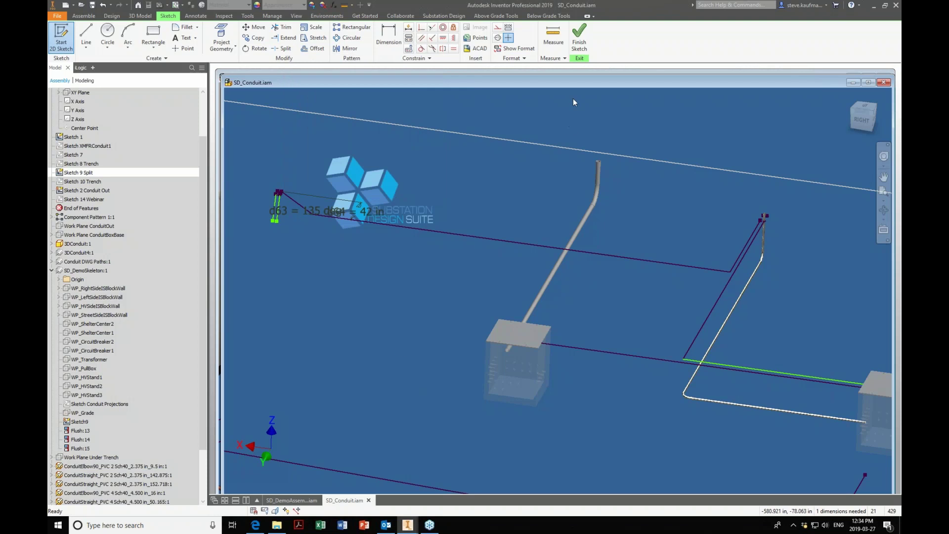
{"action": "left_click", "coordinate": [577, 38]}
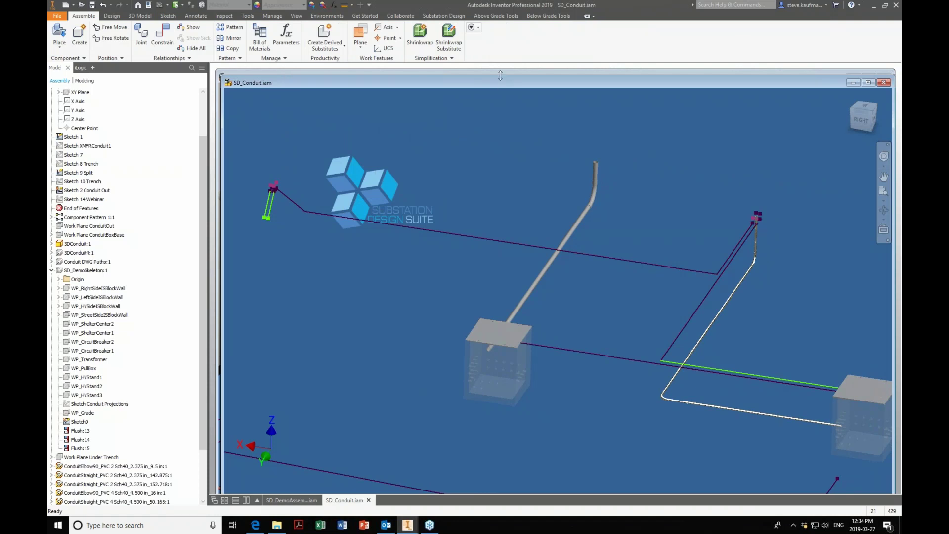
In the below grade conduit settings, set the default conduit depth to 26 in and rigid conduit size to PVC 2 Sch40 R24 in, and save
{"action": "left_click", "coordinate": [547, 16]}
{"action": "left_click", "coordinate": [274, 34]}
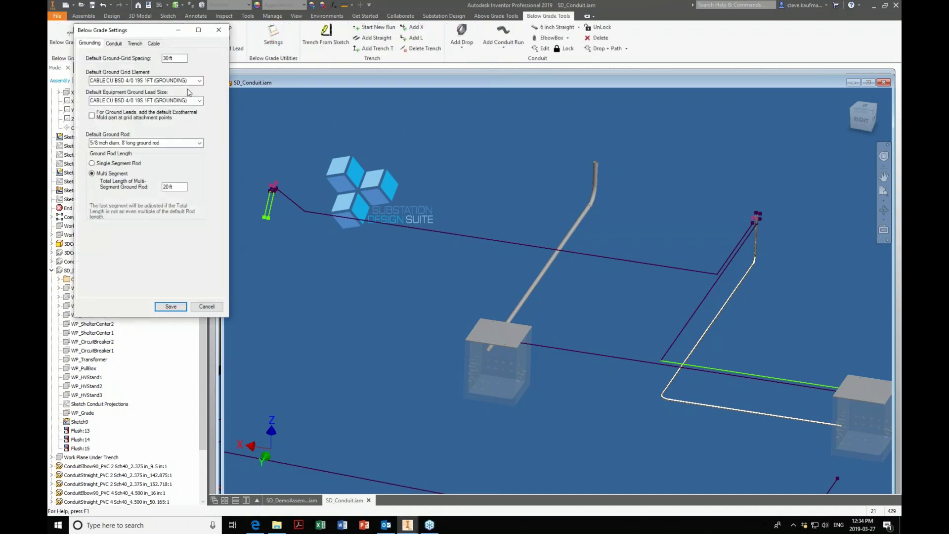
{"action": "left_click", "coordinate": [113, 43]}
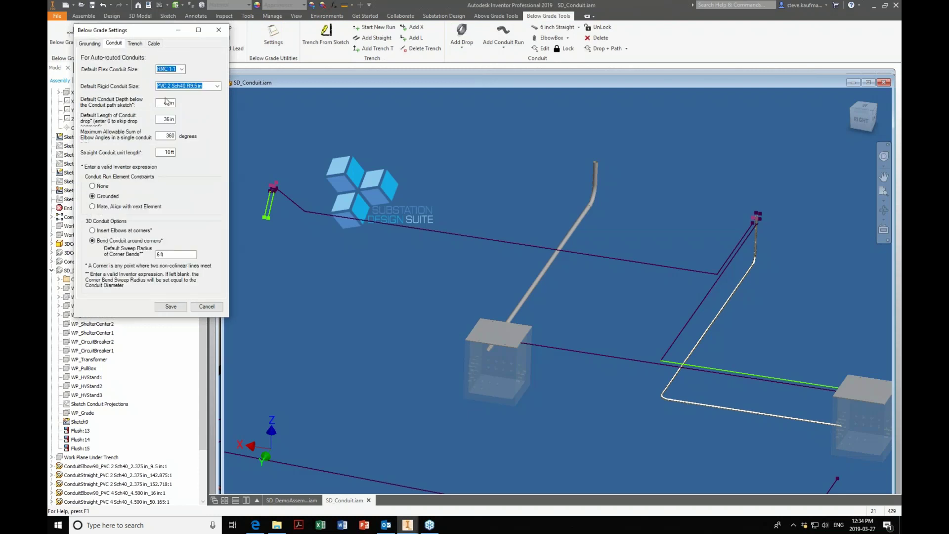
{"action": "double_click", "coordinate": [160, 102]}
{"action": "type", "text": "26"}
{"action": "left_click", "coordinate": [190, 89]}
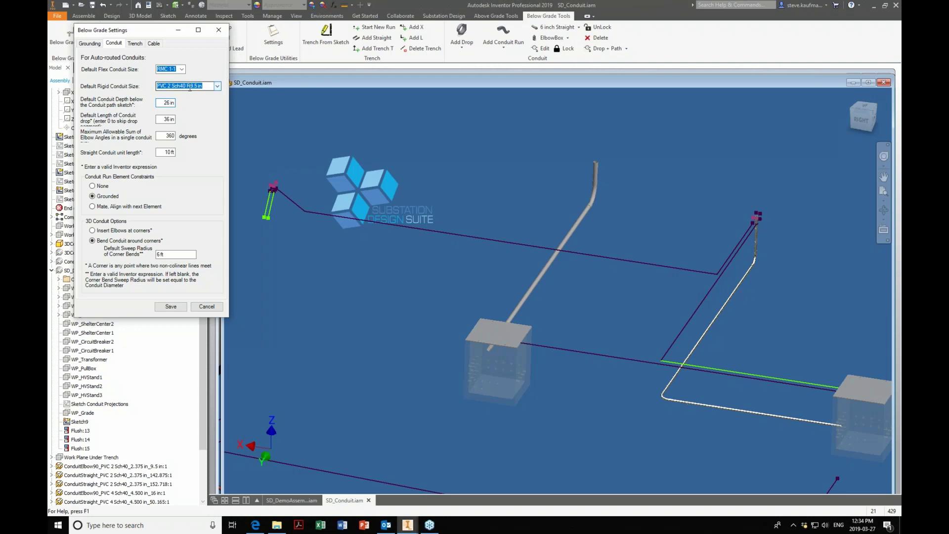
{"action": "left_click", "coordinate": [217, 86]}
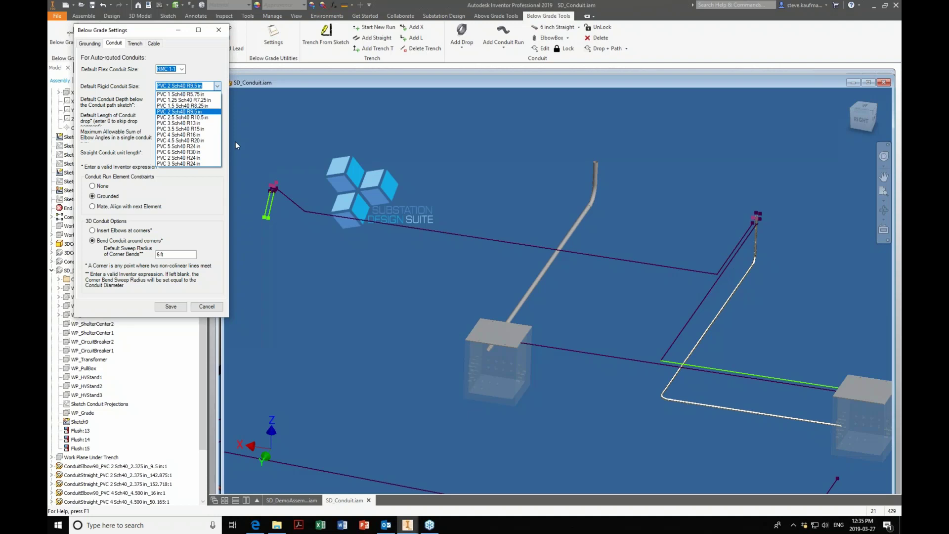
{"action": "left_click", "coordinate": [187, 158]}
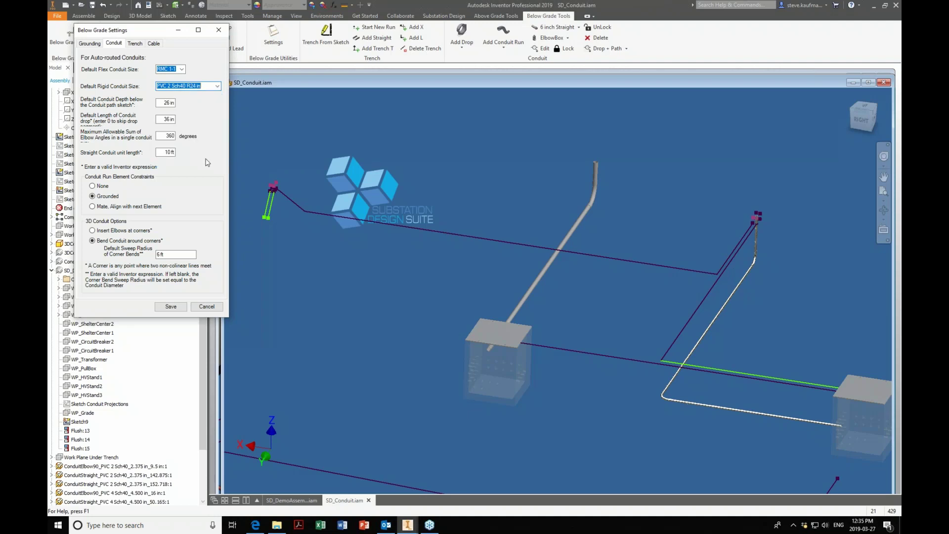
{"action": "left_click", "coordinate": [171, 306]}
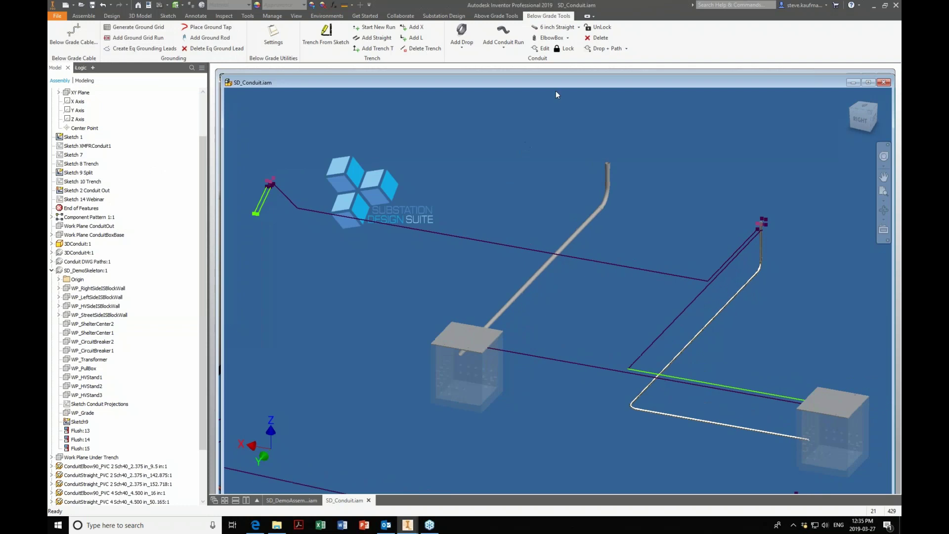
Auto-route a conduit drop and path from the unused stub circle beside the existing conduit, along the adjacent Sketch 9 Split path
{"action": "left_click", "coordinate": [596, 50]}
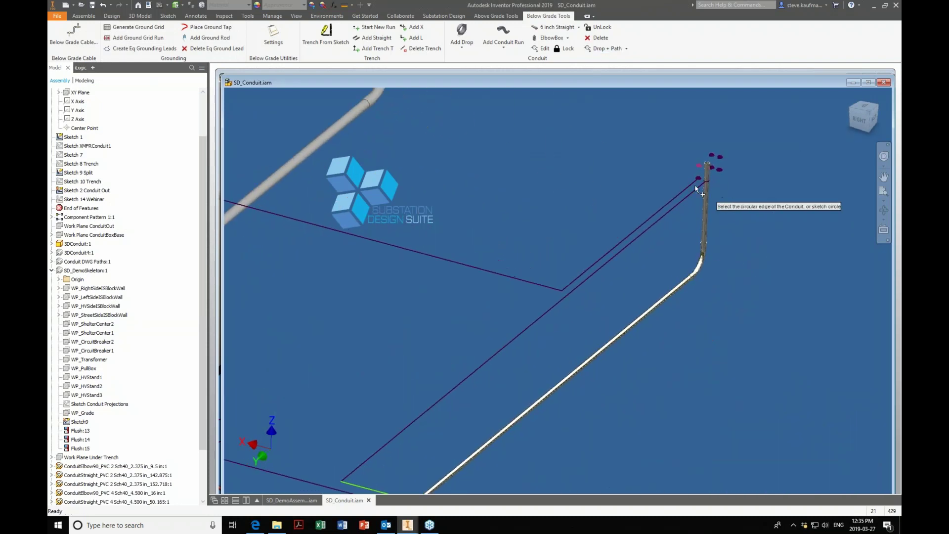
{"action": "left_click", "coordinate": [696, 167]}
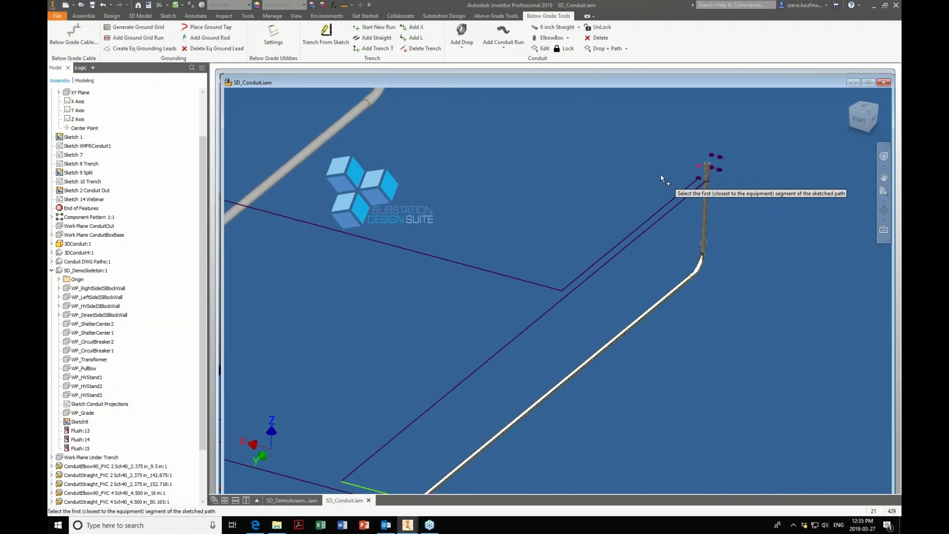
{"action": "left_click", "coordinate": [672, 202]}
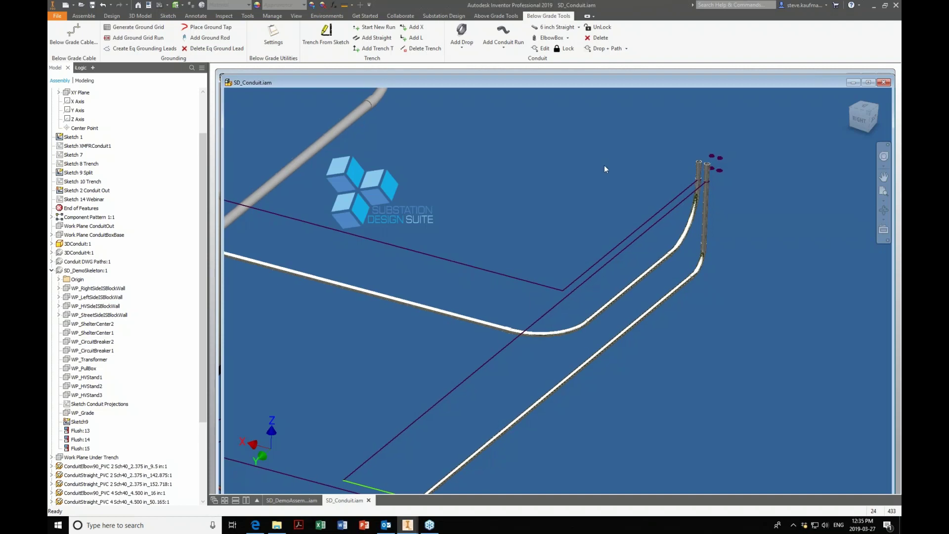
{"action": "key", "text": "F6"}
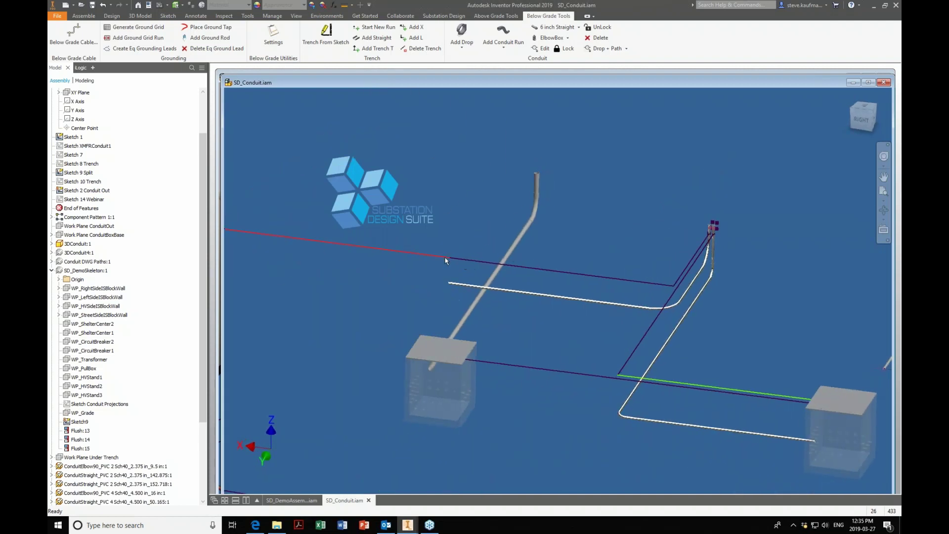
{"action": "scroll", "coordinate": [458, 212], "scroll_direction": "down", "scroll_amount": 3}
{"action": "scroll", "coordinate": [460, 214], "scroll_direction": "up", "scroll_amount": 1}
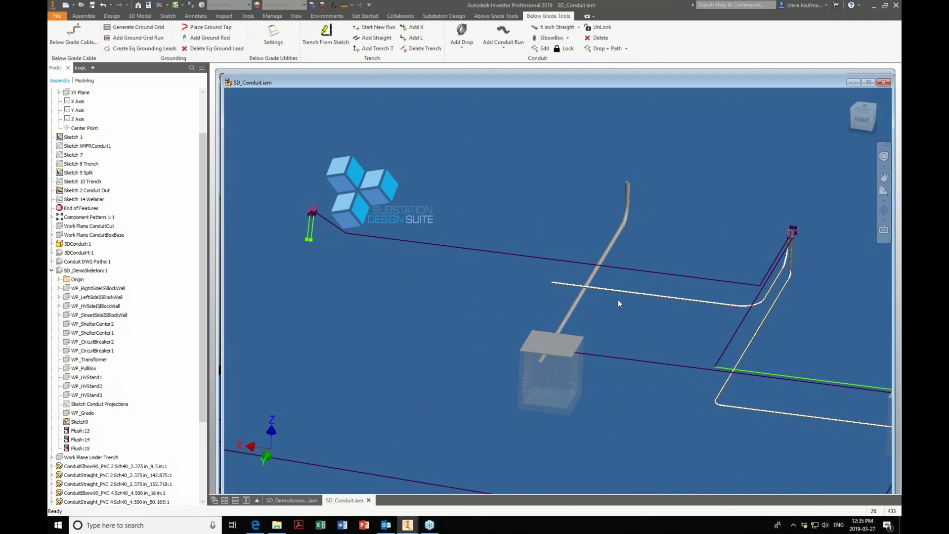
Open the below grade conduit settings and bring up the choices for the default rigid conduit size
{"action": "scroll", "coordinate": [295, 212], "scroll_direction": "down", "scroll_amount": 4}
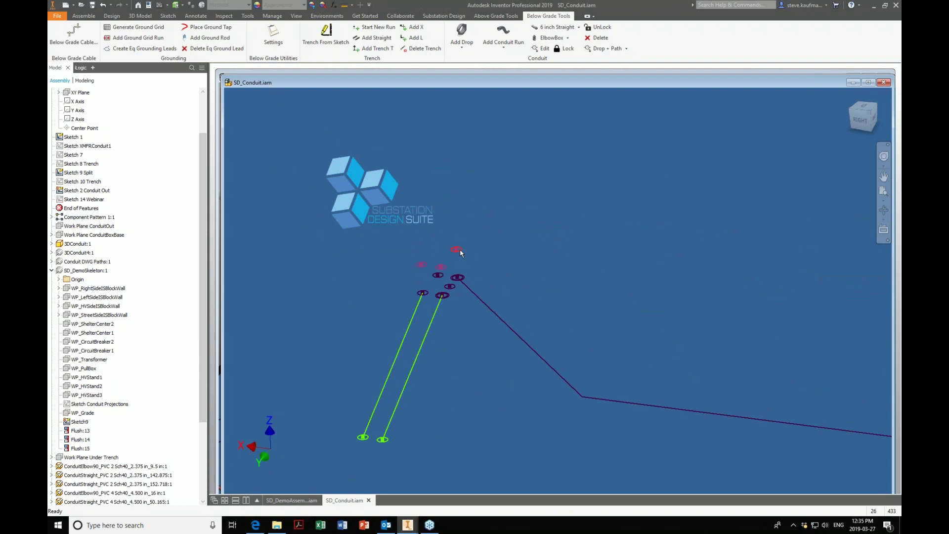
{"action": "left_click", "coordinate": [273, 35]}
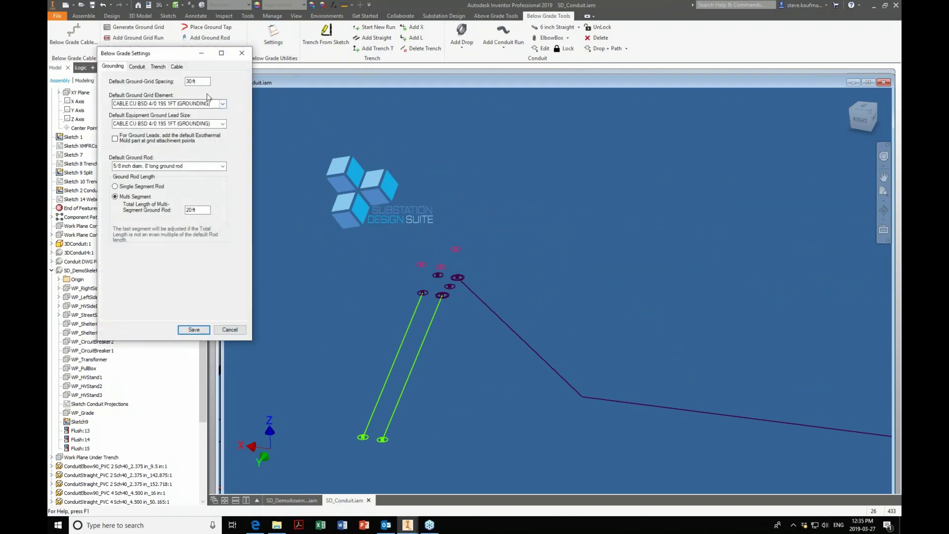
{"action": "left_click", "coordinate": [138, 67]}
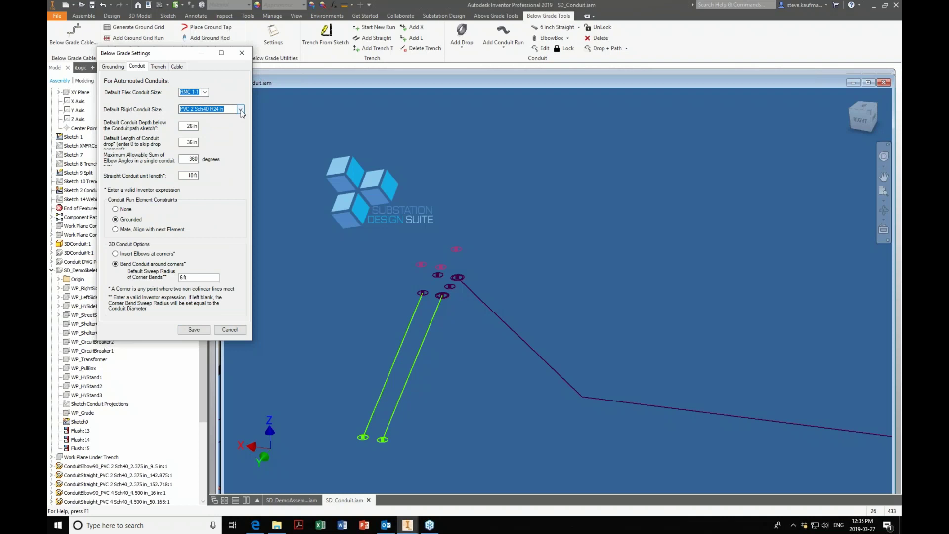
{"action": "left_click", "coordinate": [241, 109]}
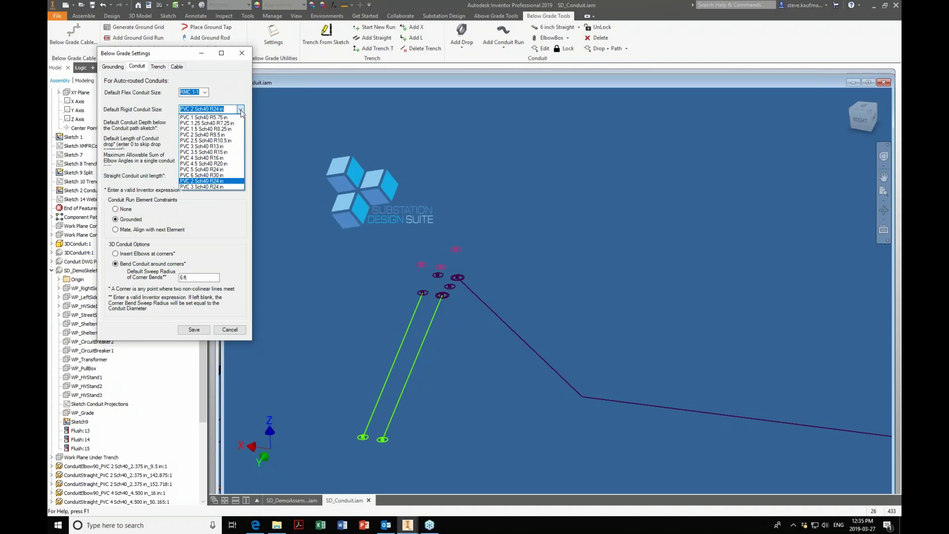
Set the default rigid conduit size to PVC 2 Sch40 R9.5 in and generate a Drop + Path conduit along the purple sketch path
{"action": "left_click", "coordinate": [231, 134]}
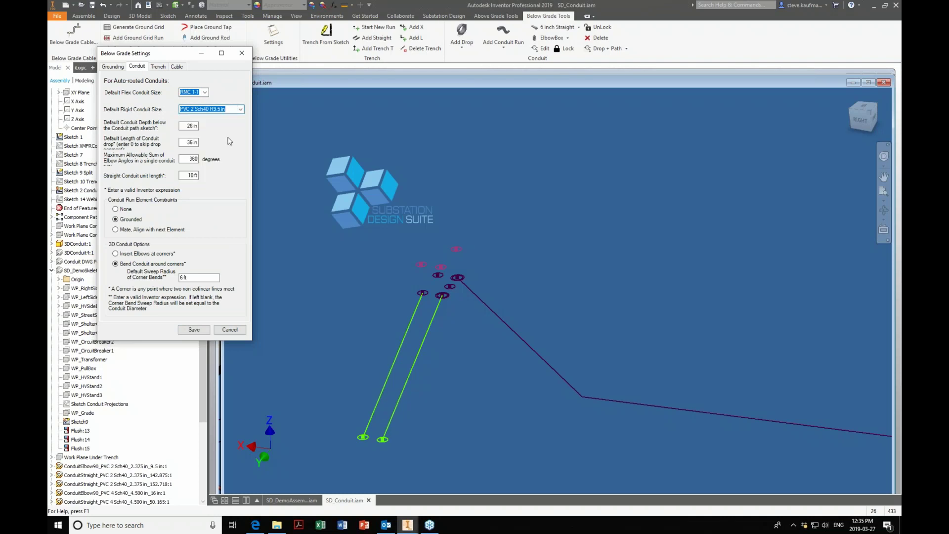
{"action": "left_click", "coordinate": [194, 330]}
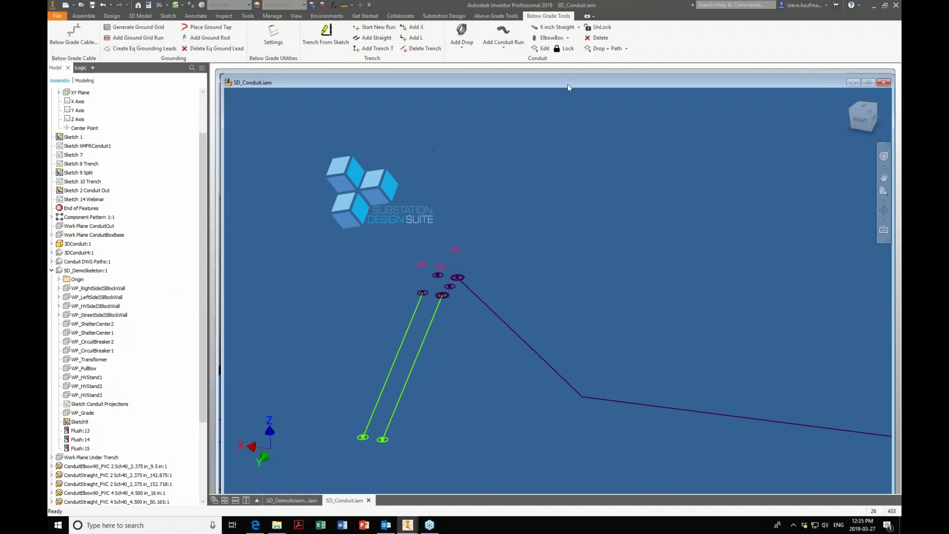
{"action": "left_click", "coordinate": [599, 48]}
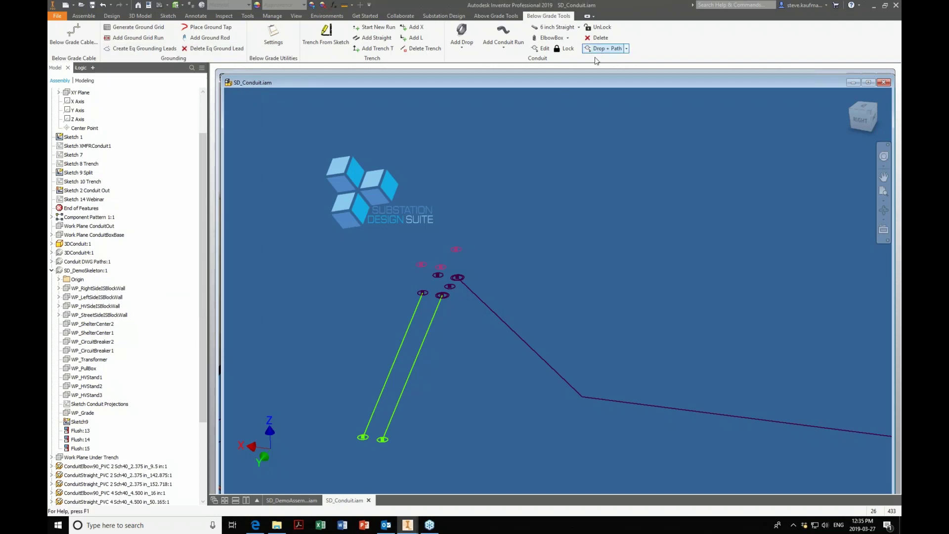
{"action": "left_click", "coordinate": [459, 249]}
{"action": "left_click", "coordinate": [463, 283]}
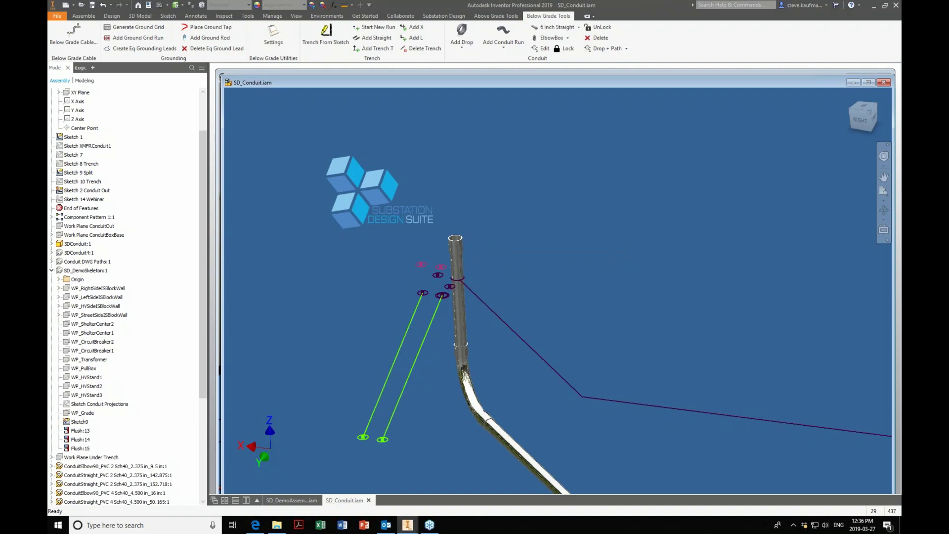
{"action": "scroll", "coordinate": [529, 312], "scroll_direction": "down", "scroll_amount": 8}
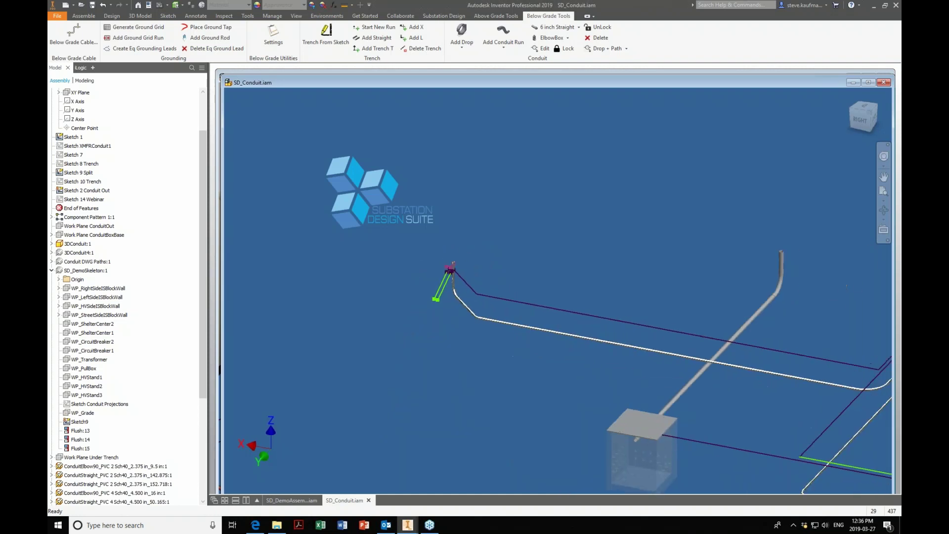
{"action": "right_click", "coordinate": [477, 367]}
{"action": "key", "text": "Escape"}
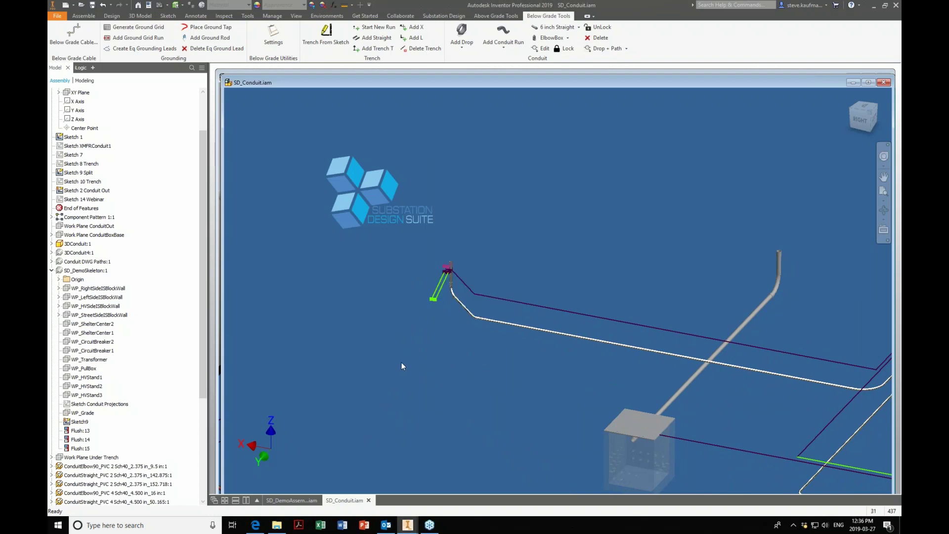
Save the SD_Conduit assembly, accepting the migration of its files to the current release
{"action": "scroll", "coordinate": [402, 361], "scroll_direction": "down", "scroll_amount": 3}
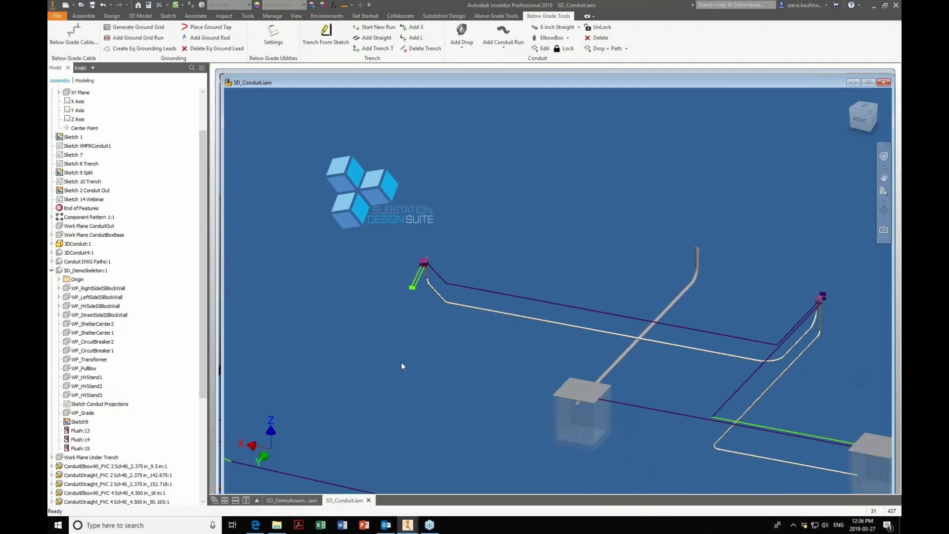
{"action": "left_click", "coordinate": [92, 5]}
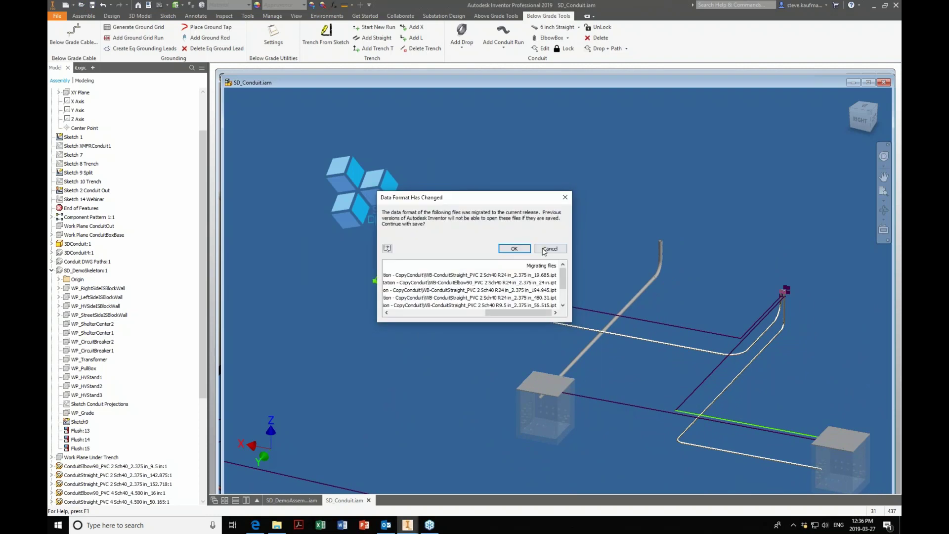
{"action": "left_click", "coordinate": [518, 249]}
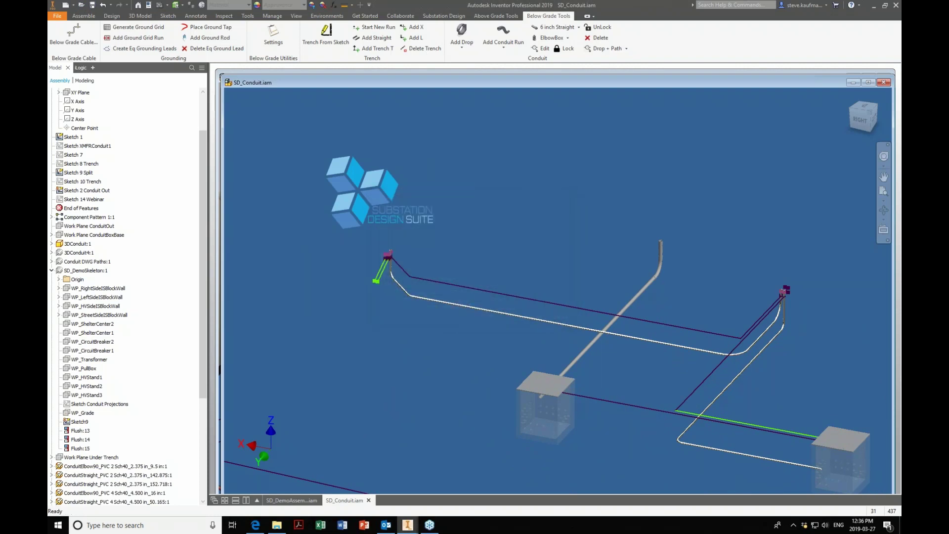
In SD_DemoAssembly, inspect how the underground conduits line up with the two flex conduits below the cabinet
{"action": "left_click", "coordinate": [295, 500]}
{"action": "scroll", "coordinate": [372, 399], "scroll_direction": "up", "scroll_amount": 2}
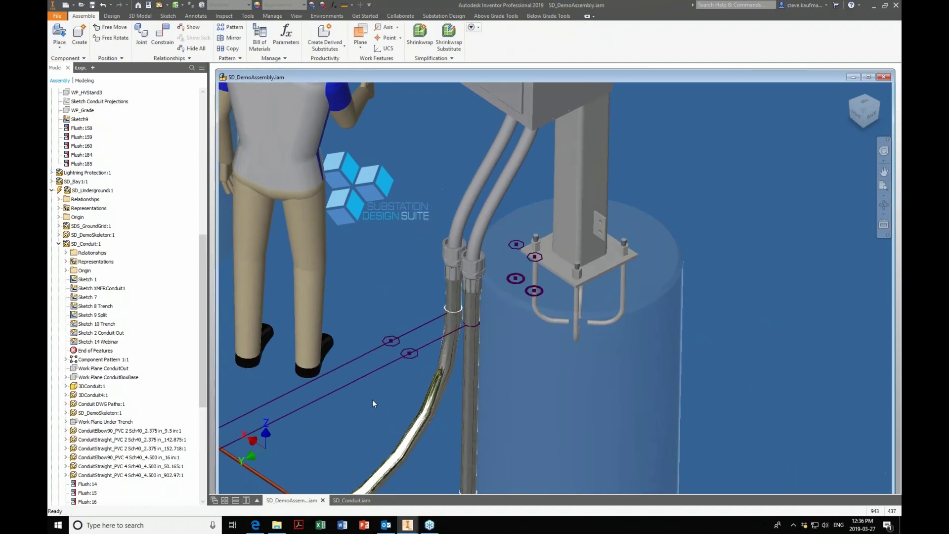
{"action": "scroll", "coordinate": [452, 295], "scroll_direction": "up", "scroll_amount": 3}
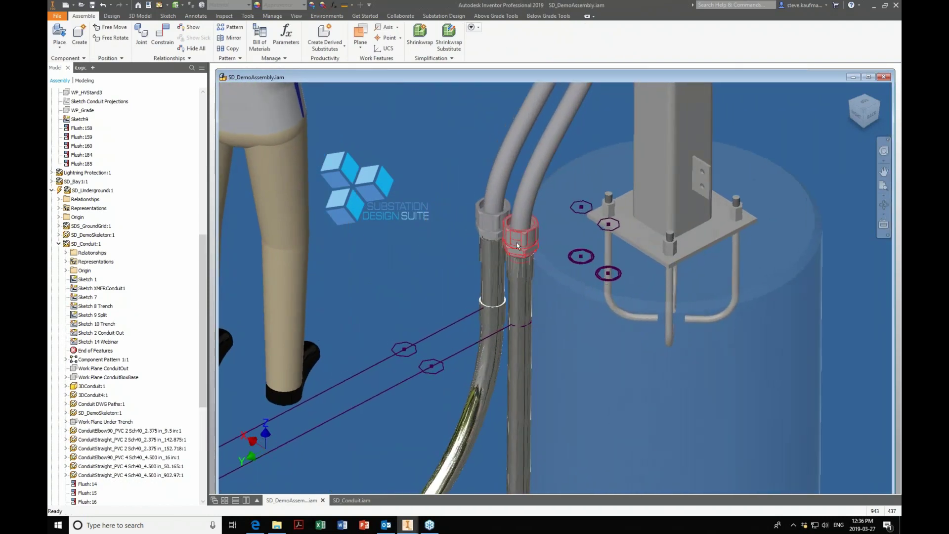
{"action": "scroll", "coordinate": [543, 190], "scroll_direction": "down", "scroll_amount": 4}
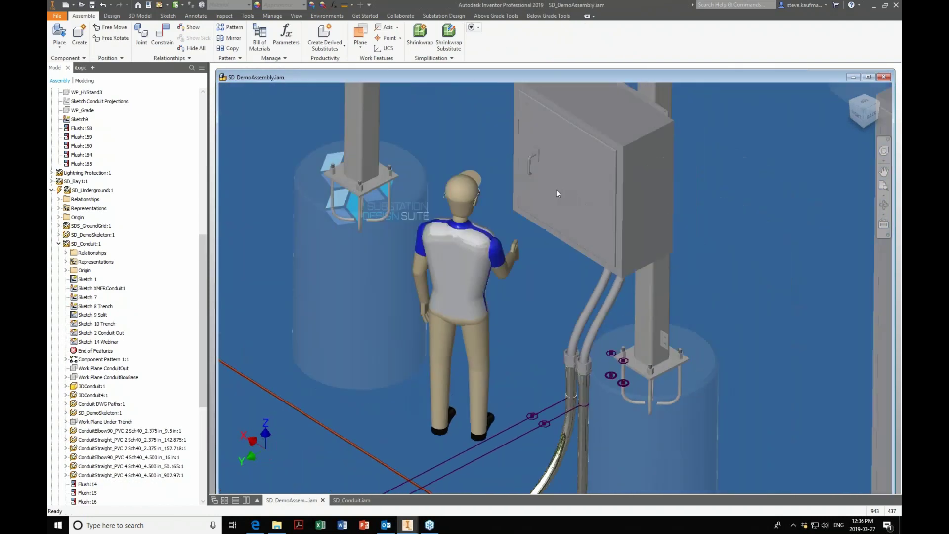
{"action": "scroll", "coordinate": [534, 320], "scroll_direction": "up", "scroll_amount": 4}
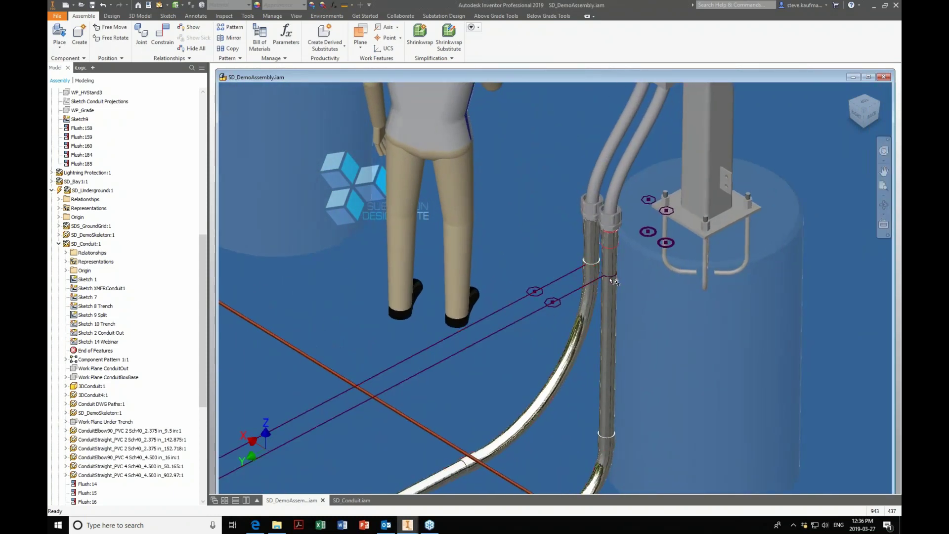
{"action": "scroll", "coordinate": [610, 280], "scroll_direction": "down", "scroll_amount": 5}
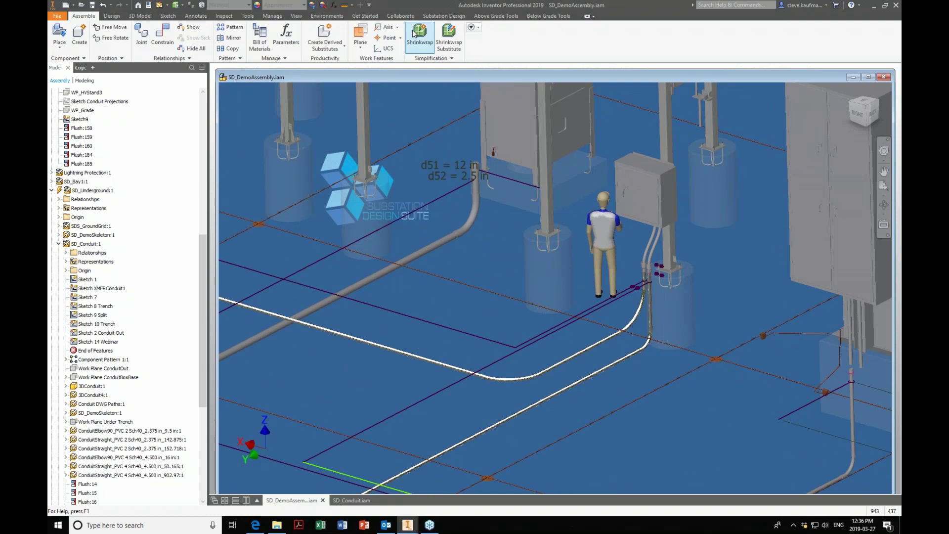
{"action": "left_click", "coordinate": [326, 48]}
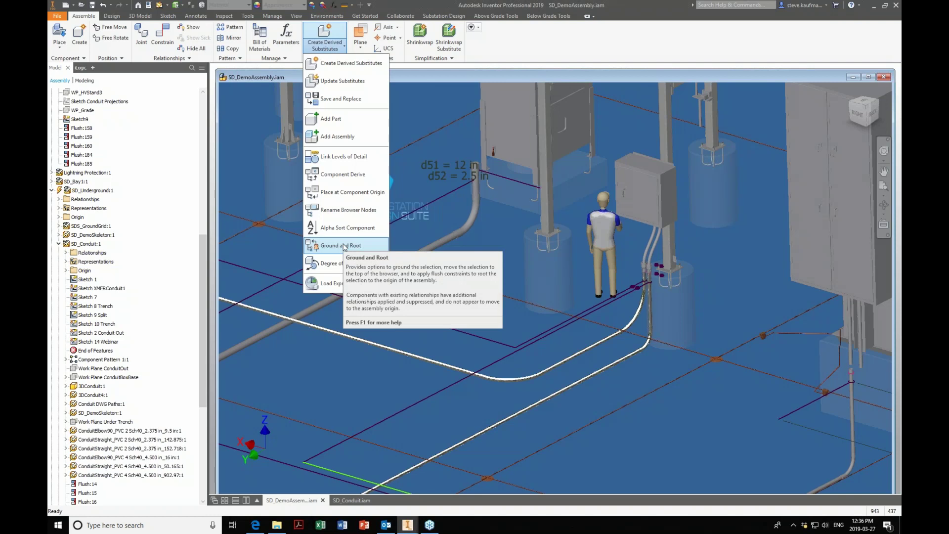
{"action": "left_click", "coordinate": [483, 314]}
{"action": "scroll", "coordinate": [482, 313], "scroll_direction": "down", "scroll_amount": 3}
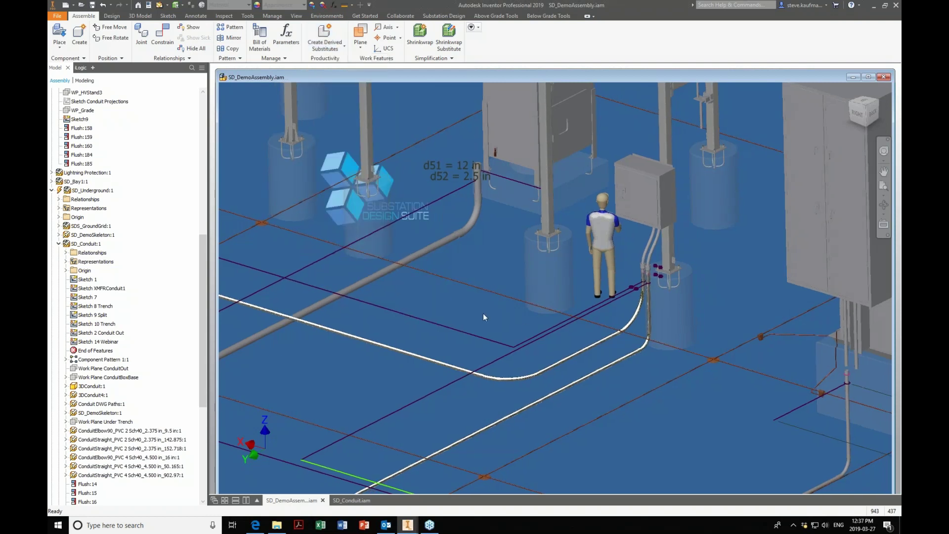
{"action": "middle_click_drag", "start_coordinate": [482, 313], "coordinate": [588, 290], "text": "shift"}
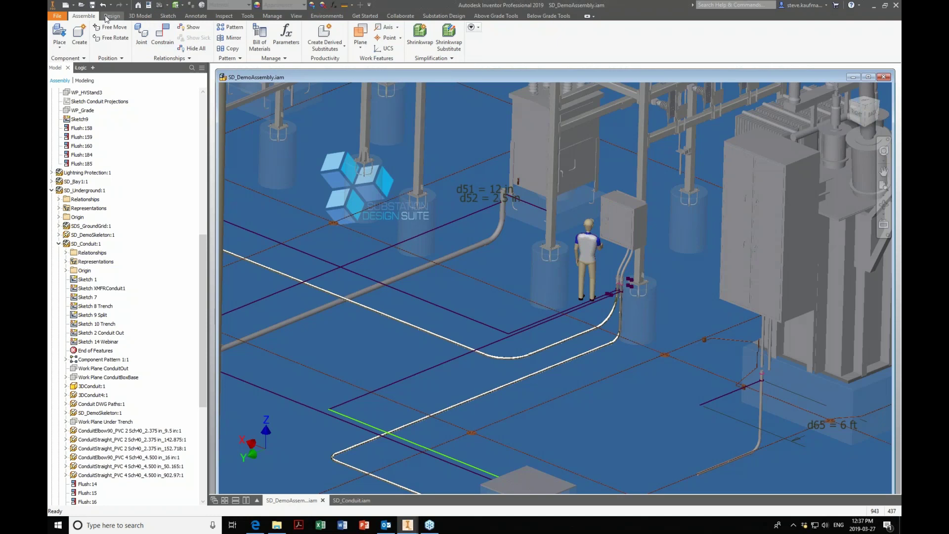
Save SD_DemoAssembly together with its changed dependent files
{"action": "left_click", "coordinate": [92, 5]}
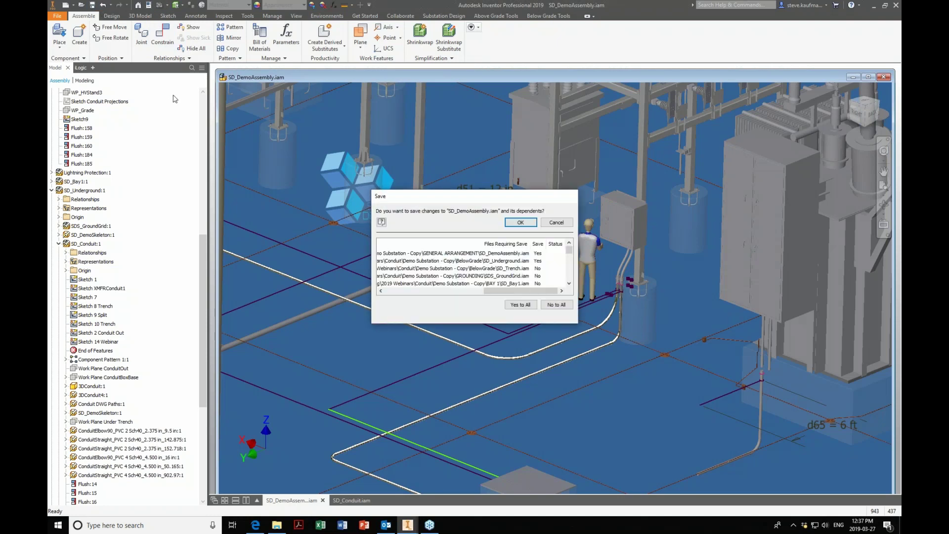
{"action": "left_click", "coordinate": [508, 225]}
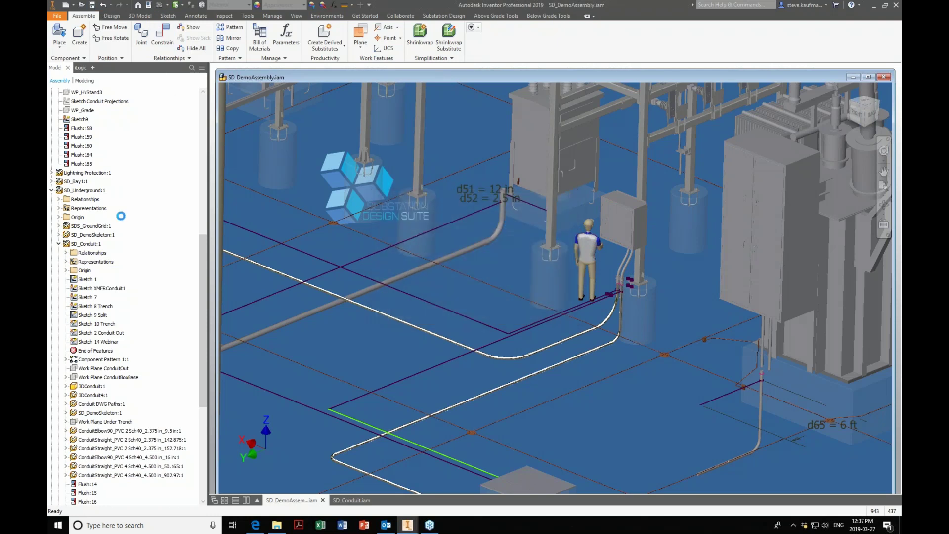
Collapse all nodes in the SD_DemoAssembly model tree
{"action": "left_click", "coordinate": [51, 190]}
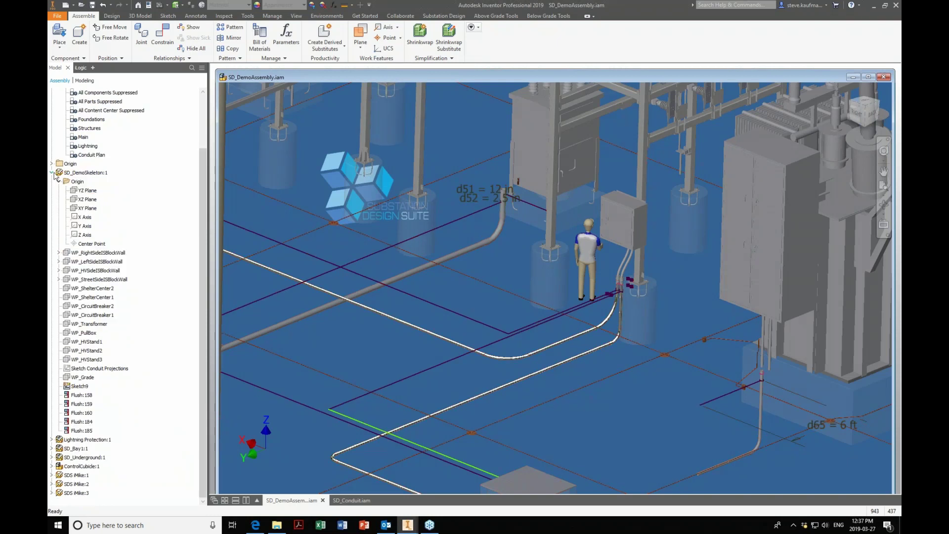
{"action": "left_click", "coordinate": [52, 172]}
{"action": "right_click", "coordinate": [133, 253]}
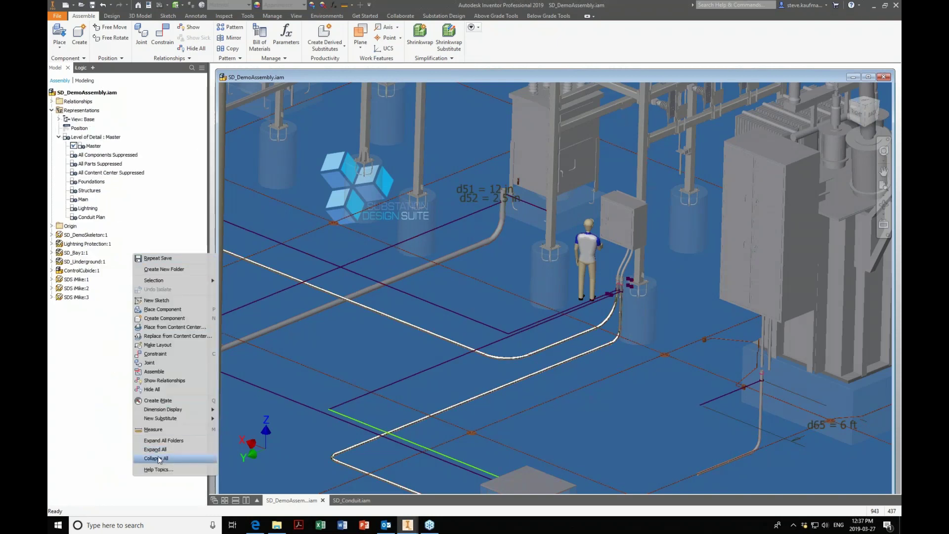
{"action": "left_click", "coordinate": [158, 458]}
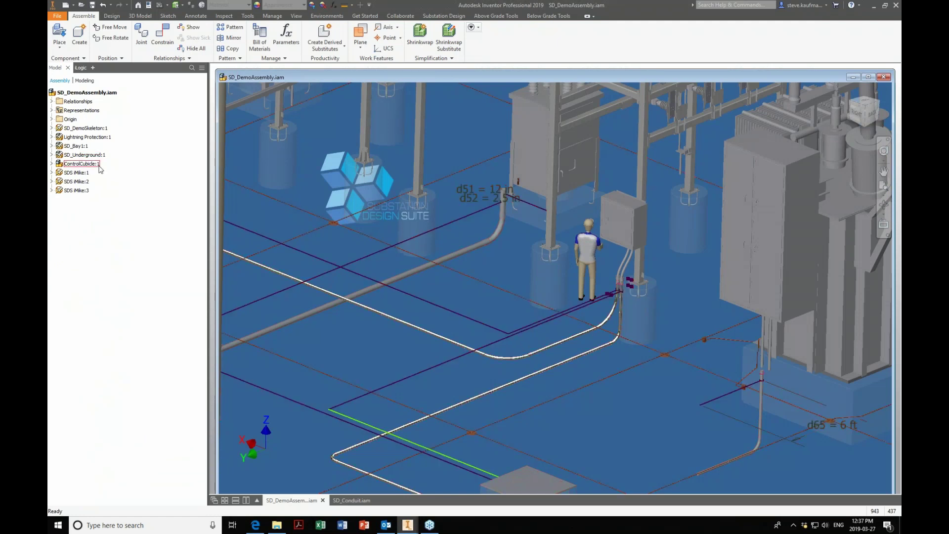
Open the SD_LVAssembly subassembly of SD_Bay1 in its own window
{"action": "left_click", "coordinate": [51, 146]}
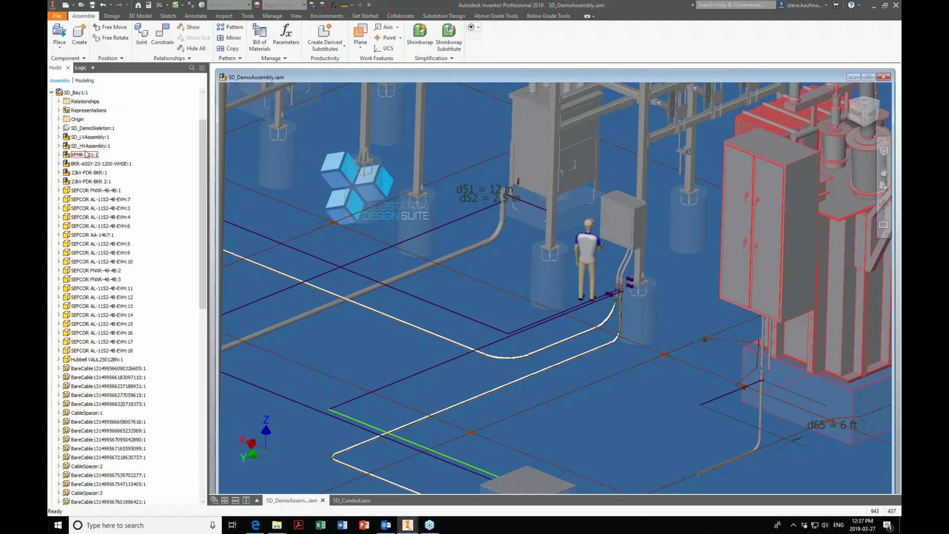
{"action": "left_click", "coordinate": [87, 137]}
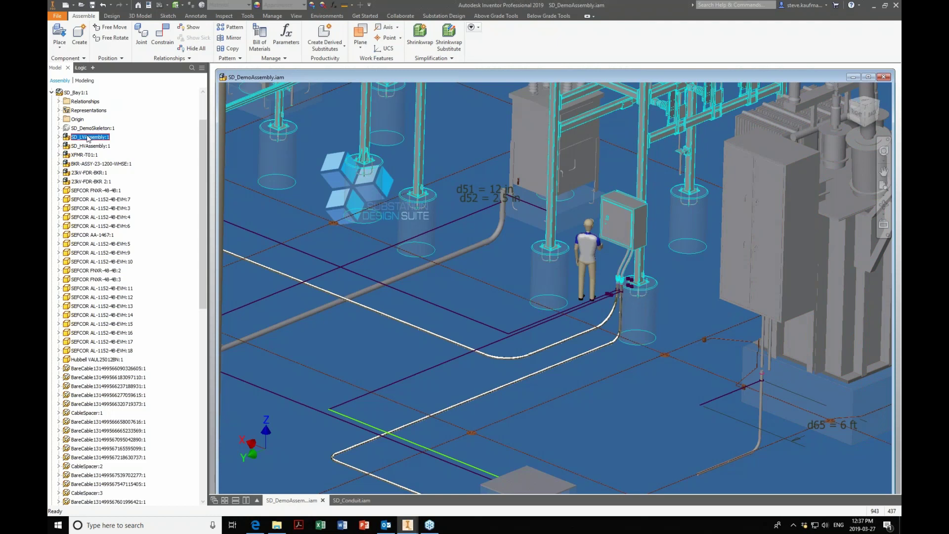
{"action": "right_click", "coordinate": [88, 139]}
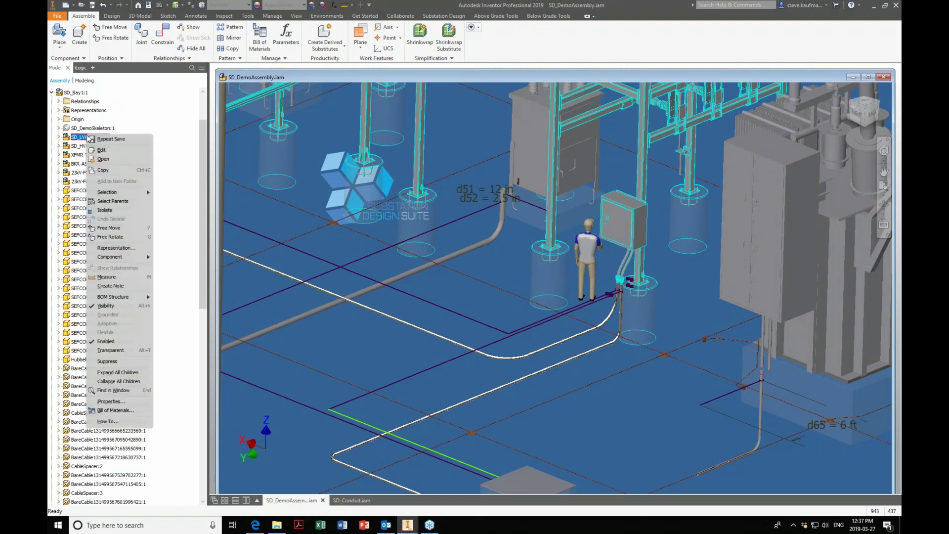
{"action": "left_click", "coordinate": [102, 159]}
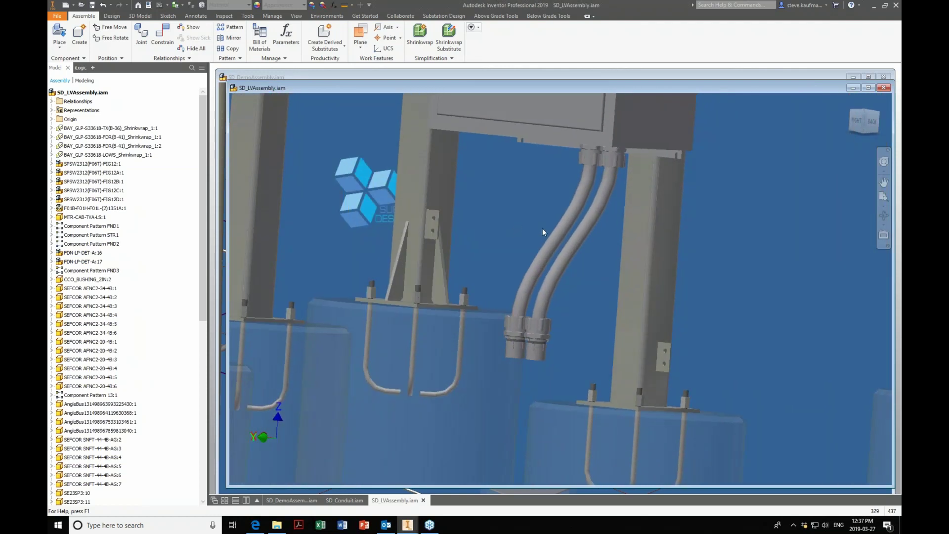
Delete the patterned flex conduit below the cabinet, and remove the remaining flex conduit run with the below-grade conduit Delete tool
{"action": "left_click", "coordinate": [571, 241]}
{"action": "key", "text": "Delete"}
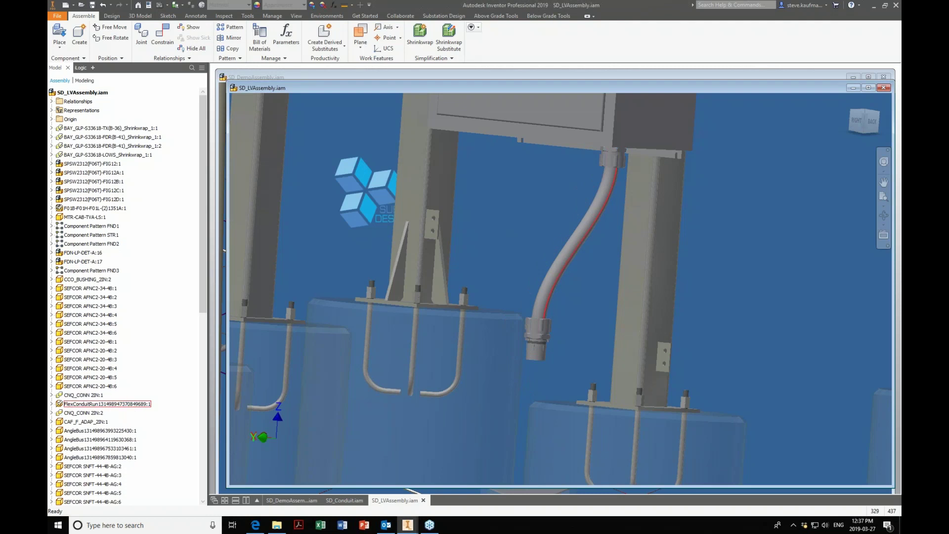
{"action": "left_click", "coordinate": [548, 16]}
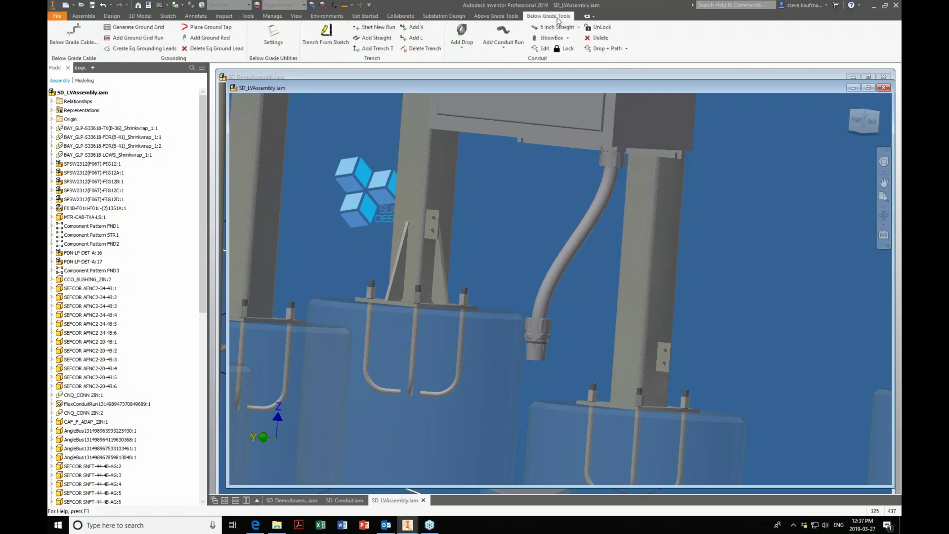
{"action": "left_click", "coordinate": [596, 39]}
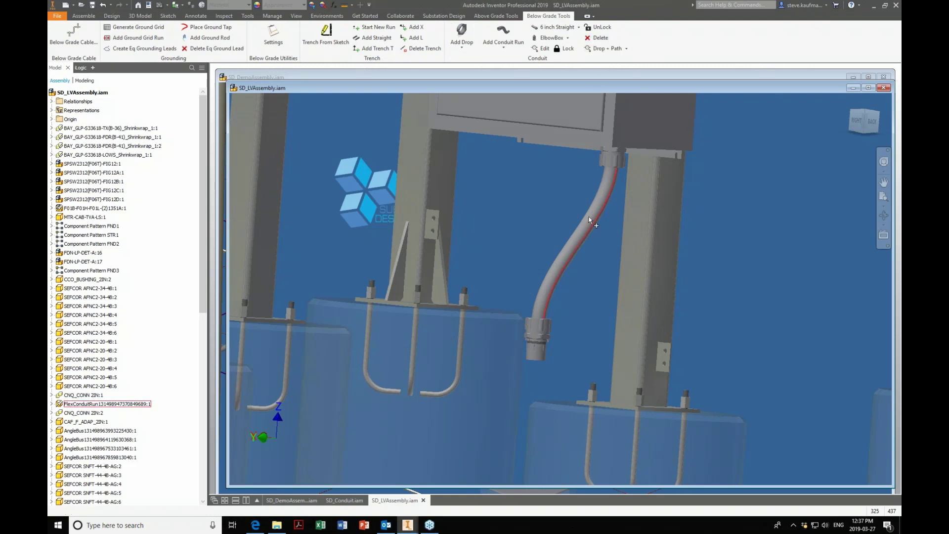
{"action": "left_click", "coordinate": [588, 232]}
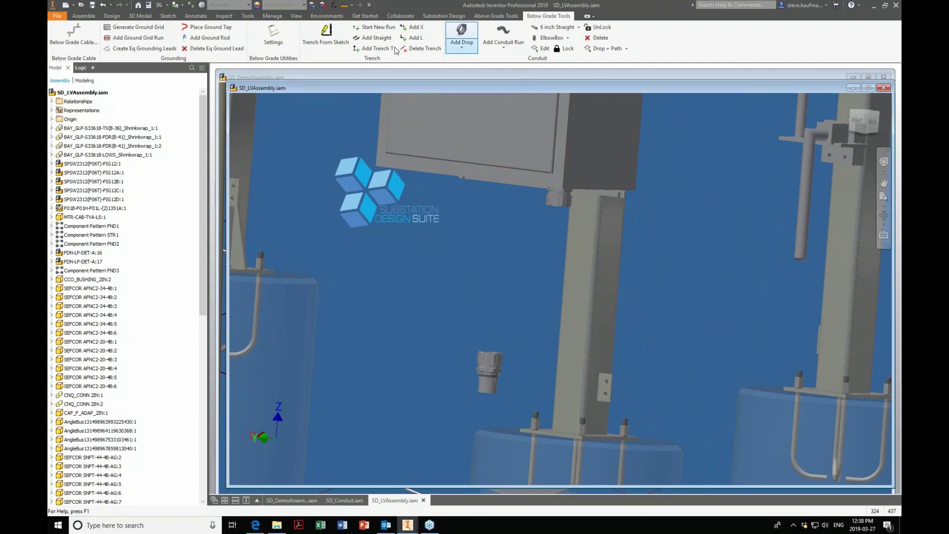
Set the default flex conduit size to PVC2 in the below-grade conduit settings and save them
{"action": "left_click", "coordinate": [273, 36]}
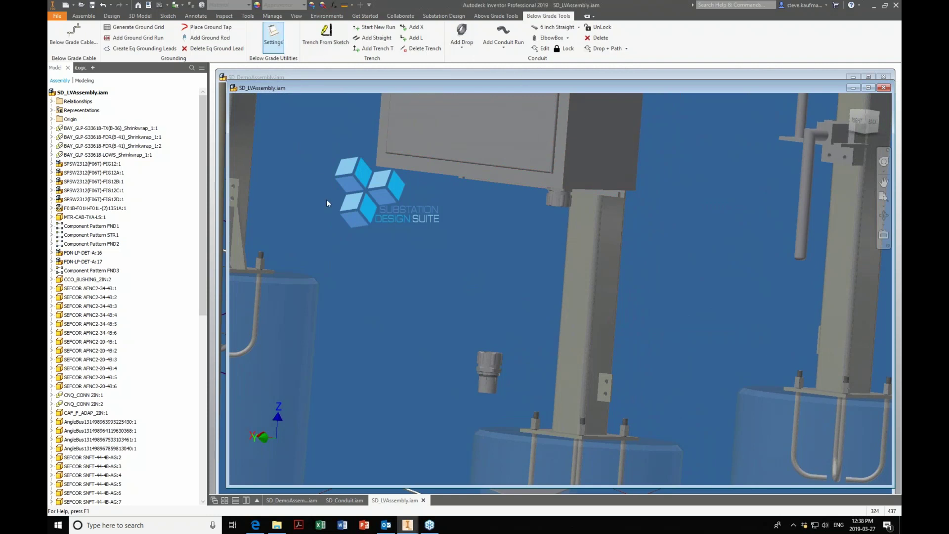
{"action": "left_click", "coordinate": [149, 78]}
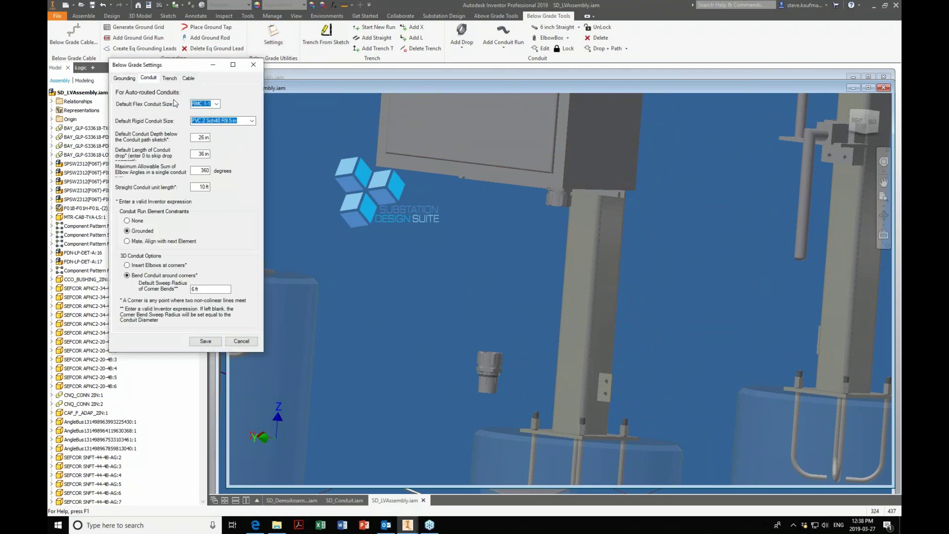
{"action": "left_click", "coordinate": [216, 104]}
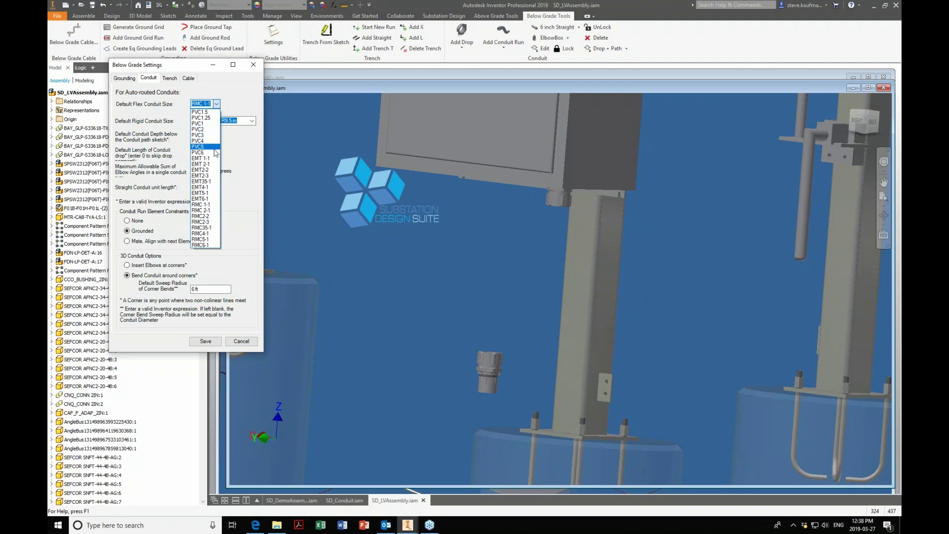
{"action": "left_click", "coordinate": [207, 129]}
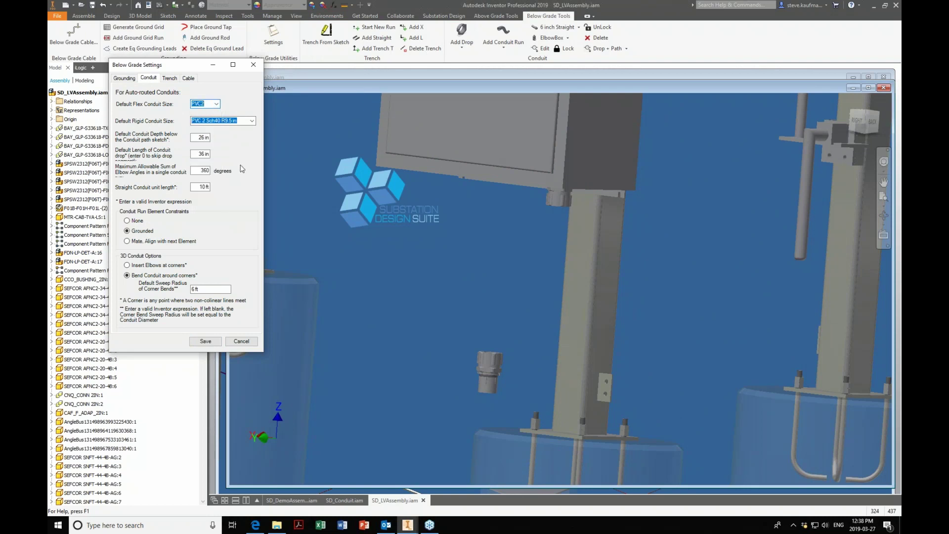
{"action": "left_click", "coordinate": [205, 341]}
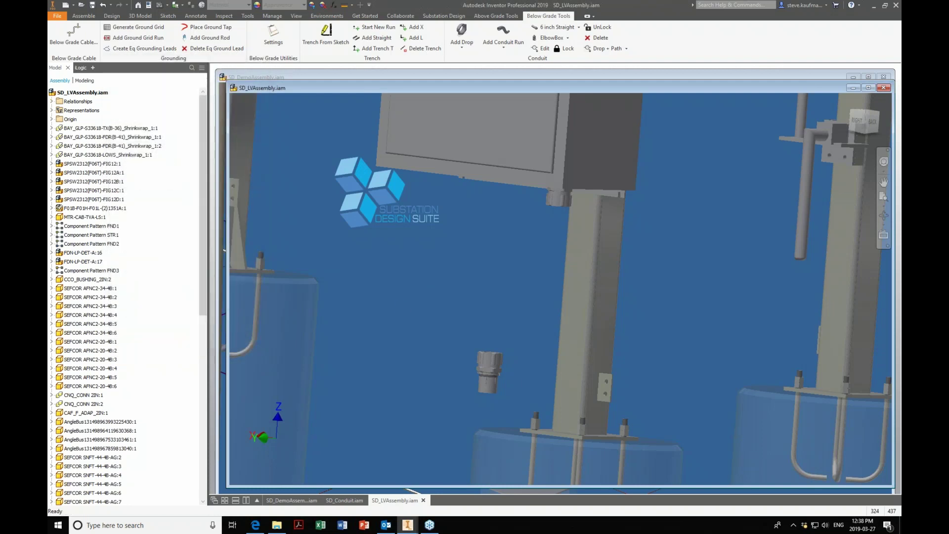
Add a flex conduit run from the connector under the cabinet down to the lower connector, using two circular edges on each connector
{"action": "left_click", "coordinate": [502, 45]}
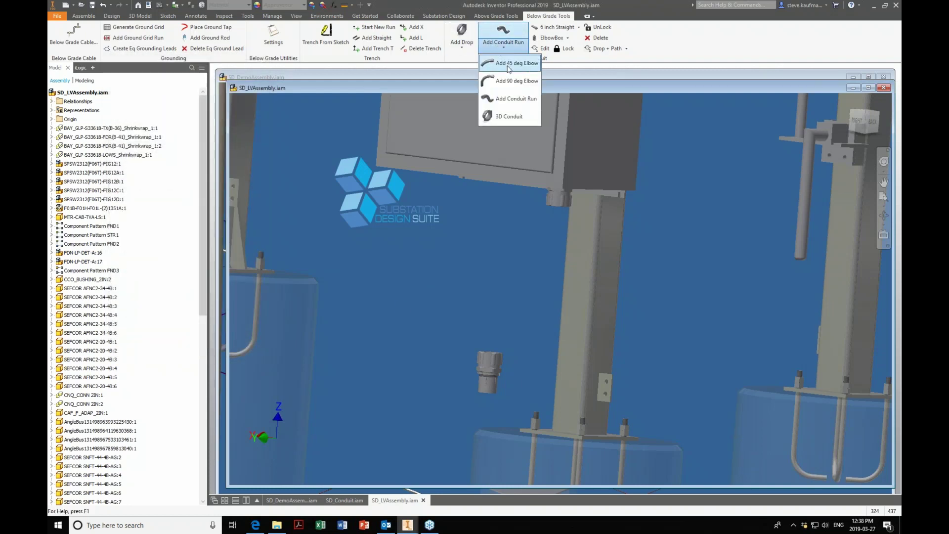
{"action": "left_click", "coordinate": [506, 100]}
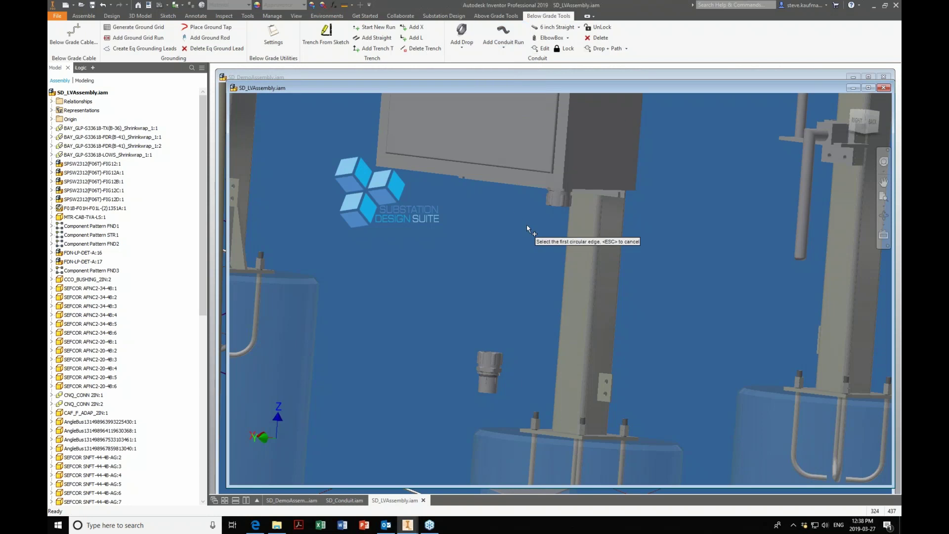
{"action": "left_click", "coordinate": [552, 199]}
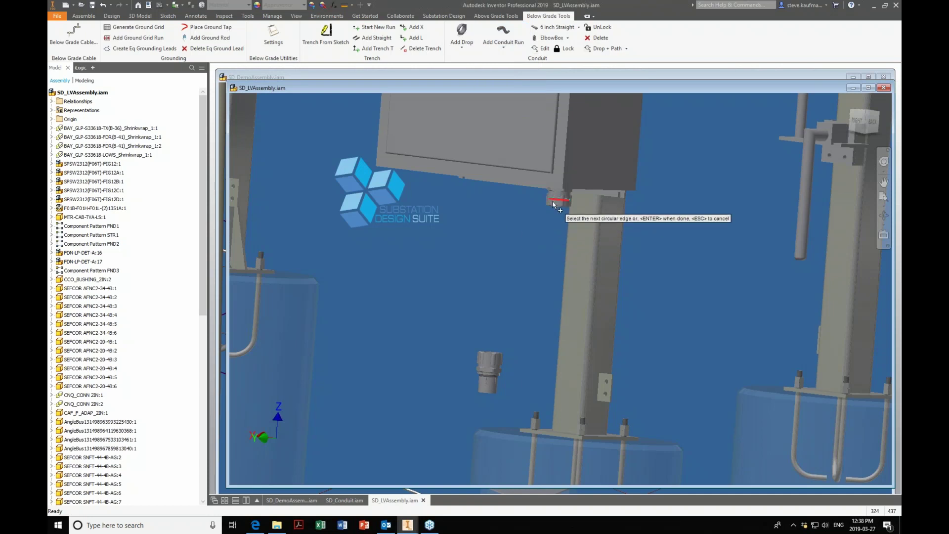
{"action": "scroll", "coordinate": [549, 206], "scroll_direction": "up", "scroll_amount": 5}
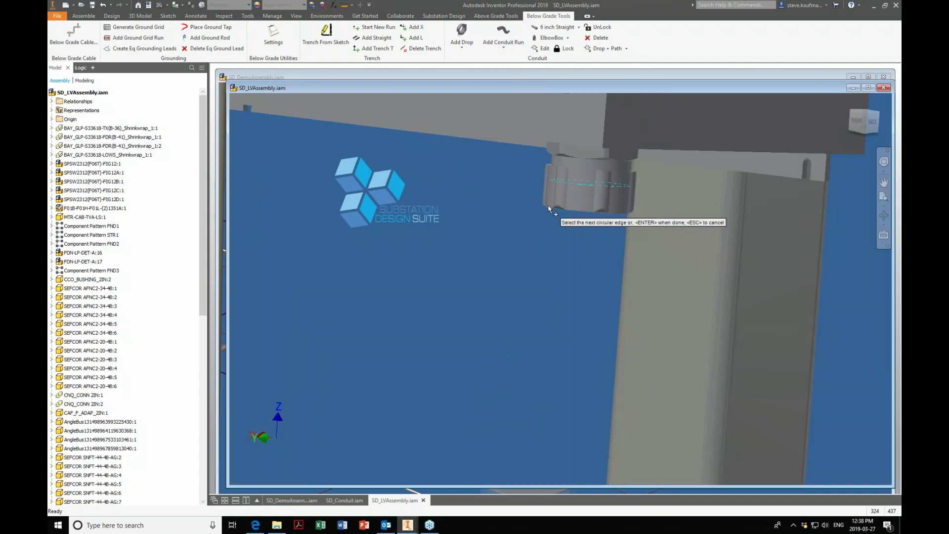
{"action": "left_click", "coordinate": [577, 211]}
{"action": "scroll", "coordinate": [514, 233], "scroll_direction": "down", "scroll_amount": 4}
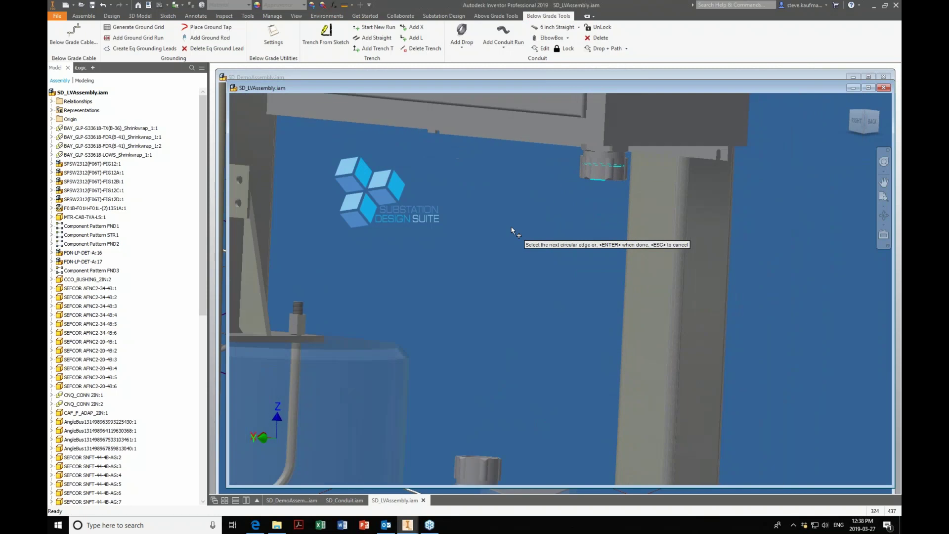
{"action": "left_click", "coordinate": [491, 358]}
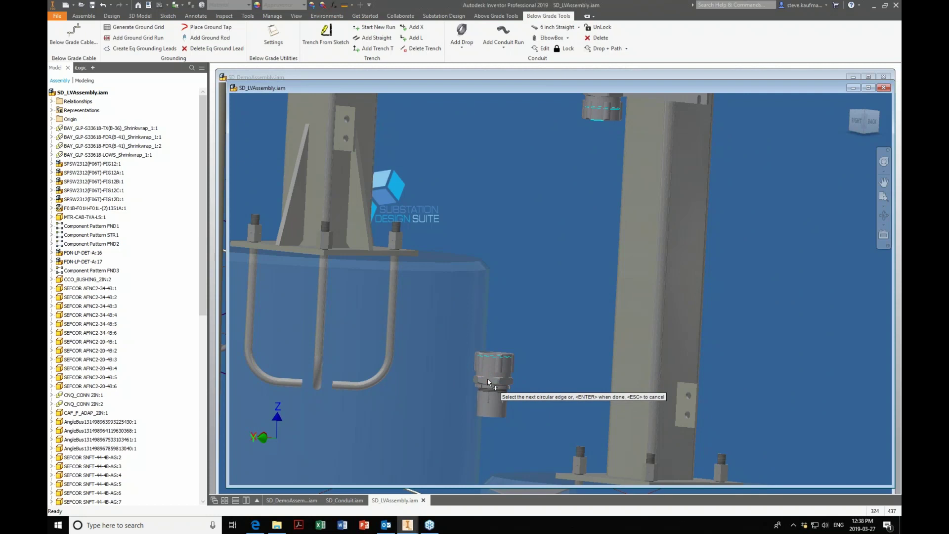
{"action": "left_click", "coordinate": [489, 381]}
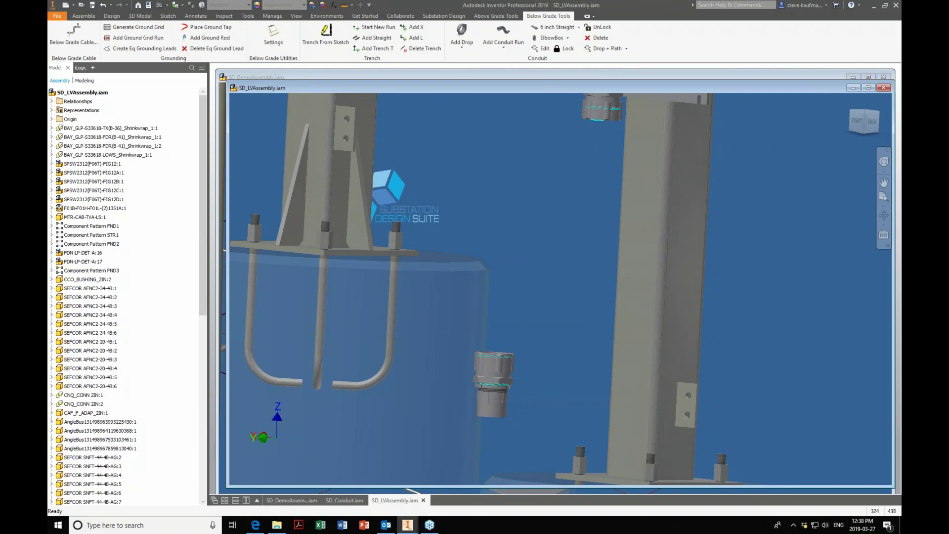
{"action": "scroll", "coordinate": [499, 238], "scroll_direction": "down", "scroll_amount": 2}
{"action": "middle_click_drag", "start_coordinate": [486, 210], "coordinate": [515, 198], "text": "shift"}
{"action": "middle_click_drag", "start_coordinate": [477, 271], "coordinate": [452, 268], "text": "shift"}
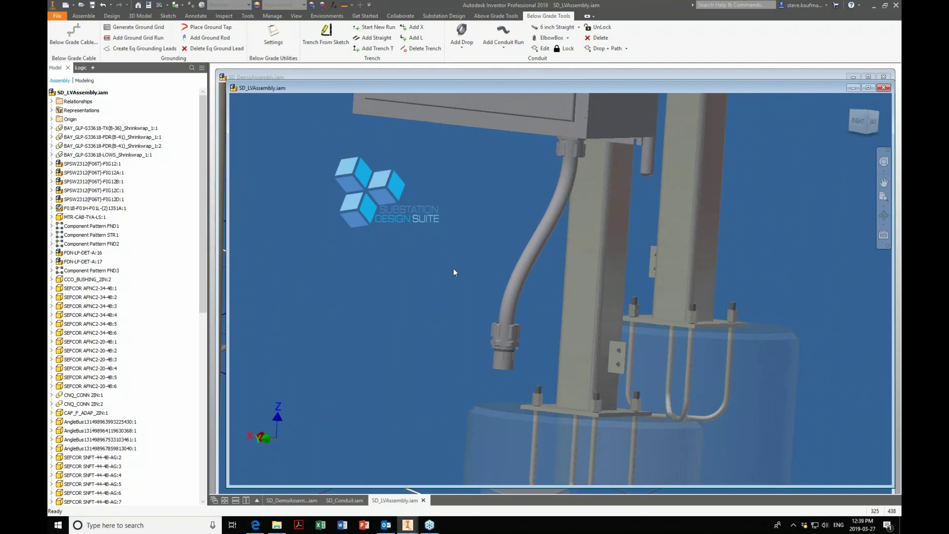
{"action": "scroll", "coordinate": [452, 268], "scroll_direction": "down", "scroll_amount": 3}
{"action": "scroll", "coordinate": [452, 267], "scroll_direction": "up", "scroll_amount": 1}
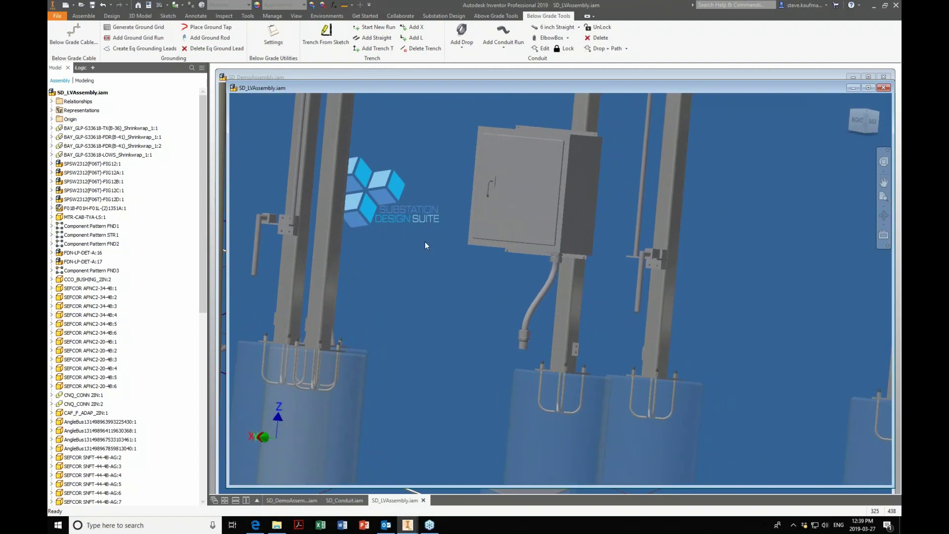
Set up a rectangular component pattern of the new flex conduit and its two CNQ_CONN 2IN connectors, with columns along the origin X axis
{"action": "left_click", "coordinate": [91, 16]}
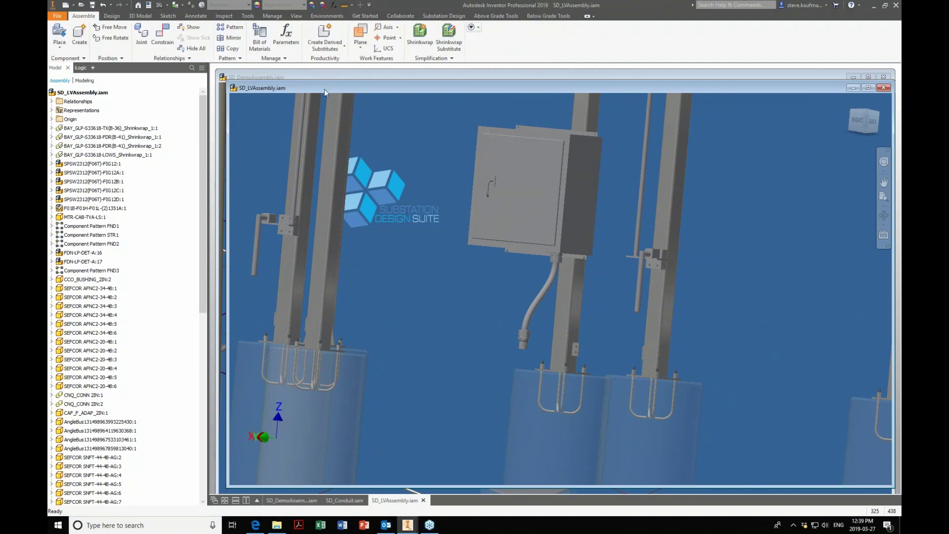
{"action": "left_click", "coordinate": [232, 28]}
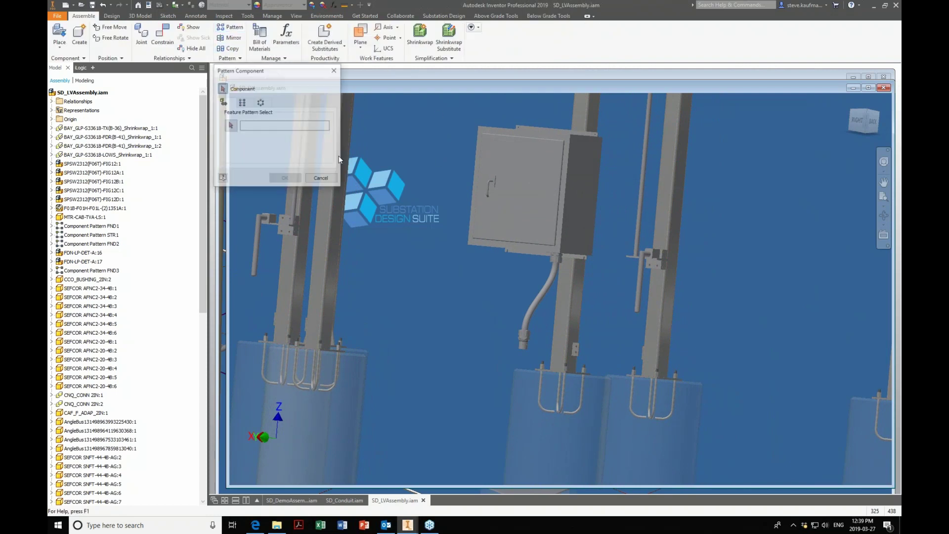
{"action": "left_click", "coordinate": [524, 334]}
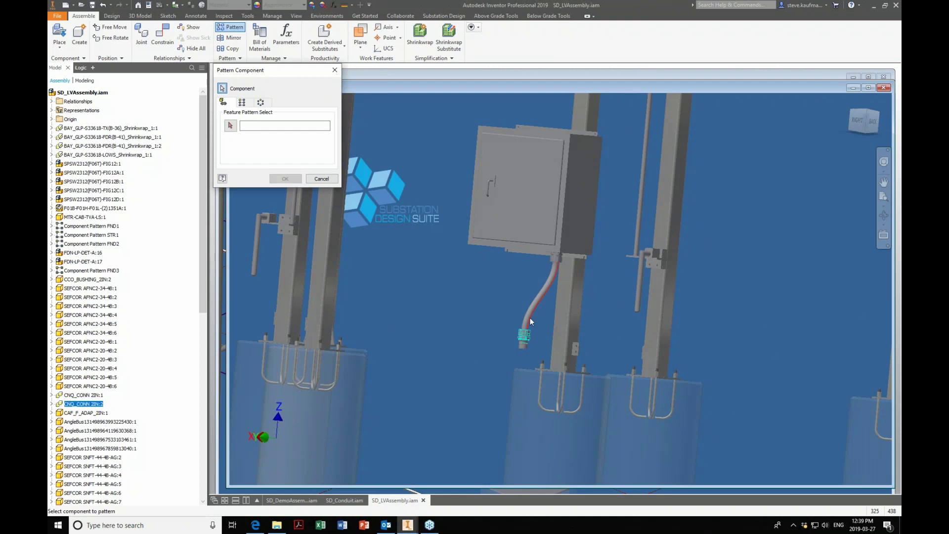
{"action": "left_click", "coordinate": [555, 258]}
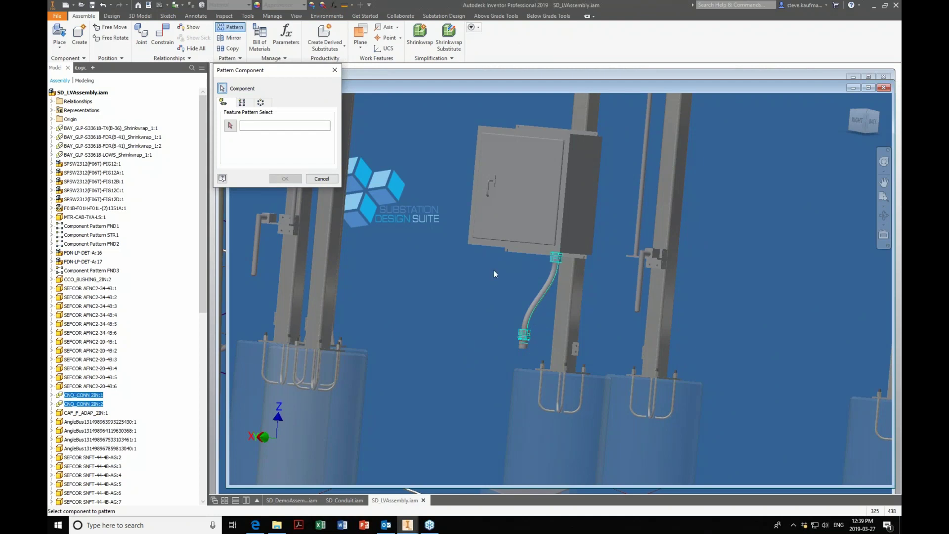
{"action": "left_click", "coordinate": [242, 102]}
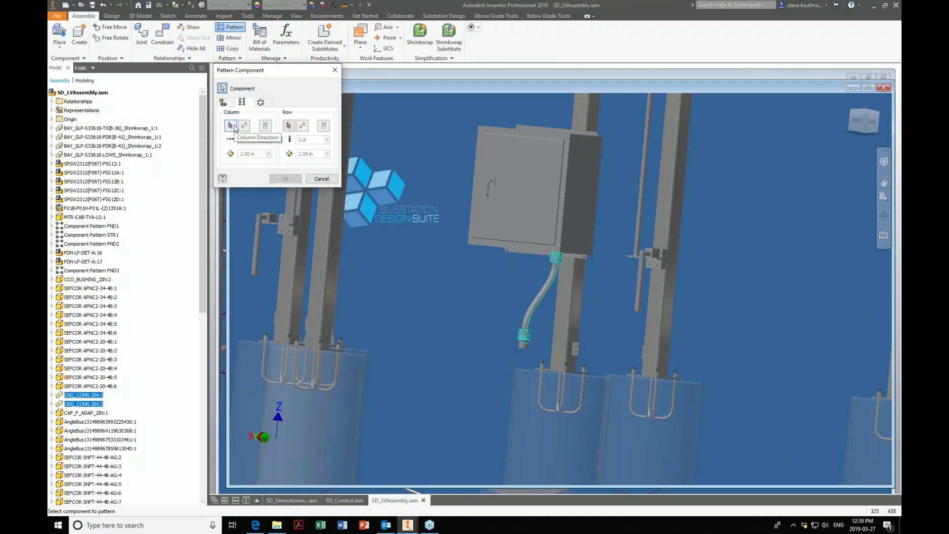
{"action": "left_click", "coordinate": [231, 126]}
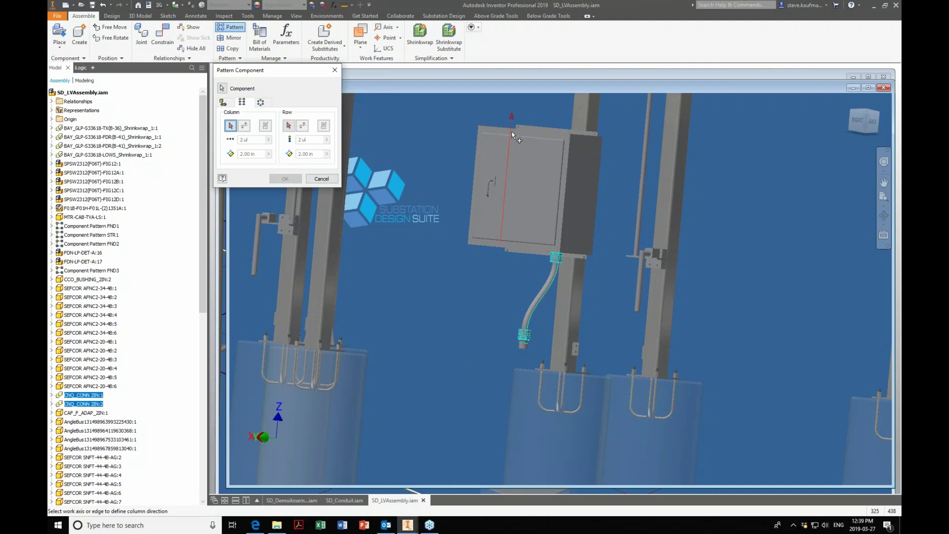
{"action": "left_click_drag", "start_coordinate": [209, 244], "coordinate": [211, 212]}
{"action": "left_click", "coordinate": [52, 119]}
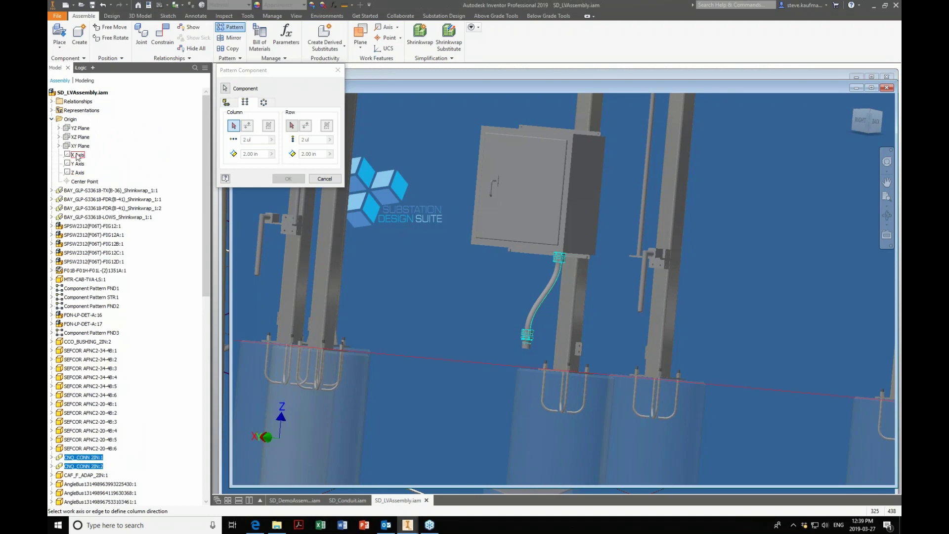
{"action": "middle_click_drag", "start_coordinate": [361, 463], "coordinate": [301, 461], "text": "shift"}
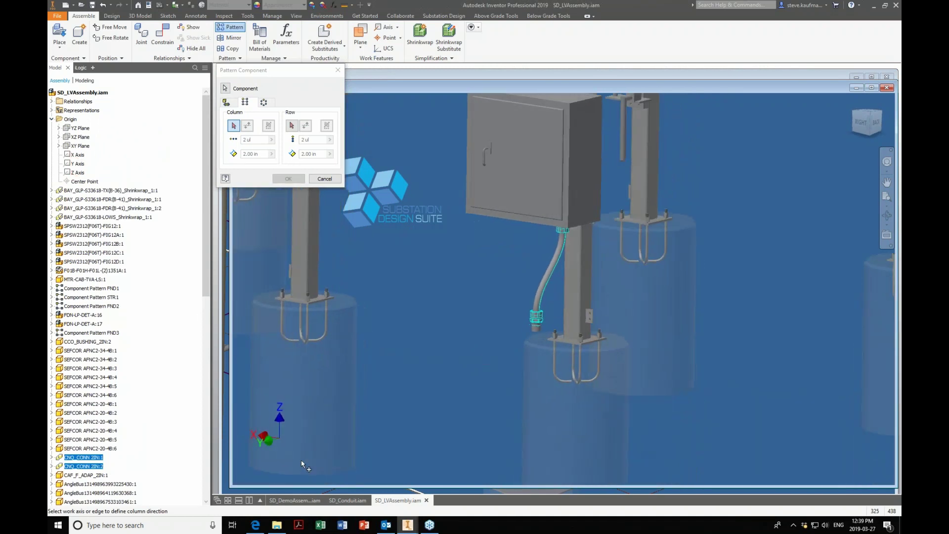
{"action": "left_click", "coordinate": [78, 155]}
{"action": "scroll", "coordinate": [387, 311], "scroll_direction": "up", "scroll_amount": 5}
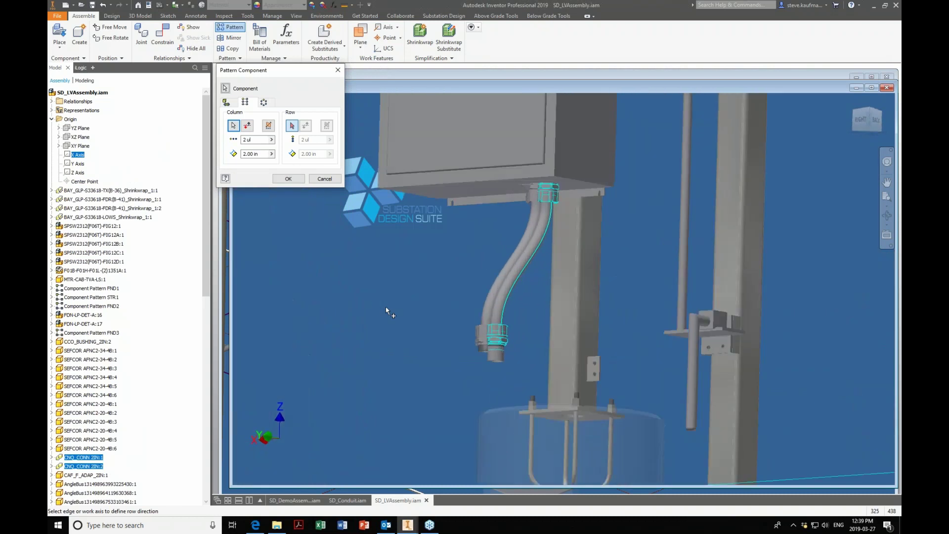
{"action": "middle_click_drag", "start_coordinate": [386, 308], "coordinate": [389, 308], "text": "shift"}
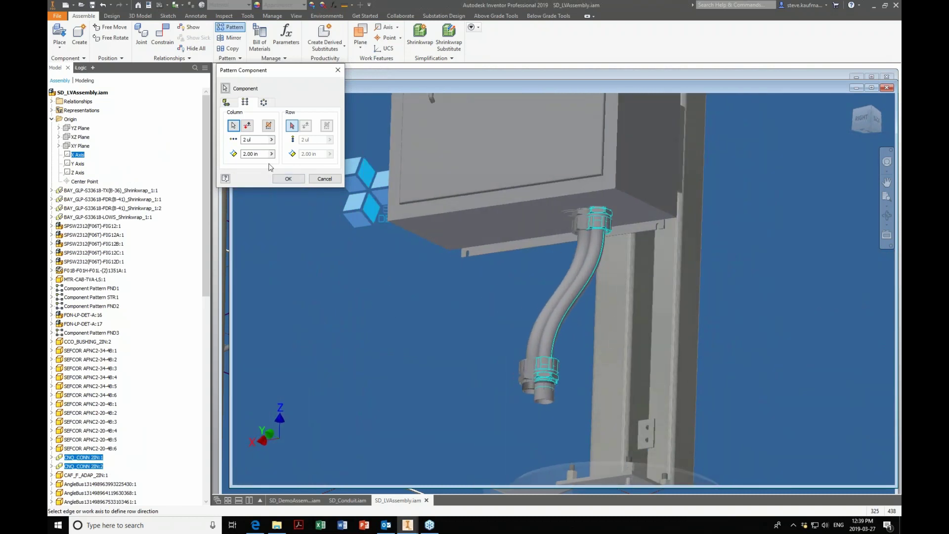
Set the pattern's column spacing to 4 in and create the pattern
{"action": "left_click_drag", "start_coordinate": [259, 154], "coordinate": [245, 153]}
{"action": "type", "text": "8"}
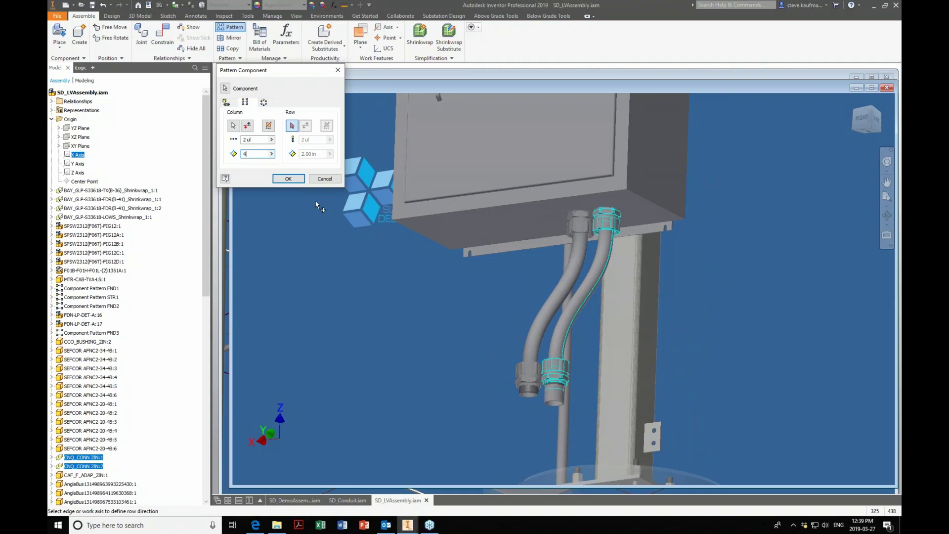
{"action": "left_click", "coordinate": [288, 179]}
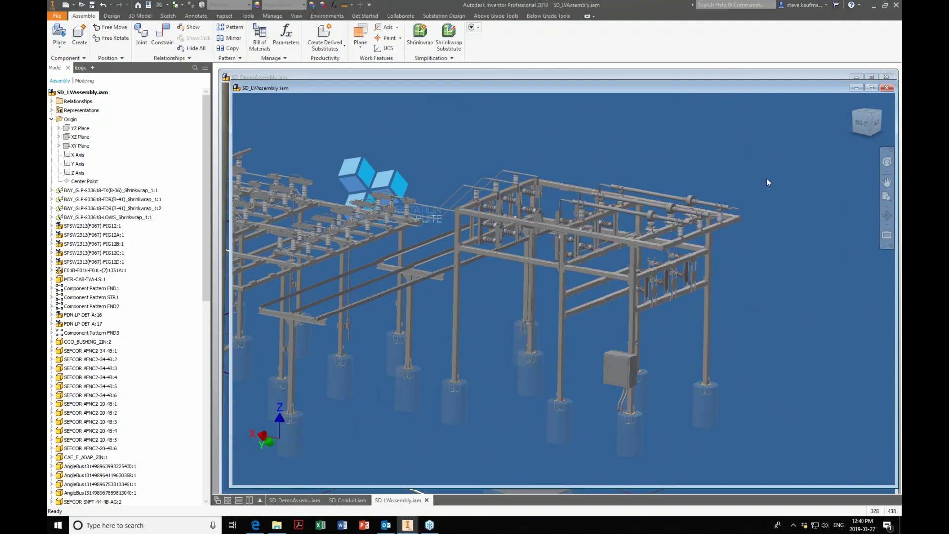
Close the SD_LVAssembly window and save the changes to the assembly and its dependents
{"action": "left_click", "coordinate": [887, 87]}
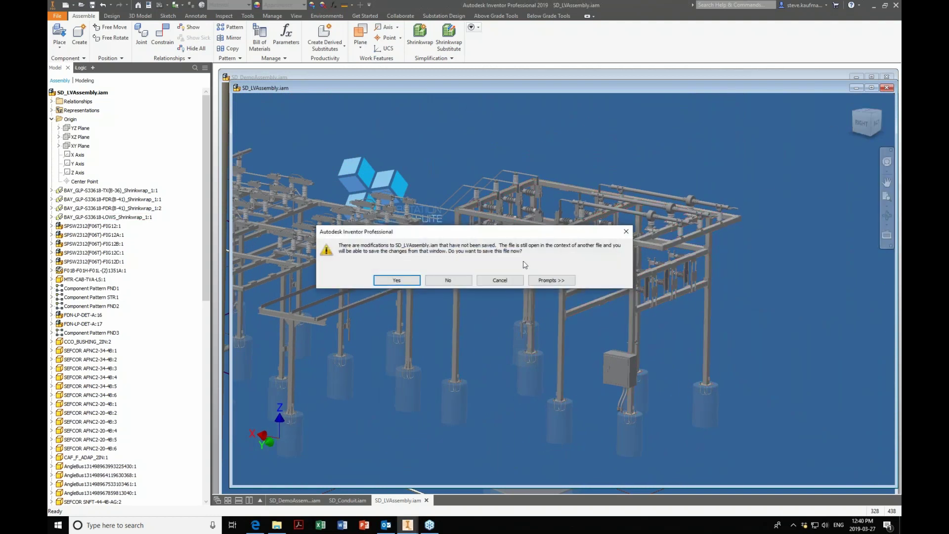
{"action": "left_click", "coordinate": [397, 280]}
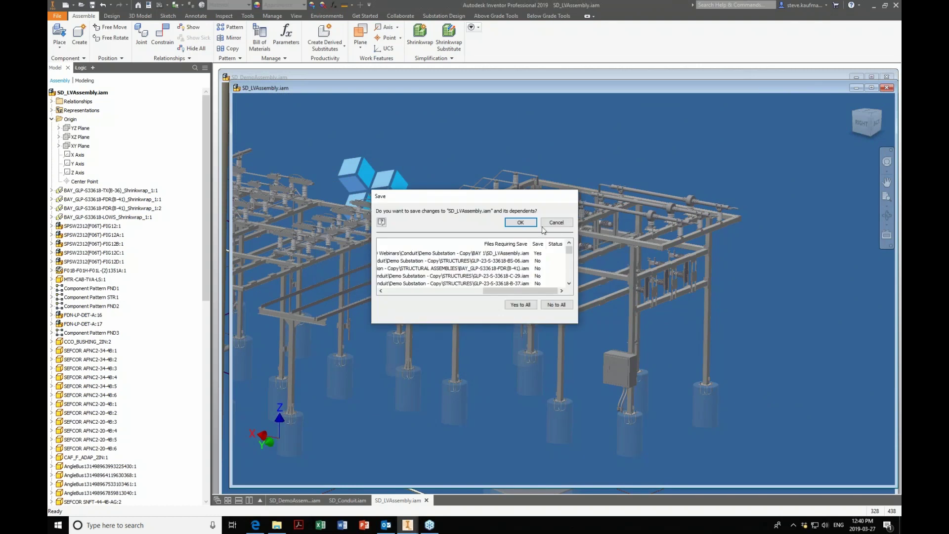
{"action": "key", "text": "Return"}
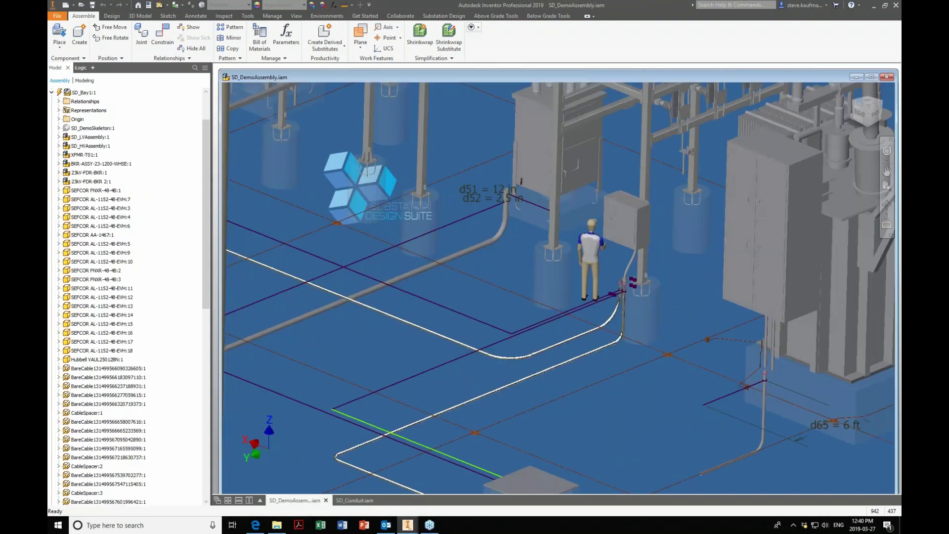
{"action": "scroll", "coordinate": [580, 239], "scroll_direction": "up", "scroll_amount": 5}
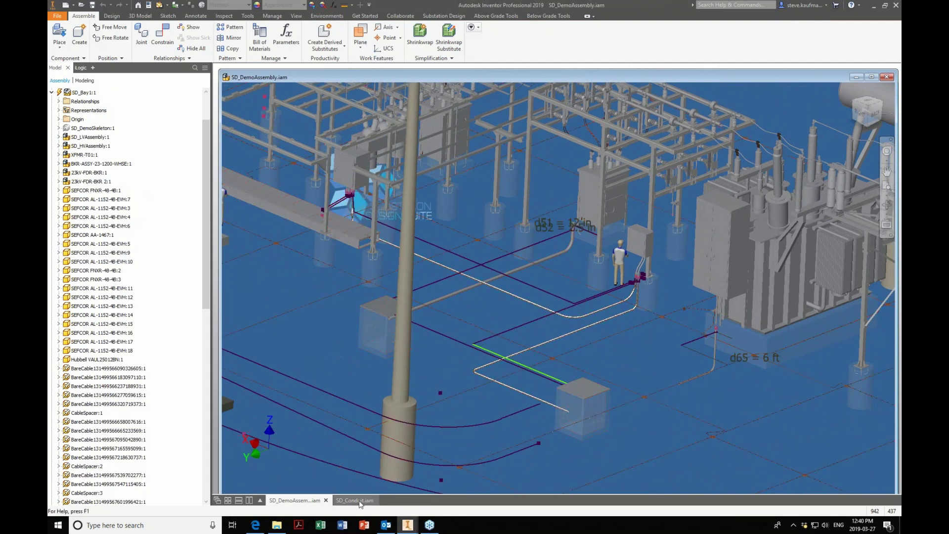
Switch to the SD_Conduit assembly, open its 3DConduit part separately to examine the 3D sketch path, and close the part
{"action": "left_click", "coordinate": [355, 501]}
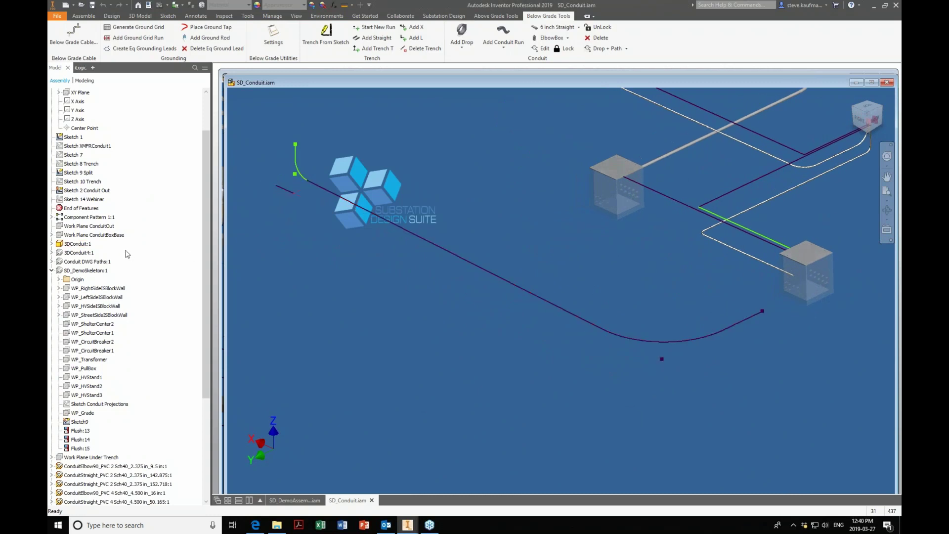
{"action": "left_click", "coordinate": [86, 246]}
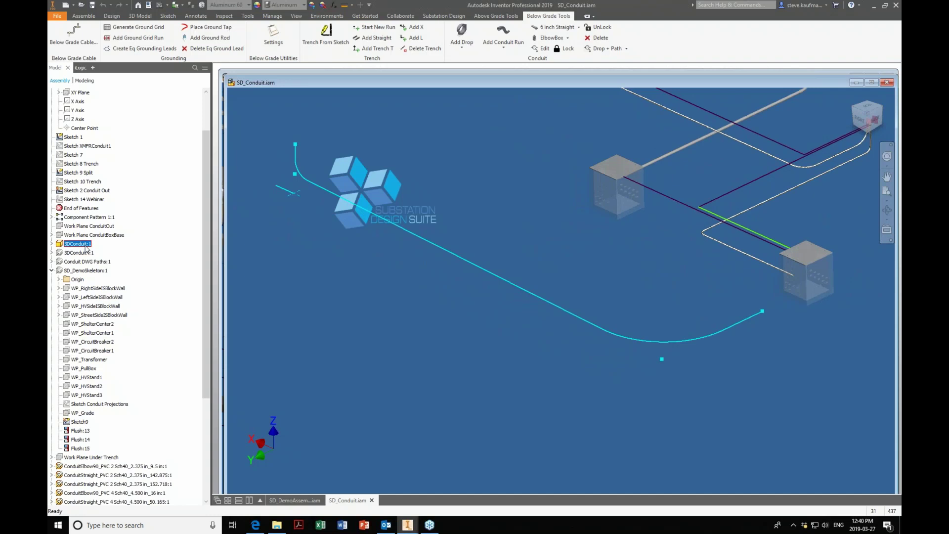
{"action": "right_click", "coordinate": [87, 248]}
{"action": "left_click", "coordinate": [100, 224]}
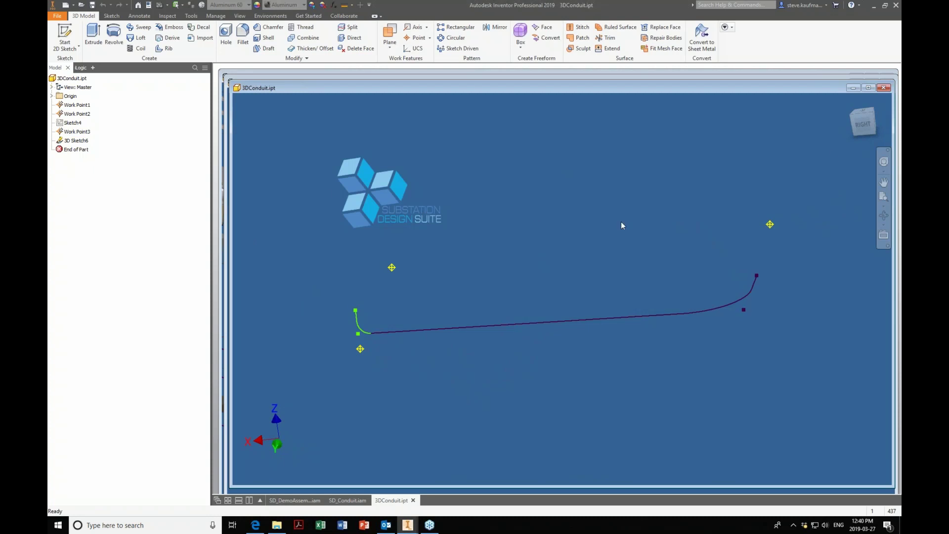
{"action": "left_click", "coordinate": [883, 87]}
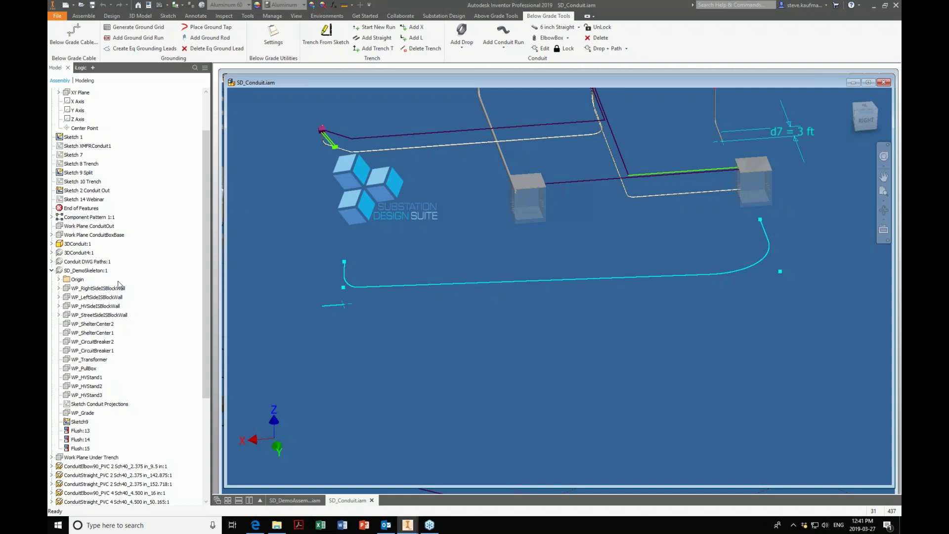
{"action": "left_click", "coordinate": [367, 375]}
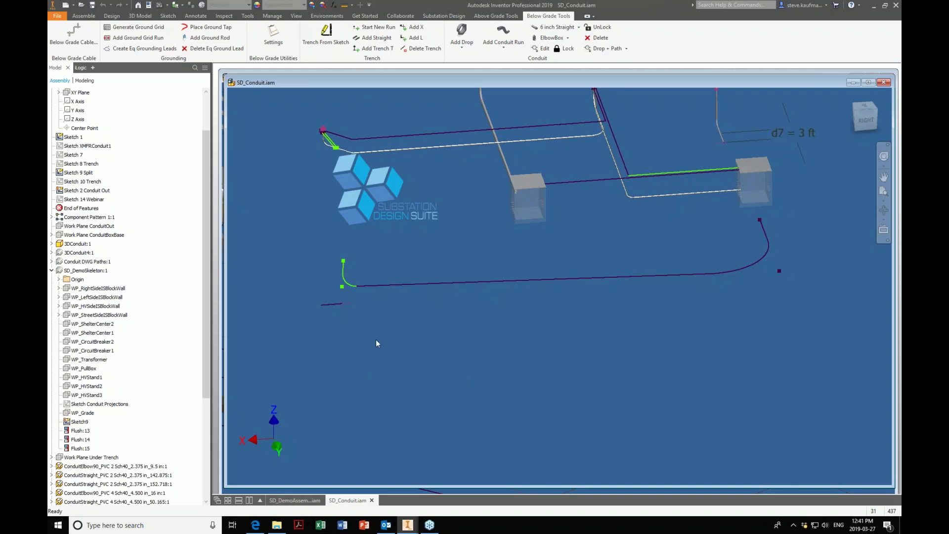
Set the default rigid conduit size to PVC 3 Sch40 R24 in and save the below-grade settings
{"action": "left_click", "coordinate": [502, 53]}
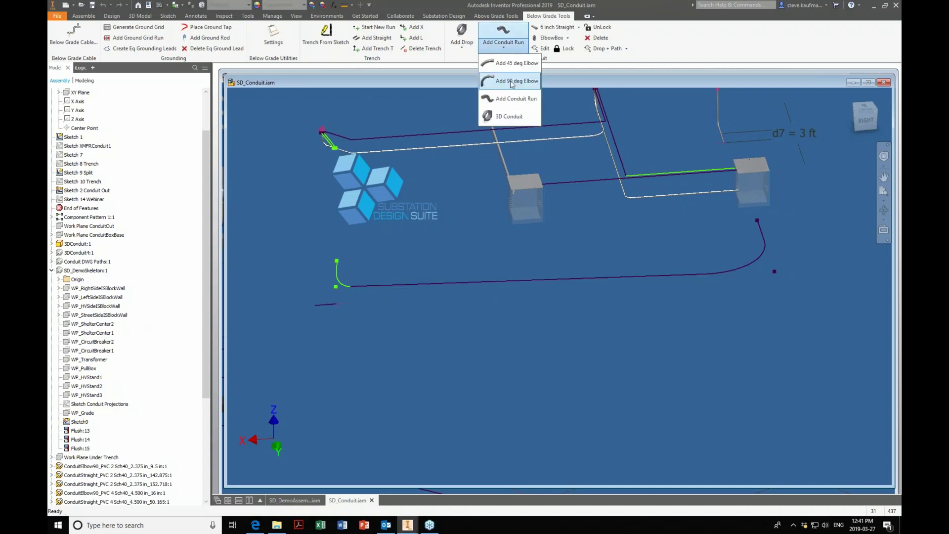
{"action": "left_click", "coordinate": [514, 116]}
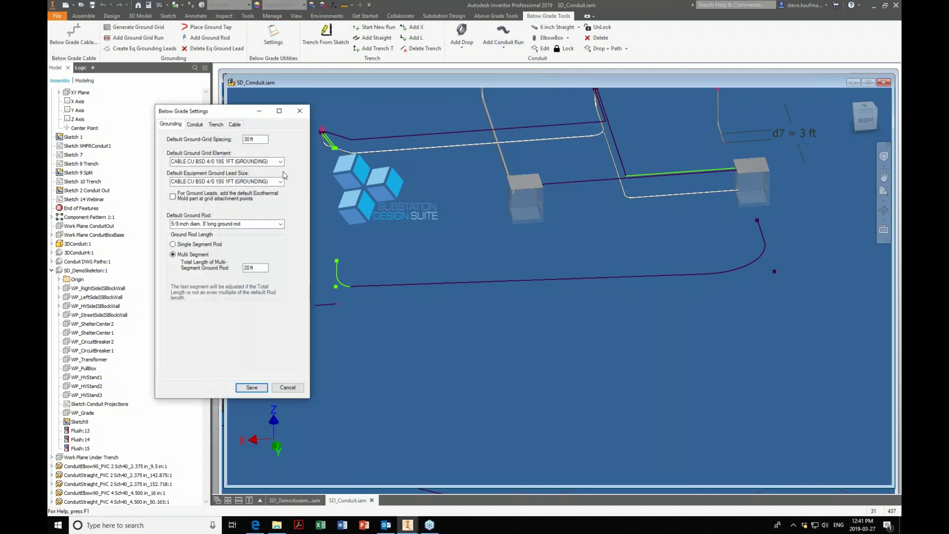
{"action": "left_click", "coordinate": [194, 124]}
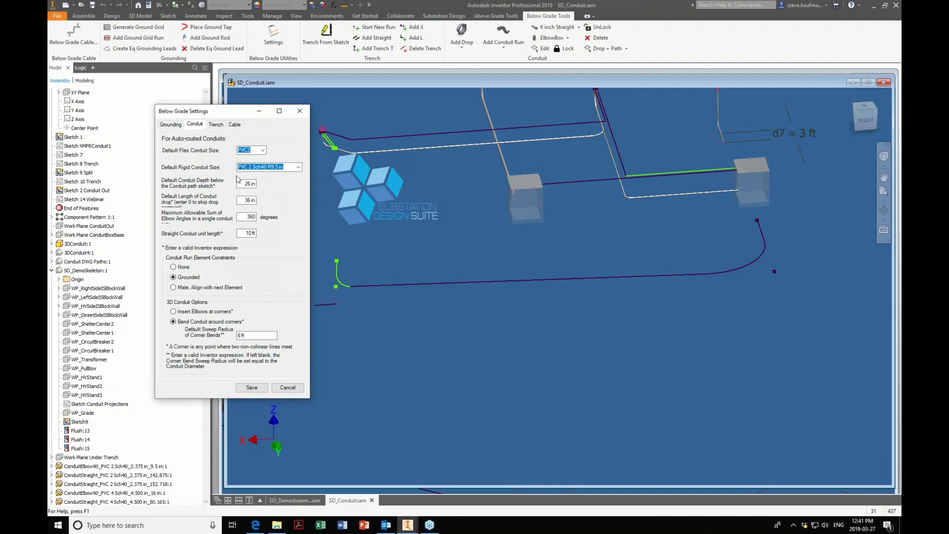
{"action": "left_click", "coordinate": [299, 167]}
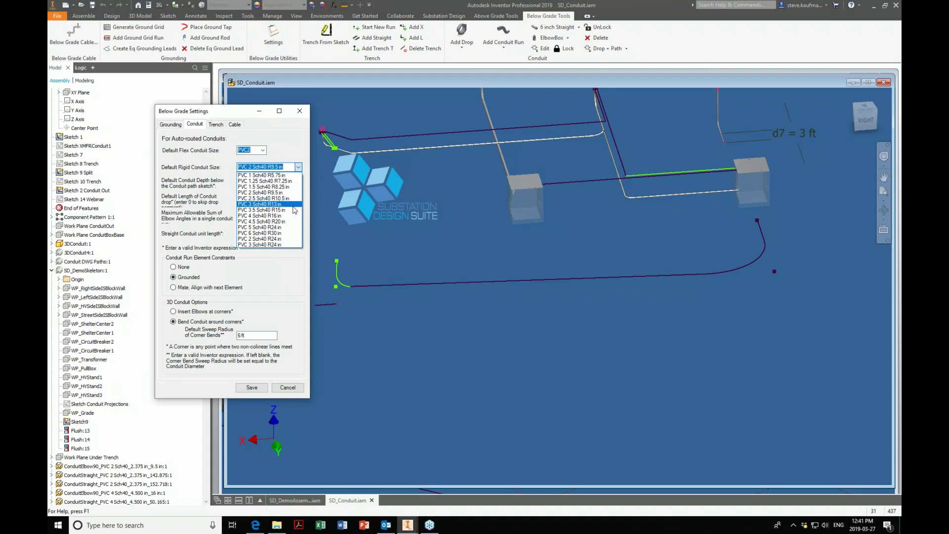
{"action": "left_click", "coordinate": [288, 245]}
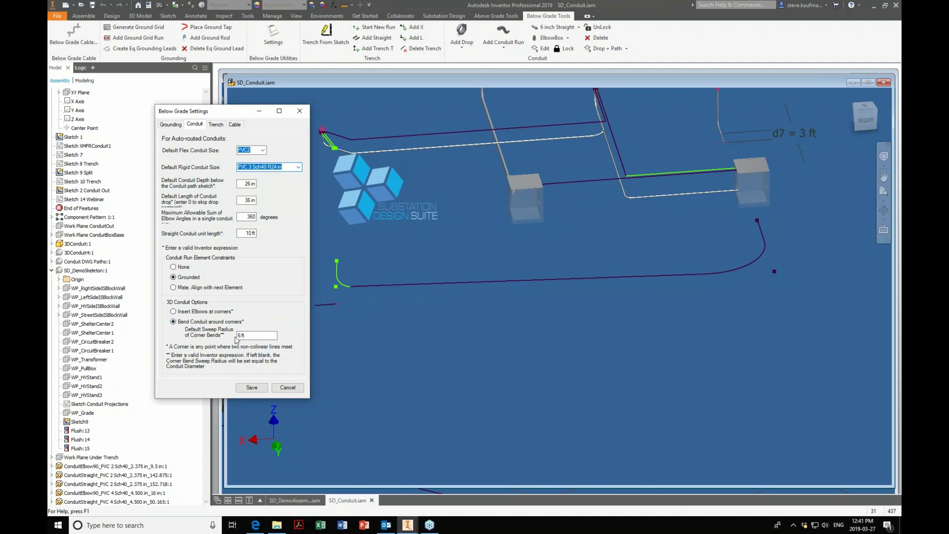
{"action": "left_click", "coordinate": [250, 388]}
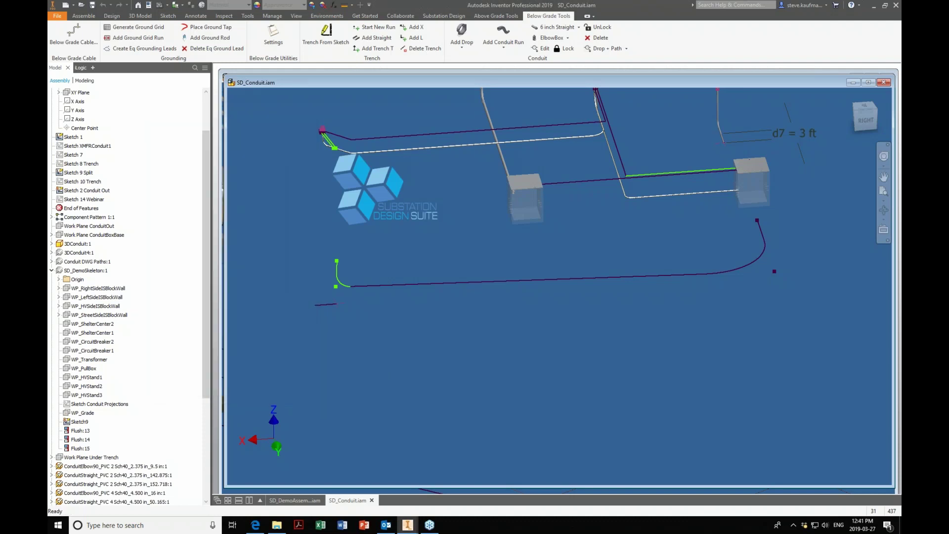
Create a 3D conduit along the long curved 3DConduit sketch path and update the assembly
{"action": "left_click", "coordinate": [504, 49]}
{"action": "left_click", "coordinate": [508, 118]}
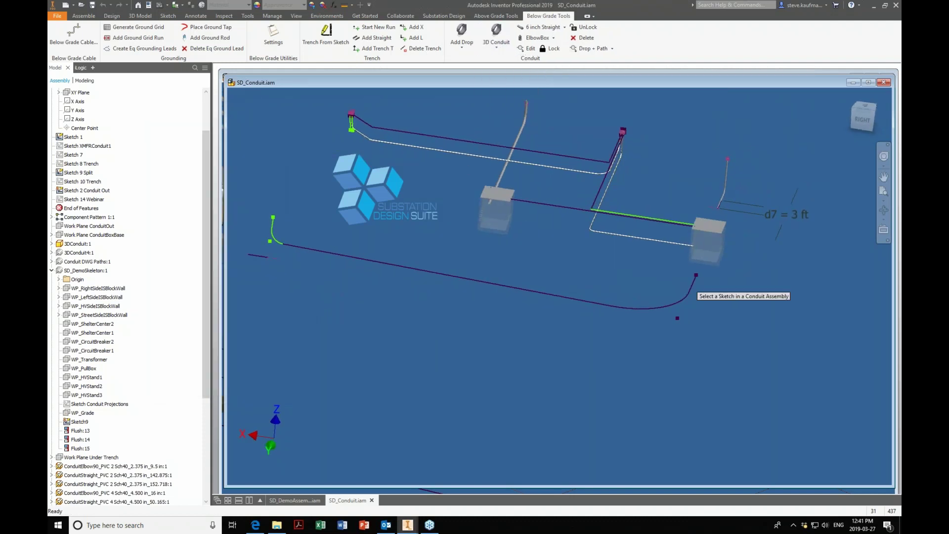
{"action": "left_click", "coordinate": [692, 286]}
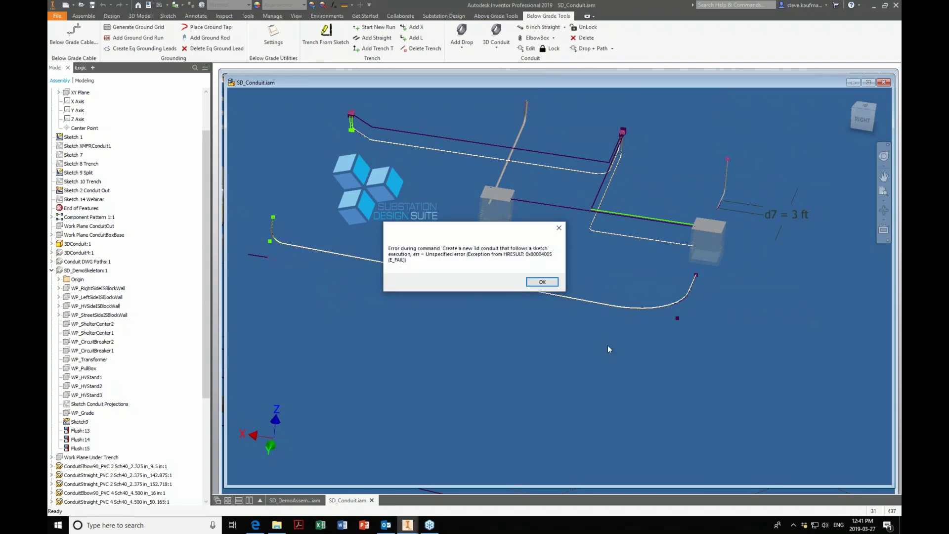
{"action": "left_click", "coordinate": [544, 281]}
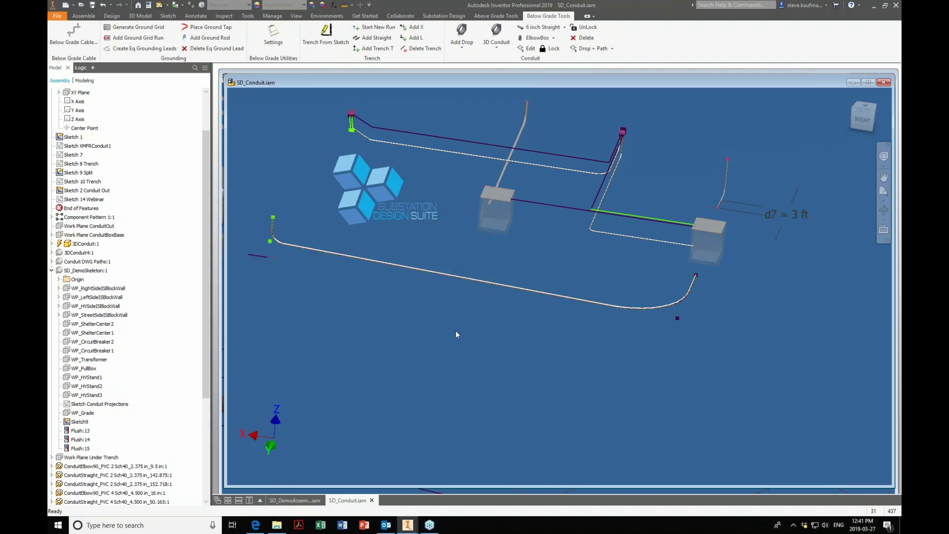
{"action": "left_click", "coordinate": [160, 6]}
{"action": "left_click", "coordinate": [79, 244]}
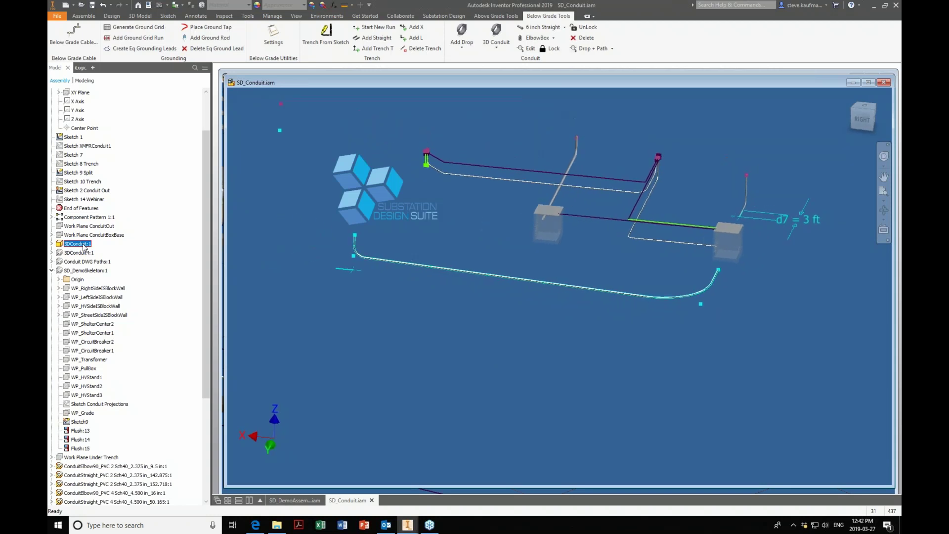
{"action": "left_click", "coordinate": [390, 343]}
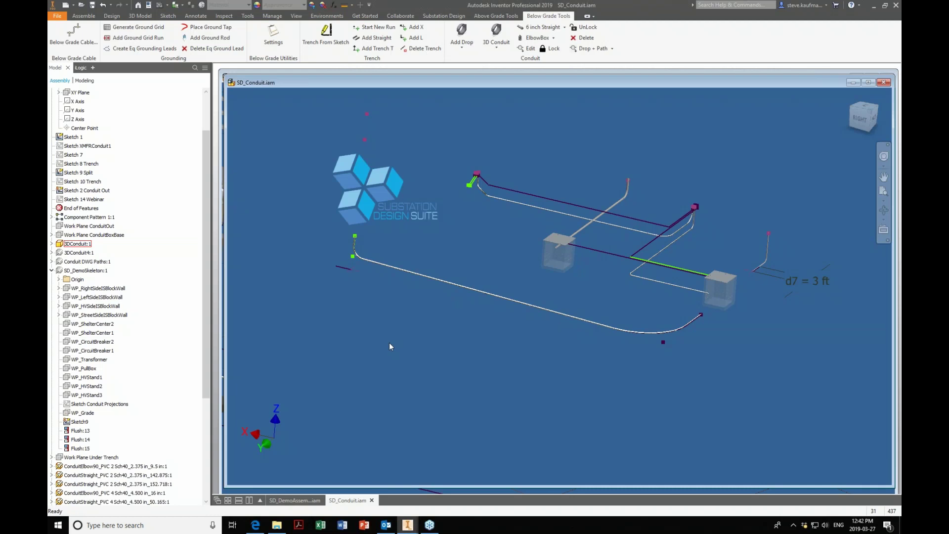
Close SD_Conduit.iam, saving it and its dependents, and close the SD_DemoAssembly.iam window
{"action": "left_click", "coordinate": [886, 84]}
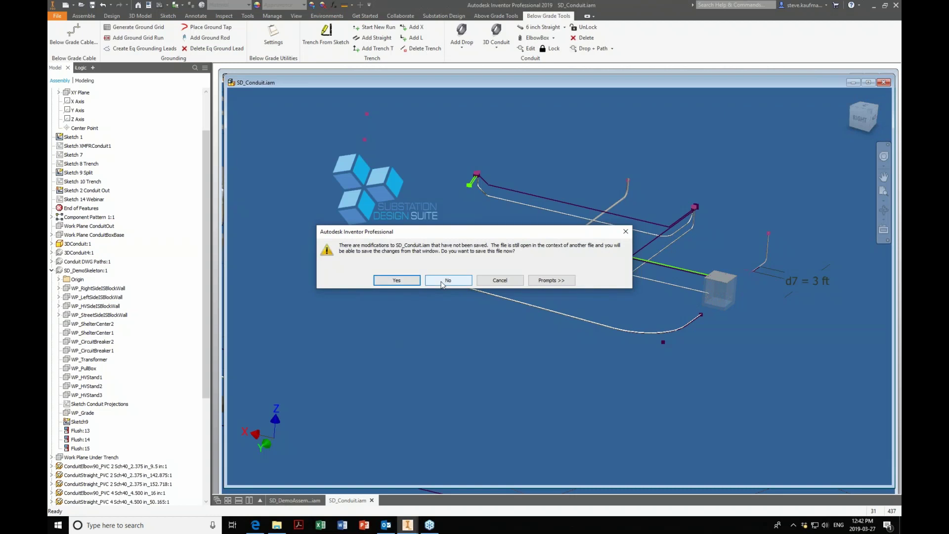
{"action": "left_click", "coordinate": [415, 281]}
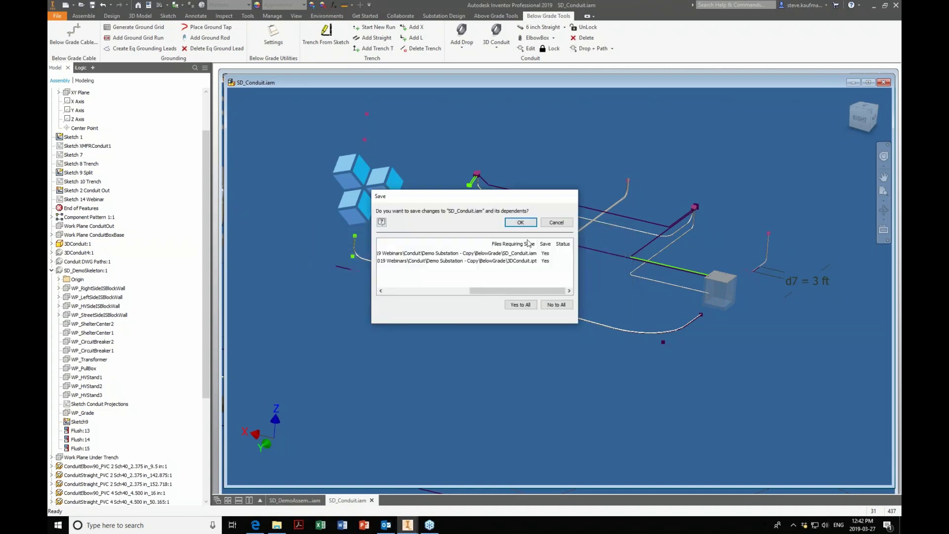
{"action": "key", "text": "Return"}
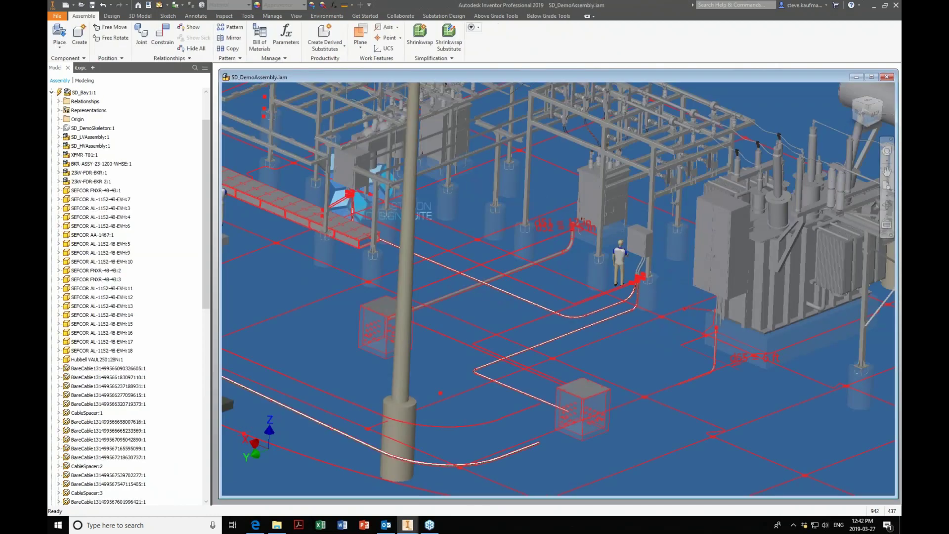
{"action": "left_click", "coordinate": [886, 78]}
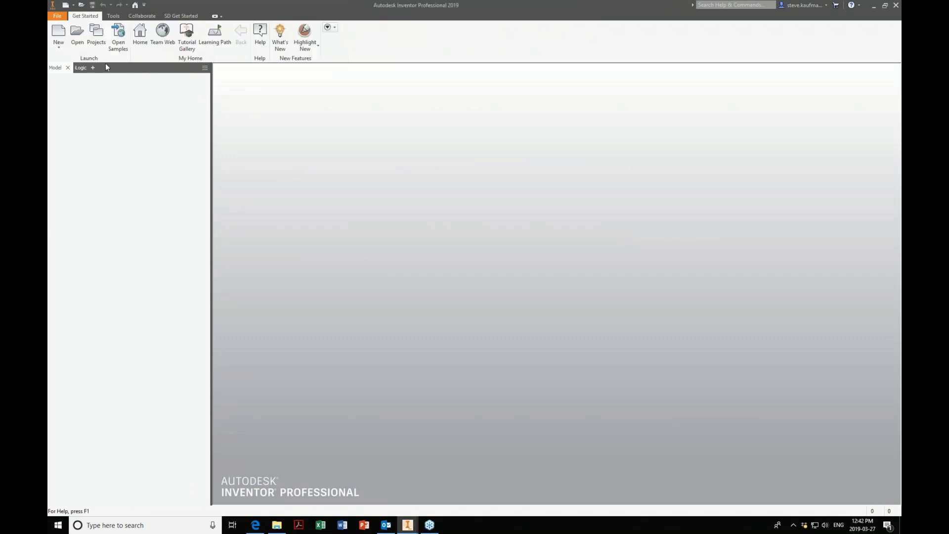
Make CC COPY.ipj from the CC Island - Copy folder the active project
{"action": "left_click", "coordinate": [97, 36]}
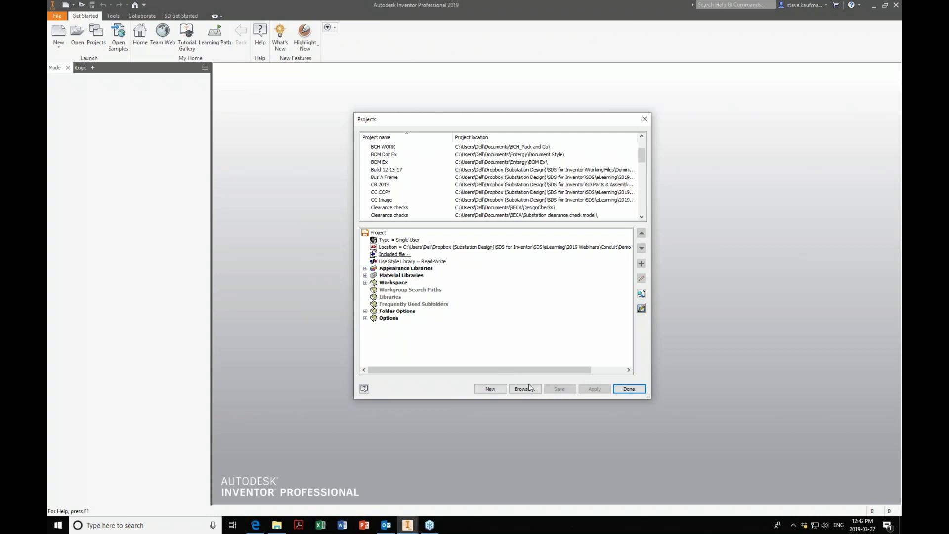
{"action": "left_click", "coordinate": [525, 388]}
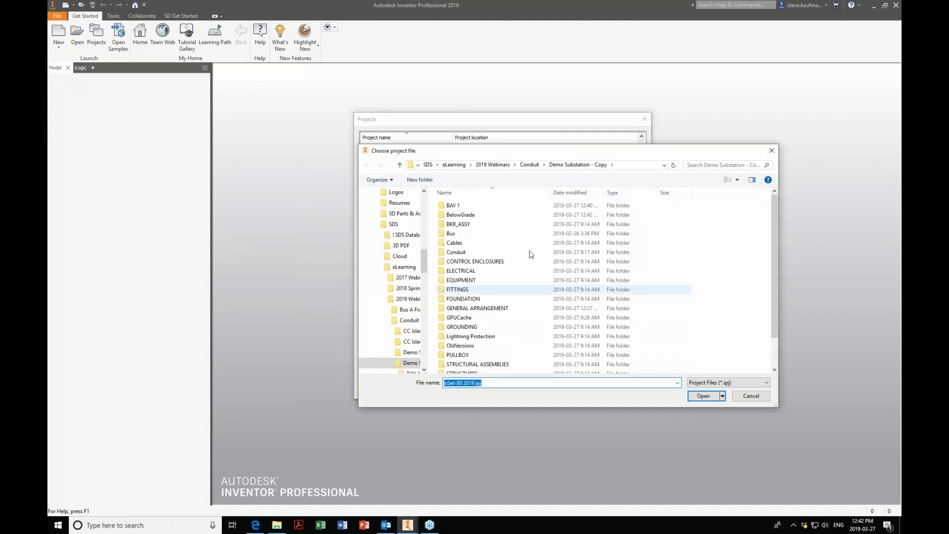
{"action": "left_click", "coordinate": [530, 165]}
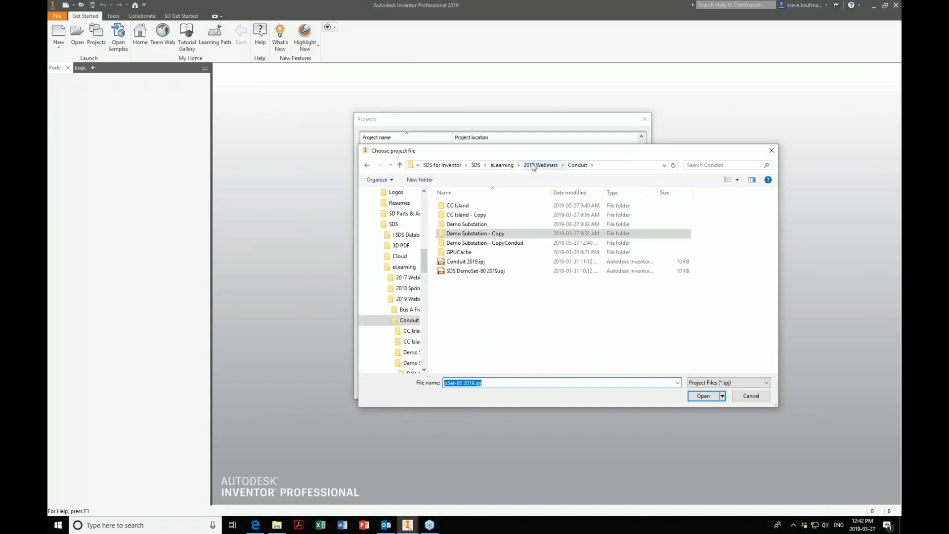
{"action": "double_click", "coordinate": [478, 217]}
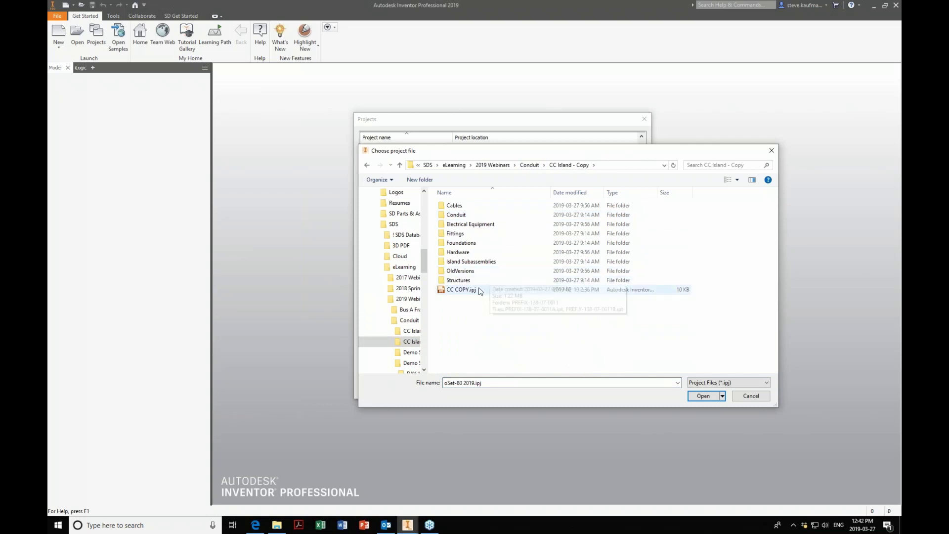
{"action": "double_click", "coordinate": [461, 290]}
{"action": "left_click", "coordinate": [617, 389]}
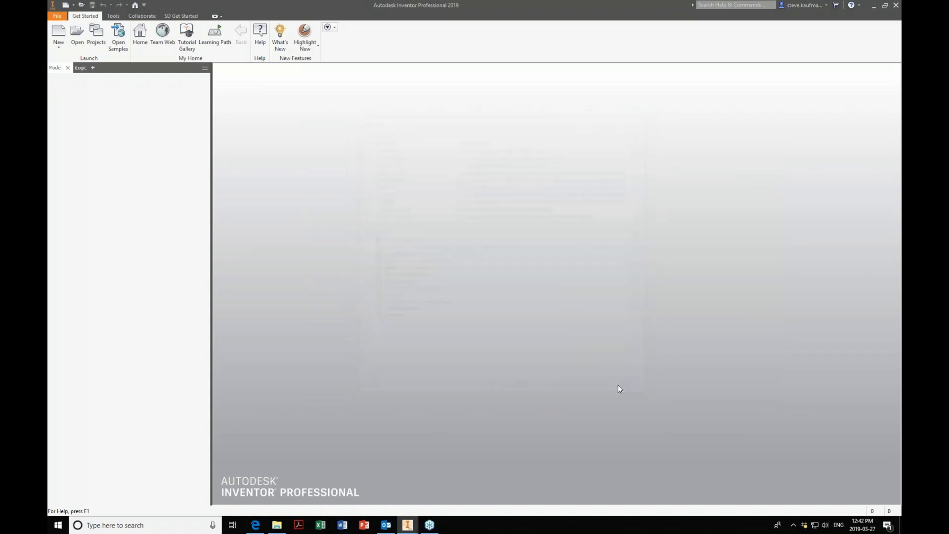
Open the Pot Transformer Island.iam assembly from the project workspace
{"action": "left_click", "coordinate": [76, 34]}
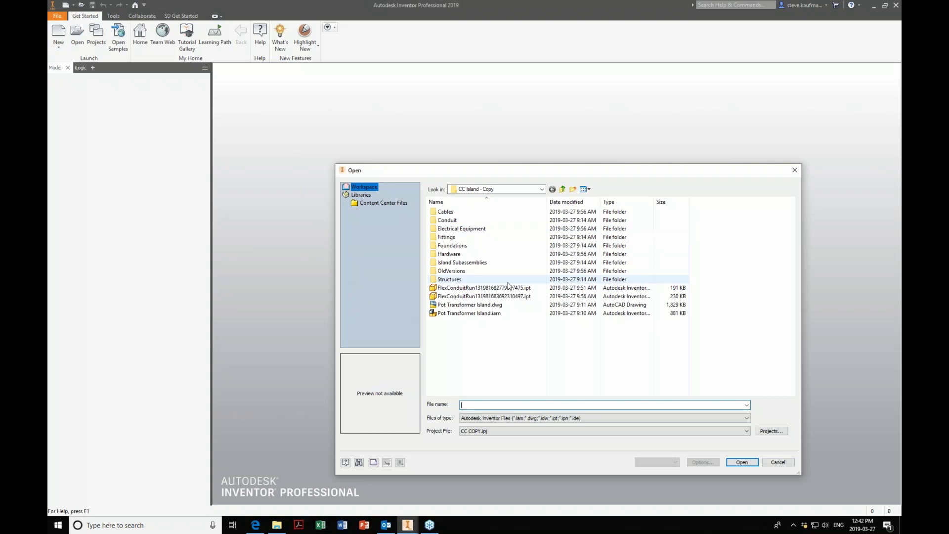
{"action": "left_click", "coordinate": [496, 312]}
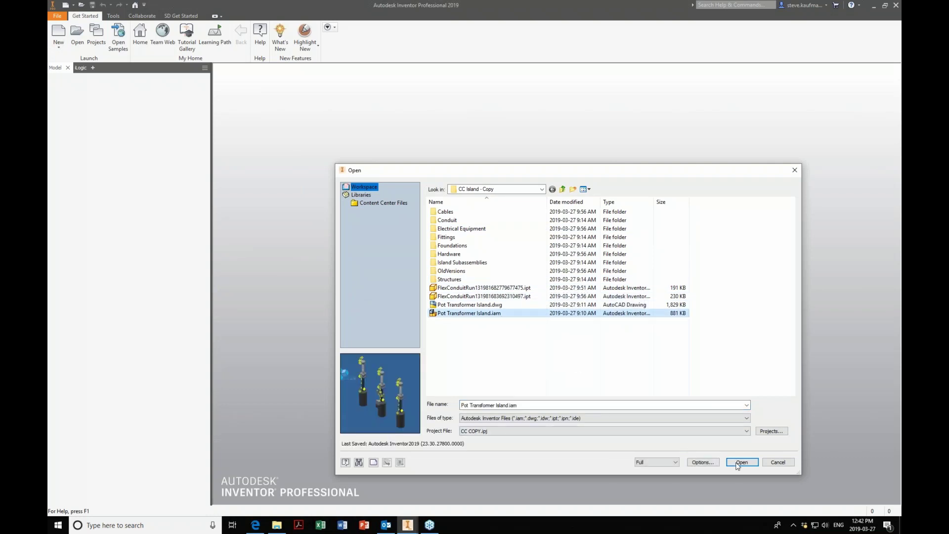
{"action": "left_click", "coordinate": [742, 462]}
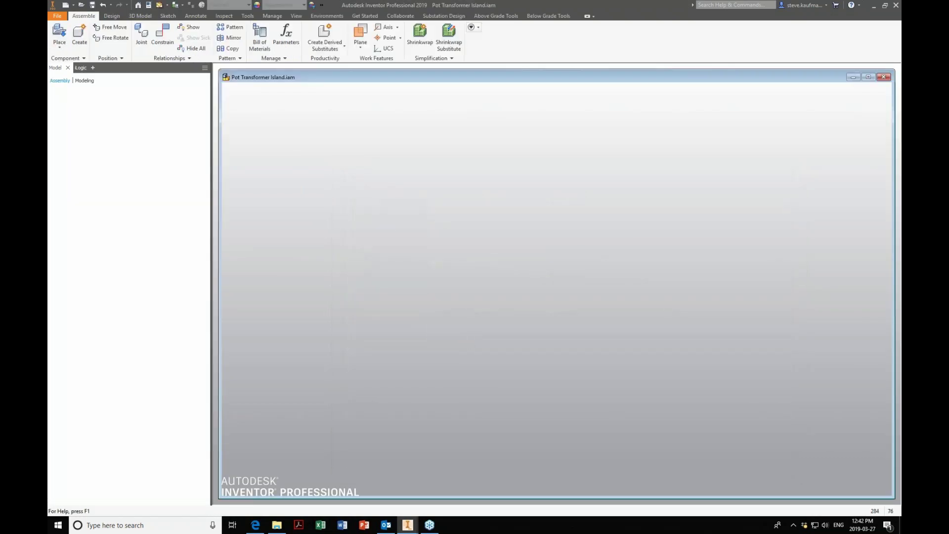
{"action": "left_click", "coordinate": [433, 287]}
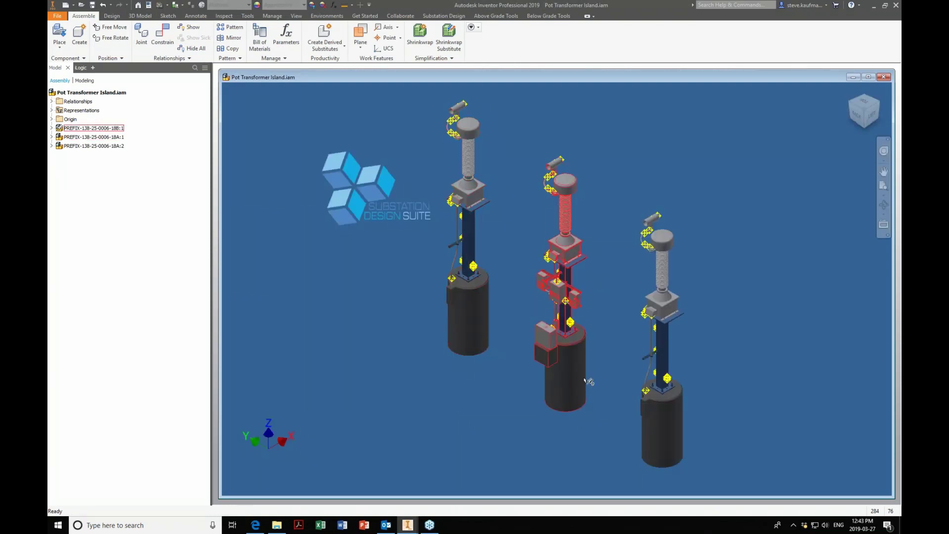
{"action": "middle_click_drag", "start_coordinate": [503, 385], "coordinate": [503, 387], "text": "shift"}
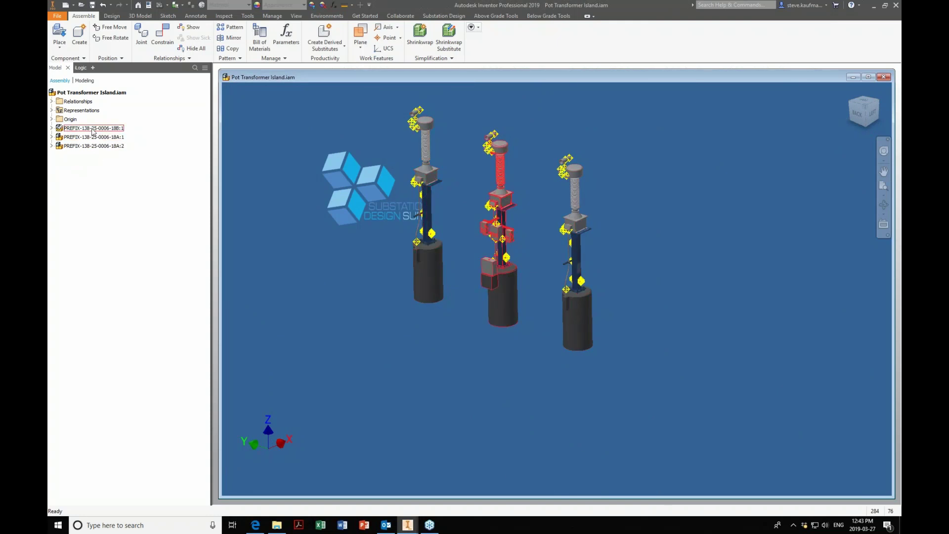
{"action": "left_click", "coordinate": [93, 129]}
{"action": "right_click", "coordinate": [93, 131]}
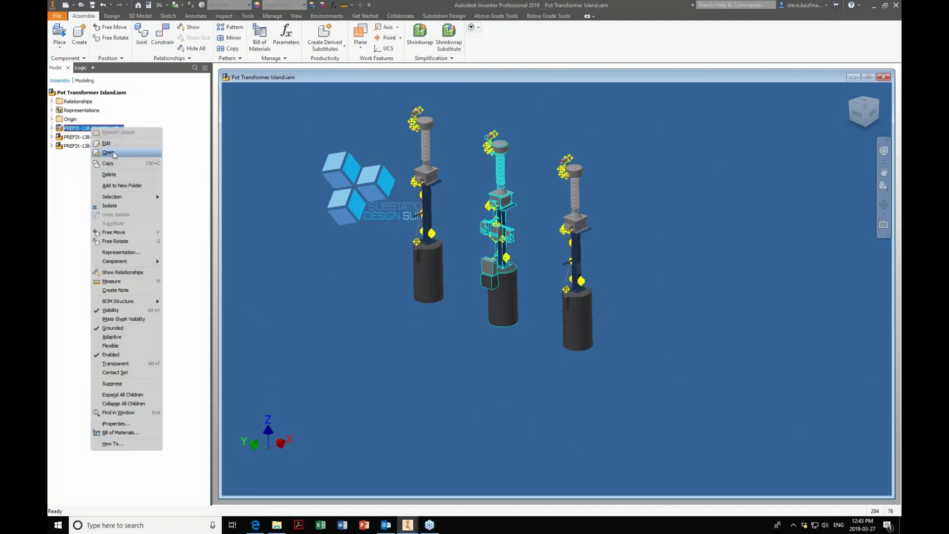
{"action": "left_click", "coordinate": [106, 146]}
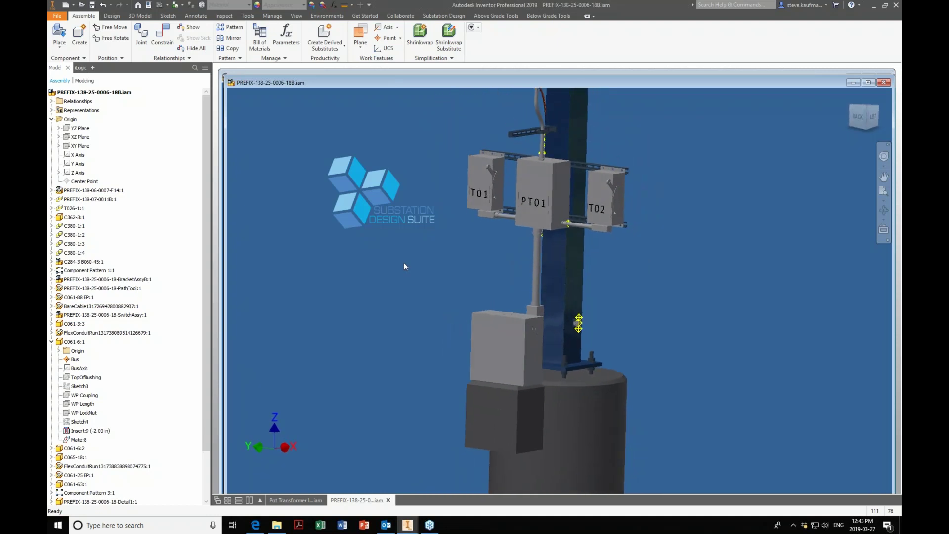
Delete the conduits joining box PT01 to boxes T01 and T02, and the flex conduit above PT01
{"action": "left_click", "coordinate": [548, 16]}
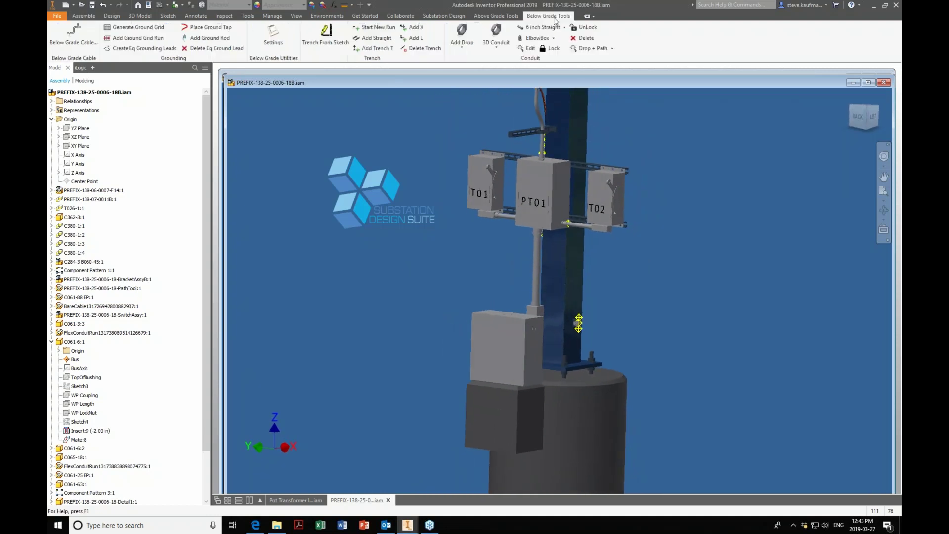
{"action": "left_click", "coordinate": [583, 38]}
{"action": "left_click", "coordinate": [583, 229]}
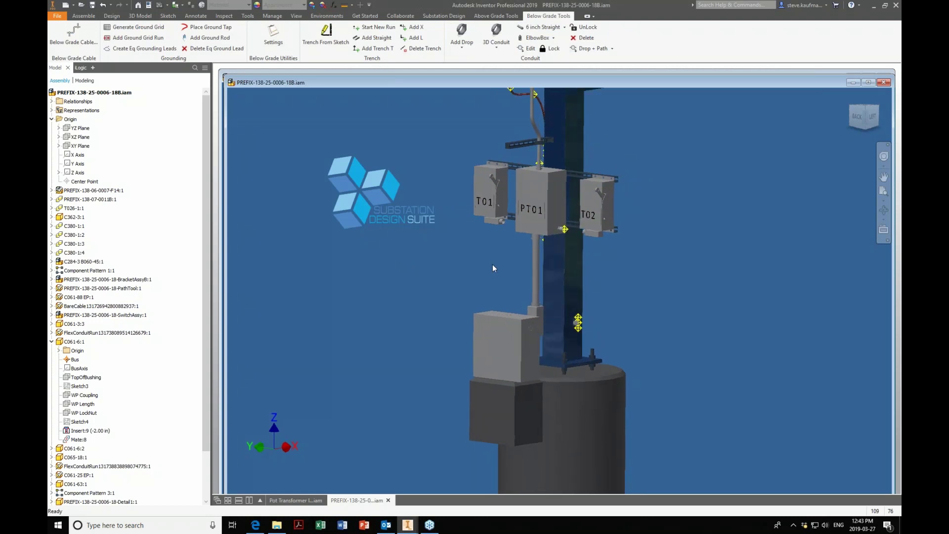
{"action": "left_click", "coordinate": [585, 39]}
{"action": "left_click", "coordinate": [505, 218]}
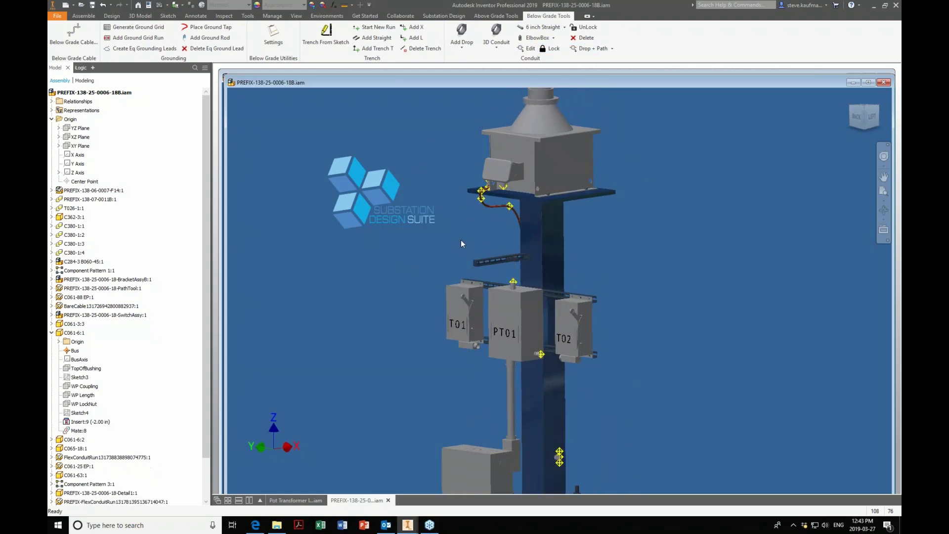
Set the selection filter to part priority and pick the conduit fitting beneath box T01
{"action": "scroll", "coordinate": [414, 218], "scroll_direction": "up", "scroll_amount": 5}
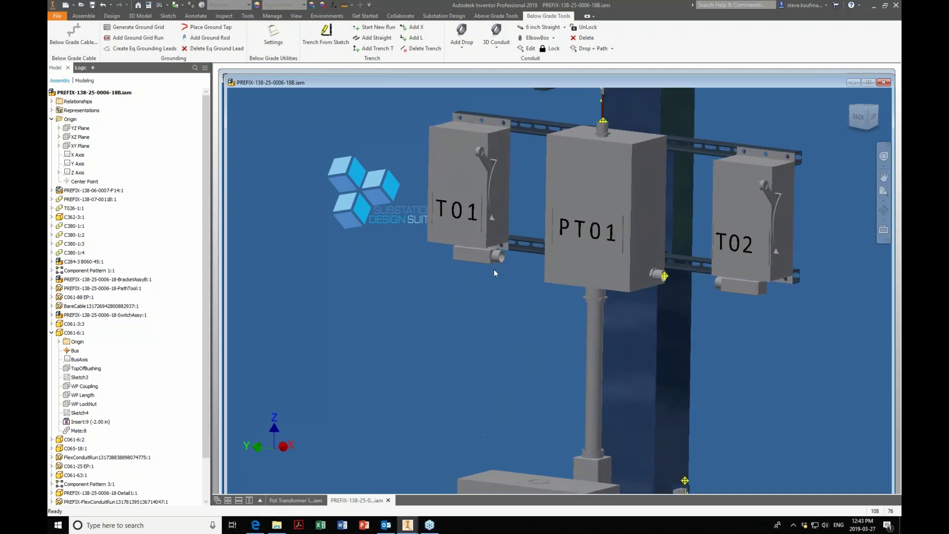
{"action": "left_click", "coordinate": [174, 6]}
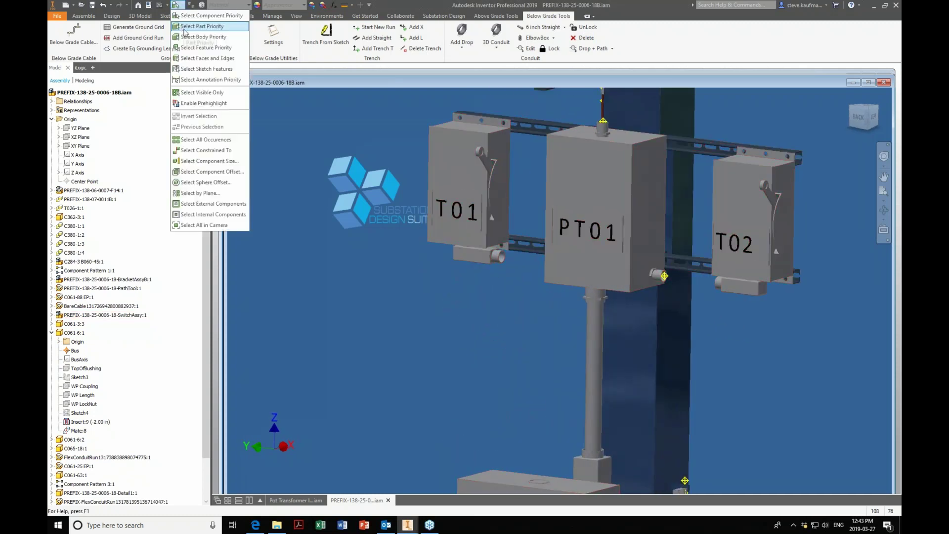
{"action": "left_click", "coordinate": [184, 29]}
{"action": "left_click", "coordinate": [482, 254]}
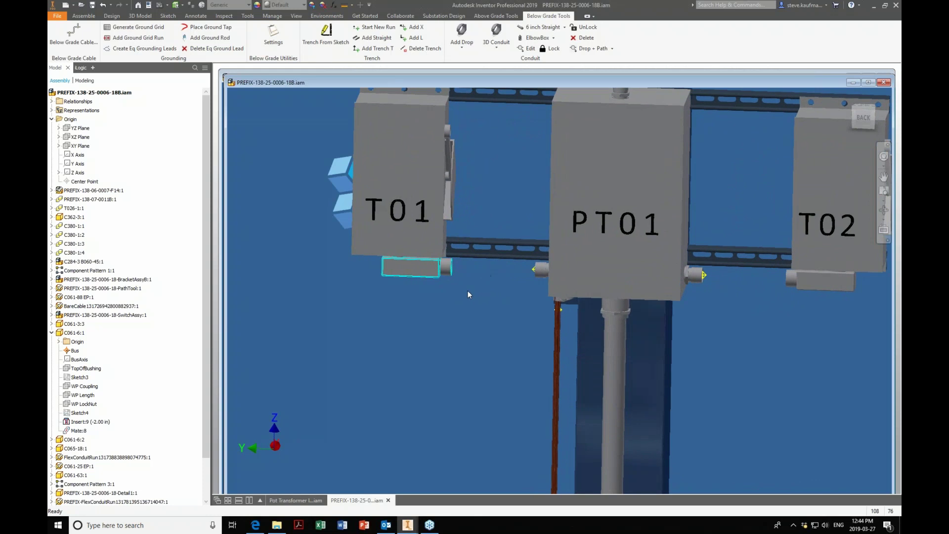
{"action": "left_click", "coordinate": [468, 291]}
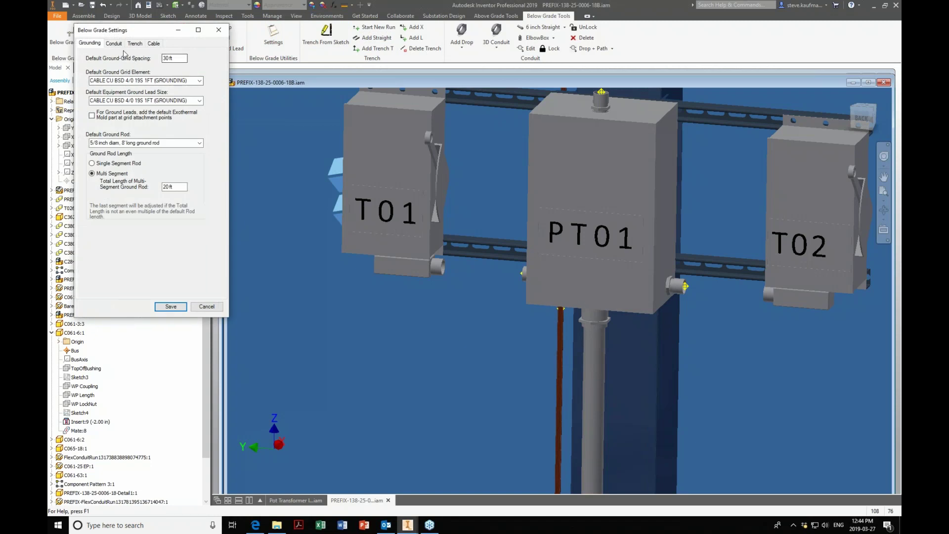
Set the default flex conduit size to EMT 1-1 in the Below Grade Settings and save them
{"action": "left_click", "coordinate": [114, 44]}
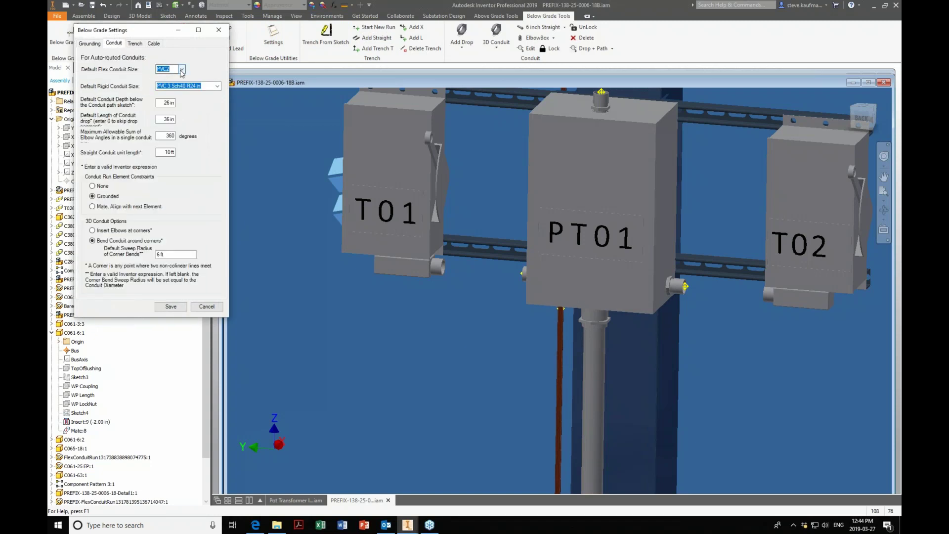
{"action": "left_click", "coordinate": [183, 69]}
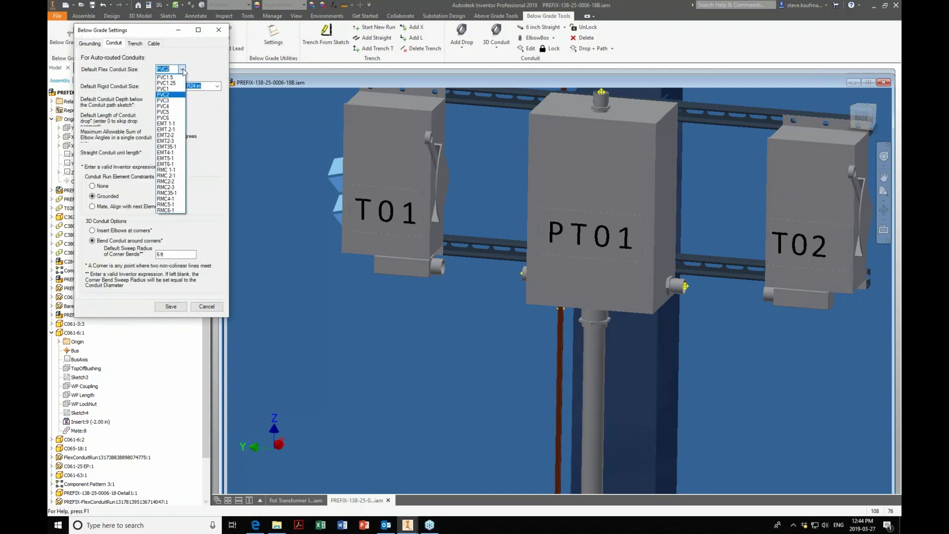
{"action": "left_click", "coordinate": [178, 125]}
{"action": "left_click", "coordinate": [171, 307]}
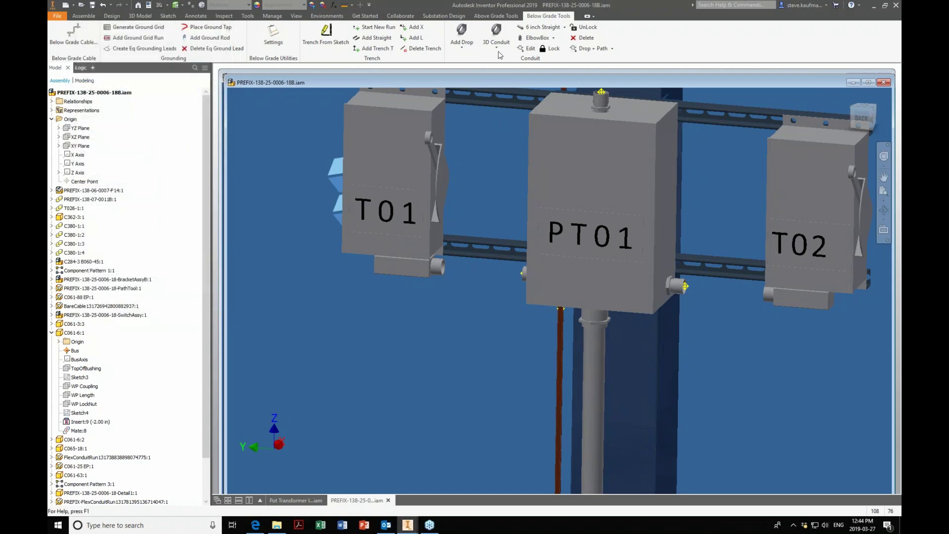
Add a conduit run from the fitting beneath box T01 to the facing fitting on the side of box PT01
{"action": "left_click", "coordinate": [496, 46]}
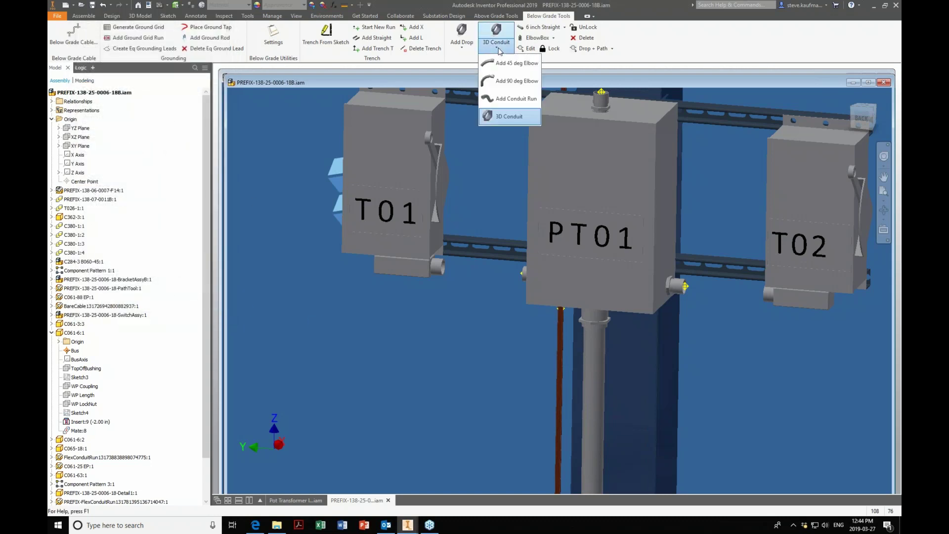
{"action": "left_click", "coordinate": [516, 99]}
{"action": "left_click", "coordinate": [434, 269]}
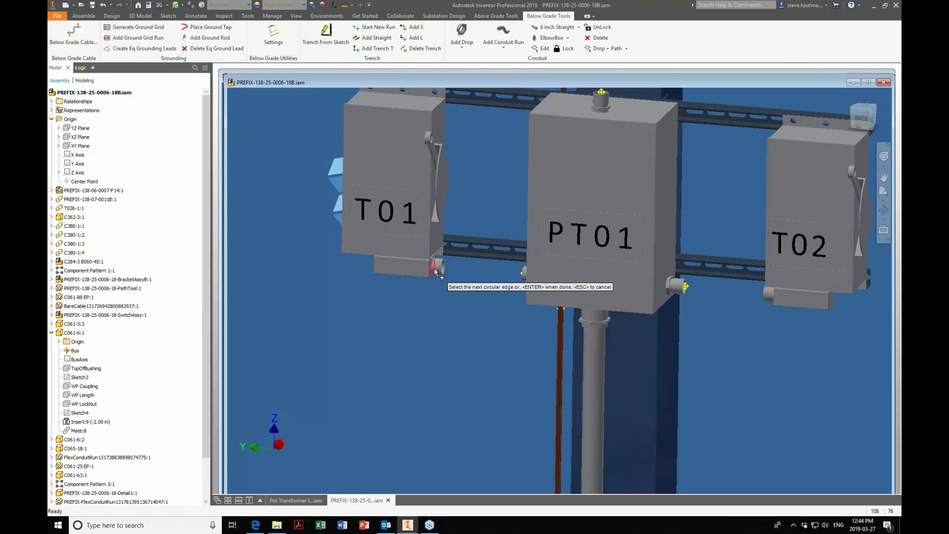
{"action": "middle_click_drag", "start_coordinate": [500, 277], "coordinate": [536, 290], "text": "shift"}
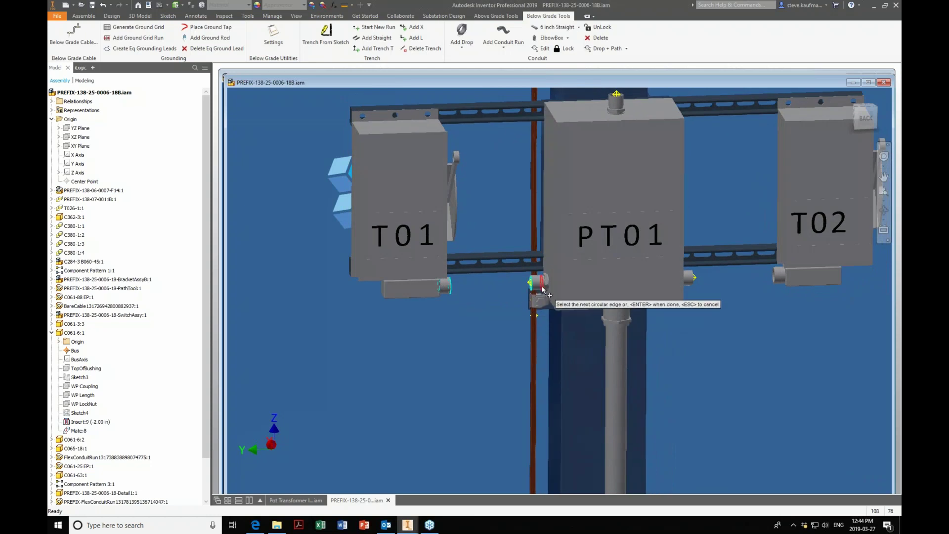
{"action": "left_click", "coordinate": [542, 289]}
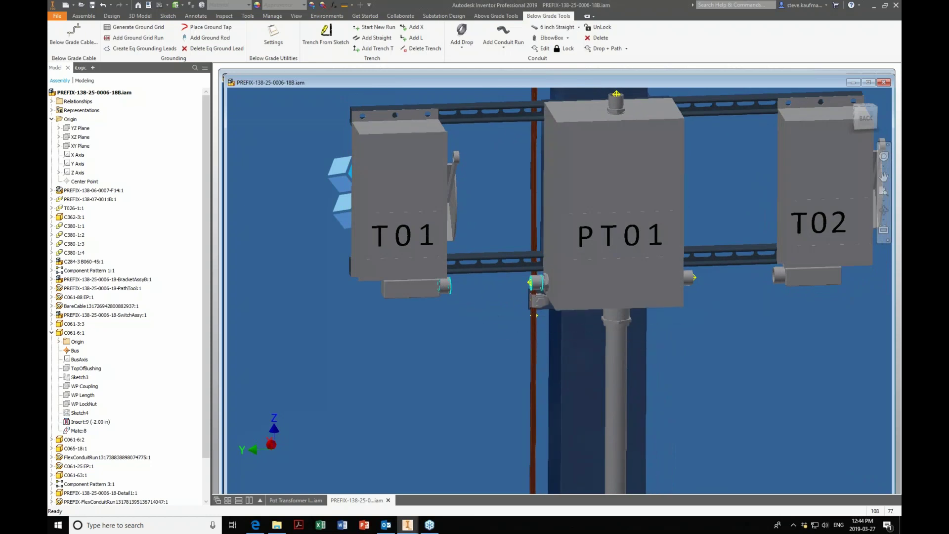
{"action": "scroll", "coordinate": [601, 228], "scroll_direction": "down", "scroll_amount": 3}
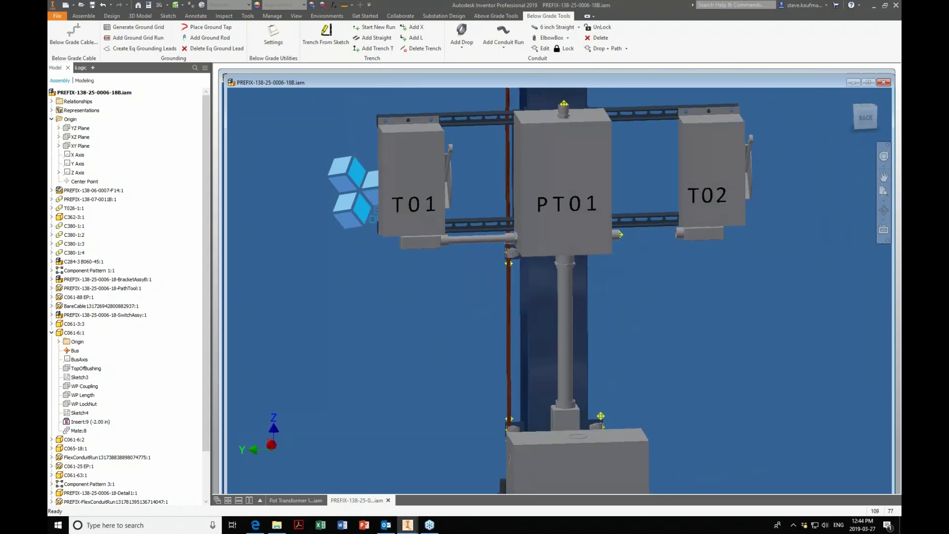
{"action": "key", "text": "F5"}
Add a conduit run from the side fitting on box PT01 to the fitting beneath box T02
{"action": "left_click", "coordinate": [503, 35]}
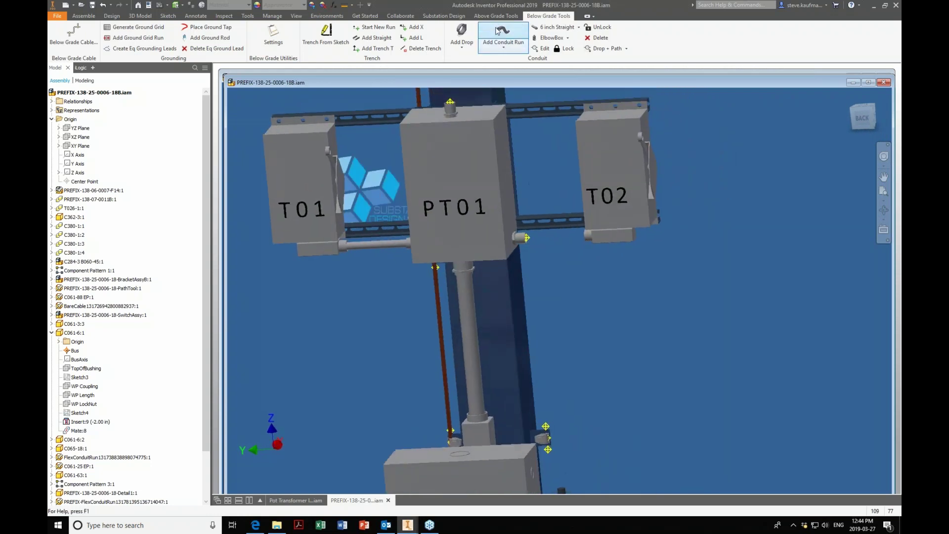
{"action": "left_click", "coordinate": [522, 242]}
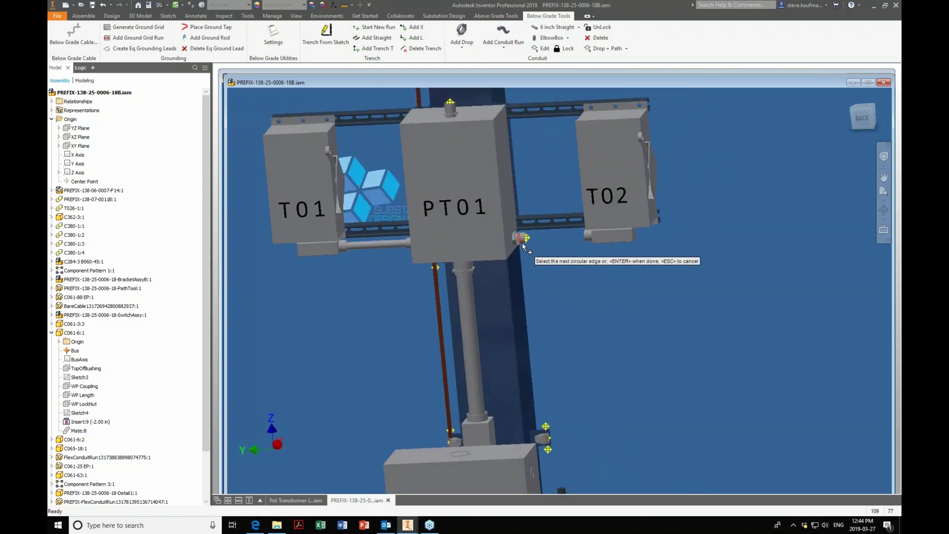
{"action": "left_click", "coordinate": [585, 238]}
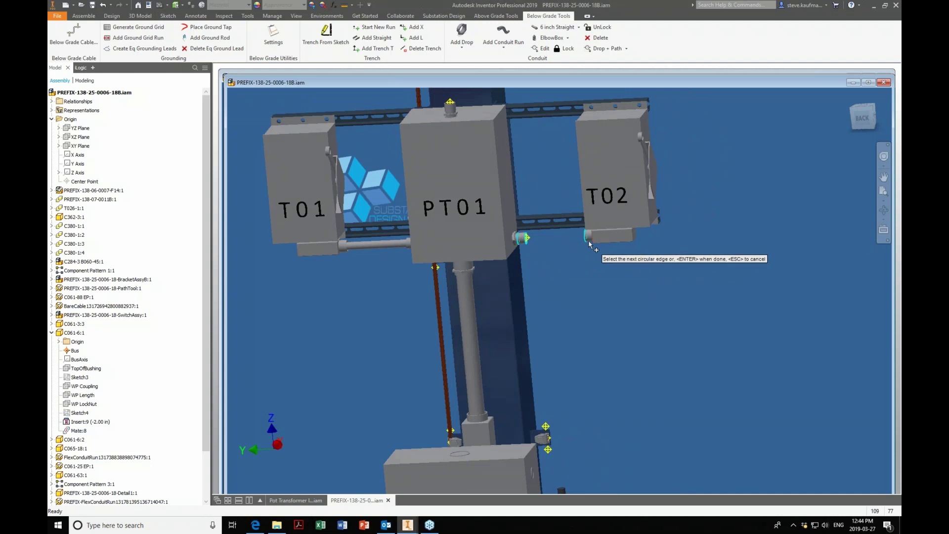
{"action": "key", "text": "F5"}
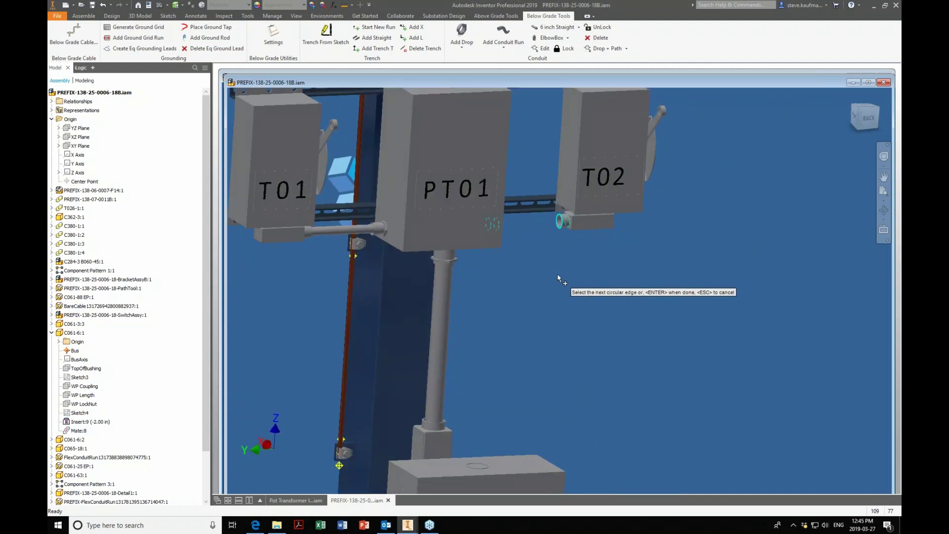
{"action": "key", "text": "F5"}
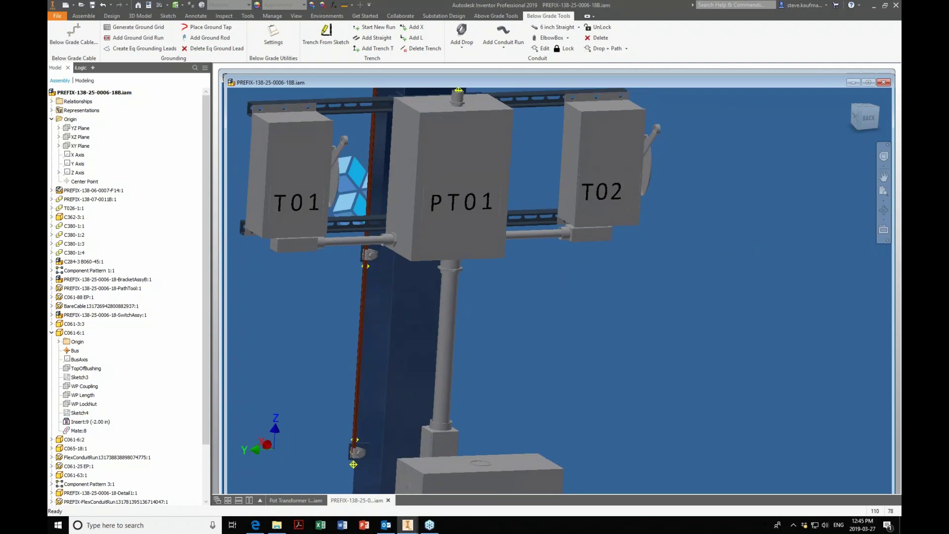
{"action": "key", "text": "F5"}
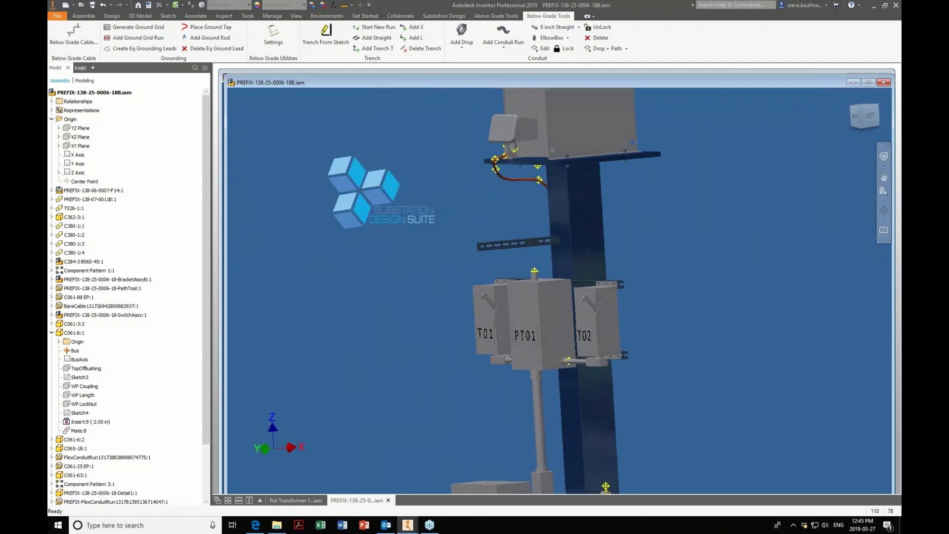
{"action": "key", "text": "F5"}
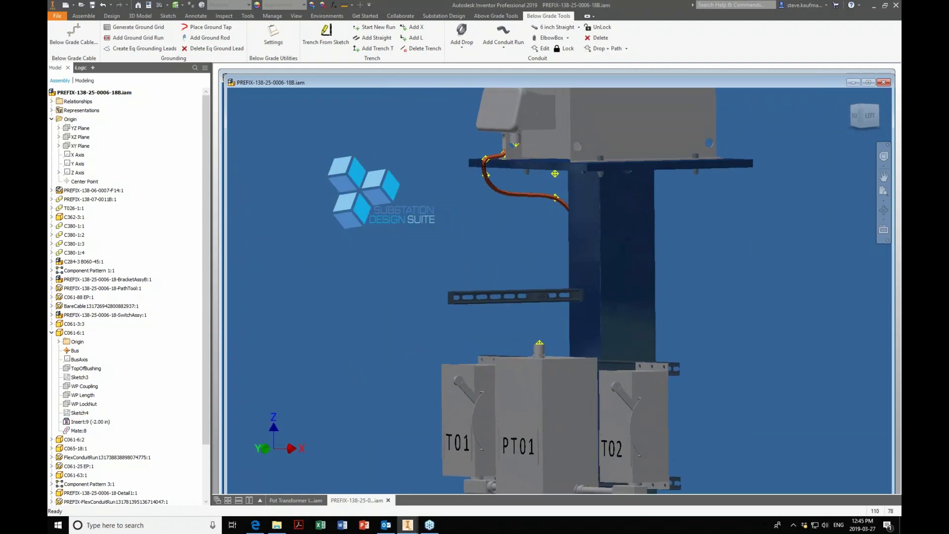
{"action": "left_click", "coordinate": [296, 500]}
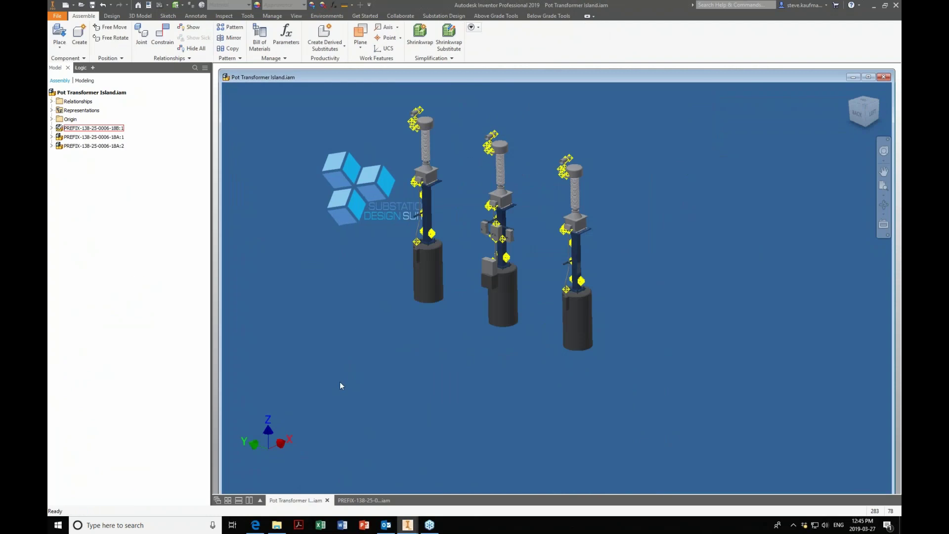
{"action": "key", "text": "F5"}
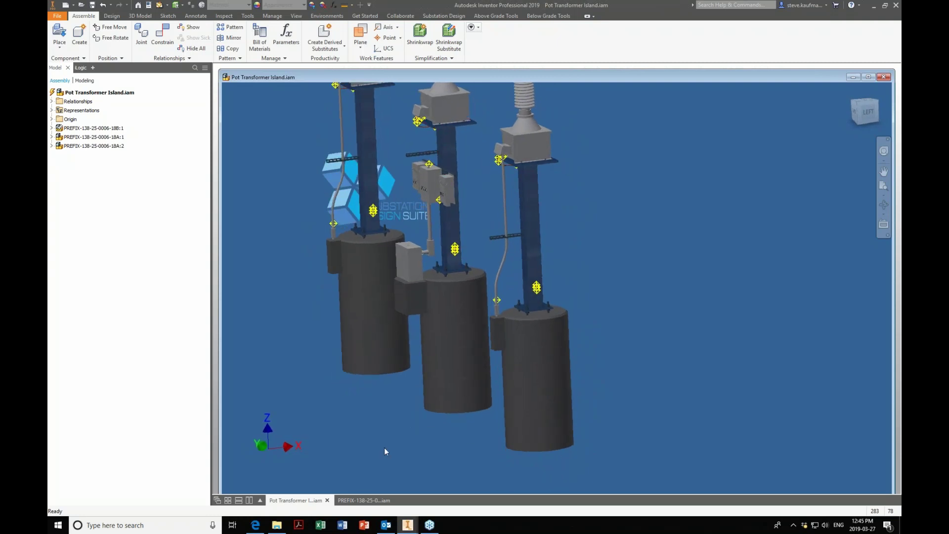
{"action": "left_click", "coordinate": [362, 500]}
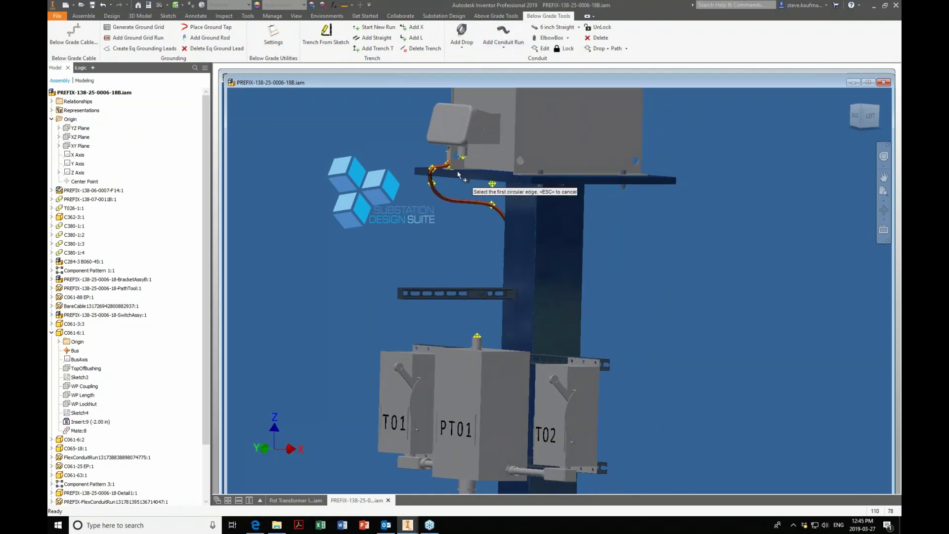
Try a conduit run from the upper transformer junction box fitting through the strut clamp to the fitting atop PT01, and delete it
{"action": "left_click", "coordinate": [463, 150]}
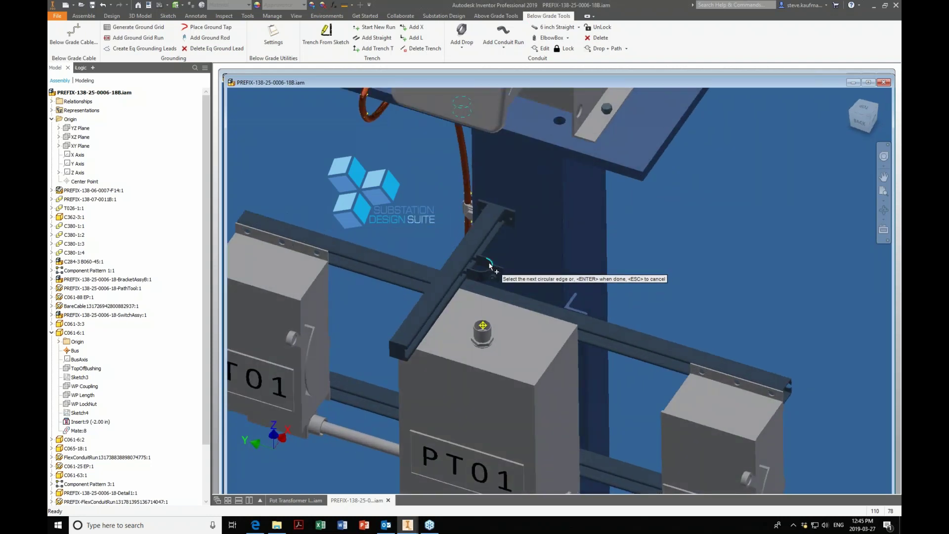
{"action": "left_click", "coordinate": [483, 339]}
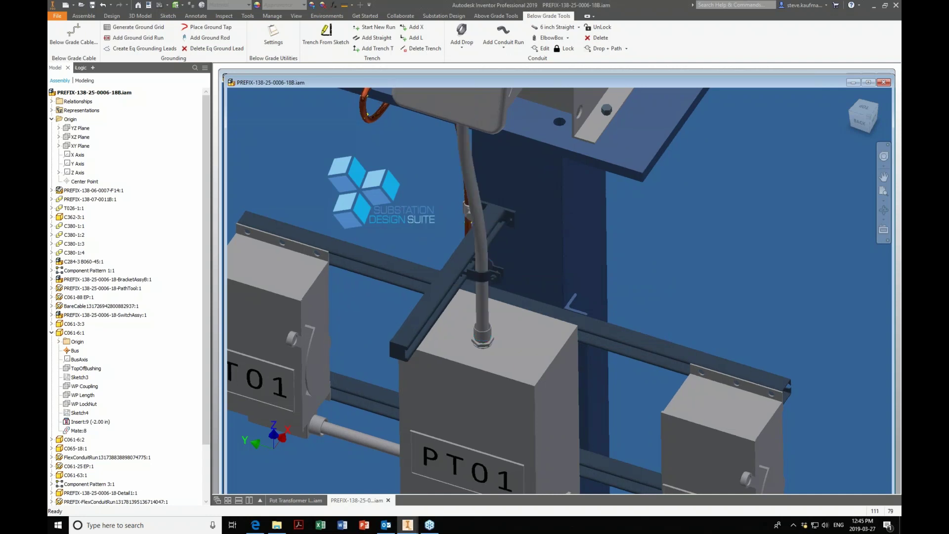
{"action": "scroll", "coordinate": [494, 306], "scroll_direction": "down", "scroll_amount": 3}
{"action": "middle_click_drag", "start_coordinate": [494, 316], "coordinate": [662, 270], "text": "shift"}
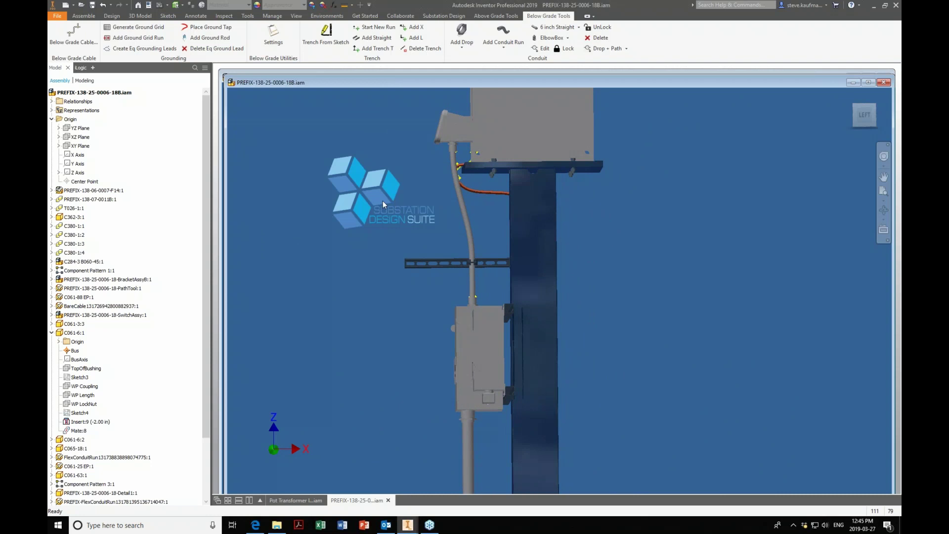
{"action": "left_click", "coordinate": [600, 39]}
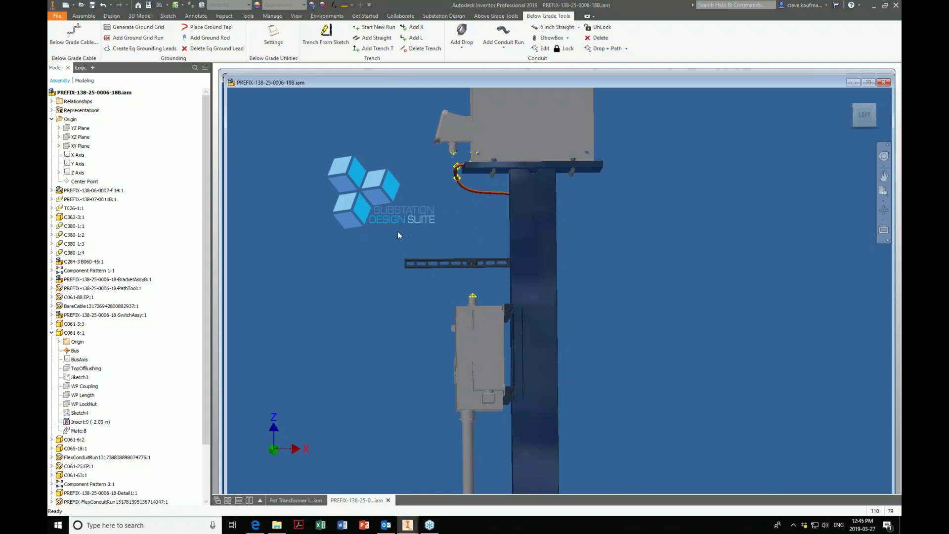
{"action": "middle_click_drag", "start_coordinate": [397, 231], "coordinate": [381, 205], "text": "shift"}
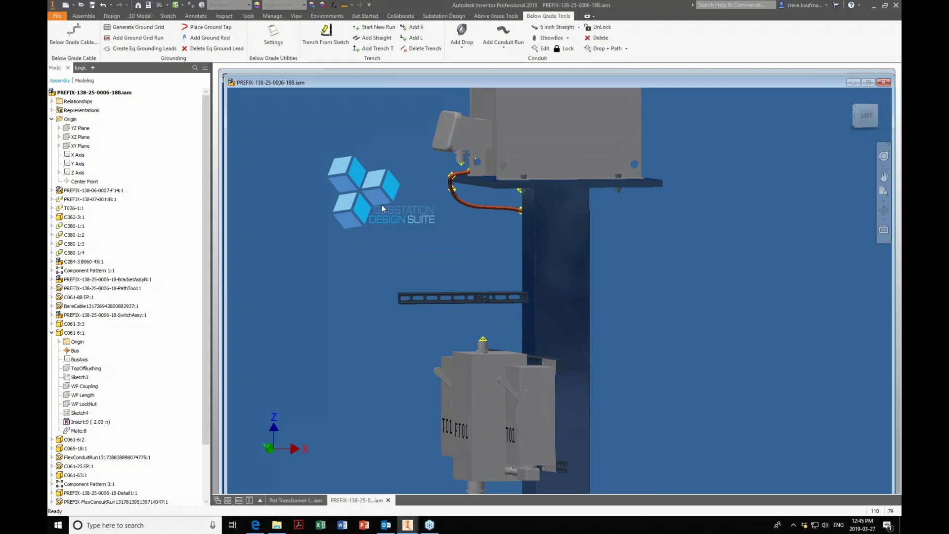
Pattern the fitting beneath the upper junction box downward along the Z axis, with 2 instances spaced 6 in apart
{"action": "left_click", "coordinate": [83, 15]}
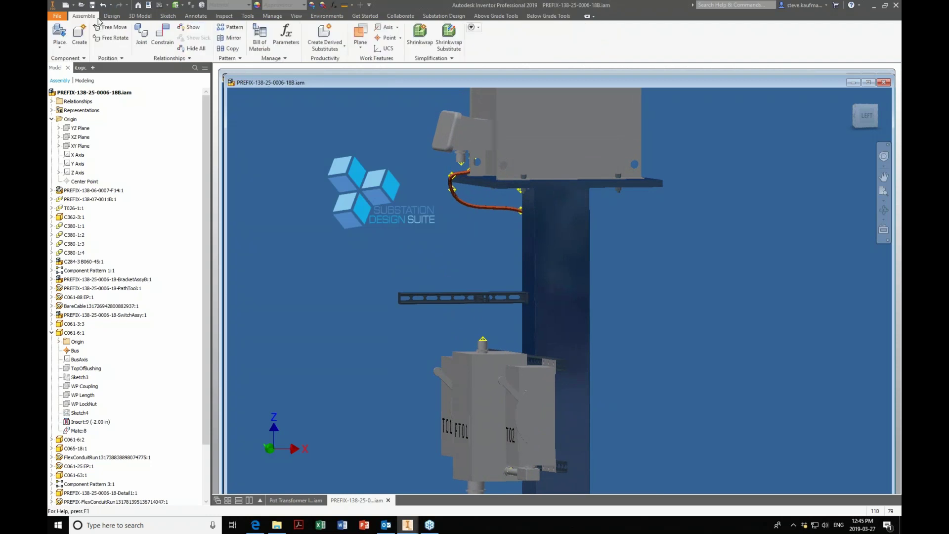
{"action": "left_click", "coordinate": [230, 27]}
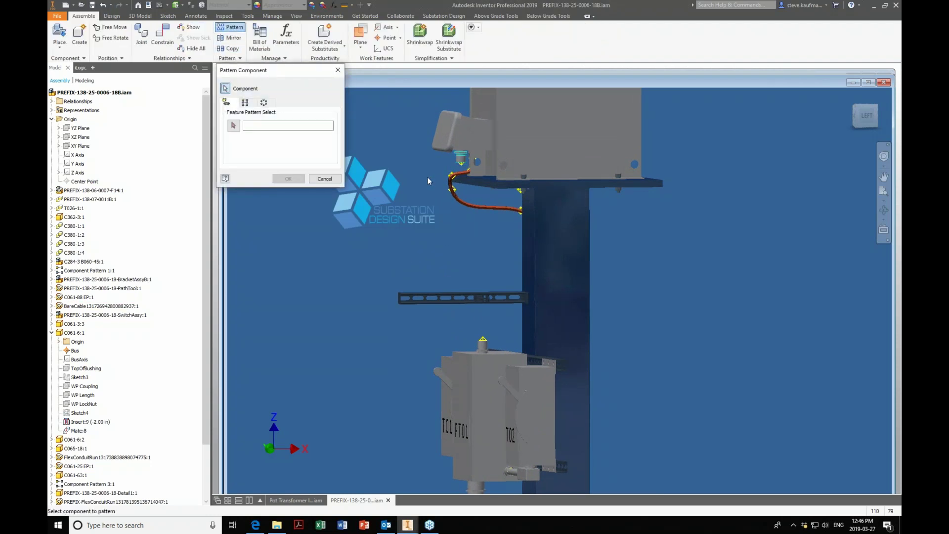
{"action": "left_click", "coordinate": [244, 103]}
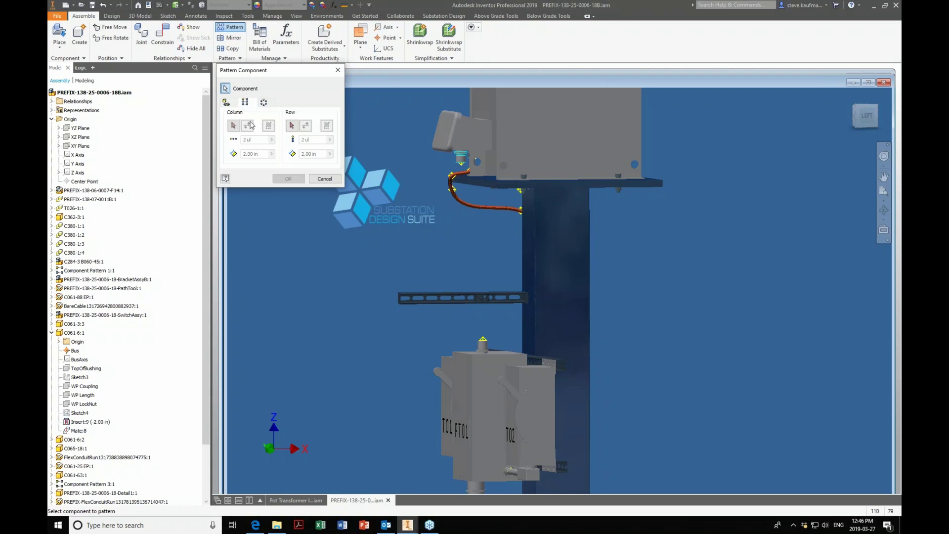
{"action": "left_click", "coordinate": [237, 127]}
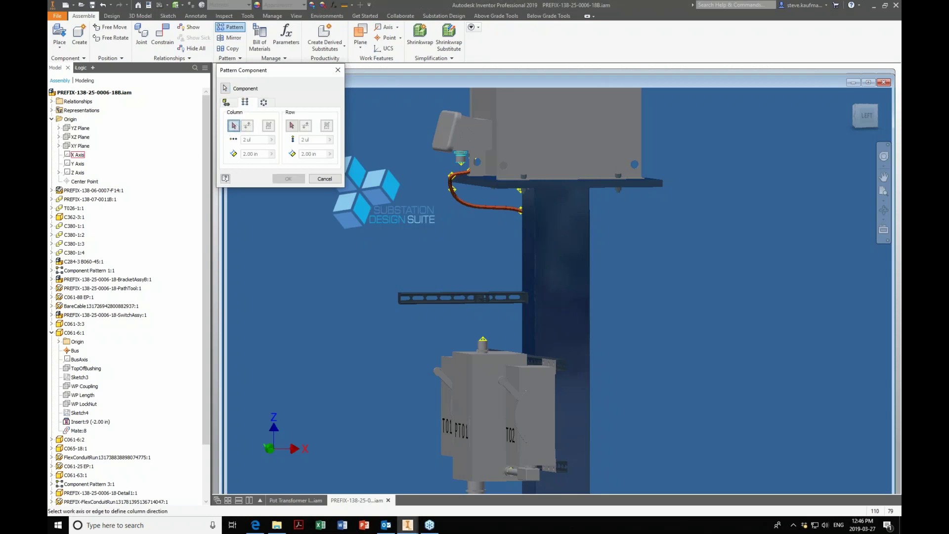
{"action": "left_click", "coordinate": [78, 173]}
{"action": "left_click", "coordinate": [263, 155]}
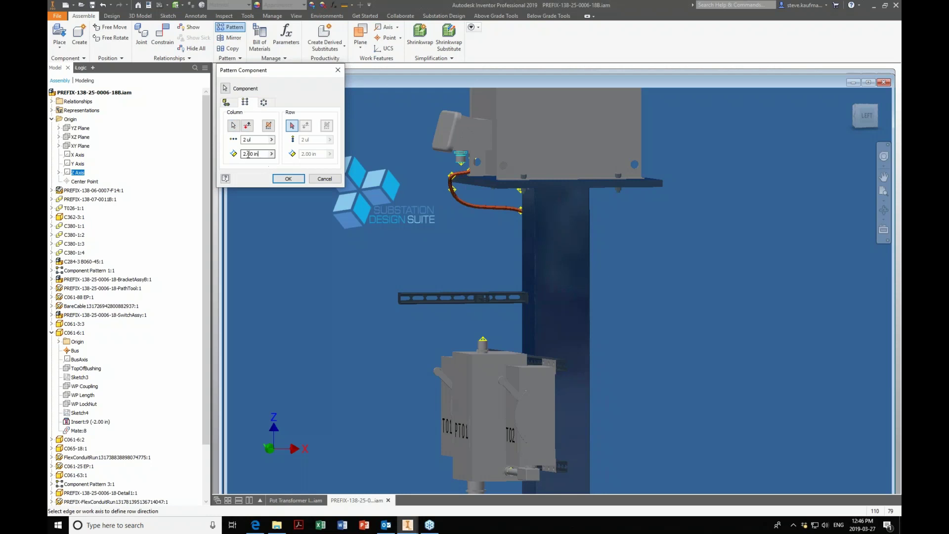
{"action": "type", "text": "6"}
{"action": "left_click", "coordinate": [249, 127]}
{"action": "left_click", "coordinate": [245, 154]}
{"action": "left_click", "coordinate": [288, 179]}
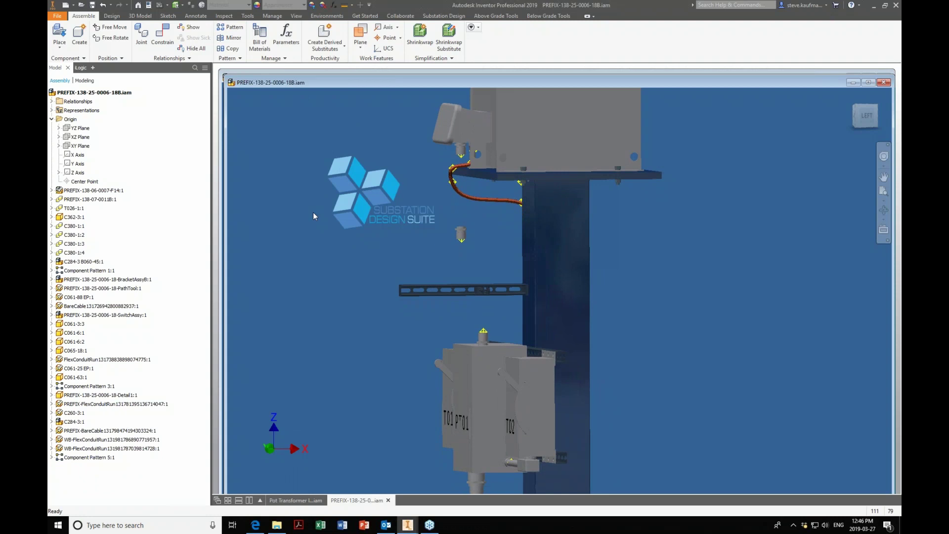
Add a conduit run from the upper junction box fitting through the patterned fitting below it and the strut clamp to the fitting atop PT01
{"action": "middle_click_drag", "start_coordinate": [313, 212], "coordinate": [396, 282], "text": "shift"}
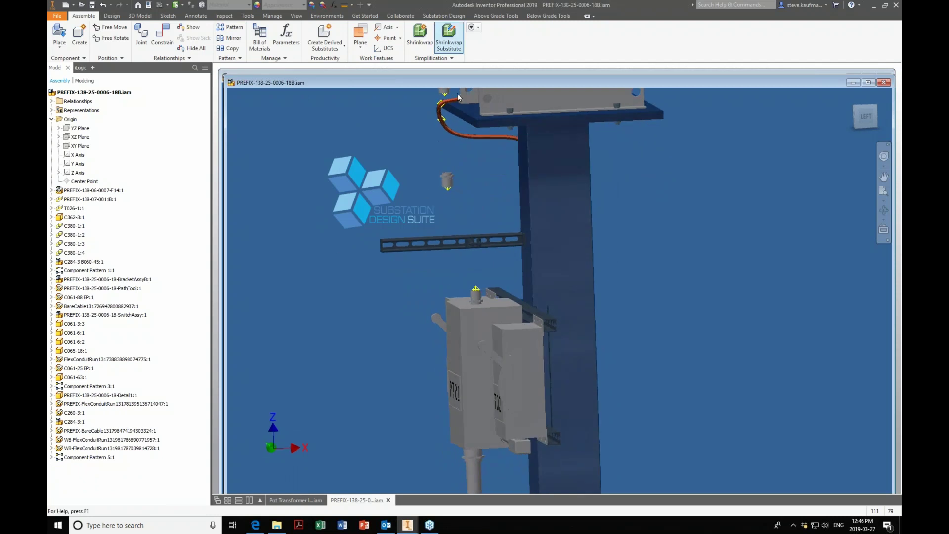
{"action": "middle_click_drag", "start_coordinate": [363, 183], "coordinate": [358, 173]}
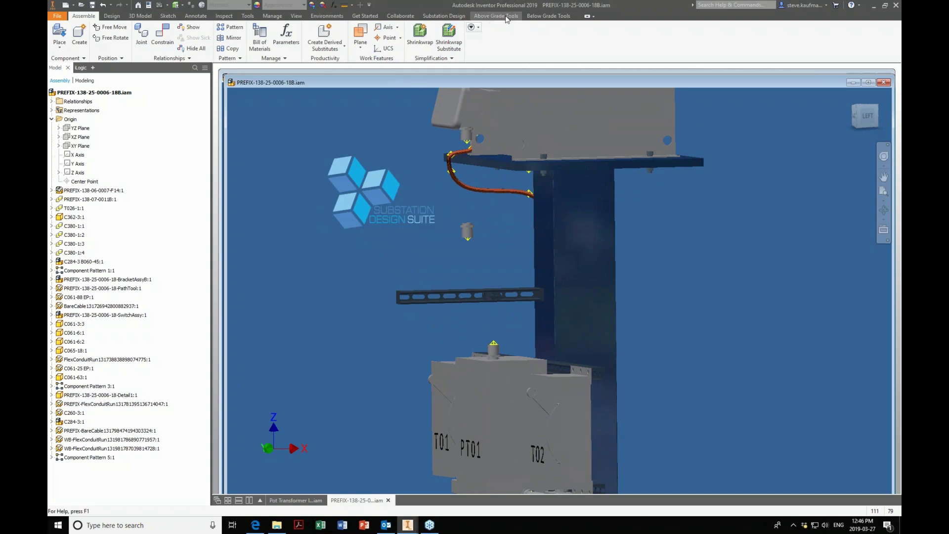
{"action": "left_click", "coordinate": [530, 15]}
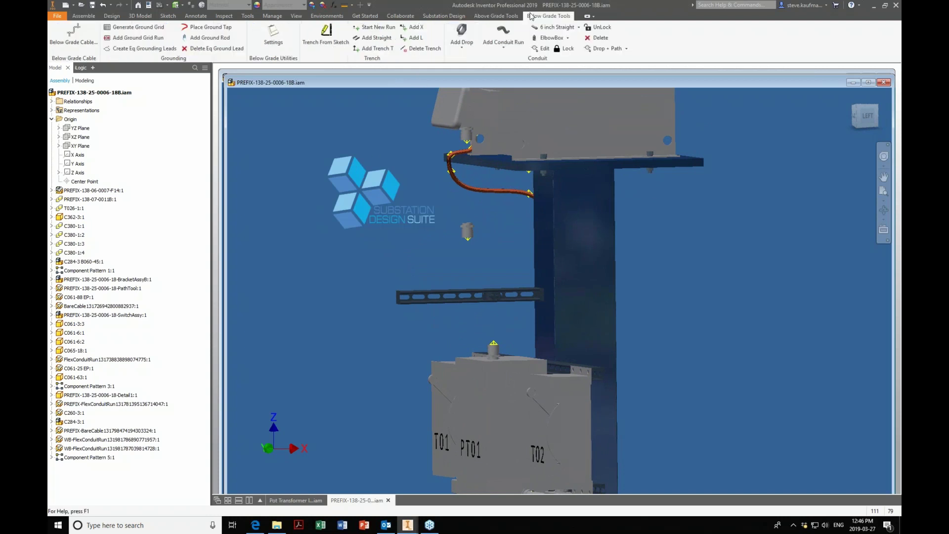
{"action": "left_click", "coordinate": [500, 36]}
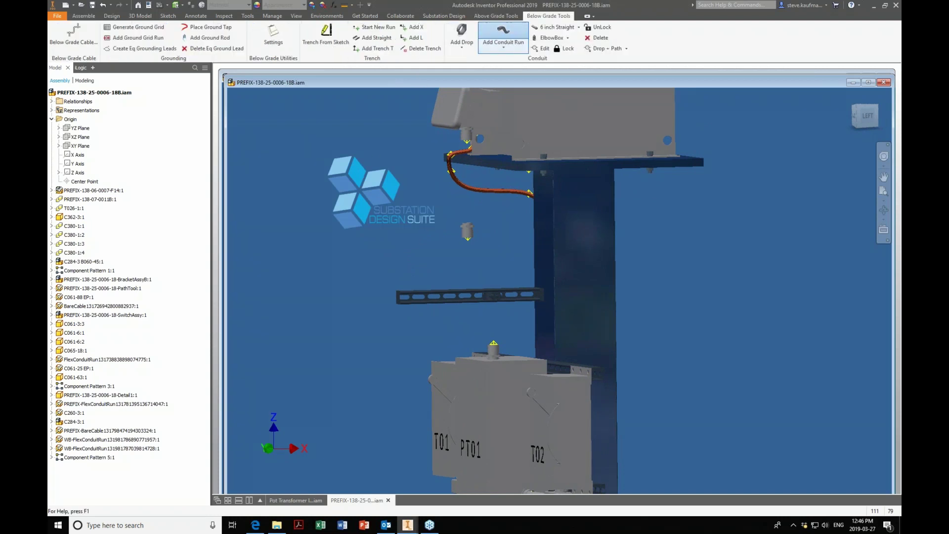
{"action": "left_click", "coordinate": [466, 137]}
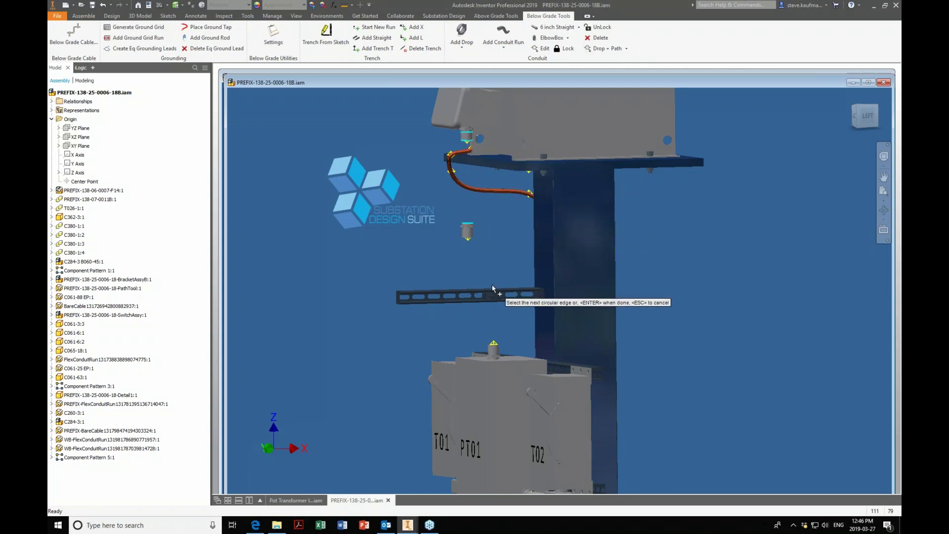
{"action": "middle_click_drag", "start_coordinate": [489, 309], "coordinate": [466, 250], "text": "shift"}
{"action": "scroll", "coordinate": [488, 307], "scroll_direction": "down", "scroll_amount": 5}
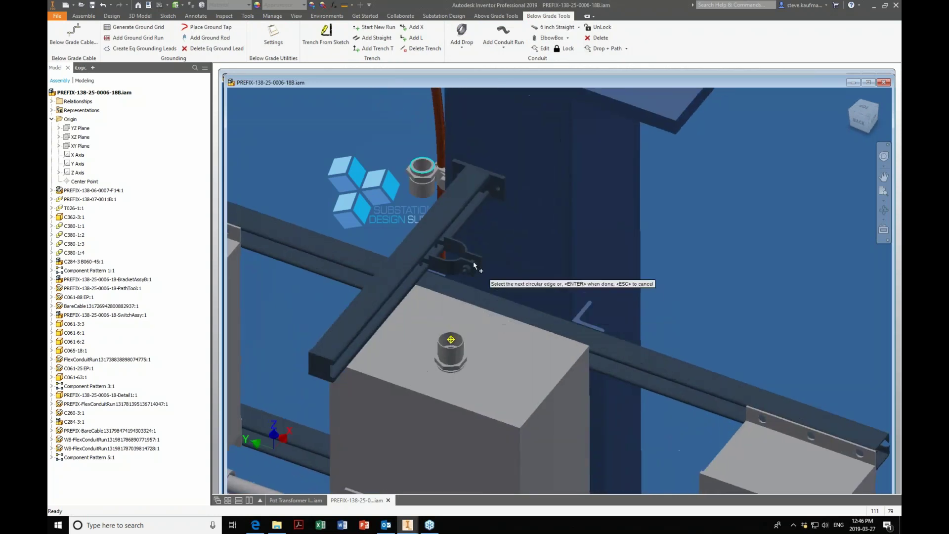
{"action": "left_click", "coordinate": [453, 346]}
{"action": "left_click", "coordinate": [457, 361]}
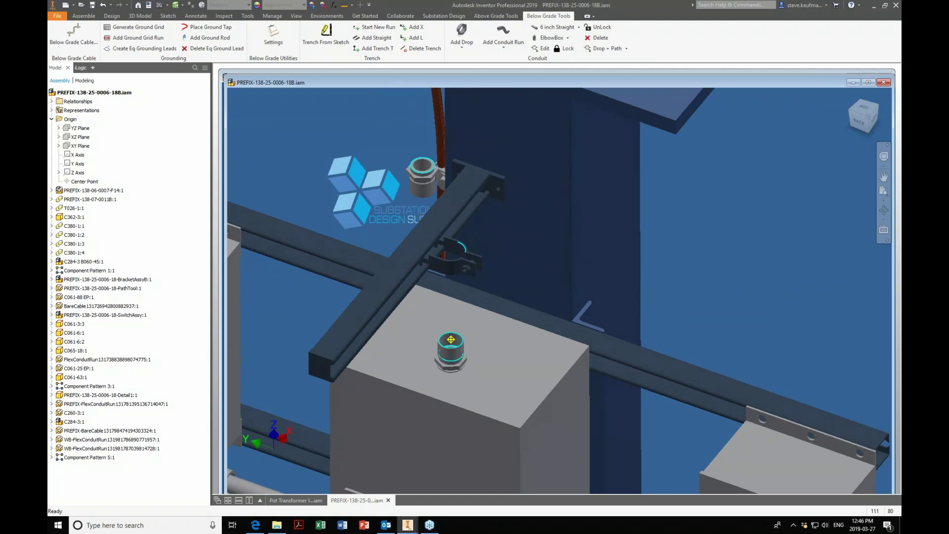
{"action": "scroll", "coordinate": [494, 306], "scroll_direction": "up", "scroll_amount": 3}
{"action": "middle_click_drag", "start_coordinate": [495, 307], "coordinate": [484, 212], "text": "shift"}
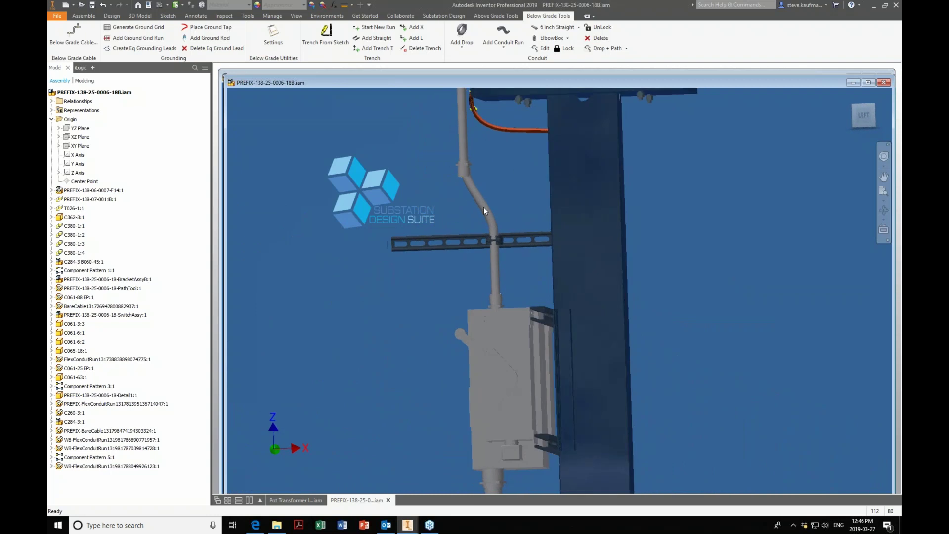
Delete the component pattern that holds the extra guide fitting beneath the upper junction box
{"action": "right_click", "coordinate": [93, 457]}
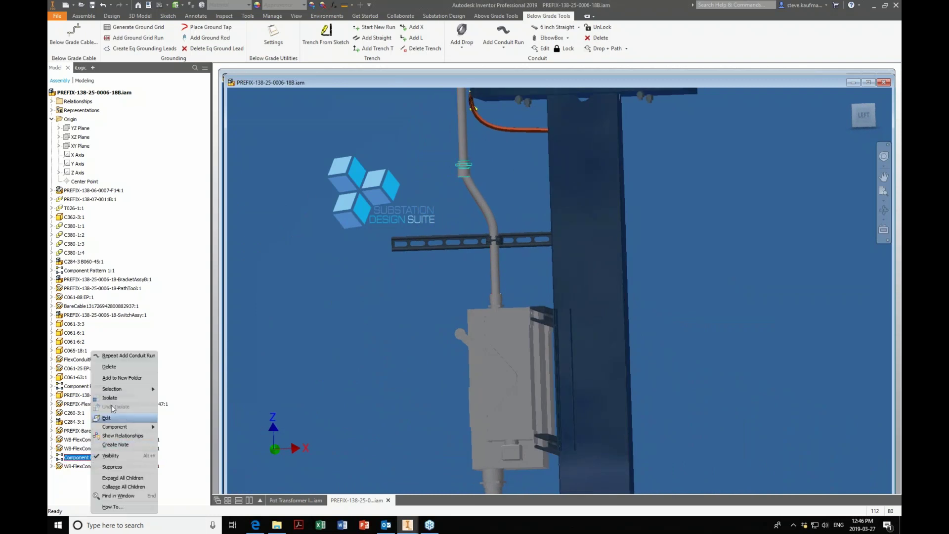
{"action": "left_click", "coordinate": [110, 366]}
{"action": "scroll", "coordinate": [315, 354], "scroll_direction": "down", "scroll_amount": 5}
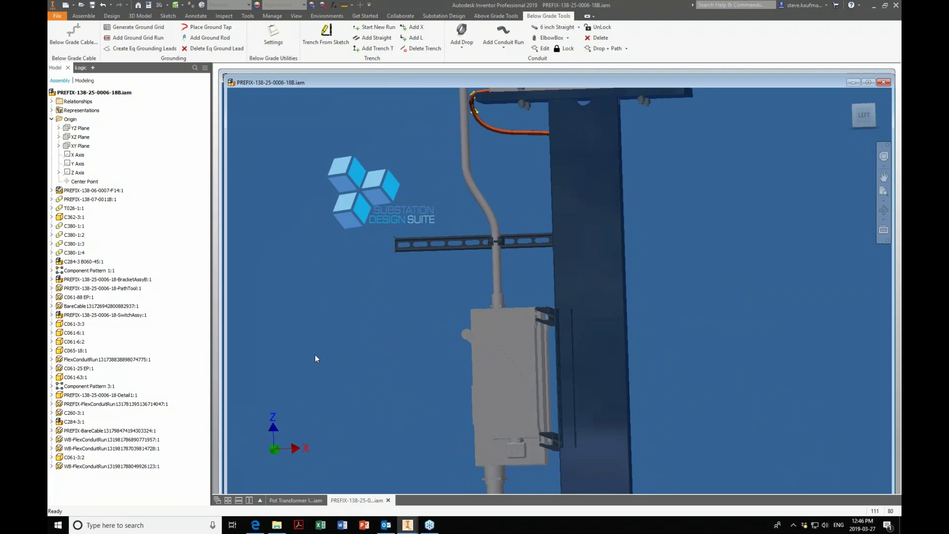
{"action": "scroll", "coordinate": [315, 354], "scroll_direction": "down", "scroll_amount": 1}
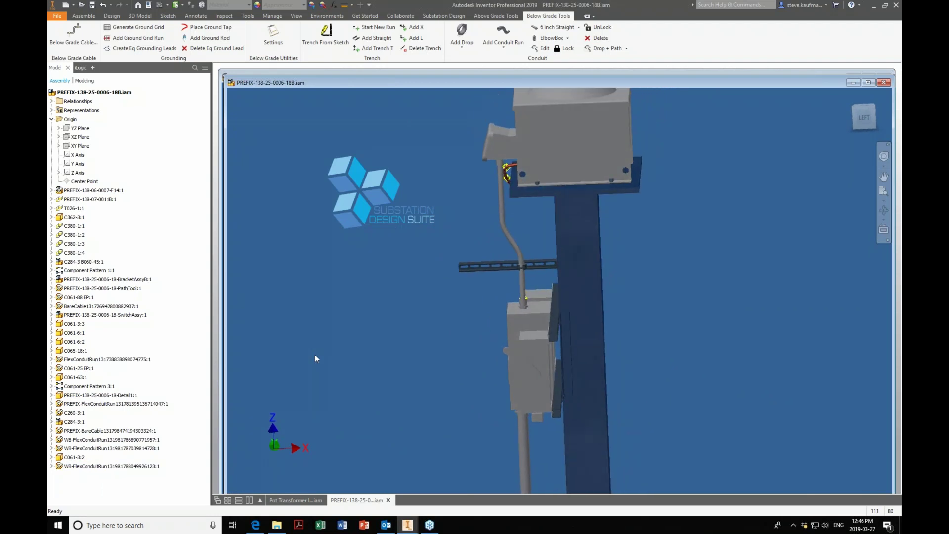
{"action": "key", "text": "F6"}
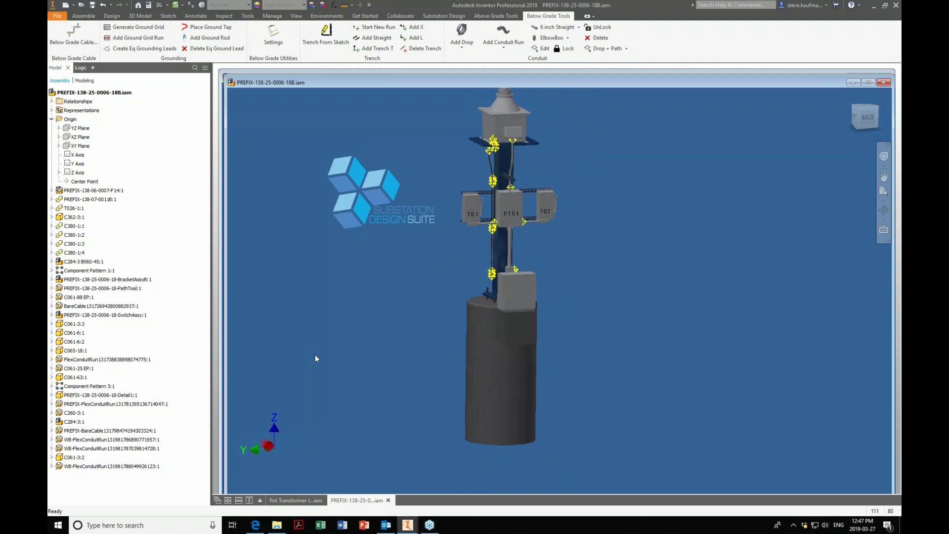
{"action": "left_click", "coordinate": [98, 48]}
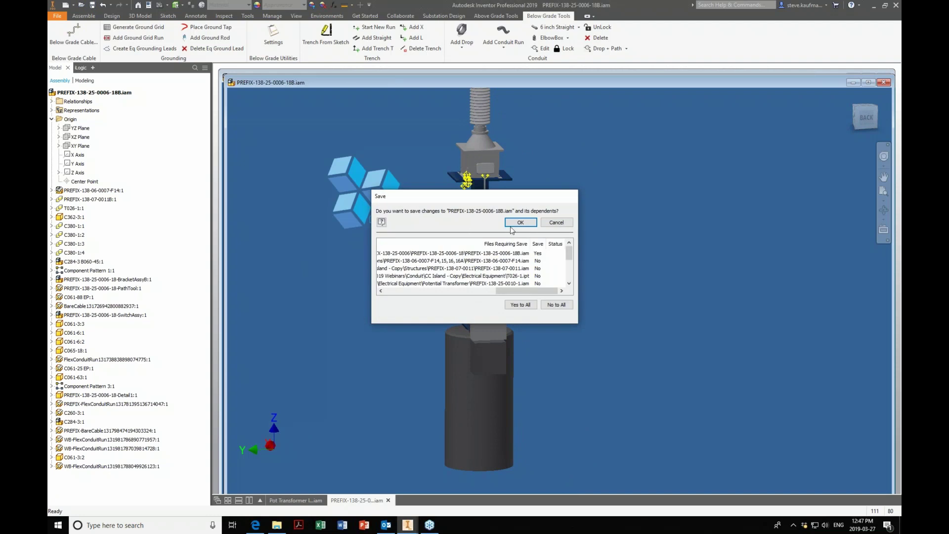
{"action": "left_click", "coordinate": [514, 225]}
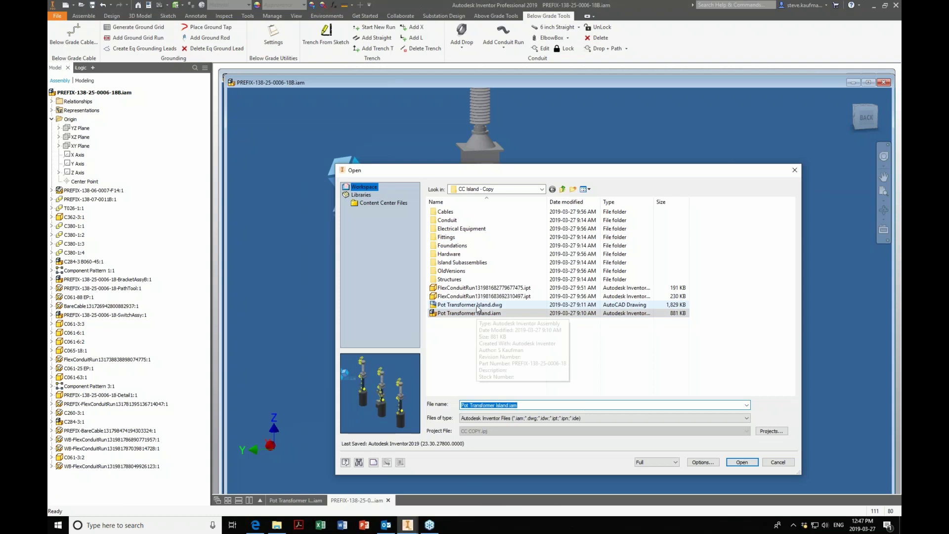
{"action": "left_click", "coordinate": [742, 461]}
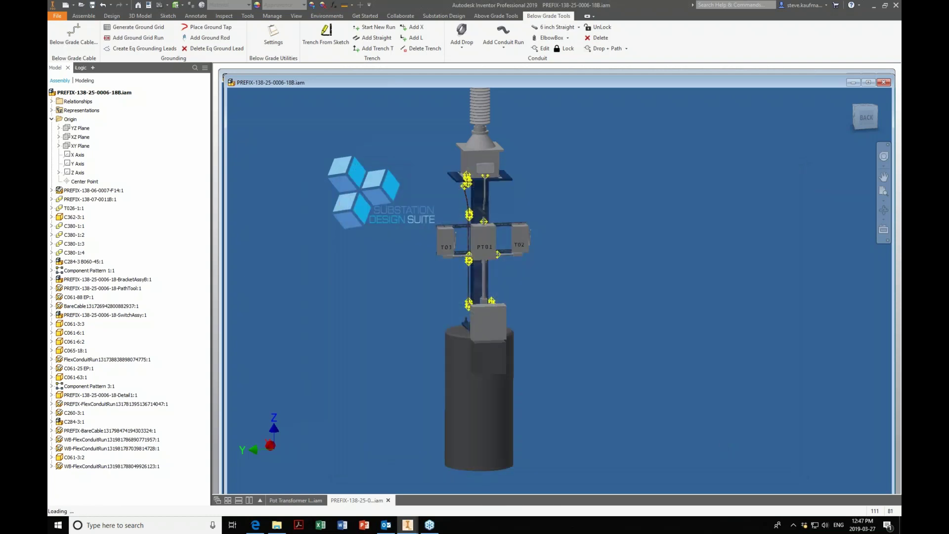
{"action": "left_click", "coordinate": [451, 281]}
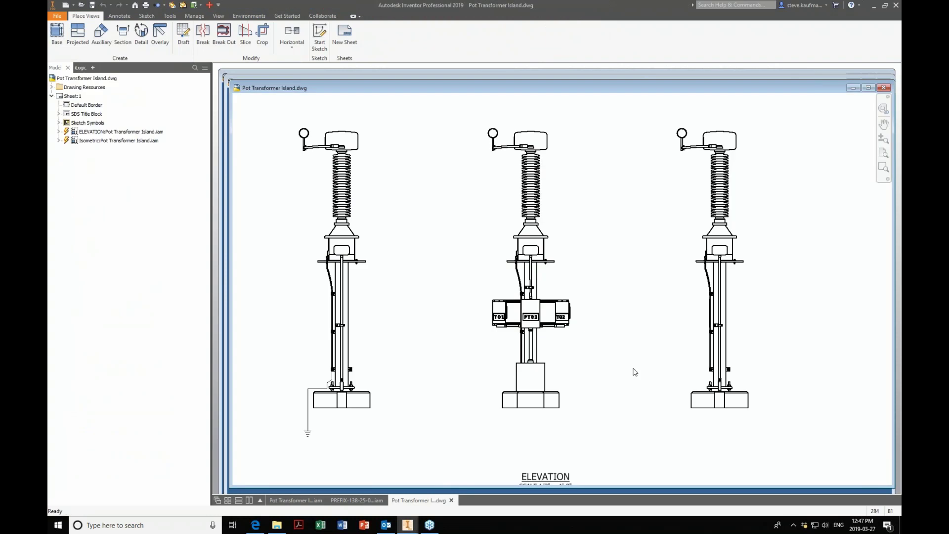
Place a parts list of the elevation view, using the Structured BOM view, on the sheet beside the first transformer stand
{"action": "left_click", "coordinate": [633, 372]}
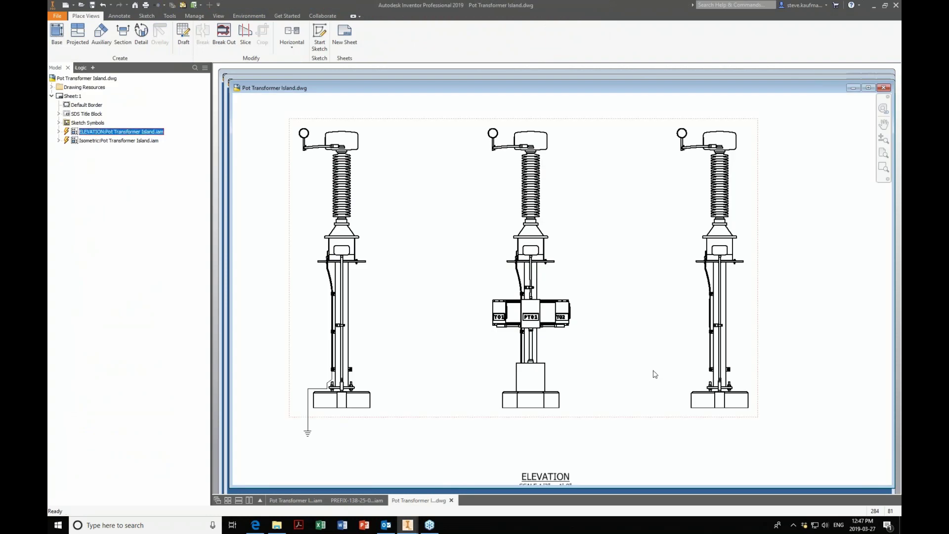
{"action": "scroll", "coordinate": [655, 374], "scroll_direction": "up", "scroll_amount": 5}
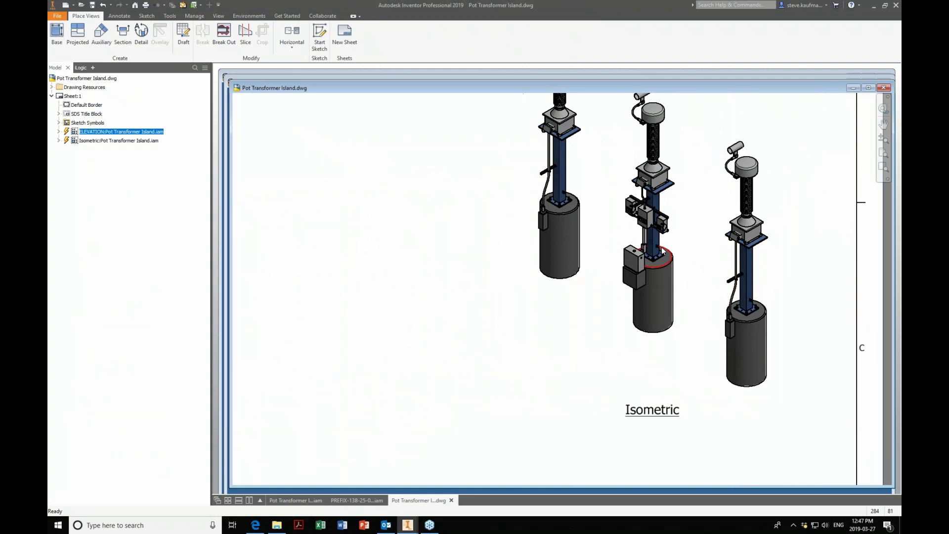
{"action": "scroll", "coordinate": [659, 257], "scroll_direction": "down", "scroll_amount": 8}
{"action": "scroll", "coordinate": [659, 257], "scroll_direction": "up", "scroll_amount": 2}
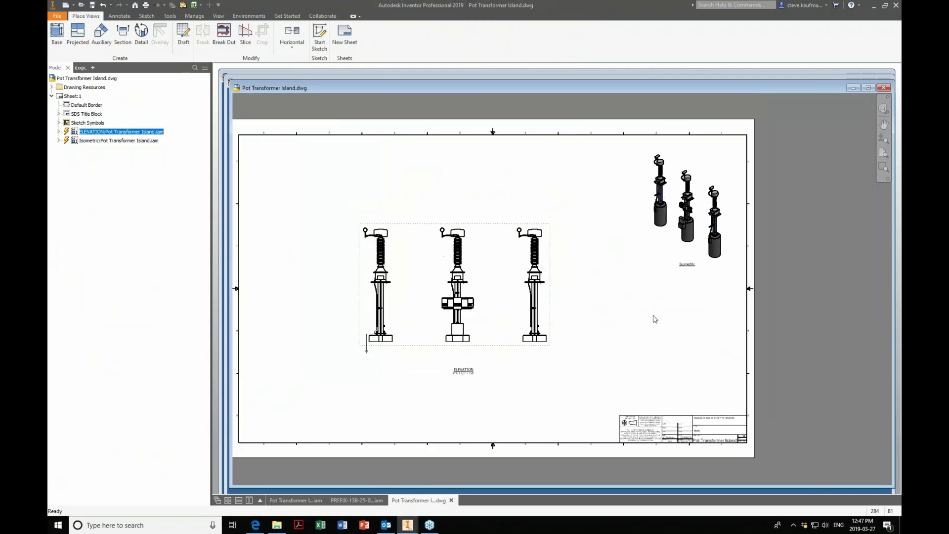
{"action": "left_click", "coordinate": [287, 190]}
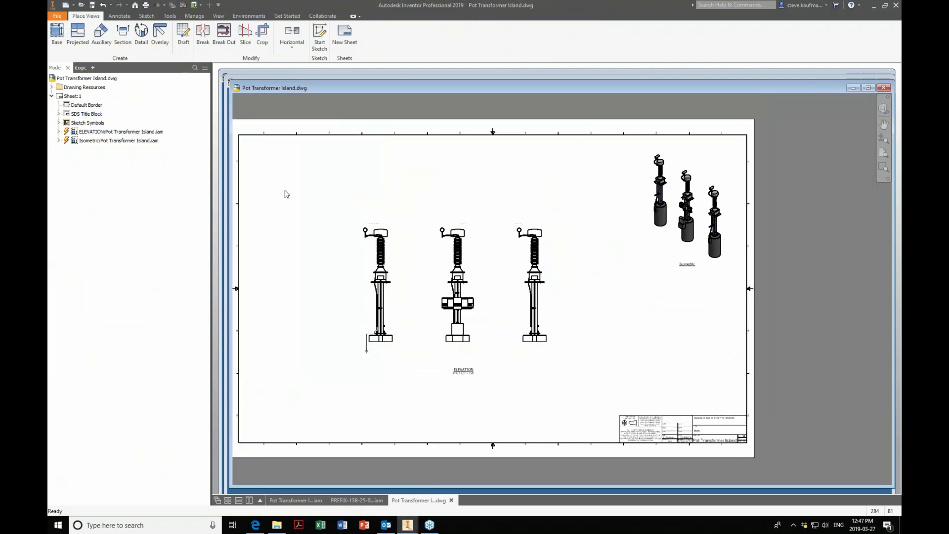
{"action": "left_click", "coordinate": [118, 16]}
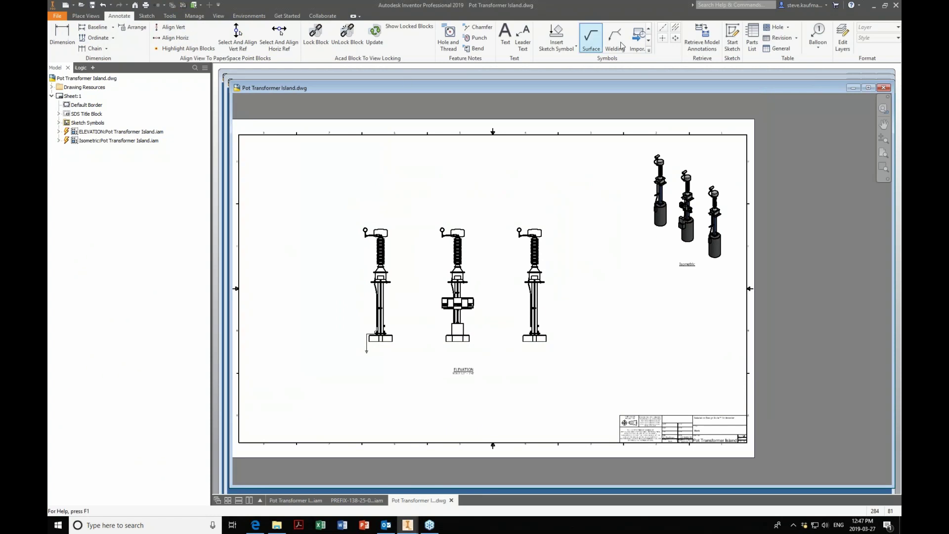
{"action": "left_click", "coordinate": [751, 36]}
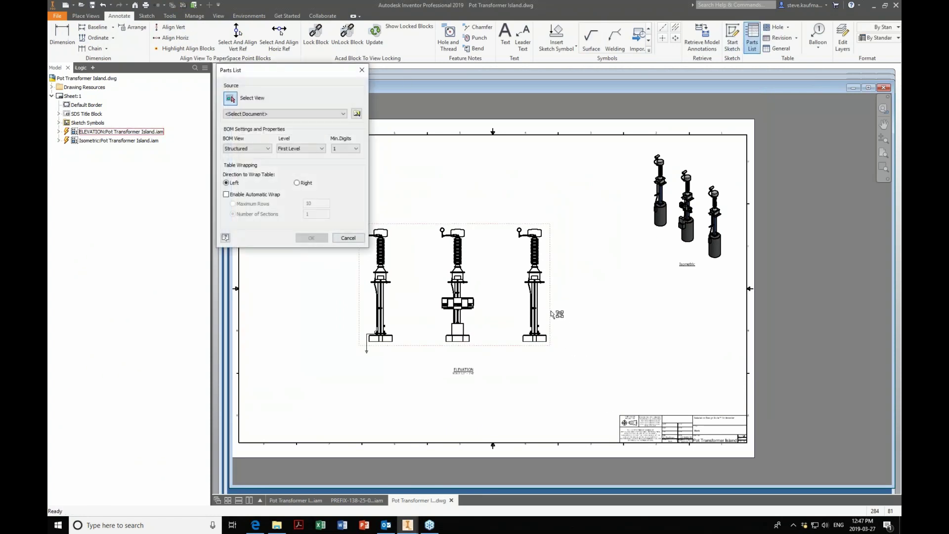
{"action": "left_click", "coordinate": [554, 312]}
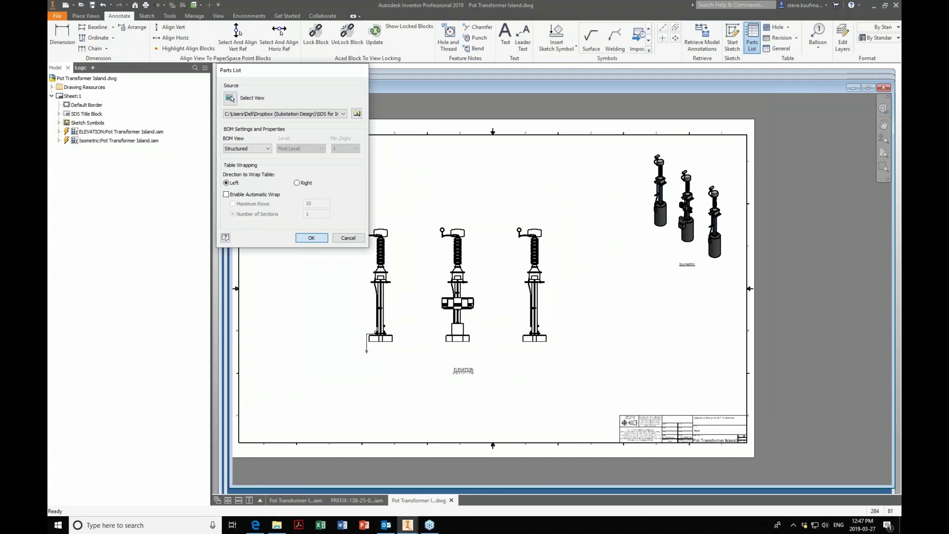
{"action": "left_click", "coordinate": [311, 238]}
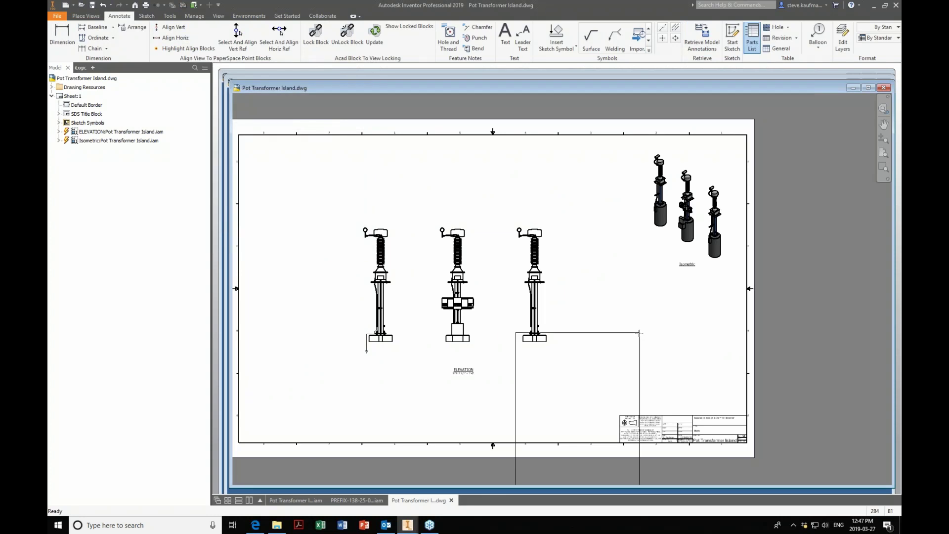
{"action": "left_click", "coordinate": [356, 224]}
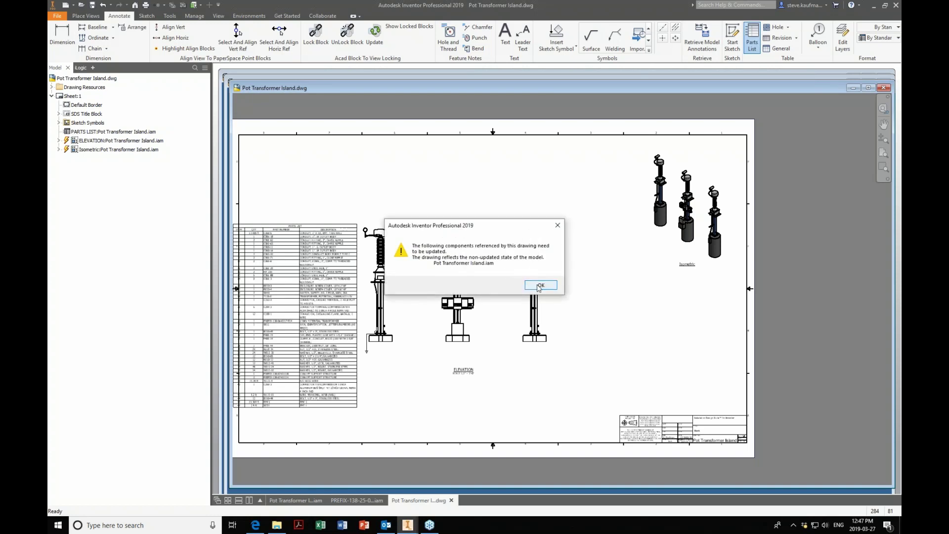
{"action": "left_click", "coordinate": [539, 287]}
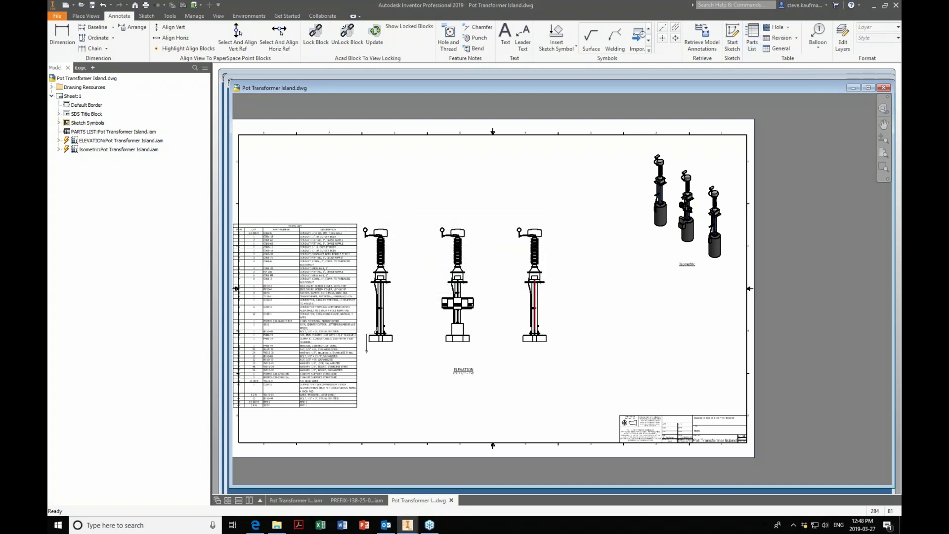
Examine the parts list for the conduit items, their quantities and their lengths
{"action": "scroll", "coordinate": [290, 150], "scroll_direction": "up", "scroll_amount": 4}
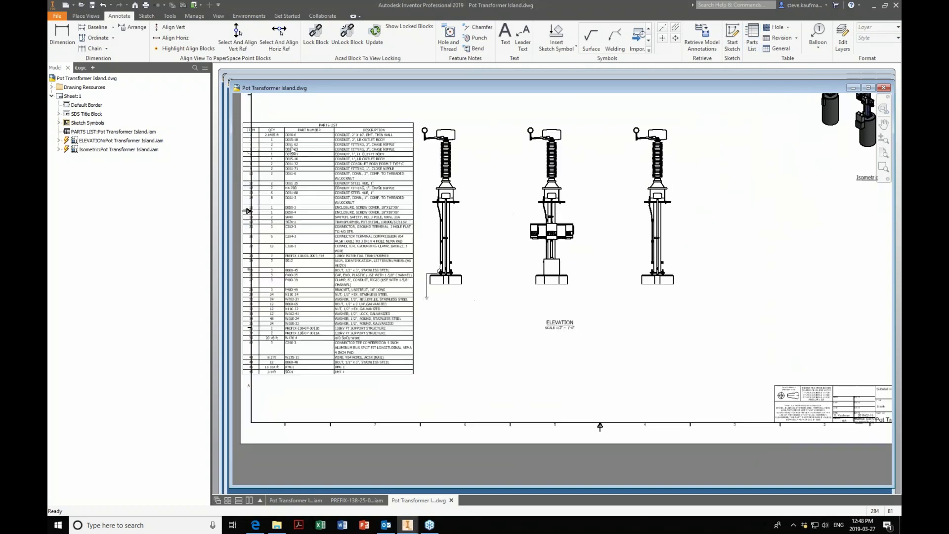
{"action": "scroll", "coordinate": [291, 148], "scroll_direction": "up", "scroll_amount": 3}
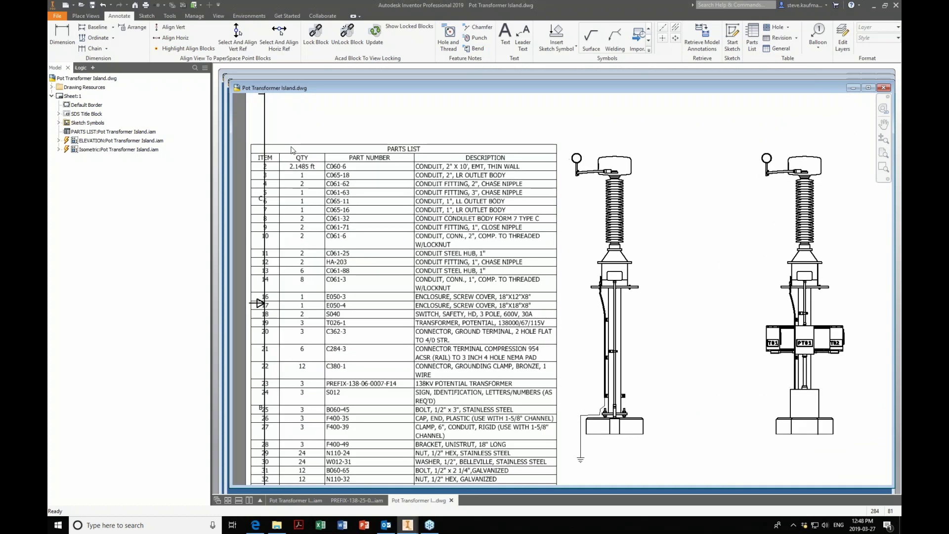
{"action": "scroll", "coordinate": [291, 150], "scroll_direction": "down", "scroll_amount": 2}
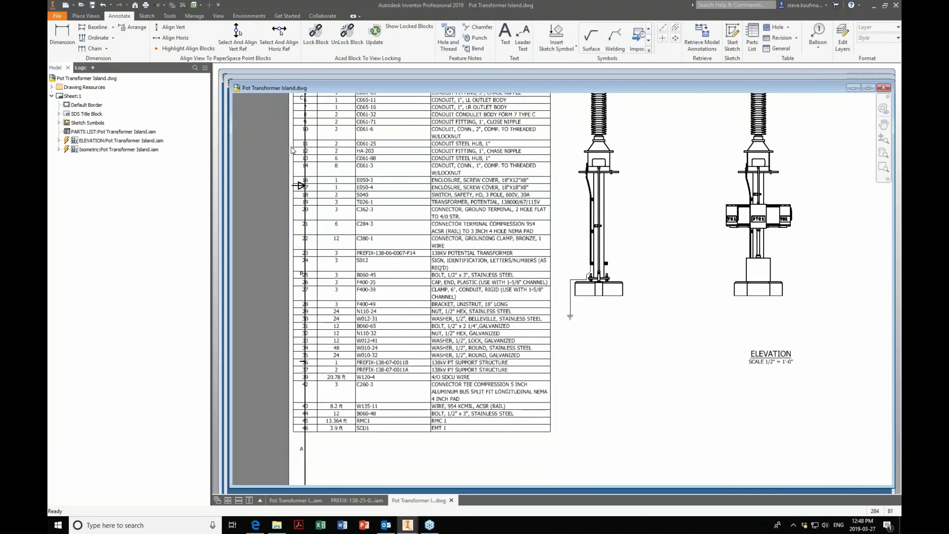
{"action": "scroll", "coordinate": [291, 150], "scroll_direction": "down", "scroll_amount": 1}
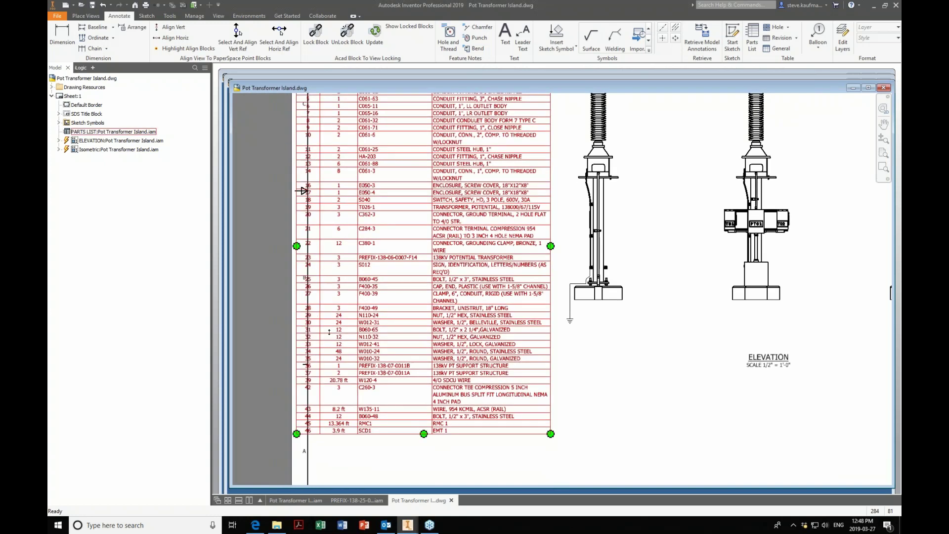
{"action": "left_click", "coordinate": [345, 432]}
{"action": "scroll", "coordinate": [385, 436], "scroll_direction": "down", "scroll_amount": 3}
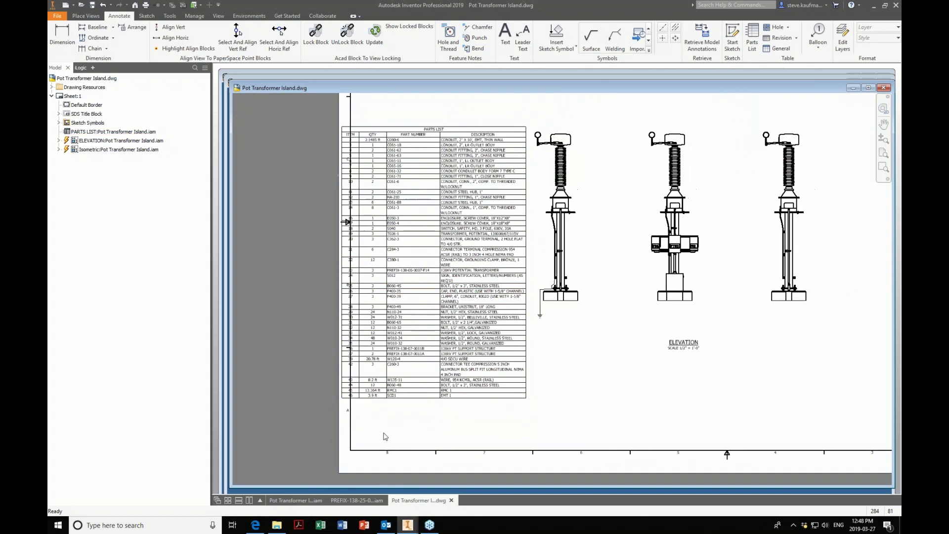
{"action": "left_click", "coordinate": [356, 500]}
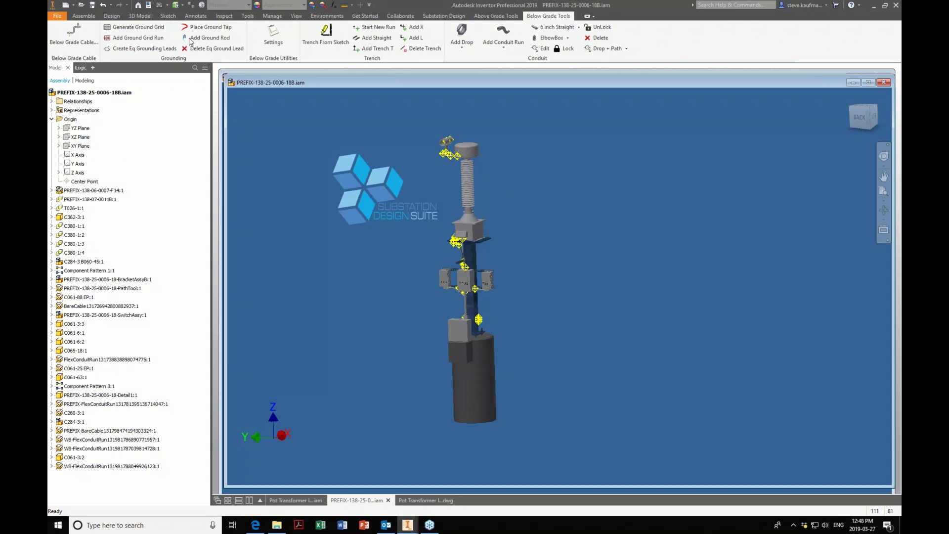
{"action": "left_click", "coordinate": [89, 18]}
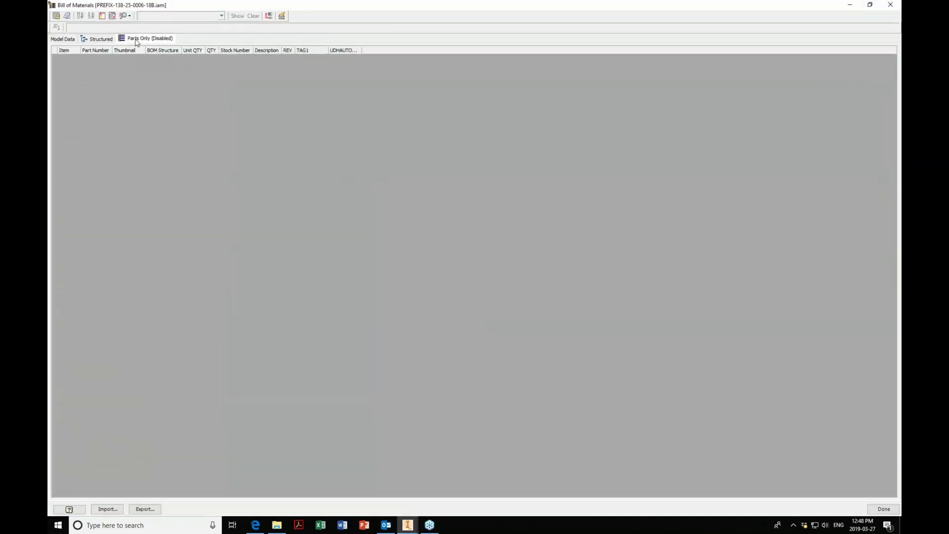
{"action": "right_click", "coordinate": [137, 42]}
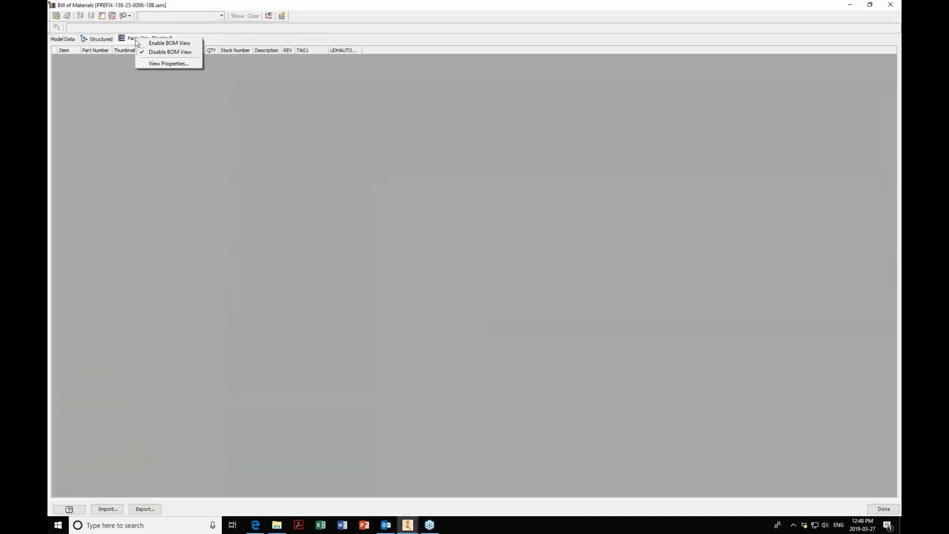
{"action": "left_click", "coordinate": [151, 44]}
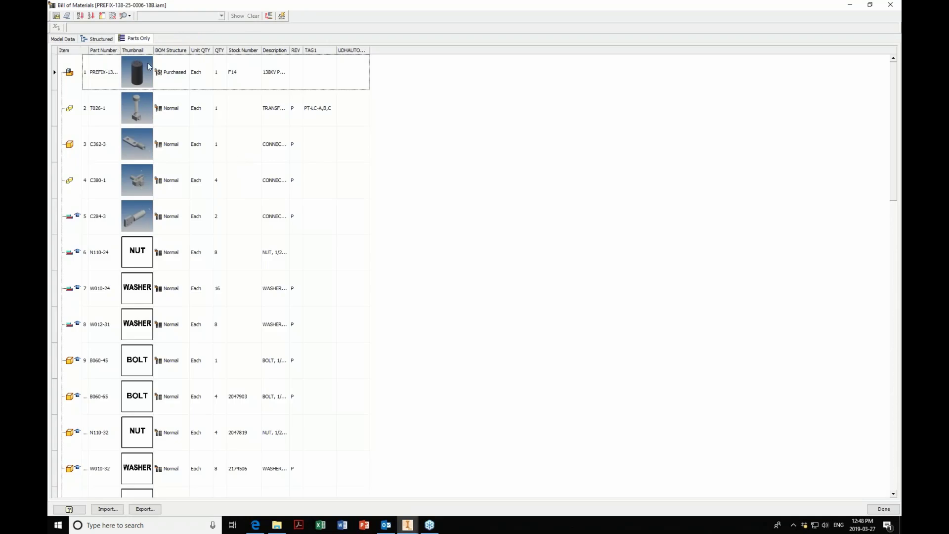
Add the Filename column before Part Number in the Parts Only BOM and widen it to fit its contents
{"action": "scroll", "coordinate": [184, 339], "scroll_direction": "down", "scroll_amount": 4}
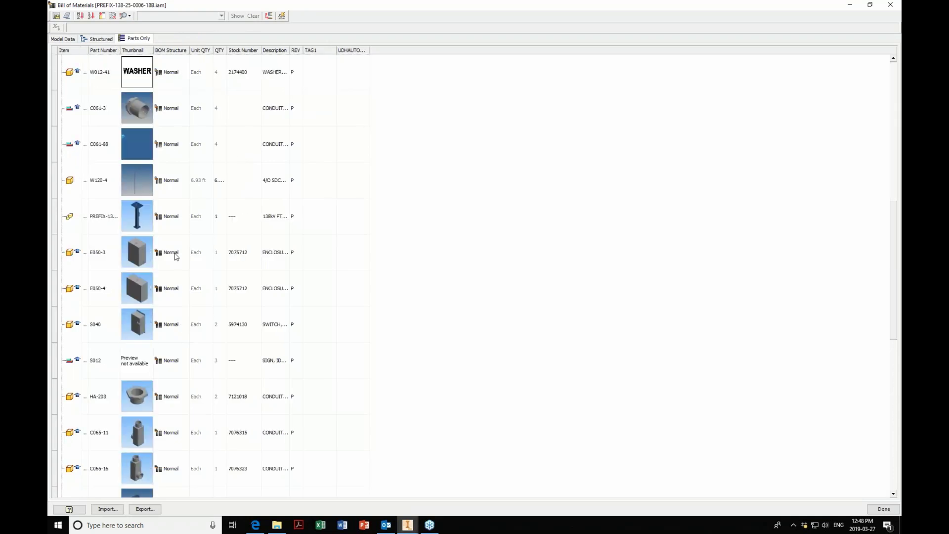
{"action": "scroll", "coordinate": [224, 139], "scroll_direction": "up", "scroll_amount": 2}
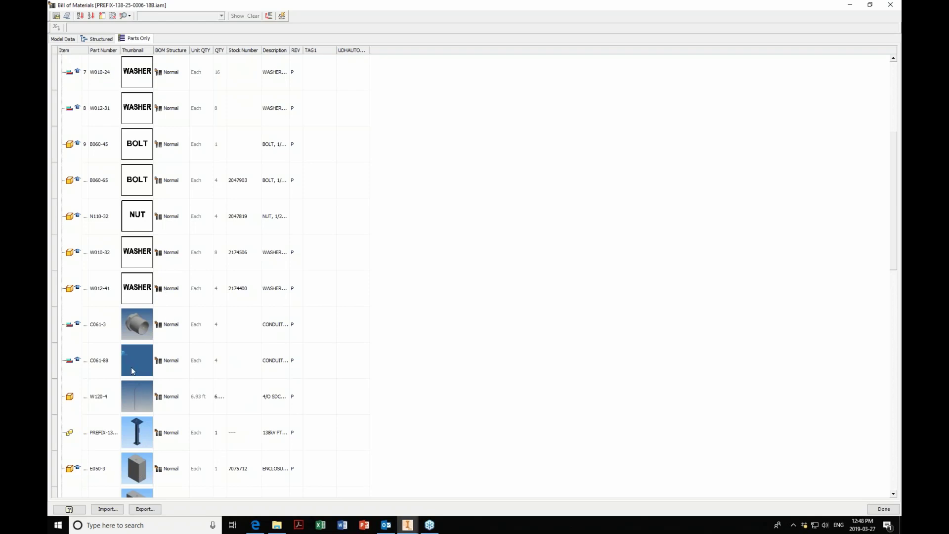
{"action": "left_click", "coordinate": [113, 16]}
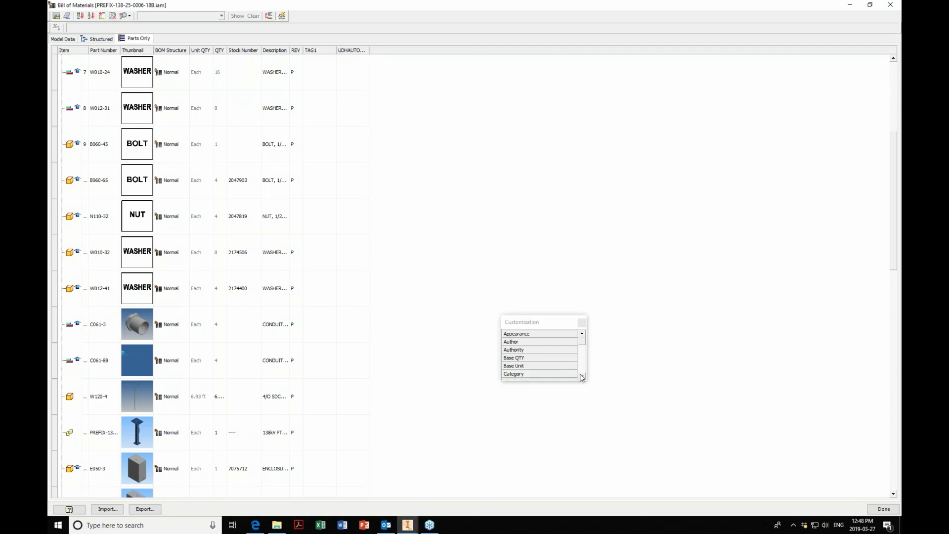
{"action": "left_click", "coordinate": [581, 376]}
{"action": "scroll", "coordinate": [582, 376], "scroll_direction": "down", "scroll_amount": 4}
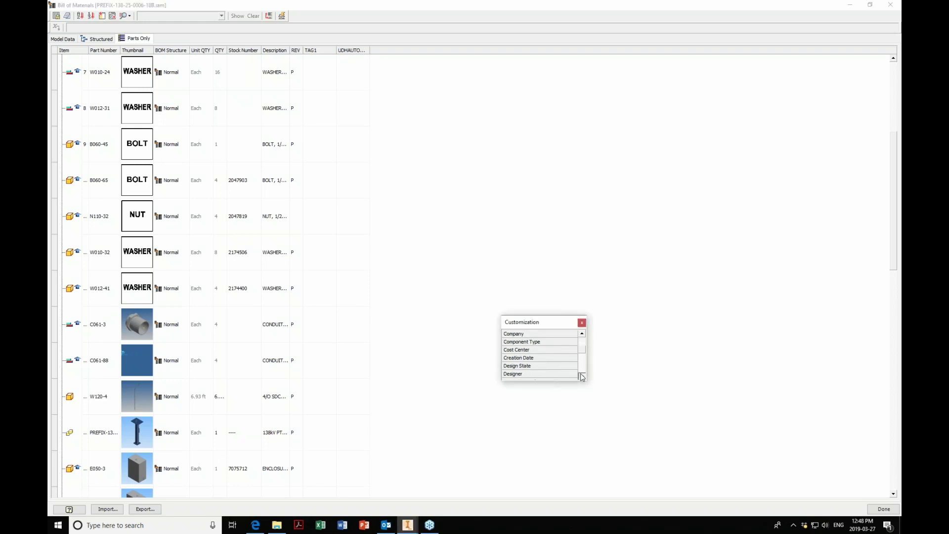
{"action": "left_click_drag", "start_coordinate": [526, 378], "coordinate": [93, 62]}
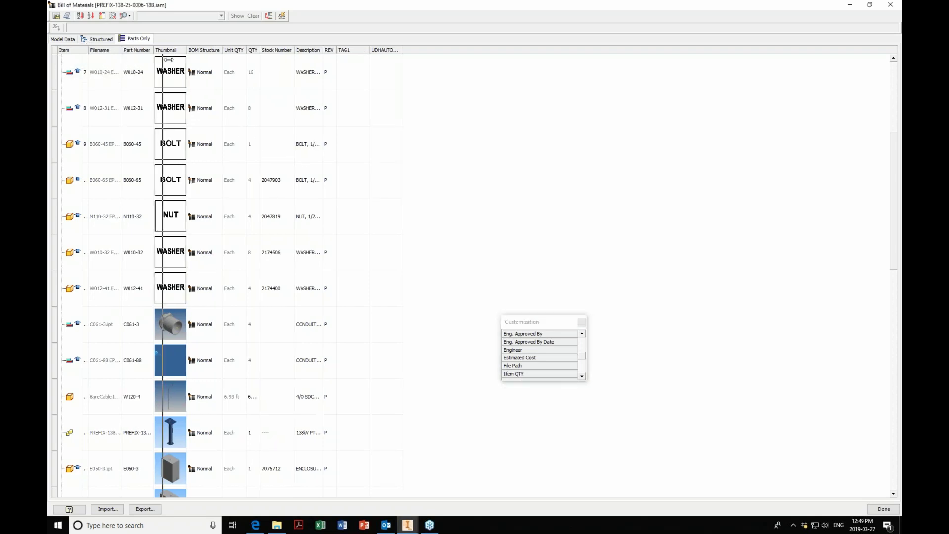
{"action": "double_click", "coordinate": [120, 50]}
{"action": "left_click", "coordinate": [123, 223]}
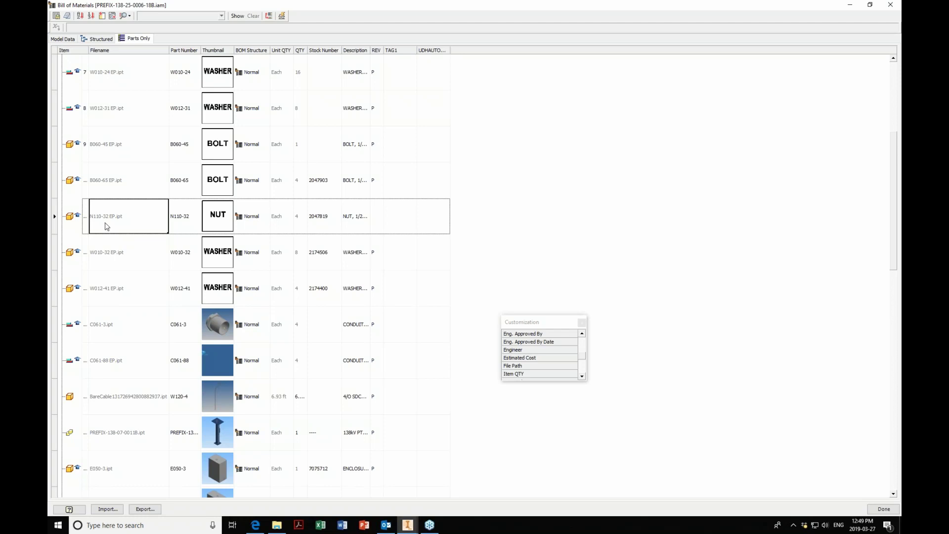
Select the C061-88 EP.ipt row, widen the Description column to show the full texts, and close the bill of materials
{"action": "left_click", "coordinate": [138, 365]}
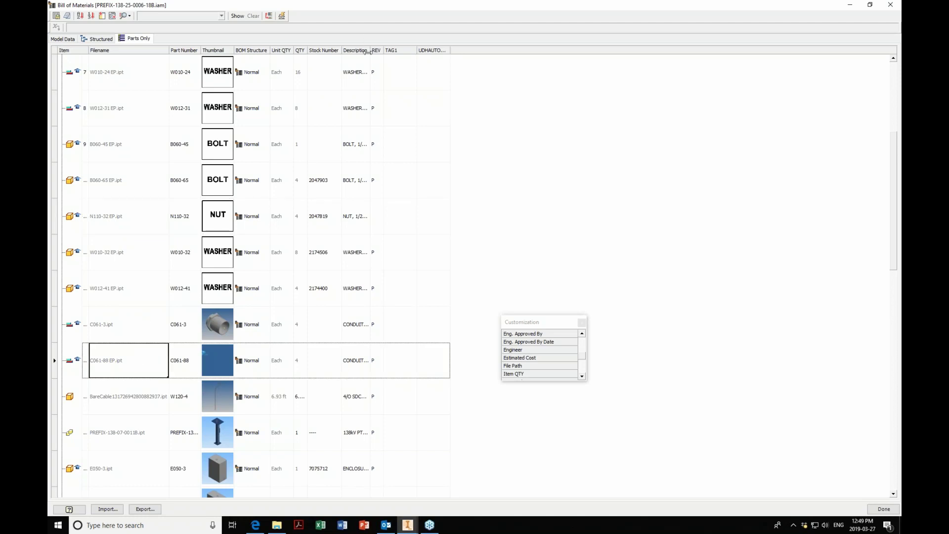
{"action": "left_click_drag", "start_coordinate": [368, 51], "coordinate": [468, 52]}
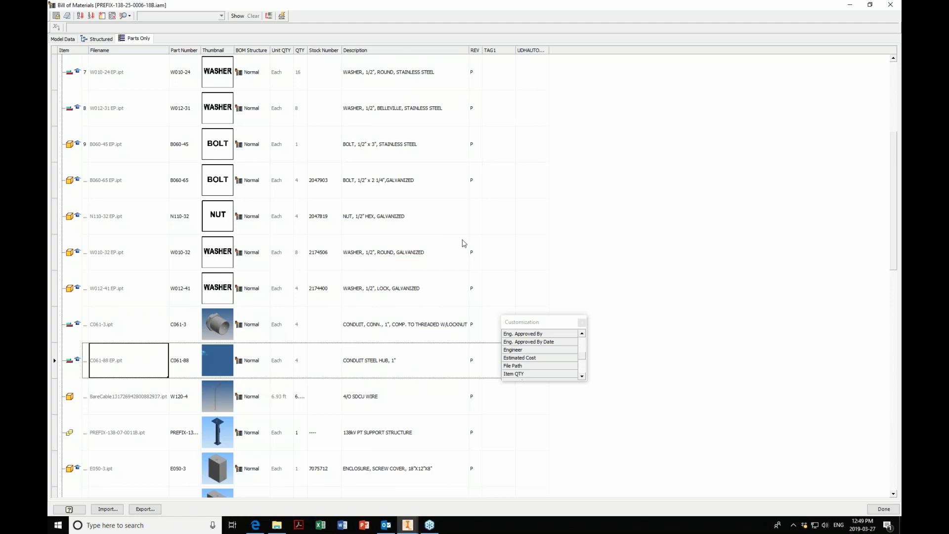
{"action": "left_click", "coordinate": [897, 5]}
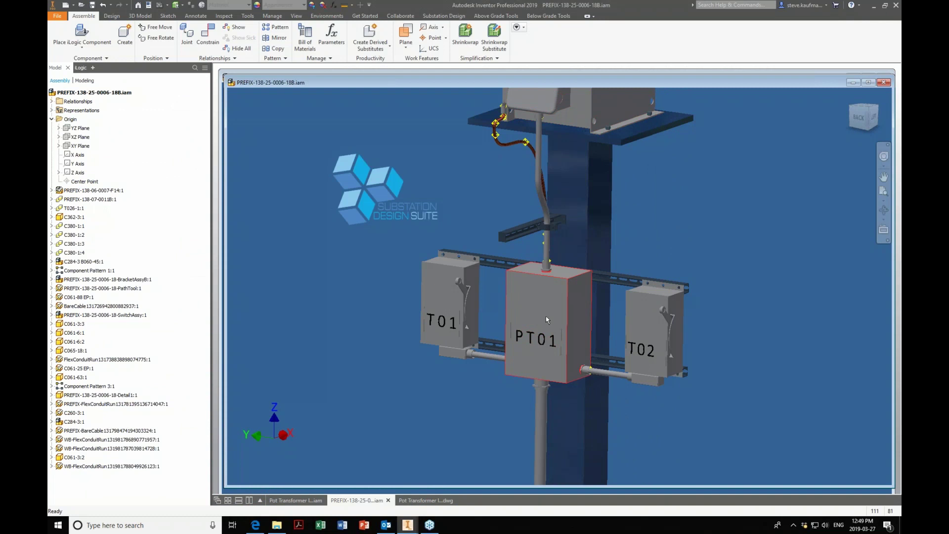
{"action": "scroll", "coordinate": [546, 316], "scroll_direction": "down", "scroll_amount": 2}
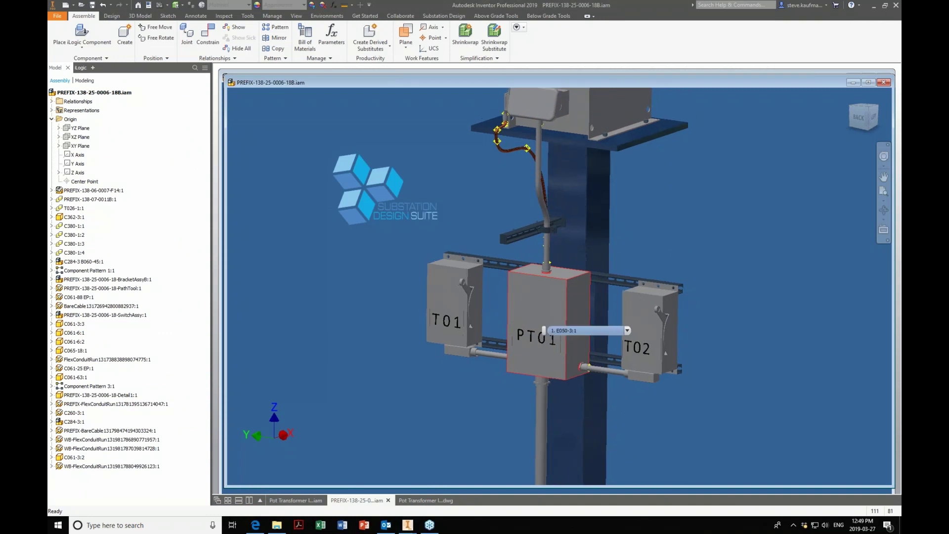
{"action": "scroll", "coordinate": [546, 316], "scroll_direction": "down", "scroll_amount": 4}
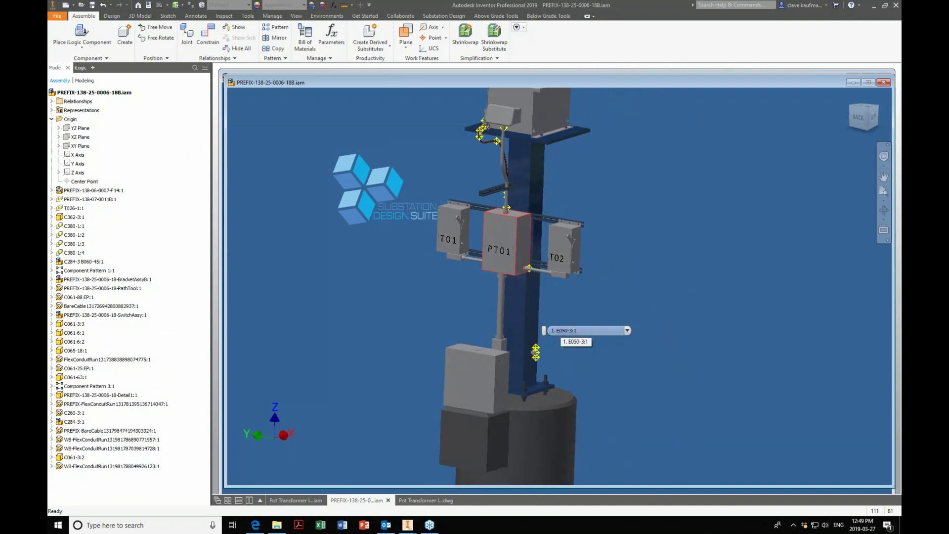
{"action": "scroll", "coordinate": [546, 315], "scroll_direction": "down", "scroll_amount": 2}
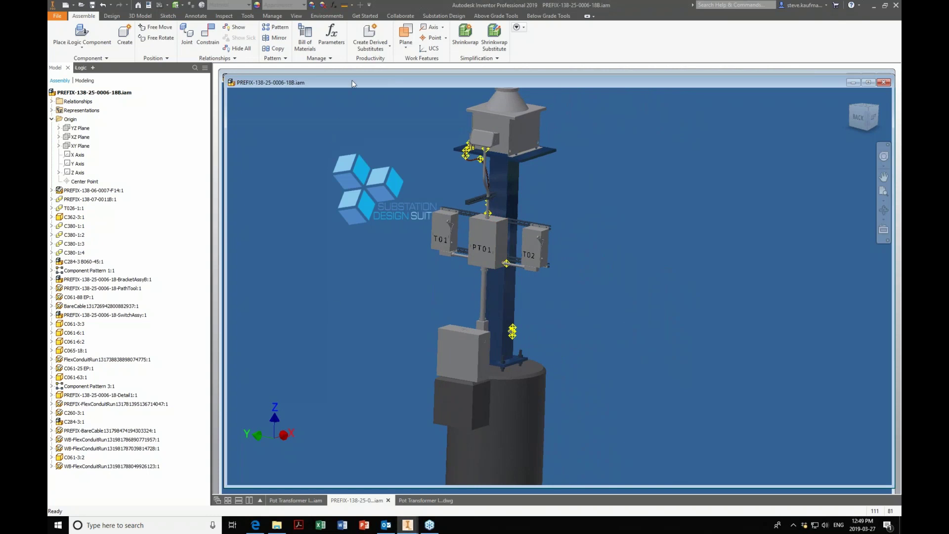
{"action": "left_click", "coordinate": [370, 48]}
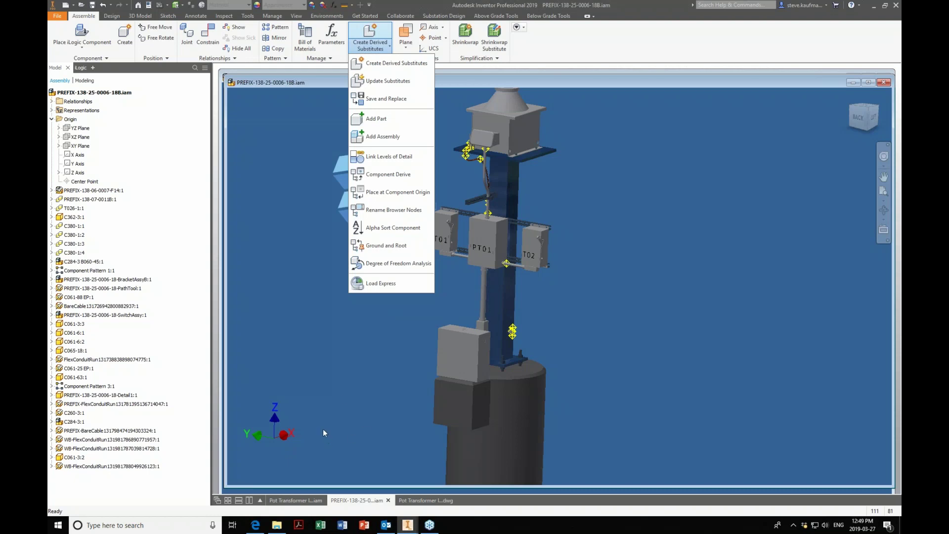
{"action": "left_click", "coordinate": [328, 414]}
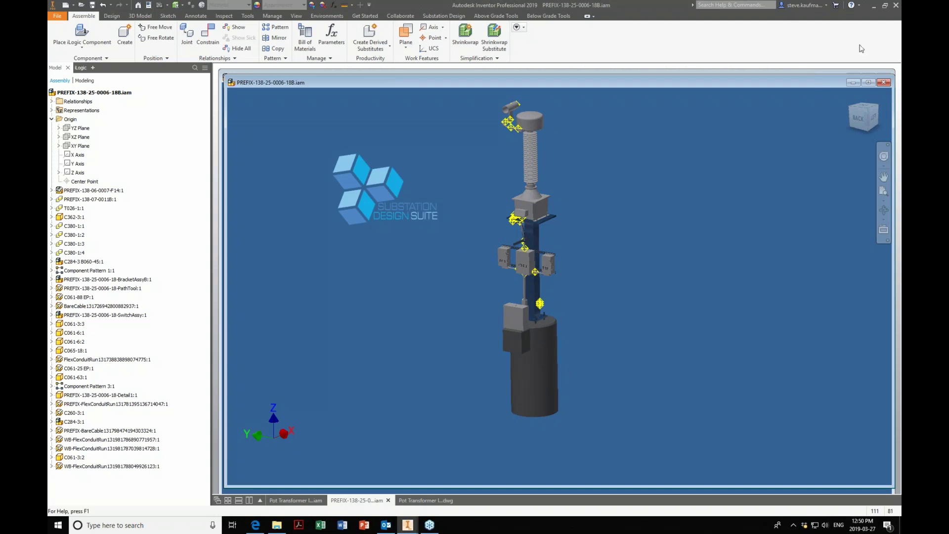
Switch to the other Inventor session with SD_DemoAssembly.iam and show the whole substation in its home view
{"action": "left_click", "coordinate": [873, 6]}
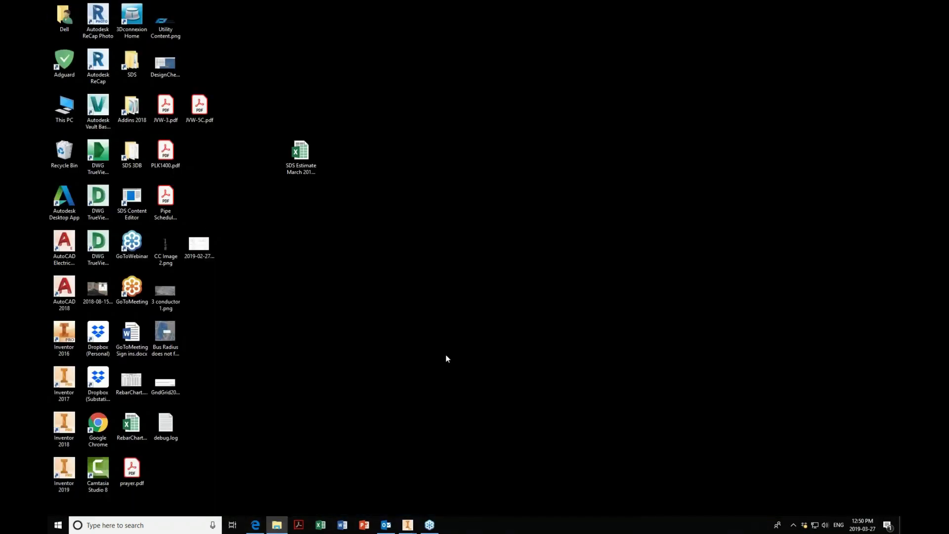
{"action": "mouse_move", "coordinate": [407, 524]}
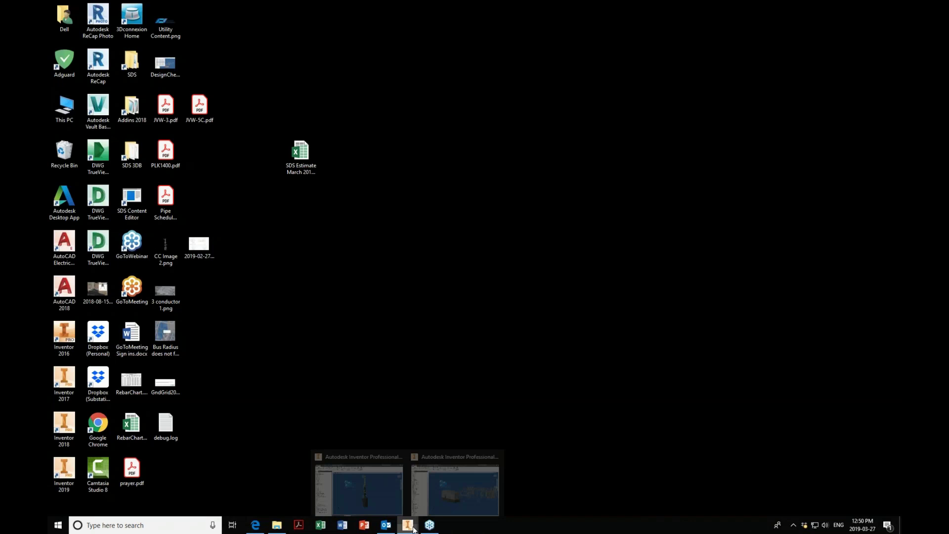
{"action": "left_click", "coordinate": [370, 485]}
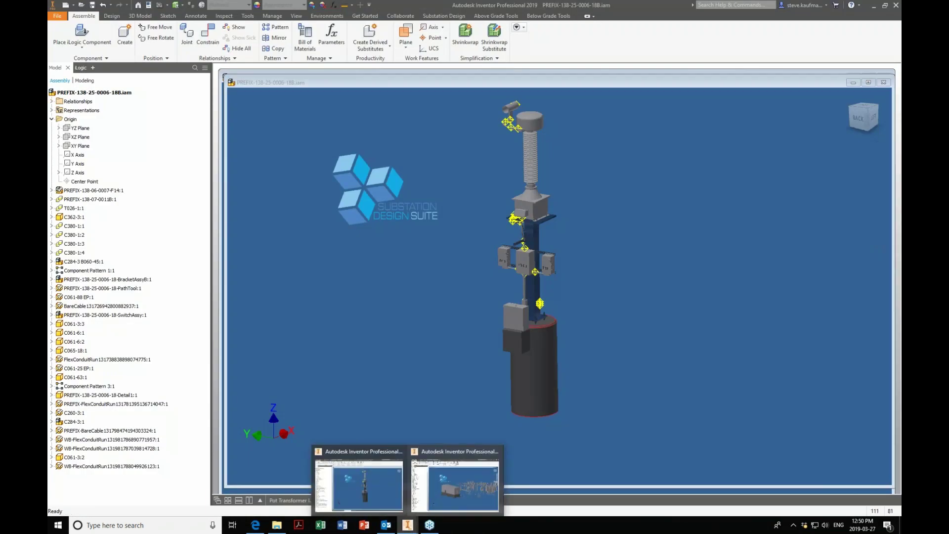
{"action": "left_click", "coordinate": [470, 487]}
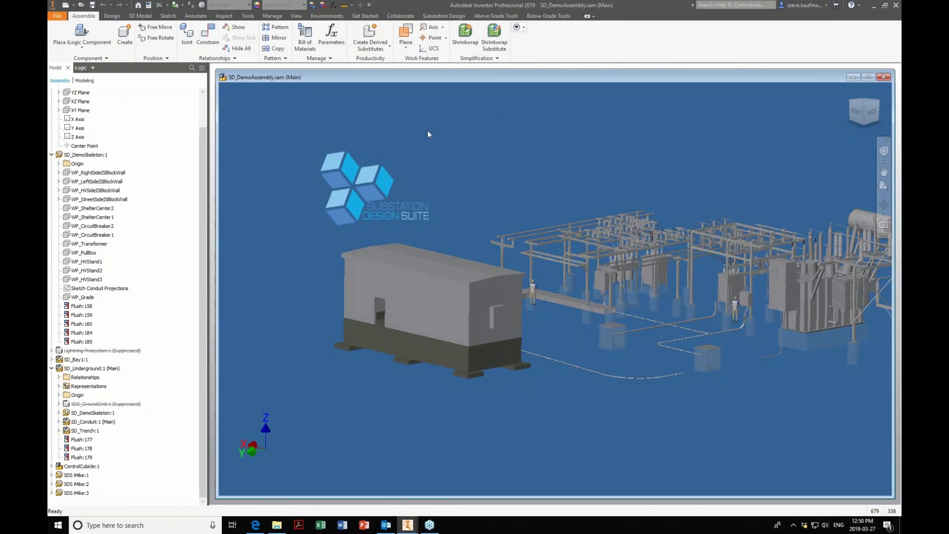
{"action": "key", "text": "F6"}
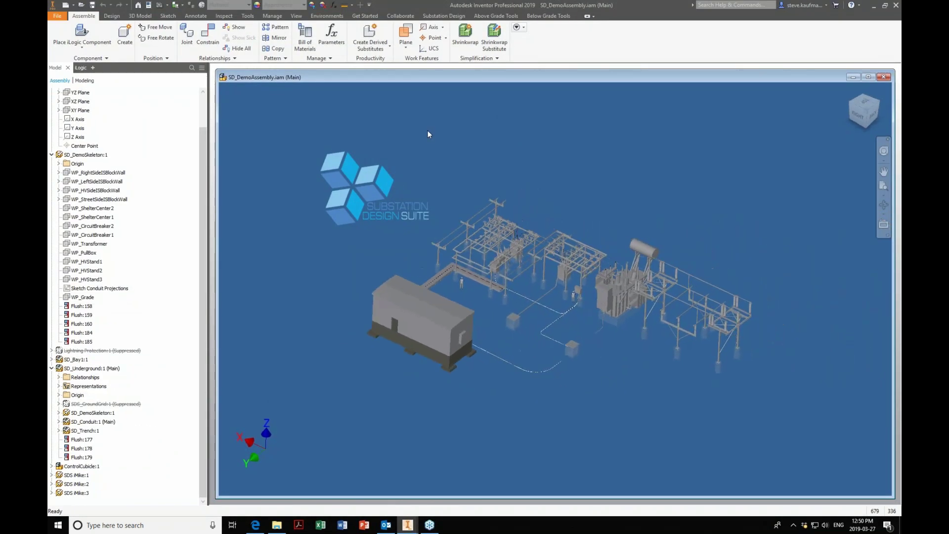
Open Conduit Plan EXAMPLE.pdf in Adobe Acrobat, view the conduit plan, and return to Inventor
{"action": "left_click", "coordinate": [294, 524]}
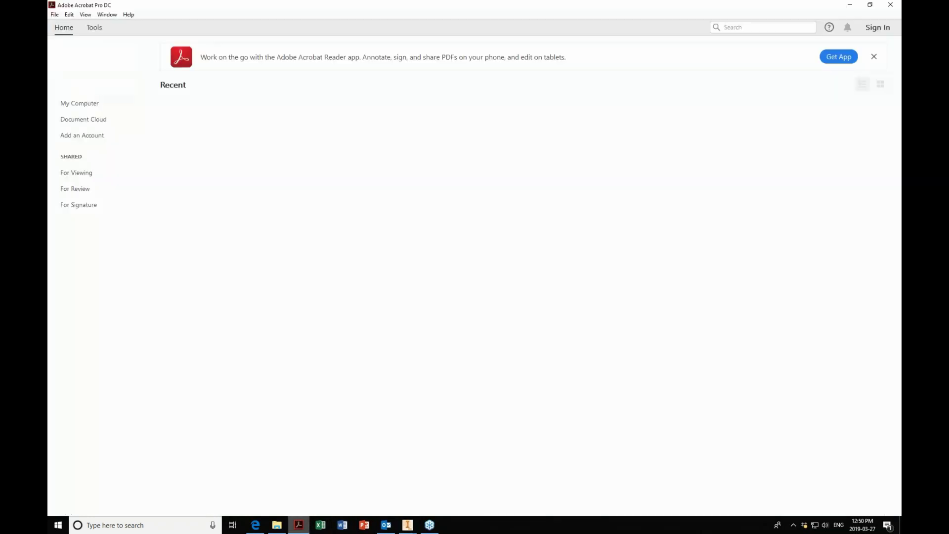
{"action": "double_click", "coordinate": [245, 126]}
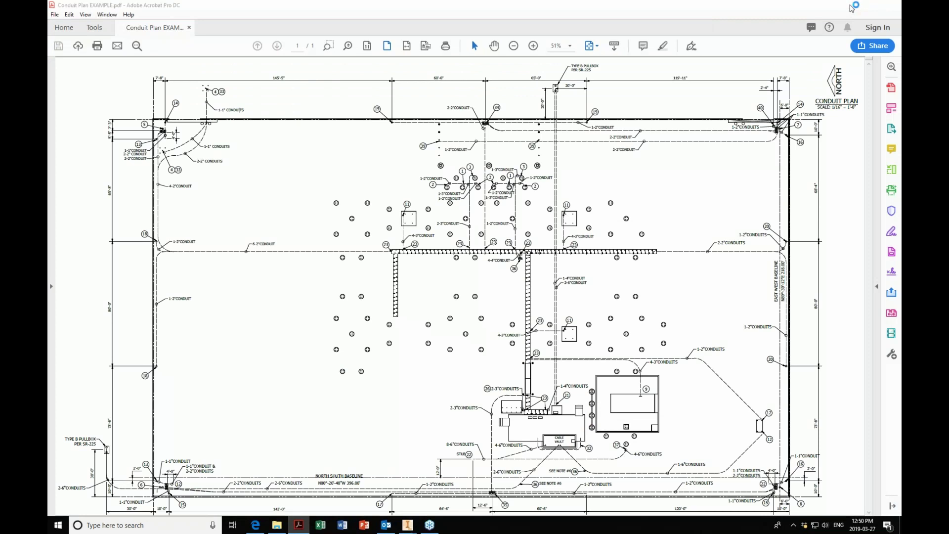
{"action": "left_click", "coordinate": [849, 5]}
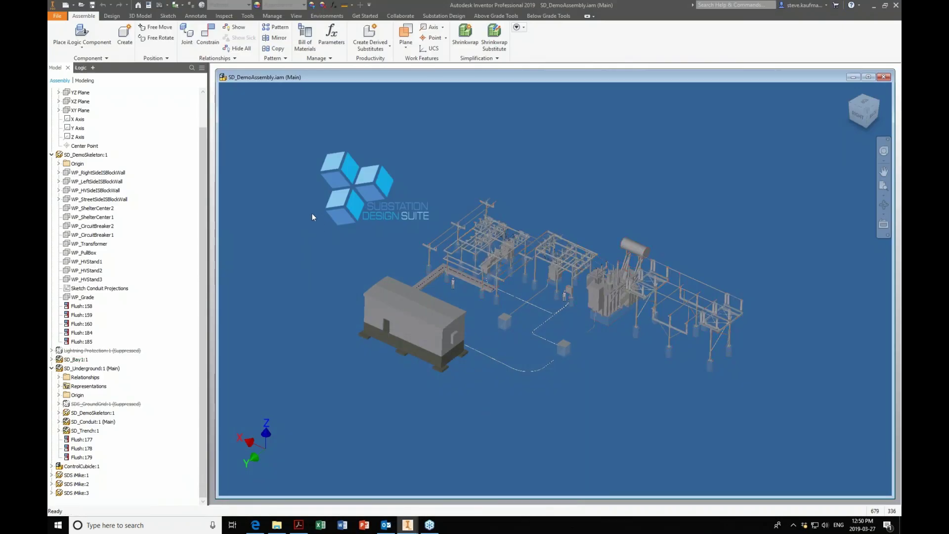
Collapse the model tree of SD_DemoAssembly.iam and activate its Conduit Plan level of detail
{"action": "left_click_drag", "start_coordinate": [200, 232], "coordinate": [199, 135]}
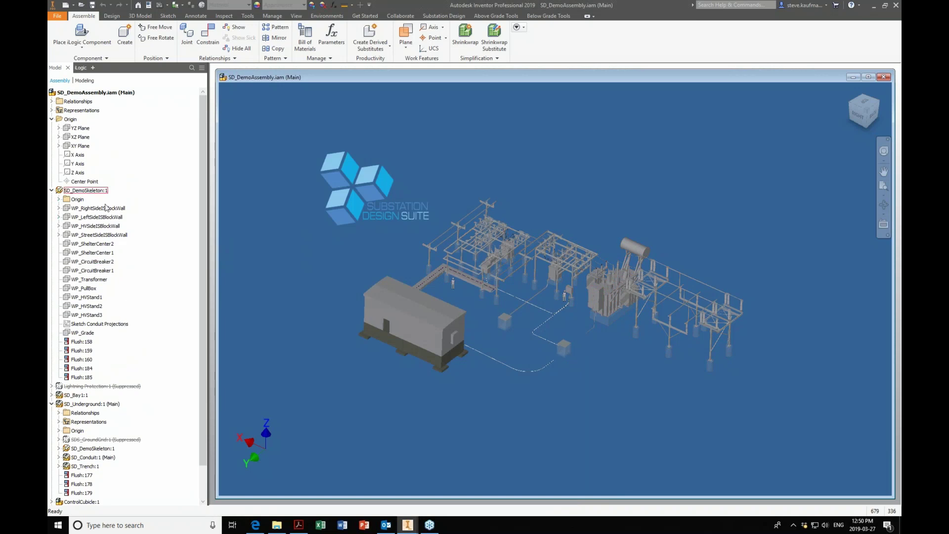
{"action": "right_click", "coordinate": [148, 221]}
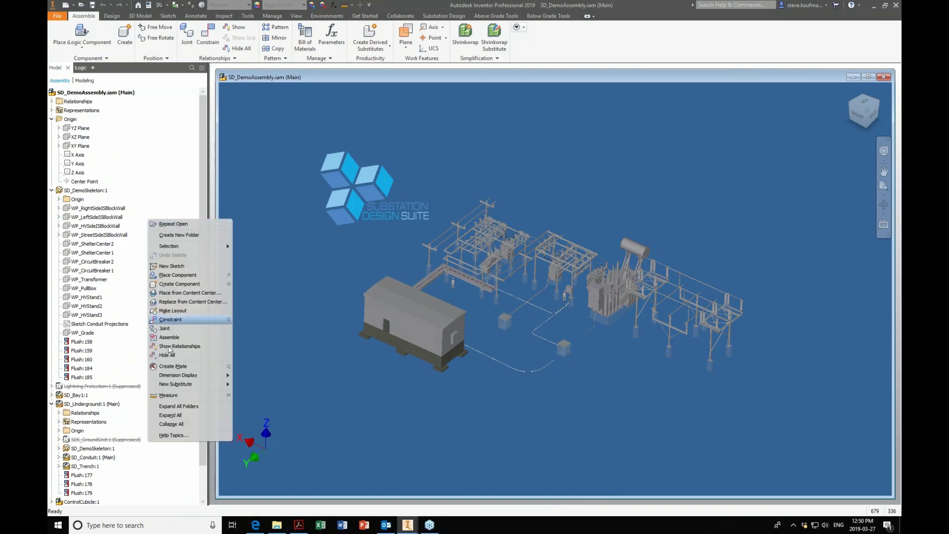
{"action": "left_click", "coordinate": [170, 423]}
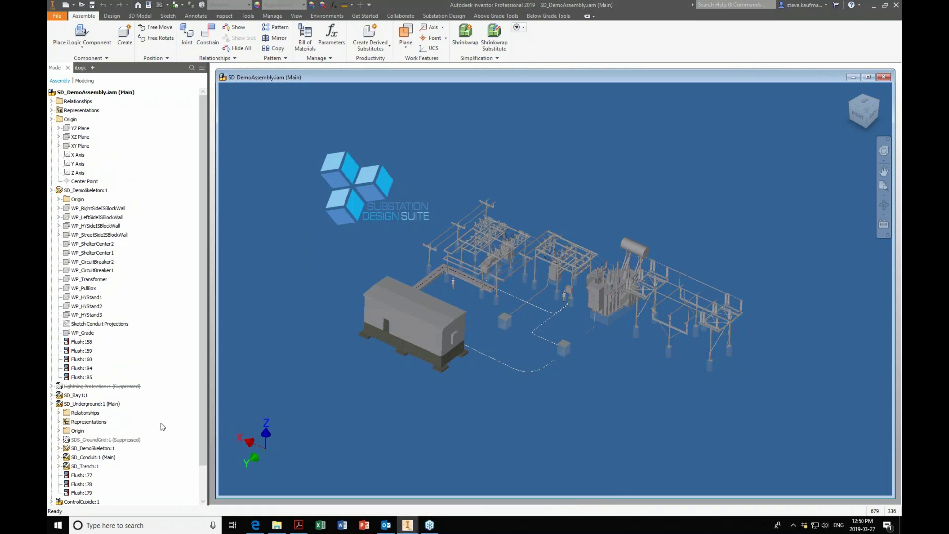
{"action": "left_click", "coordinate": [51, 111]}
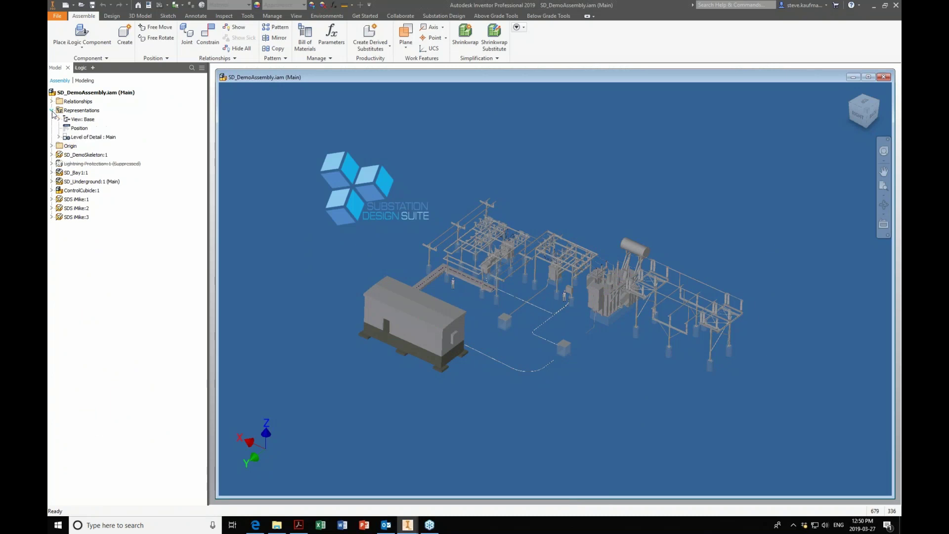
{"action": "left_click", "coordinate": [58, 137]}
{"action": "left_click", "coordinate": [93, 218]}
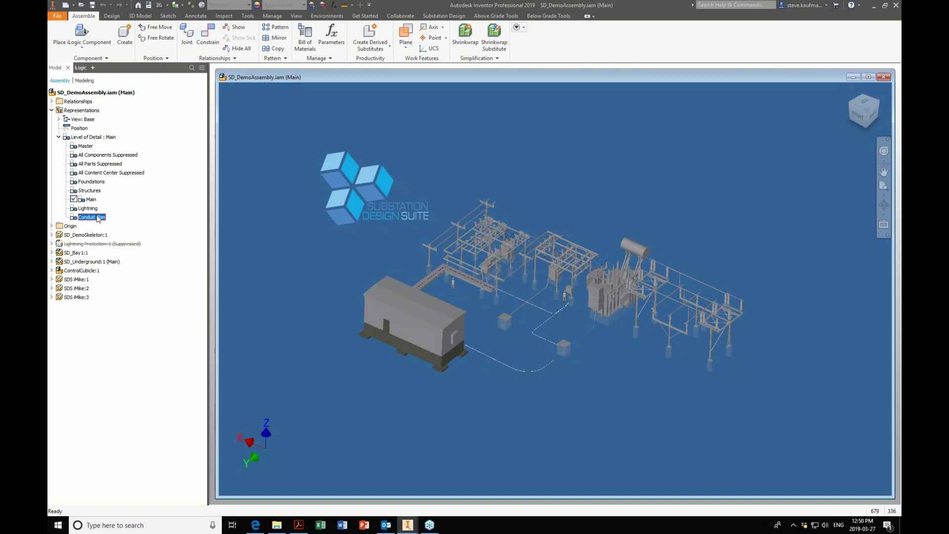
{"action": "right_click", "coordinate": [98, 219]}
{"action": "left_click", "coordinate": [131, 242]}
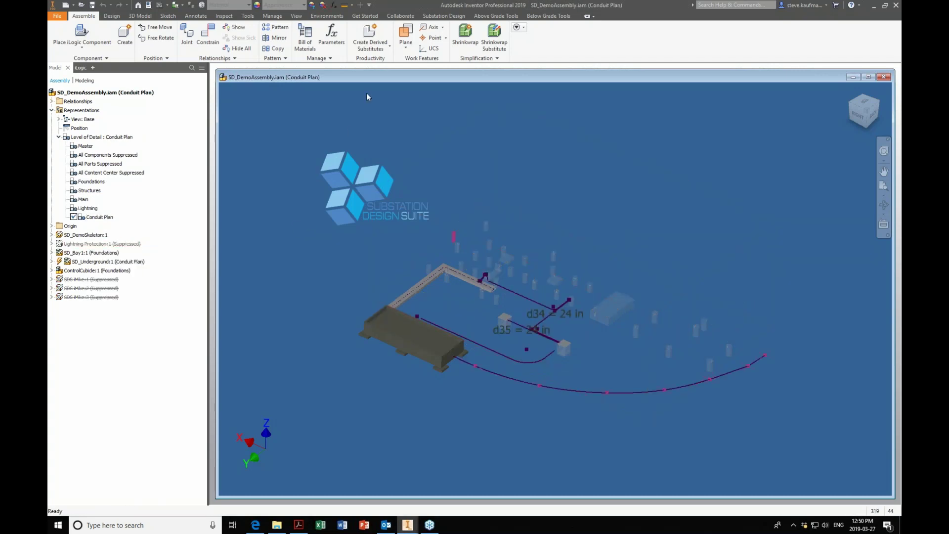
{"action": "left_click", "coordinate": [370, 46]}
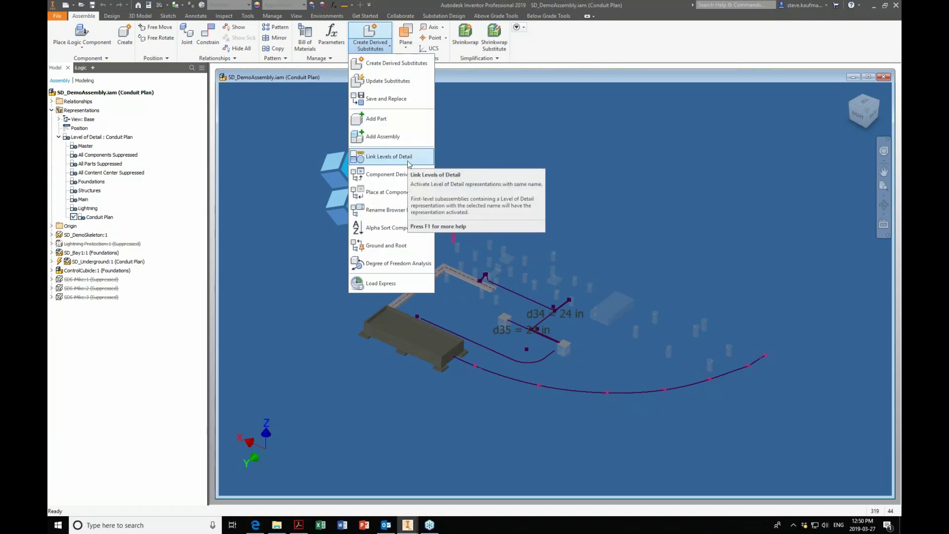
{"action": "left_click", "coordinate": [298, 190]}
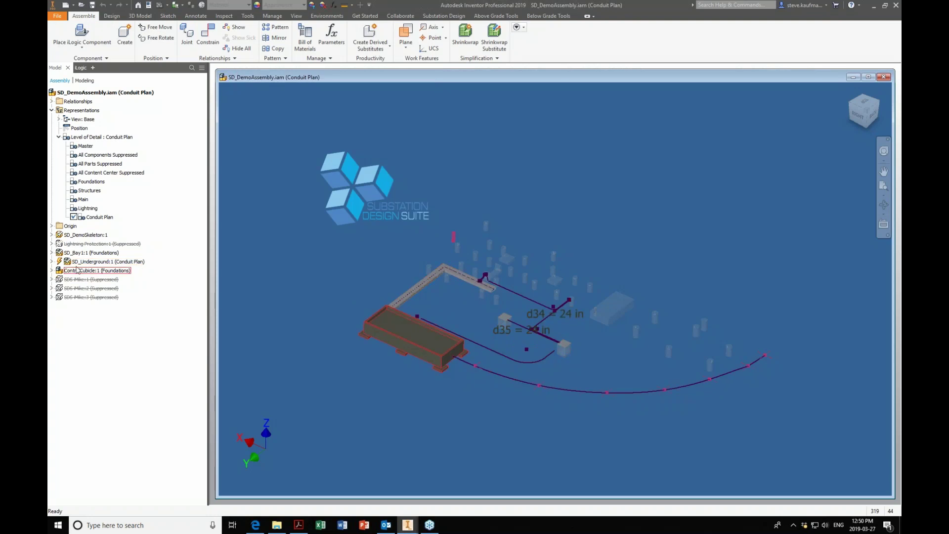
Open the SD_Underground:1 subassembly in its own window with the Conduit Plan level of detail
{"action": "right_click", "coordinate": [92, 262]}
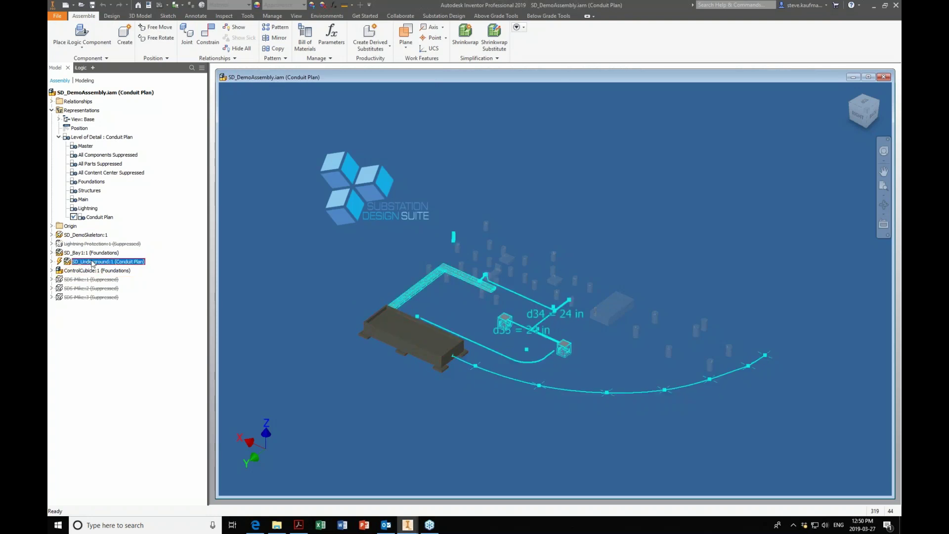
{"action": "left_click", "coordinate": [108, 215]}
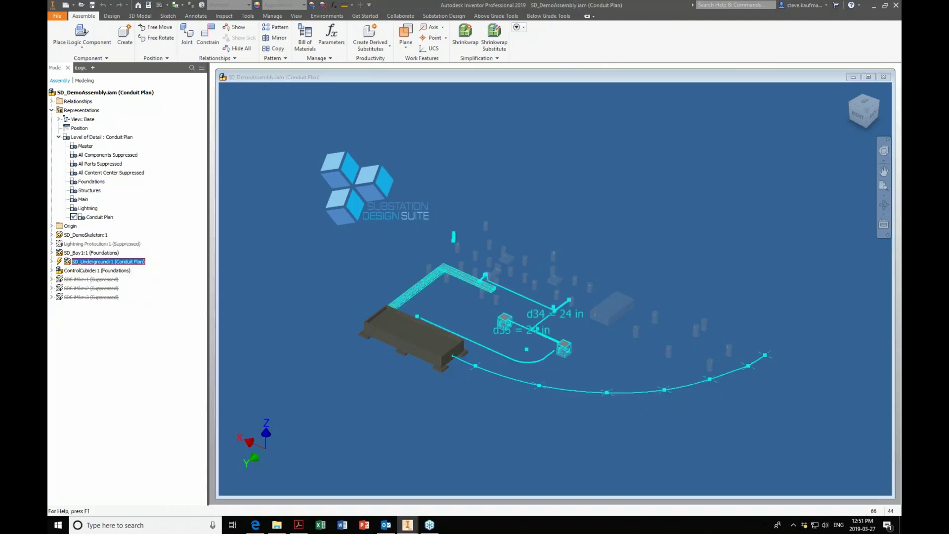
{"action": "left_click", "coordinate": [423, 285]}
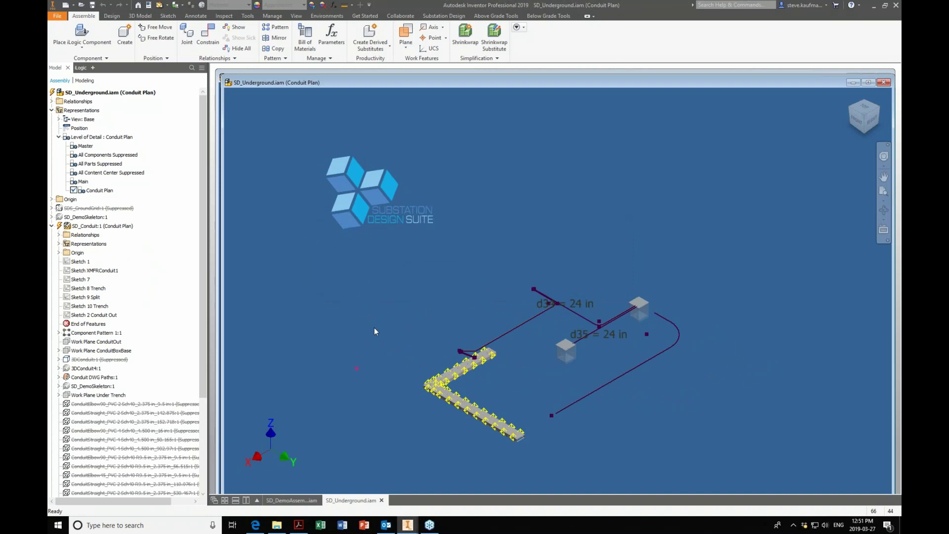
Edit Conduit DWG Paths:1 in place and highlight its Sketch3 to inspect the conduit paths around the pull boxes
{"action": "middle_click_drag", "start_coordinate": [375, 327], "coordinate": [306, 321], "text": "shift"}
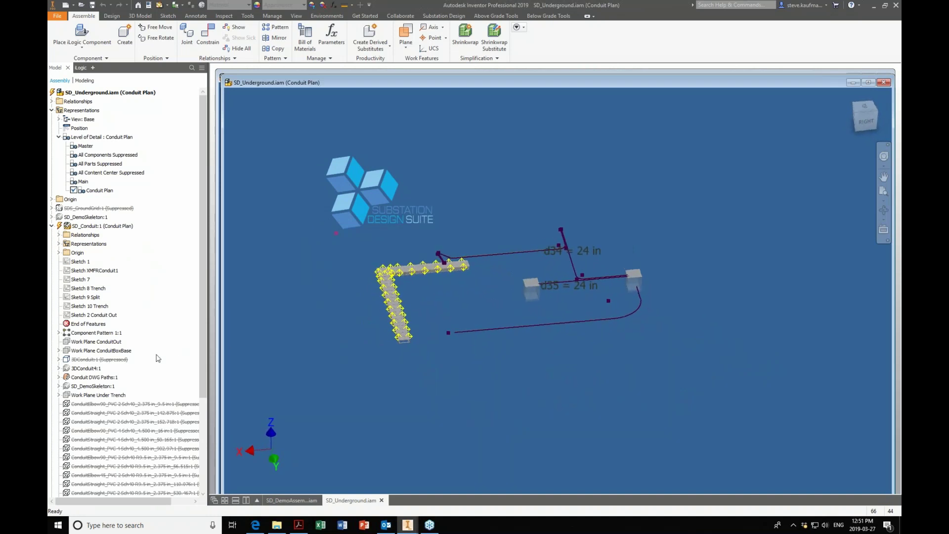
{"action": "left_click", "coordinate": [121, 359]}
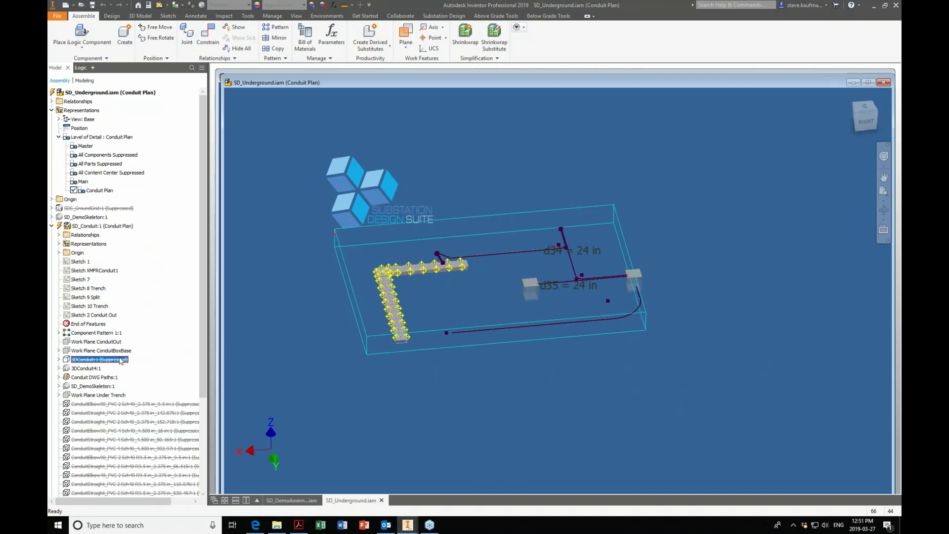
{"action": "left_click", "coordinate": [107, 377]}
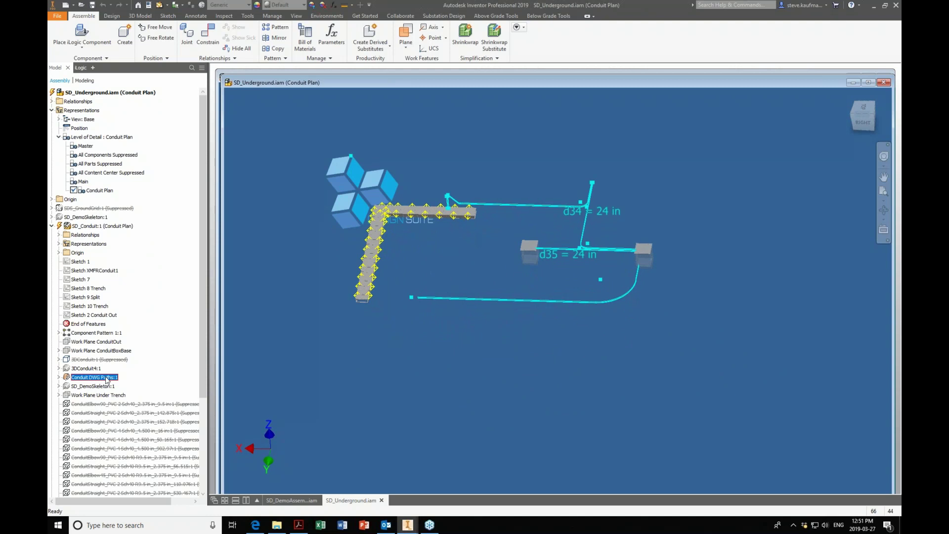
{"action": "right_click", "coordinate": [107, 377]}
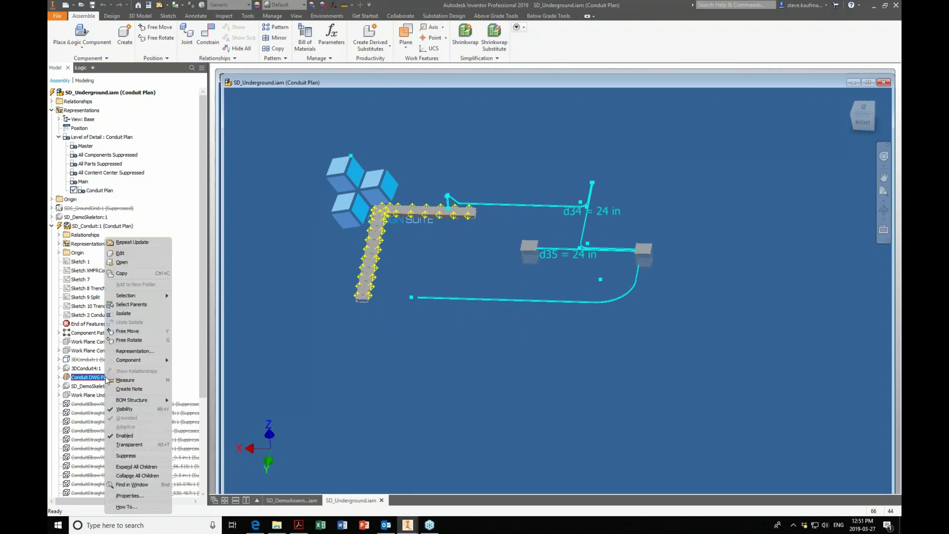
{"action": "left_click", "coordinate": [120, 253]}
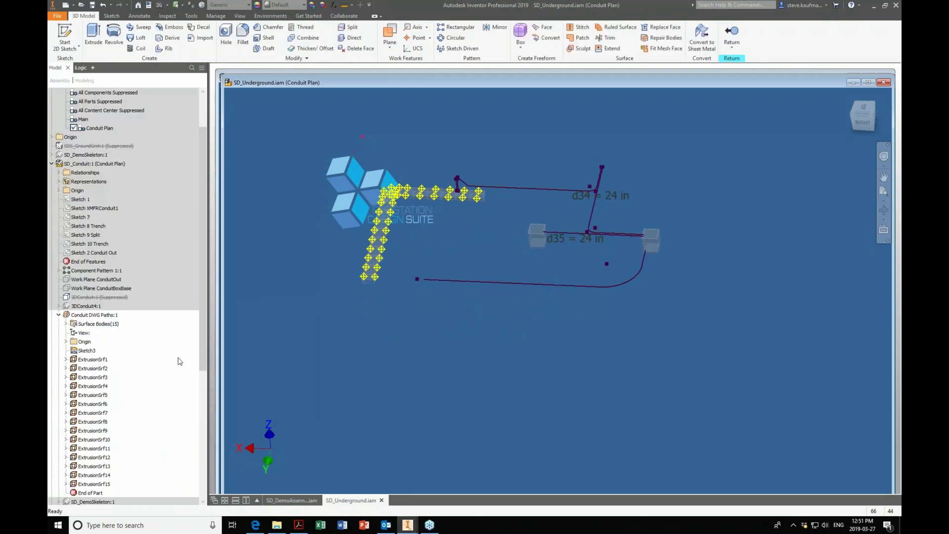
{"action": "left_click", "coordinate": [86, 350]}
{"action": "key", "text": "F6"}
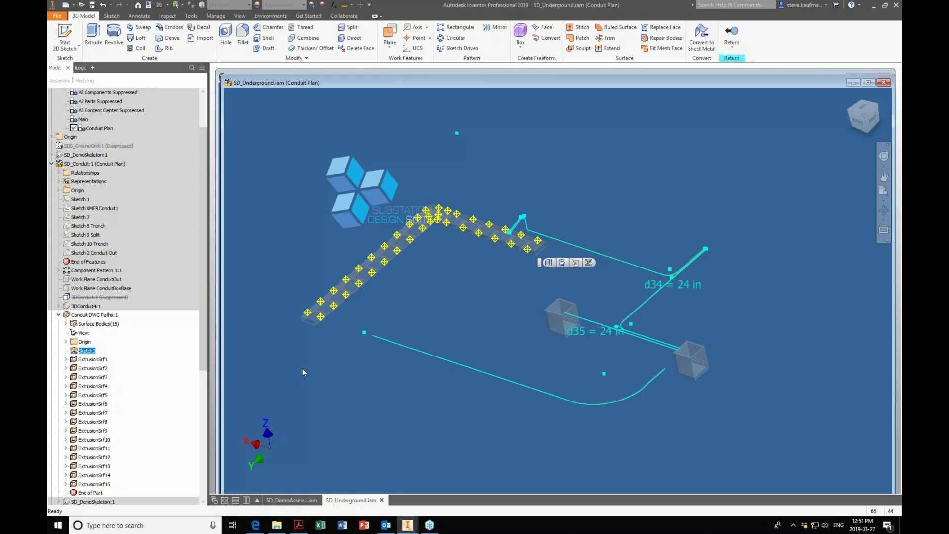
{"action": "scroll", "coordinate": [303, 368], "scroll_direction": "down", "scroll_amount": 3}
{"action": "middle_click_drag", "start_coordinate": [381, 408], "coordinate": [374, 317]}
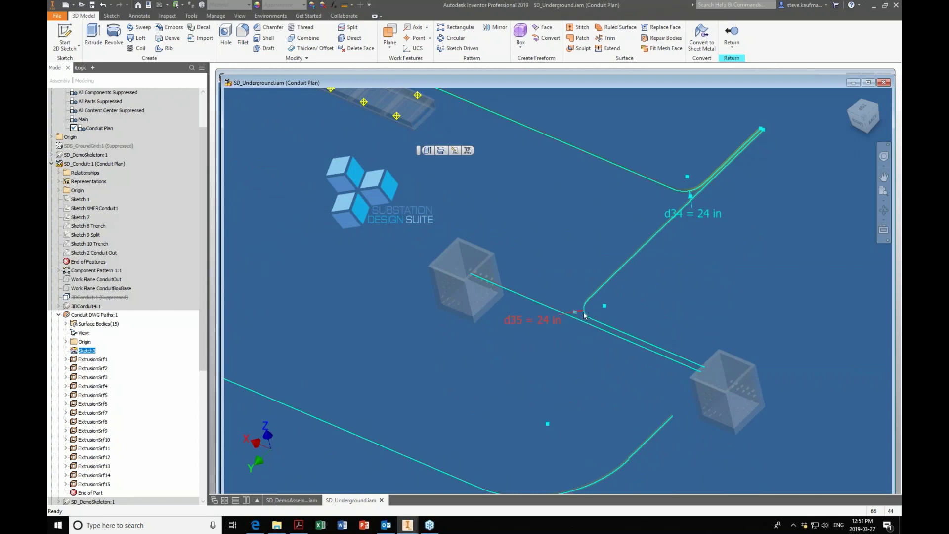
{"action": "left_click", "coordinate": [570, 352]}
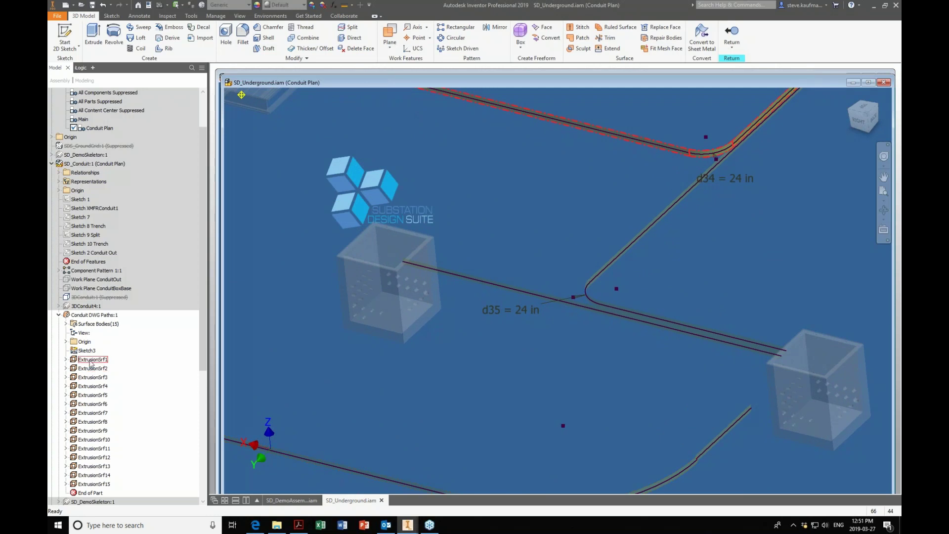
Hide the path surfaces ExtrusionSrf1 and ExtrusionSrf2 to expose the sketch line of the upper conduit run
{"action": "left_click", "coordinate": [91, 360]}
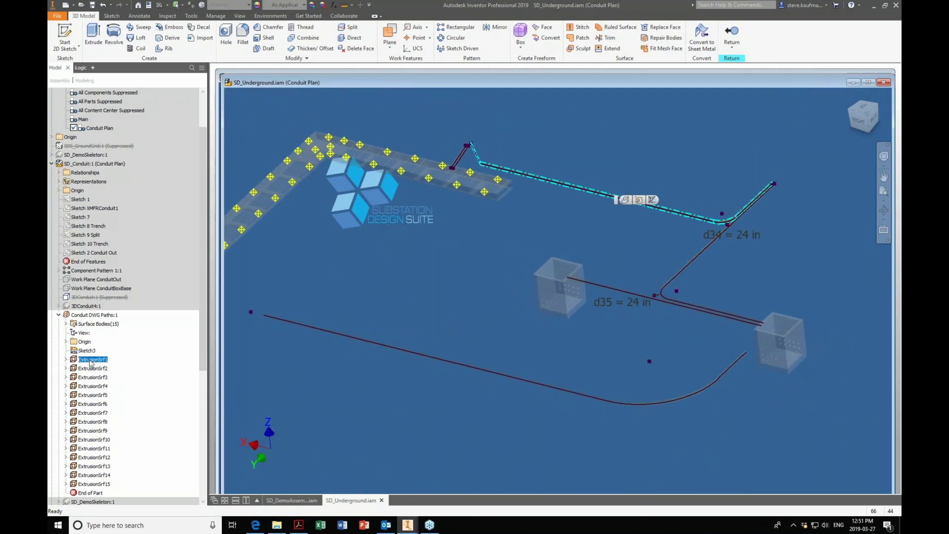
{"action": "right_click", "coordinate": [91, 363]}
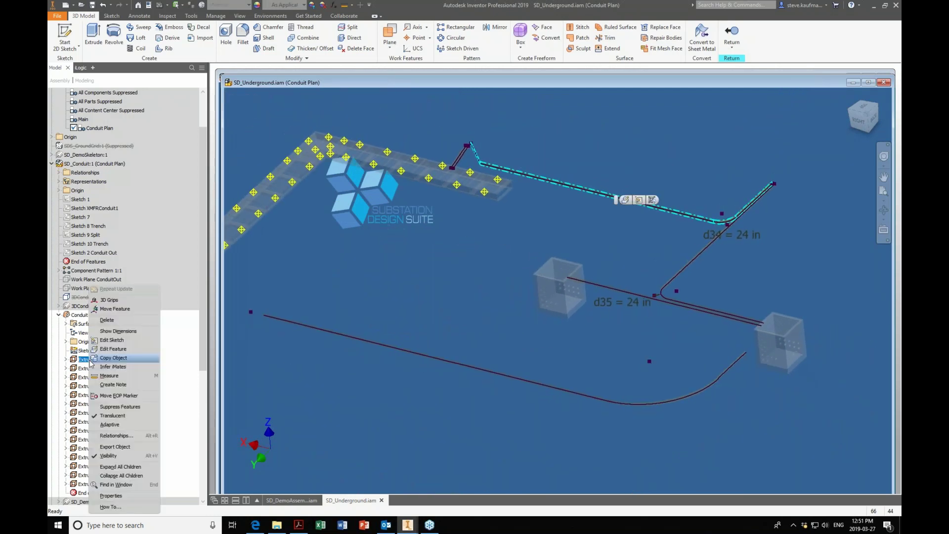
{"action": "left_click", "coordinate": [108, 455]}
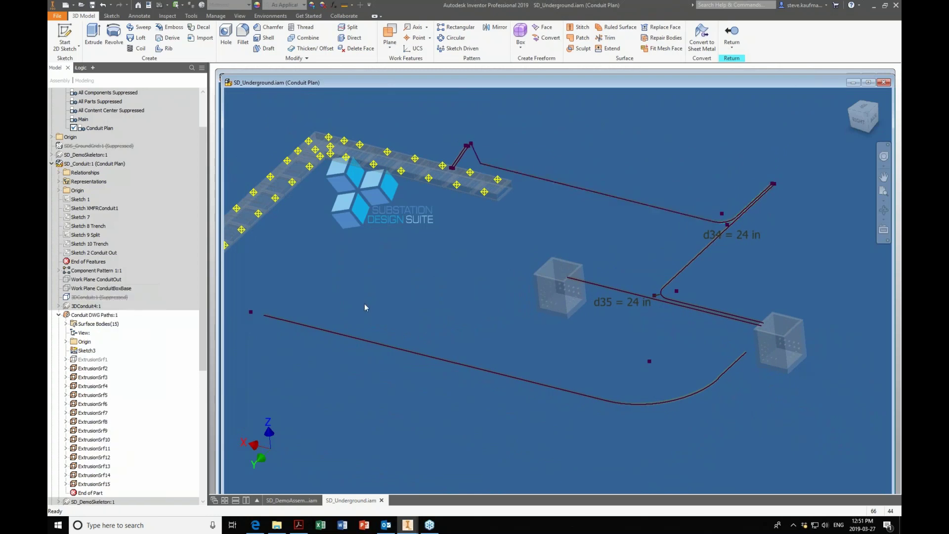
{"action": "scroll", "coordinate": [396, 280], "scroll_direction": "up", "scroll_amount": 5}
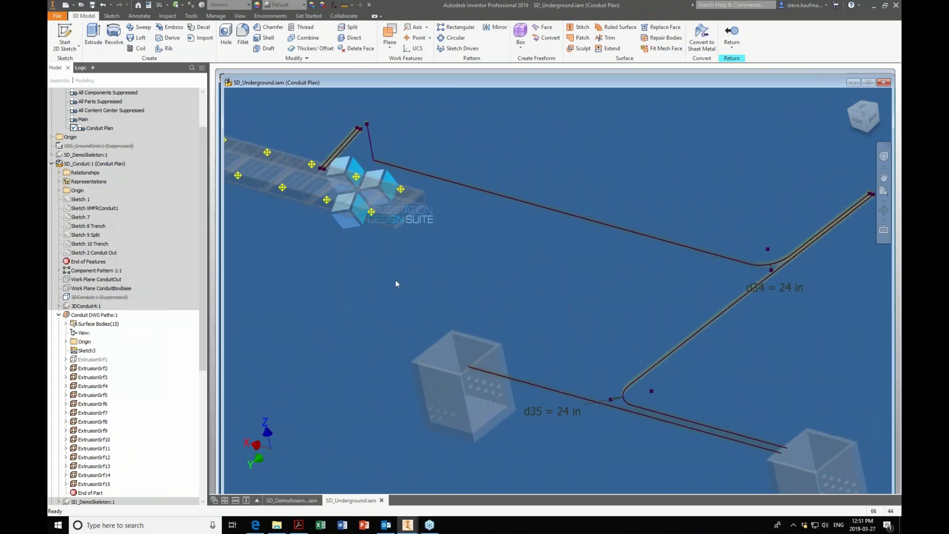
{"action": "scroll", "coordinate": [395, 280], "scroll_direction": "down", "scroll_amount": 2}
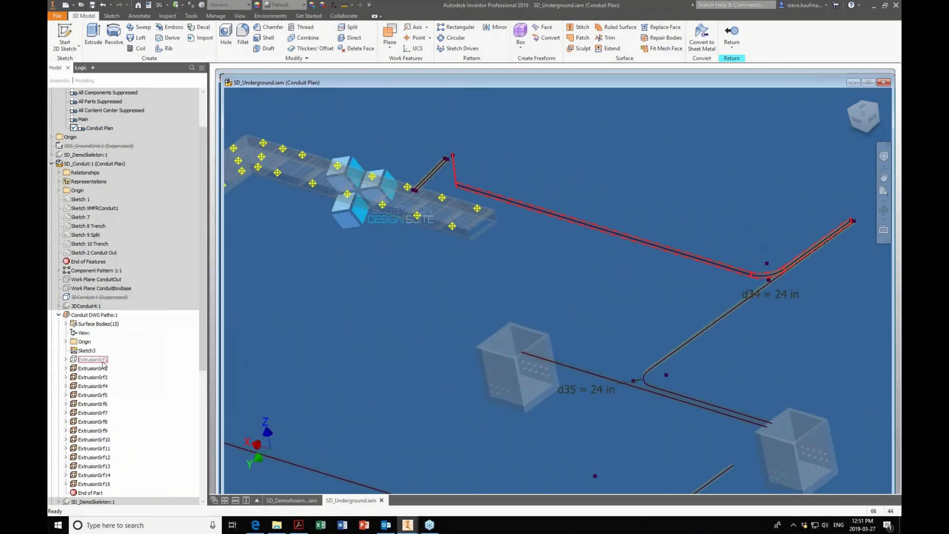
{"action": "scroll", "coordinate": [103, 365], "scroll_direction": "up", "scroll_amount": 1}
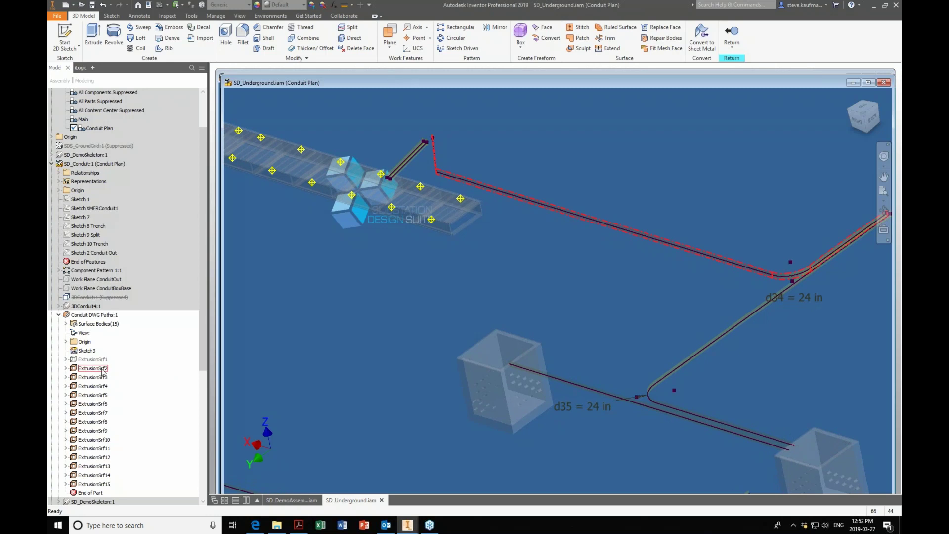
{"action": "left_click", "coordinate": [94, 368]}
{"action": "right_click", "coordinate": [102, 368]}
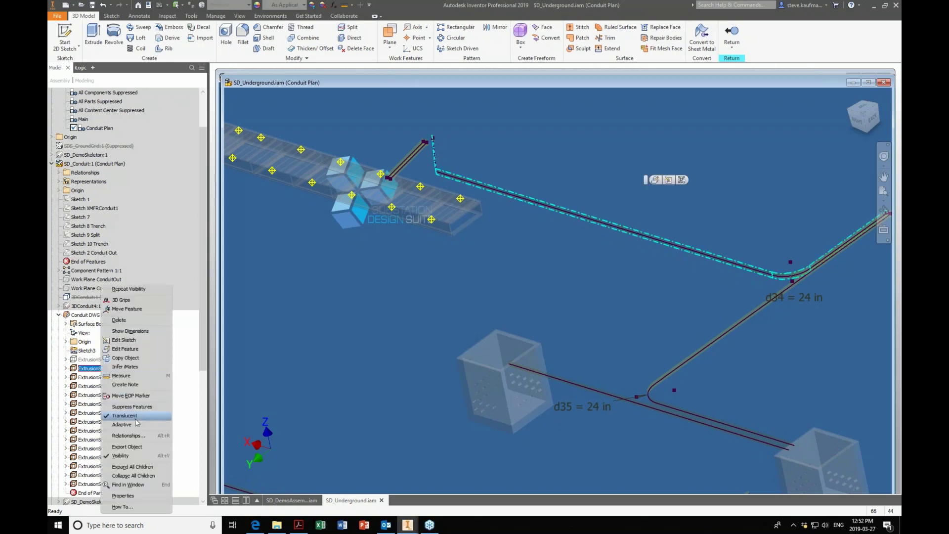
{"action": "left_click", "coordinate": [135, 456]}
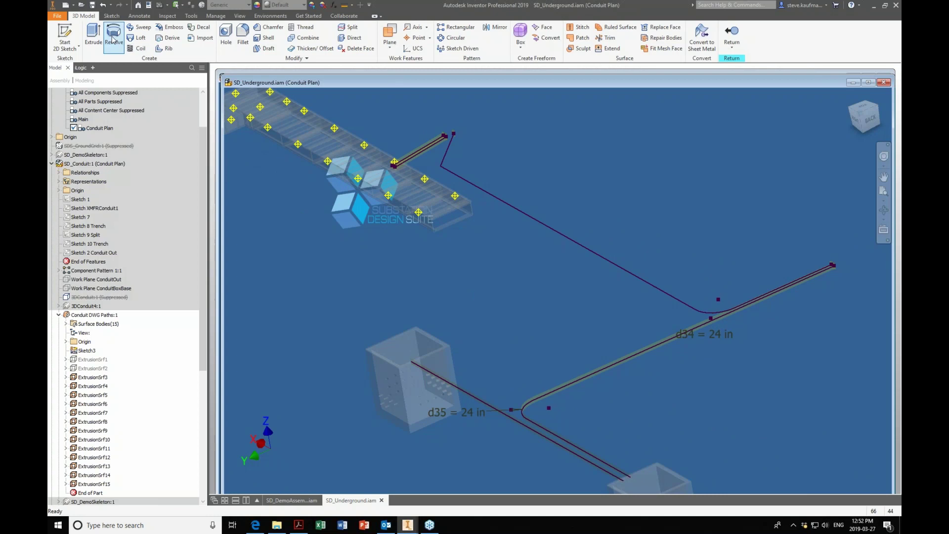
Extrude the exposed conduit path line as a surface, symmetrically over a distance of 6 in
{"action": "left_click", "coordinate": [93, 33]}
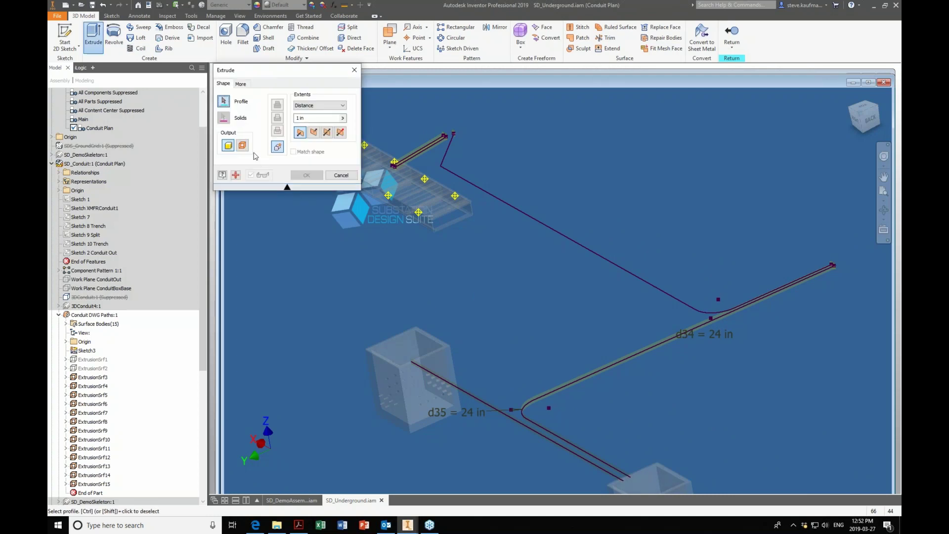
{"action": "left_click", "coordinate": [525, 218]}
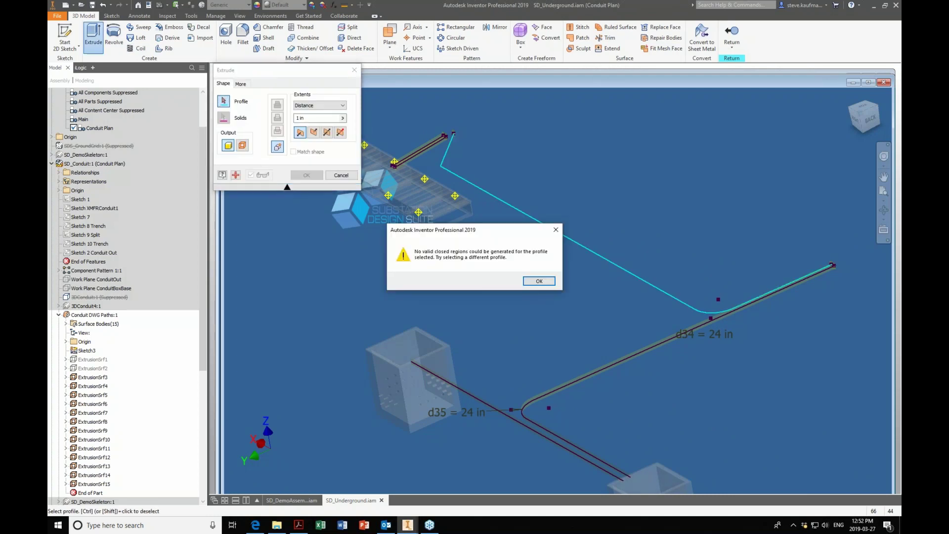
{"action": "left_click", "coordinate": [537, 281]}
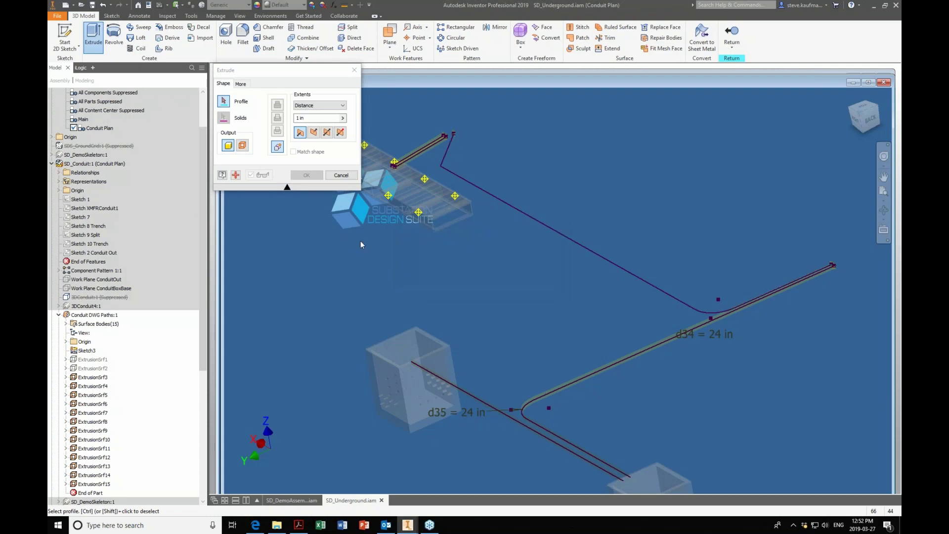
{"action": "left_click", "coordinate": [242, 145]}
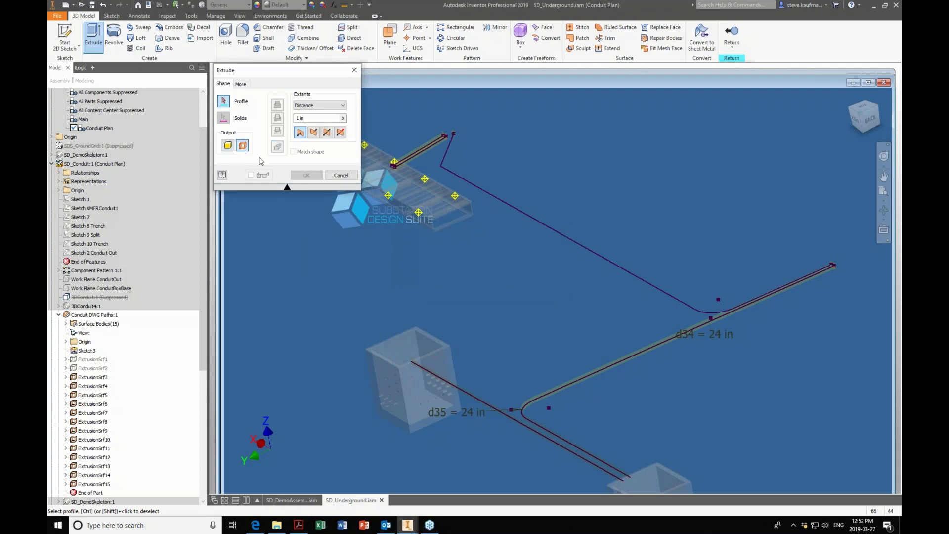
{"action": "left_click", "coordinate": [511, 220]}
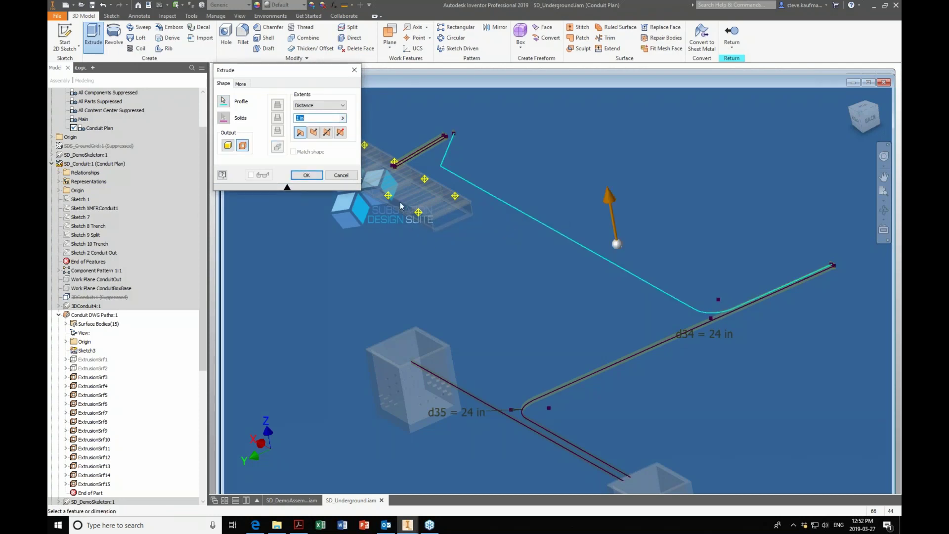
{"action": "type", "text": "6"}
{"action": "left_click", "coordinate": [327, 132]}
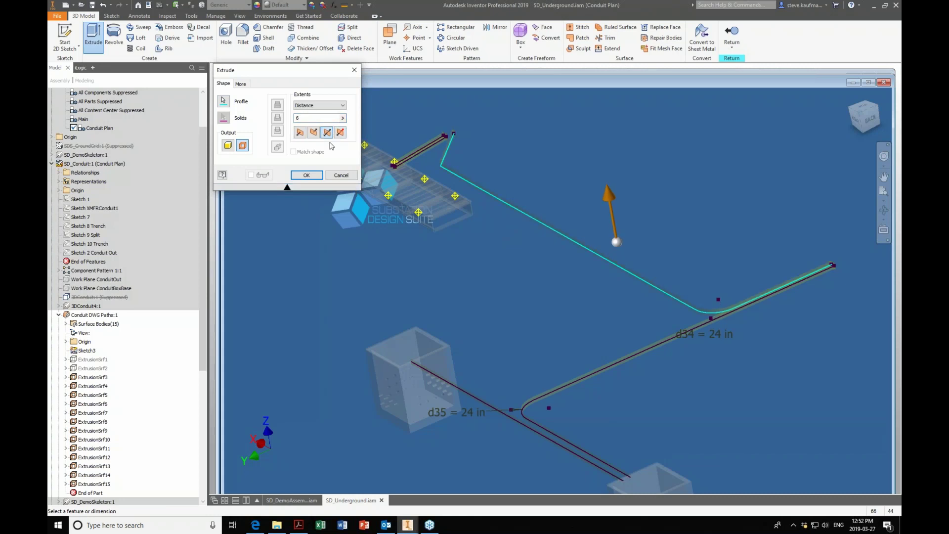
{"action": "left_click", "coordinate": [307, 175]}
{"action": "scroll", "coordinate": [535, 271], "scroll_direction": "up", "scroll_amount": 6}
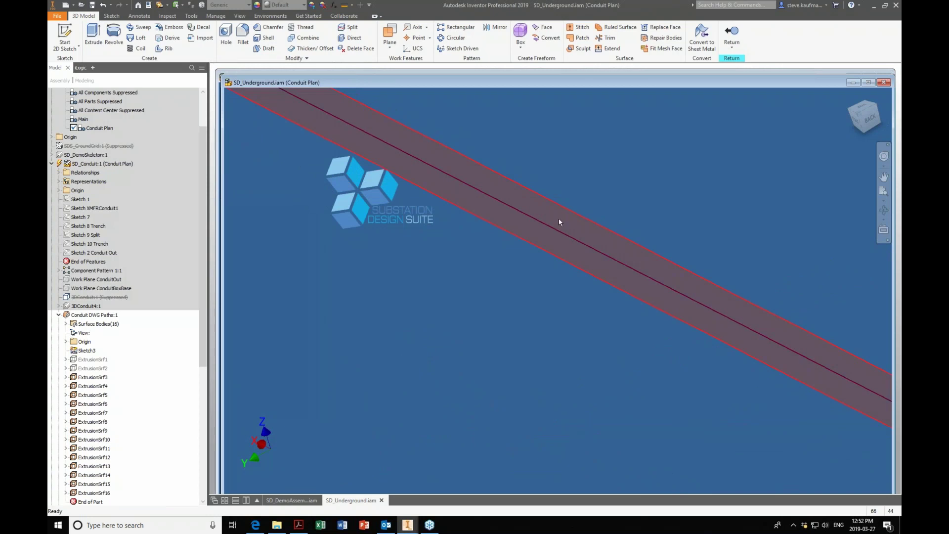
{"action": "scroll", "coordinate": [560, 222], "scroll_direction": "down", "scroll_amount": 6}
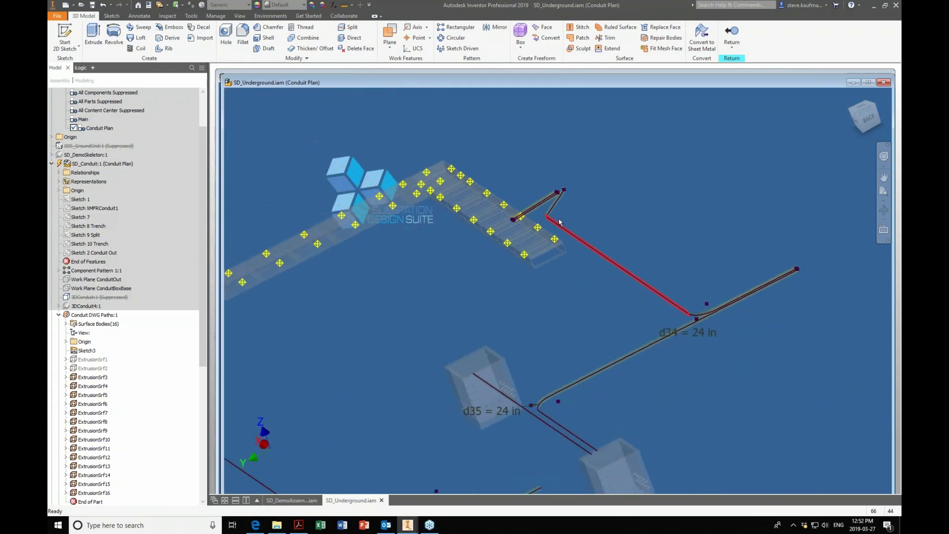
{"action": "scroll", "coordinate": [559, 222], "scroll_direction": "down", "scroll_amount": 5}
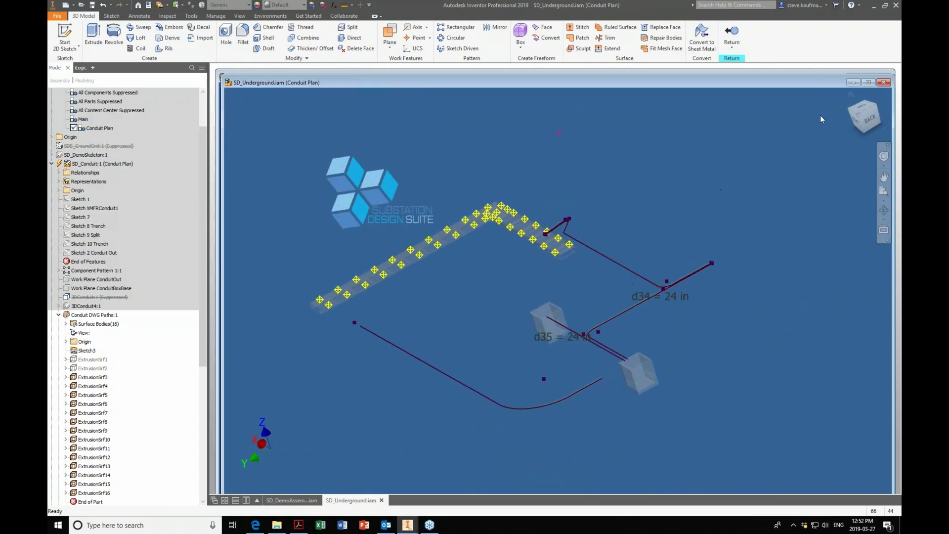
Finish editing the conduit paths part, then close SD_Underground.iam, saving it and Conduit DWG Paths.ipt
{"action": "left_click", "coordinate": [887, 83]}
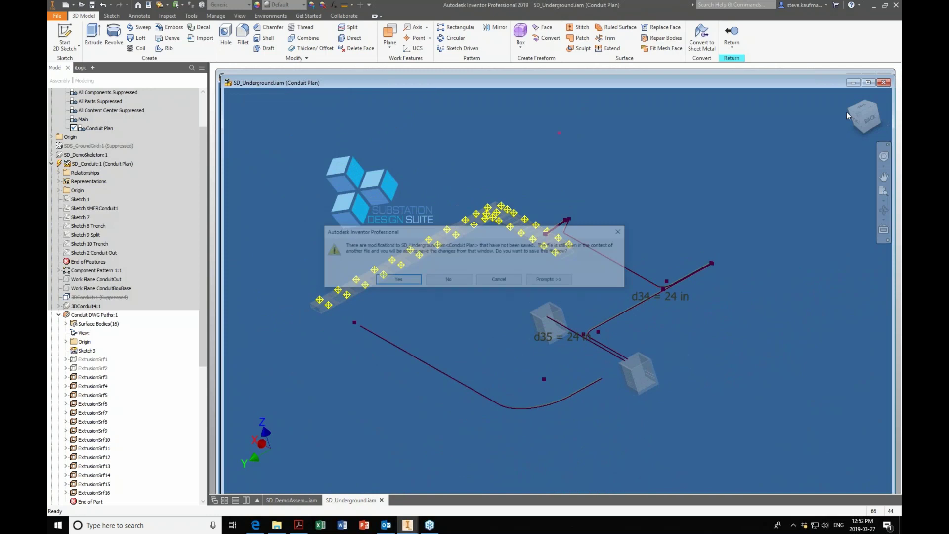
{"action": "left_click", "coordinate": [381, 278]}
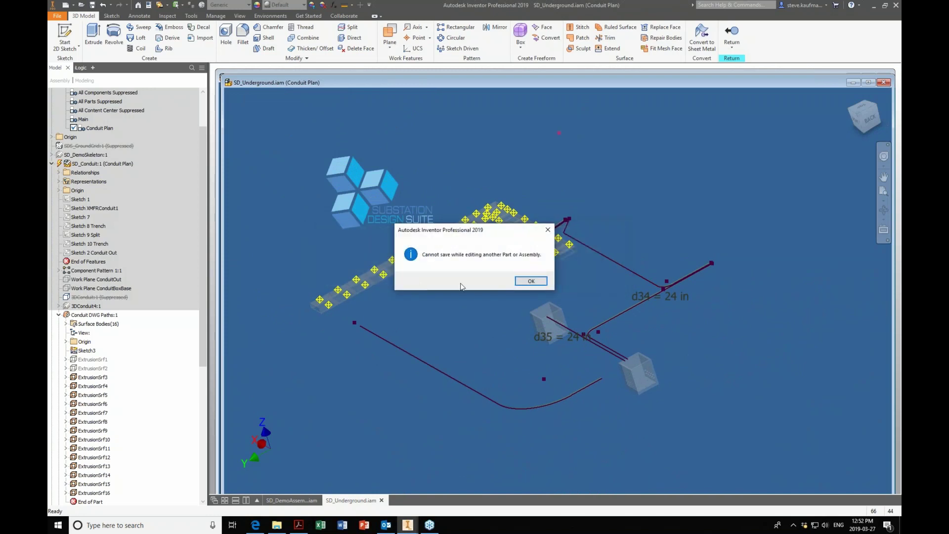
{"action": "left_click", "coordinate": [528, 280]}
{"action": "left_click", "coordinate": [732, 35]}
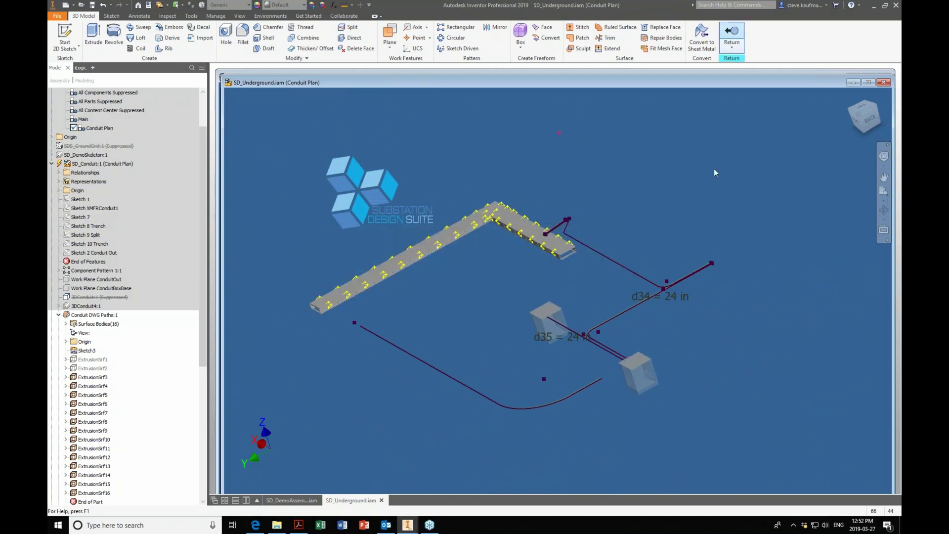
{"action": "left_click", "coordinate": [883, 84]}
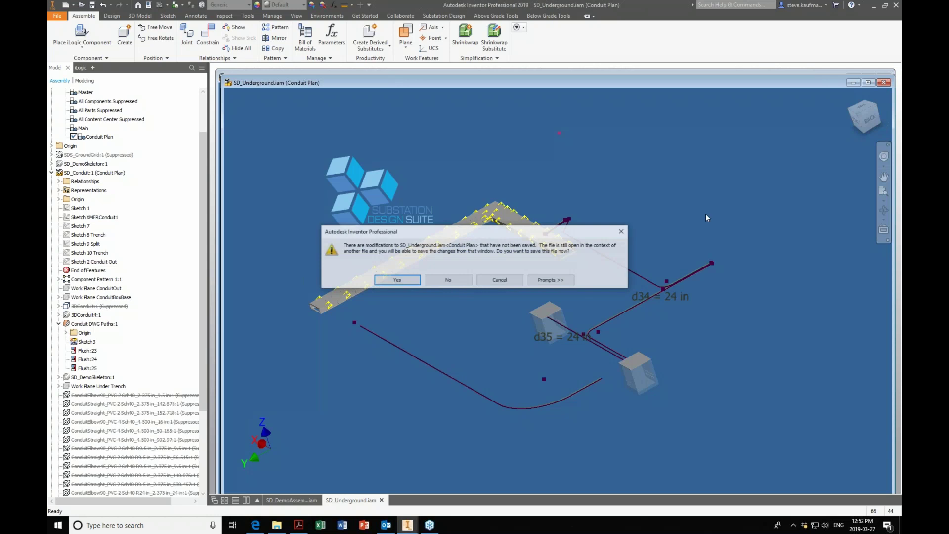
{"action": "left_click", "coordinate": [388, 280]}
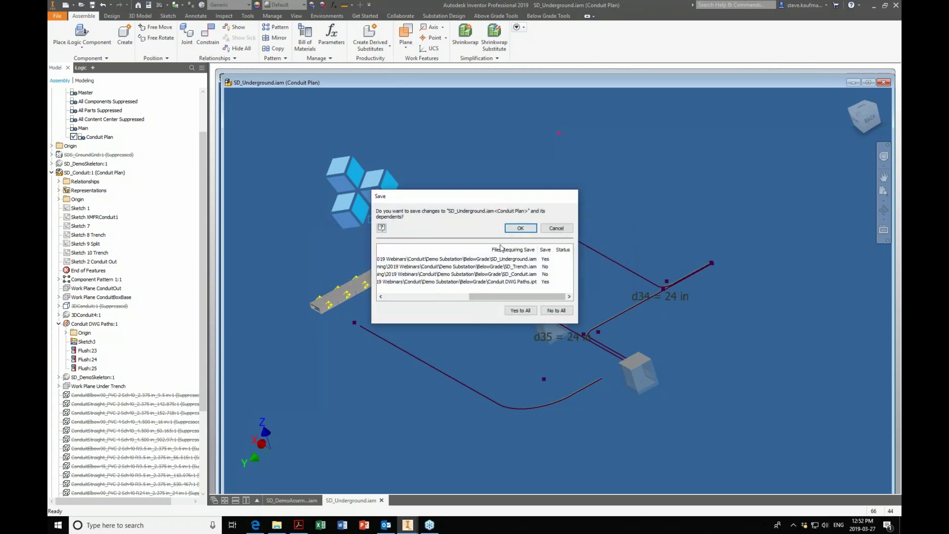
{"action": "left_click", "coordinate": [519, 228]}
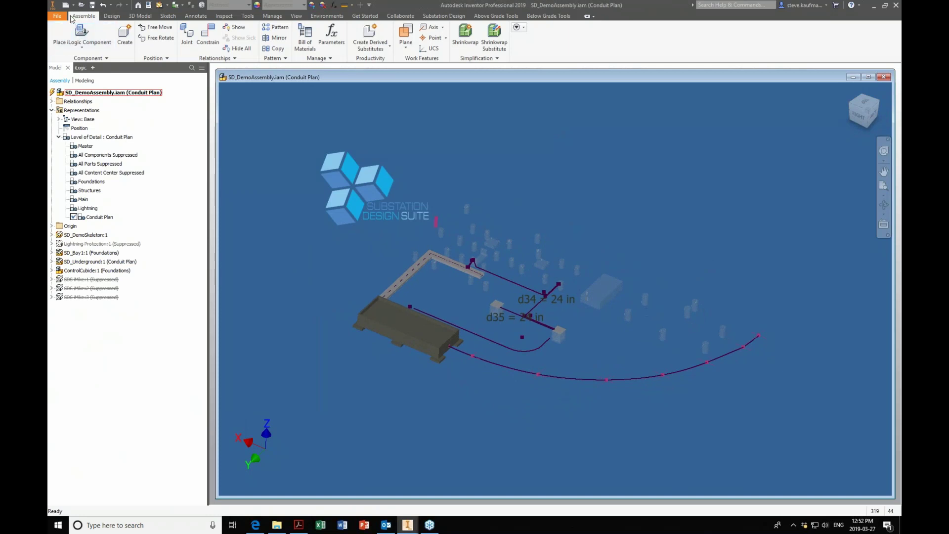
Open the drawing Conduit Plan.dwg from the GENERAL ARRANGEMENT folder and dismiss the notice about non-updated components
{"action": "left_click", "coordinate": [81, 5]}
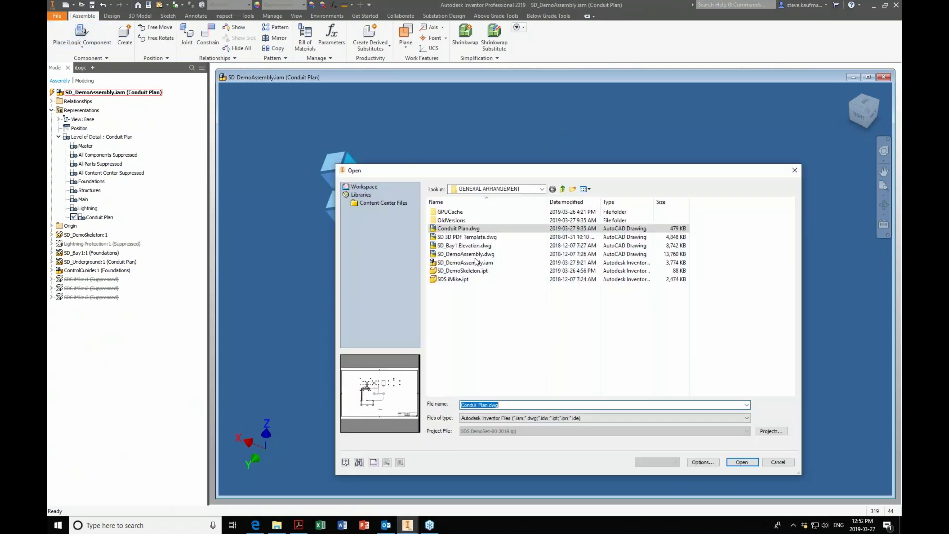
{"action": "left_click", "coordinate": [478, 231]}
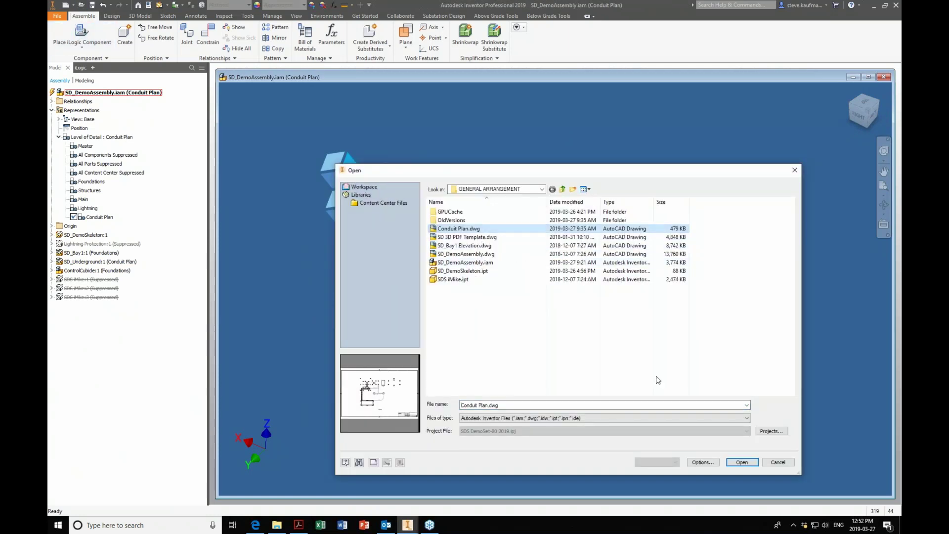
{"action": "left_click", "coordinate": [740, 462]}
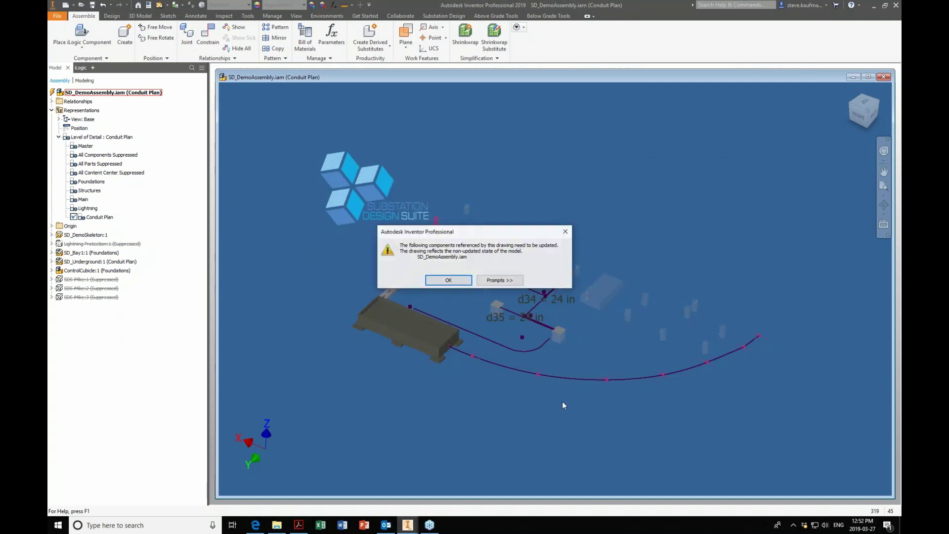
{"action": "left_click", "coordinate": [448, 280]}
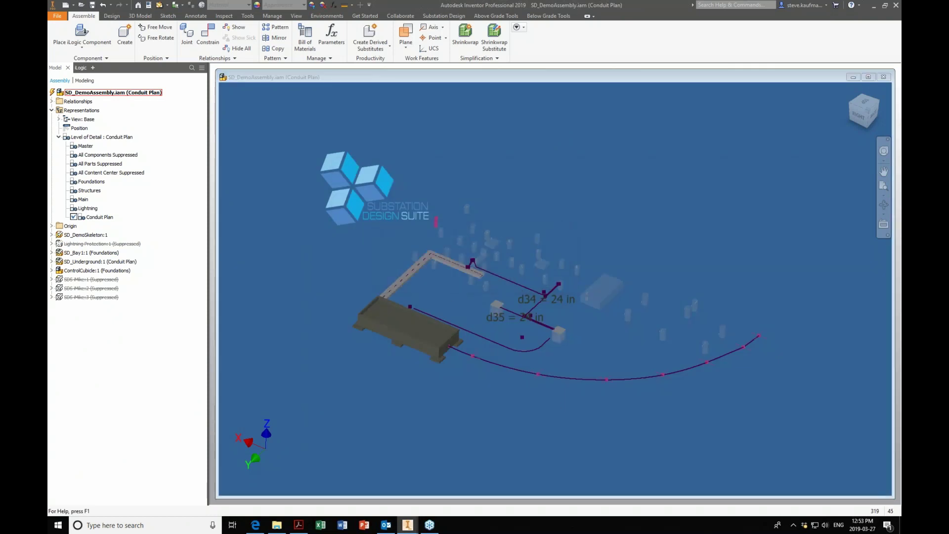
Check the level of detail assigned to the Conduit Plan drawing view, leaving the view's settings unedited
{"action": "scroll", "coordinate": [380, 418], "scroll_direction": "down", "scroll_amount": 5}
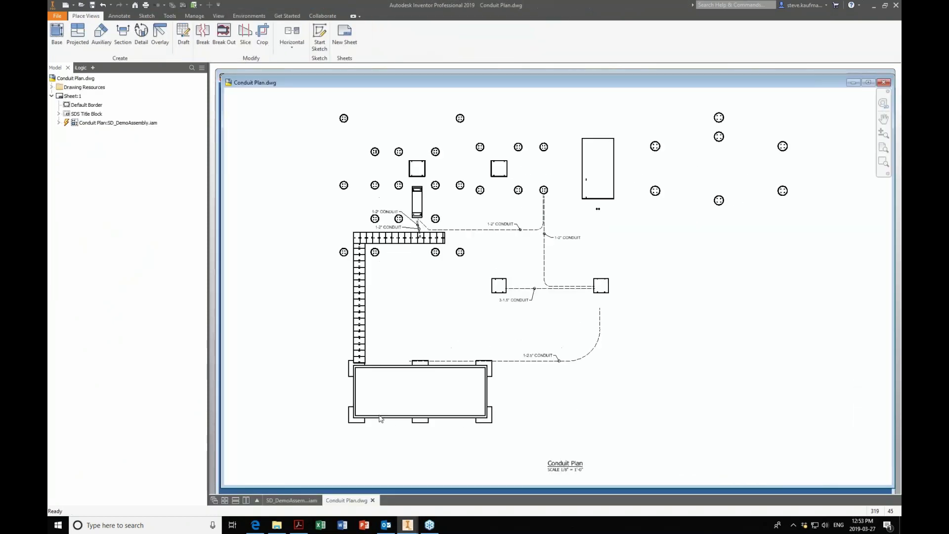
{"action": "scroll", "coordinate": [380, 419], "scroll_direction": "up", "scroll_amount": 5}
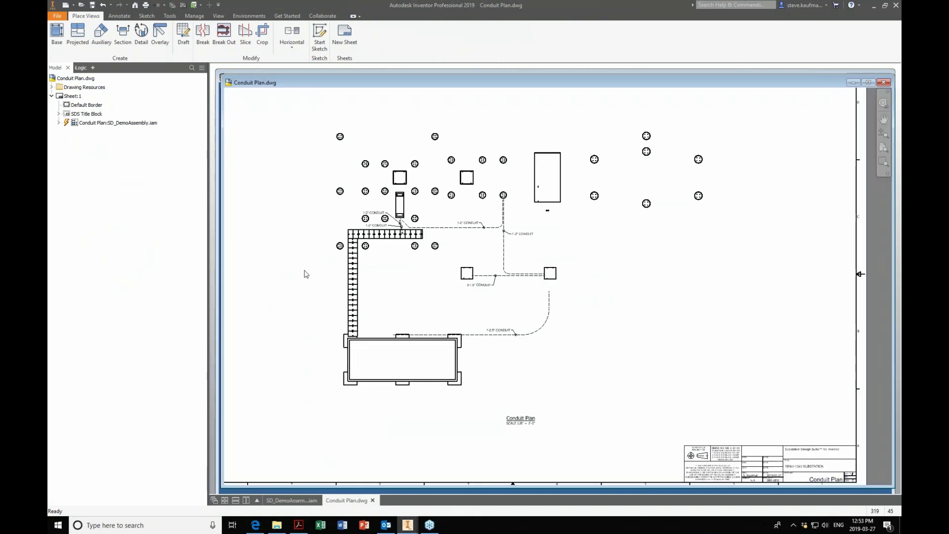
{"action": "double_click", "coordinate": [334, 222]}
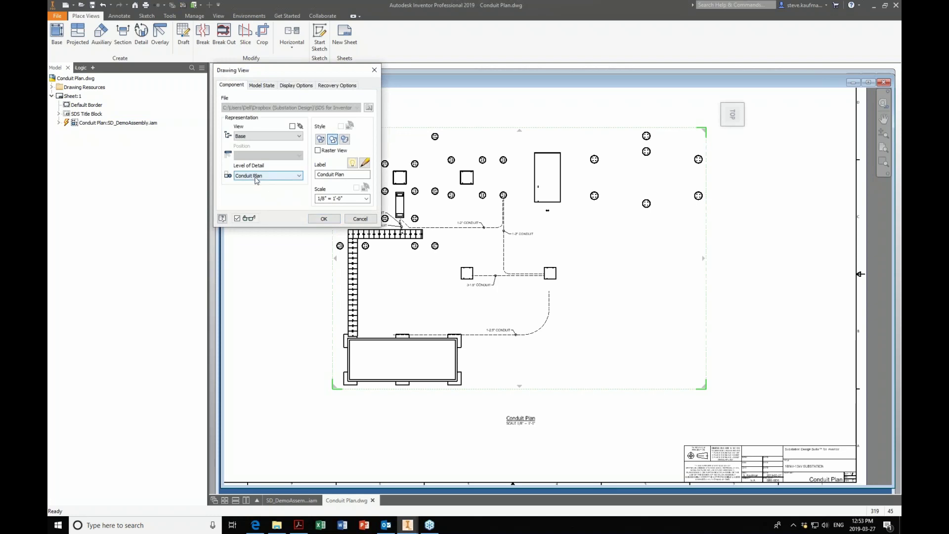
{"action": "left_click", "coordinate": [355, 219]}
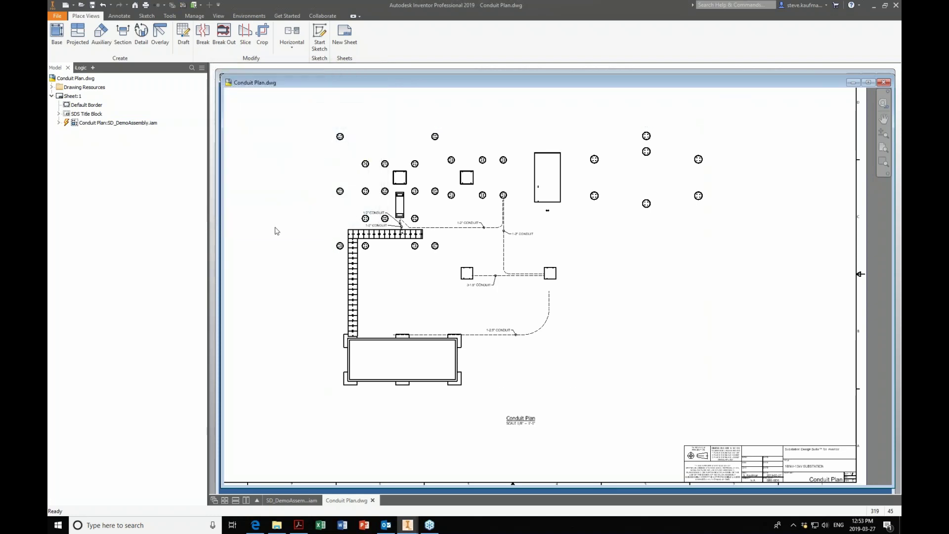
In the Conduit Plan view, override the by-layer properties of Conduit DWG Paths under SD_Conduit with the Dashed line type
{"action": "left_click", "coordinate": [58, 123]}
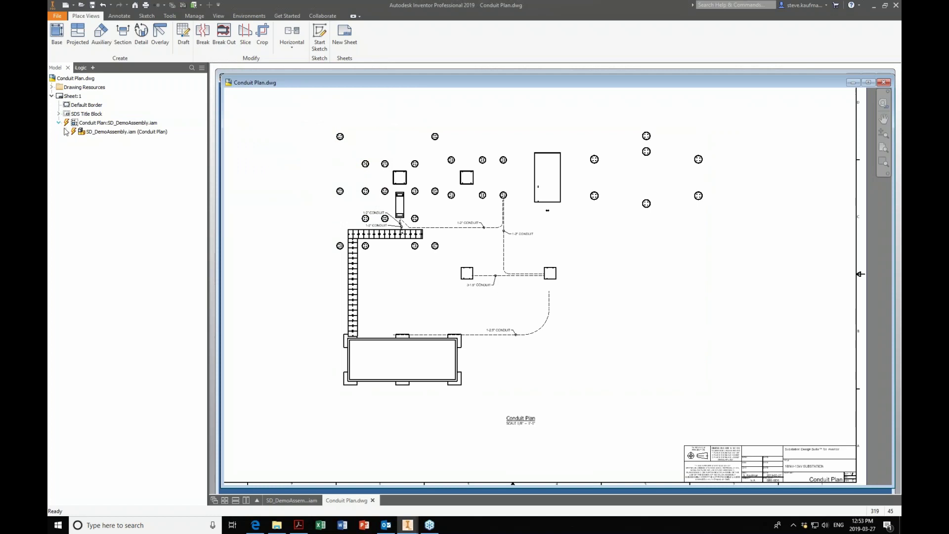
{"action": "left_click", "coordinate": [67, 131]}
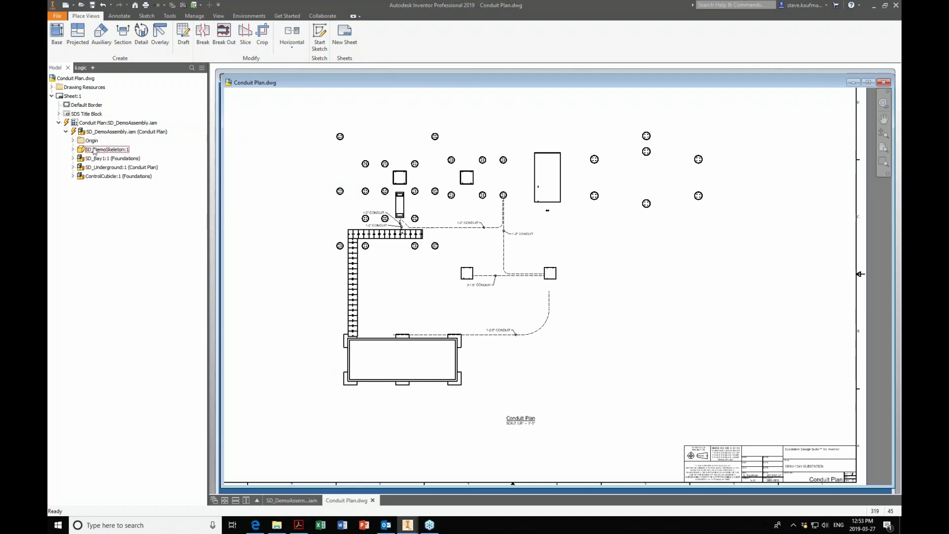
{"action": "left_click", "coordinate": [73, 167]}
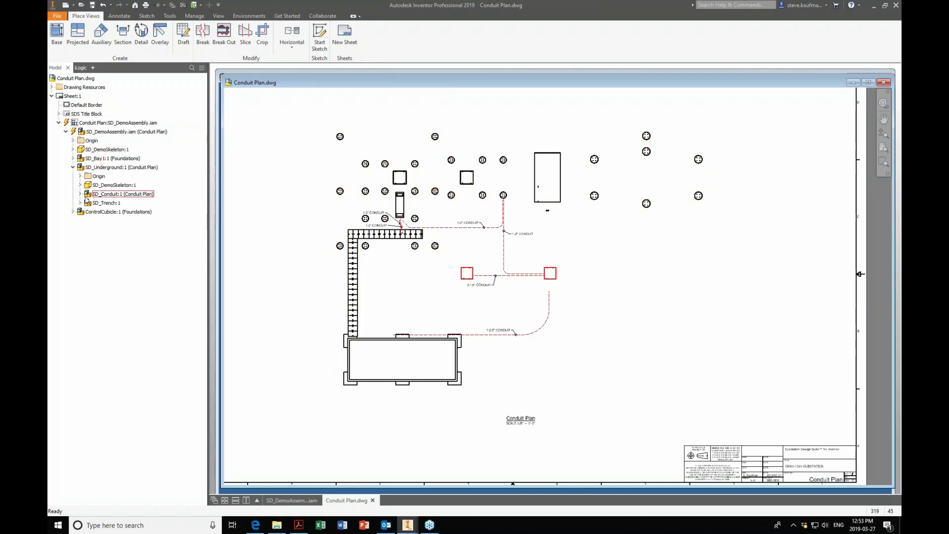
{"action": "left_click", "coordinate": [81, 194]}
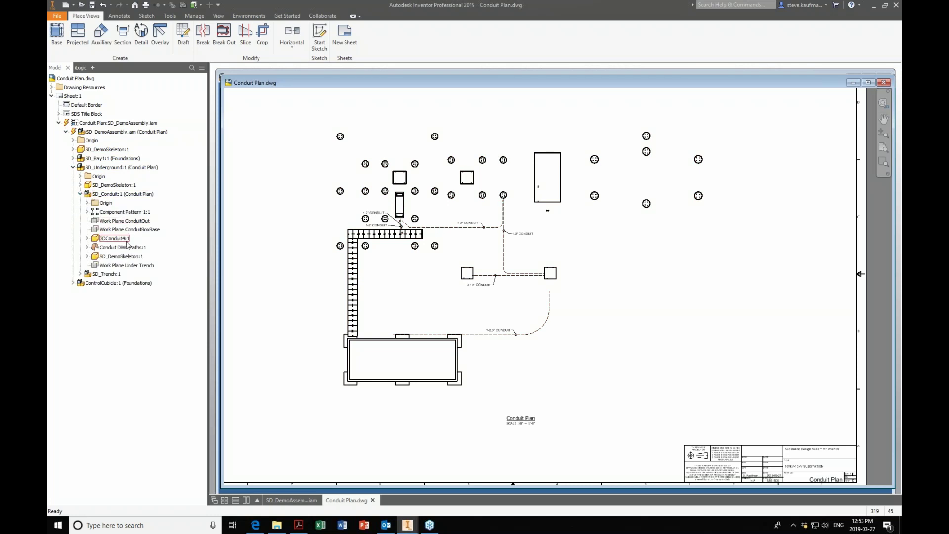
{"action": "left_click", "coordinate": [125, 249]}
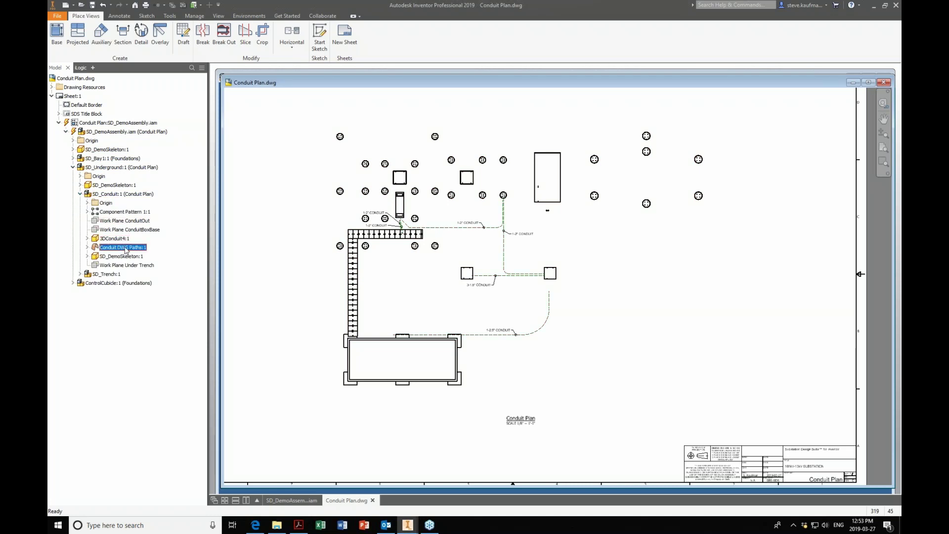
{"action": "right_click", "coordinate": [125, 250]}
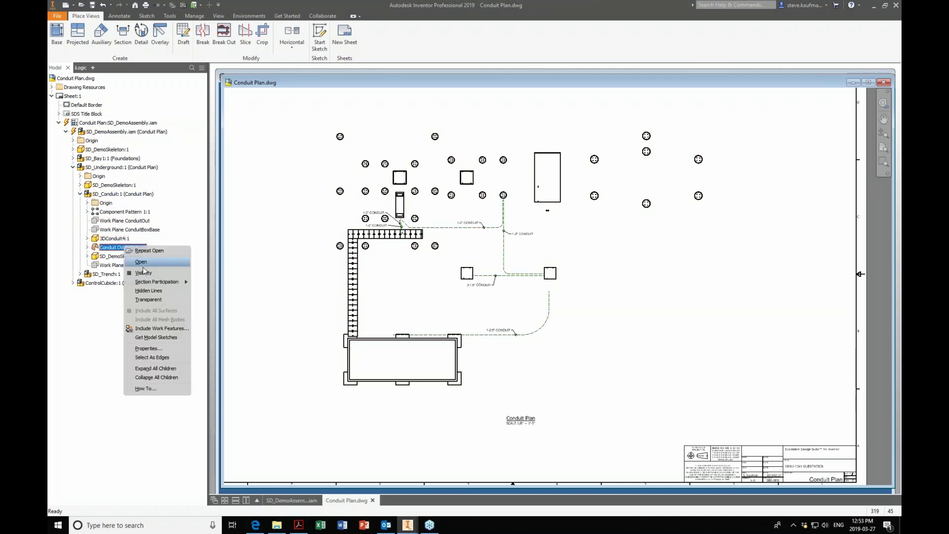
{"action": "left_click", "coordinate": [149, 348]}
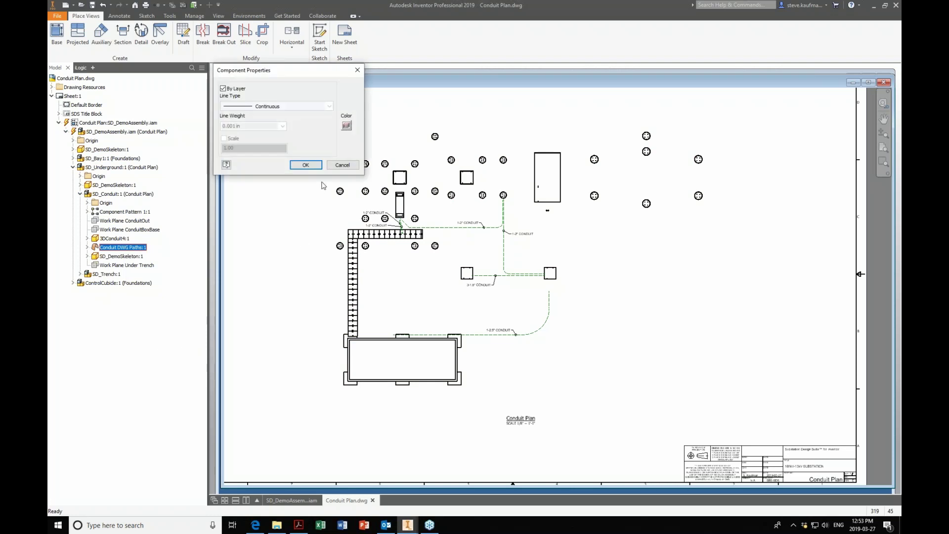
{"action": "left_click", "coordinate": [223, 89]}
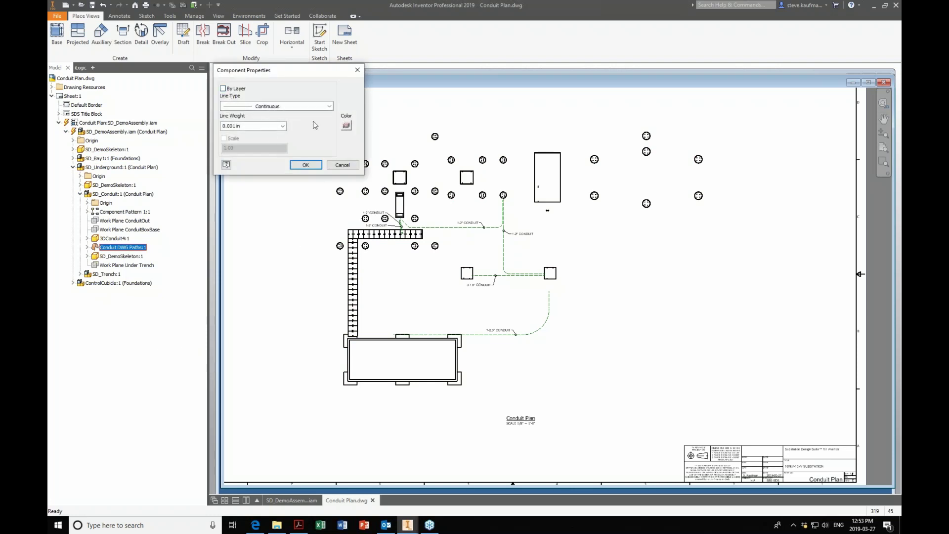
{"action": "left_click", "coordinate": [329, 106]}
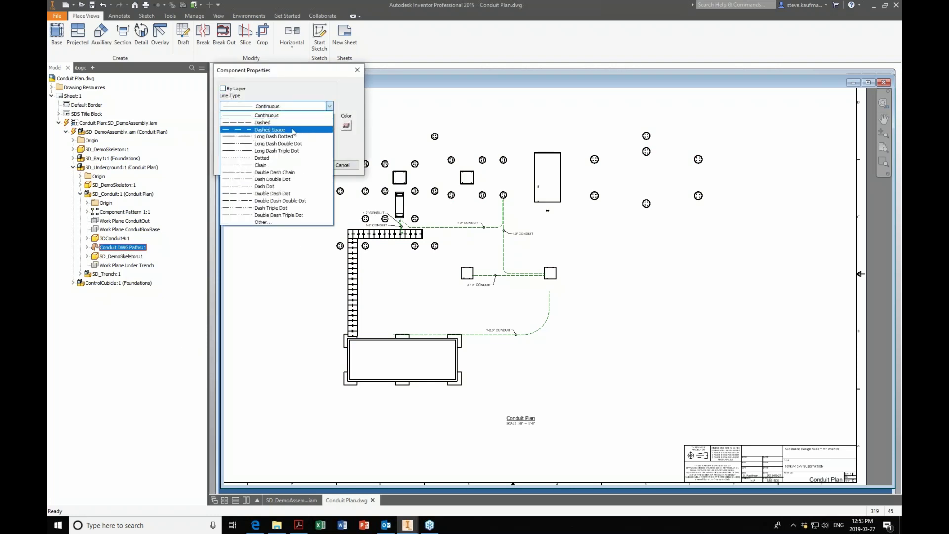
{"action": "left_click", "coordinate": [292, 122]}
{"action": "left_click", "coordinate": [305, 164]}
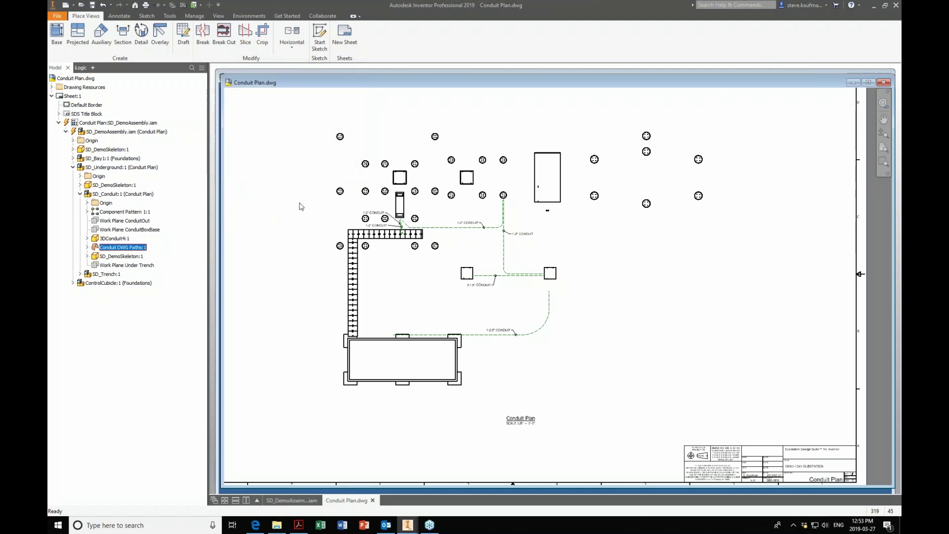
Add a leader note reading 1-2" conduit in the SD-Conduit style to the vertical conduit path, below the existing 1-2" CONDUIT note
{"action": "scroll", "coordinate": [413, 198], "scroll_direction": "up", "scroll_amount": 3}
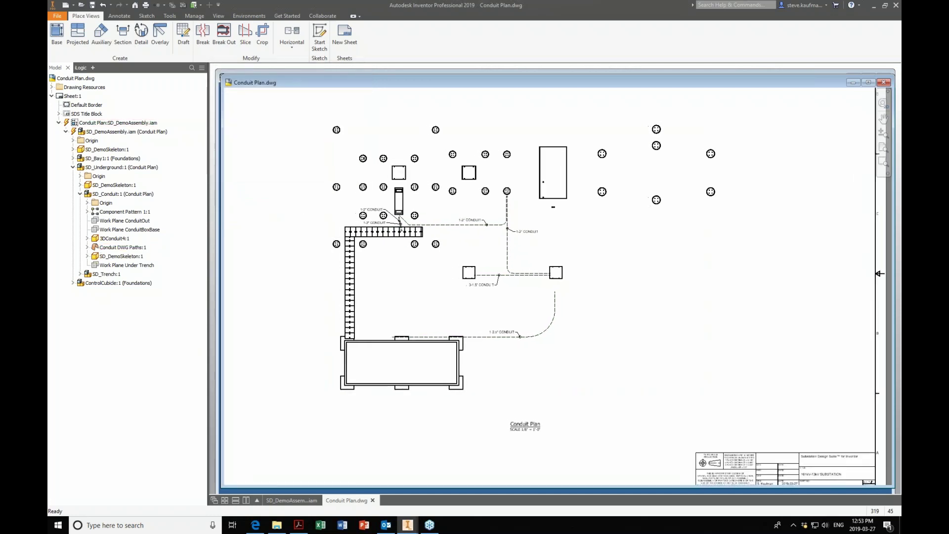
{"action": "scroll", "coordinate": [492, 254], "scroll_direction": "up", "scroll_amount": 2}
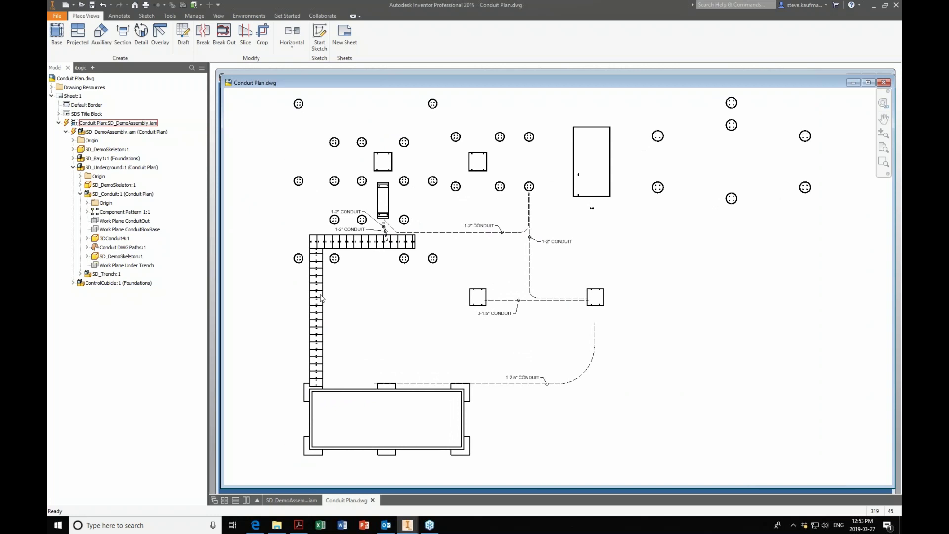
{"action": "scroll", "coordinate": [365, 299], "scroll_direction": "up", "scroll_amount": 5}
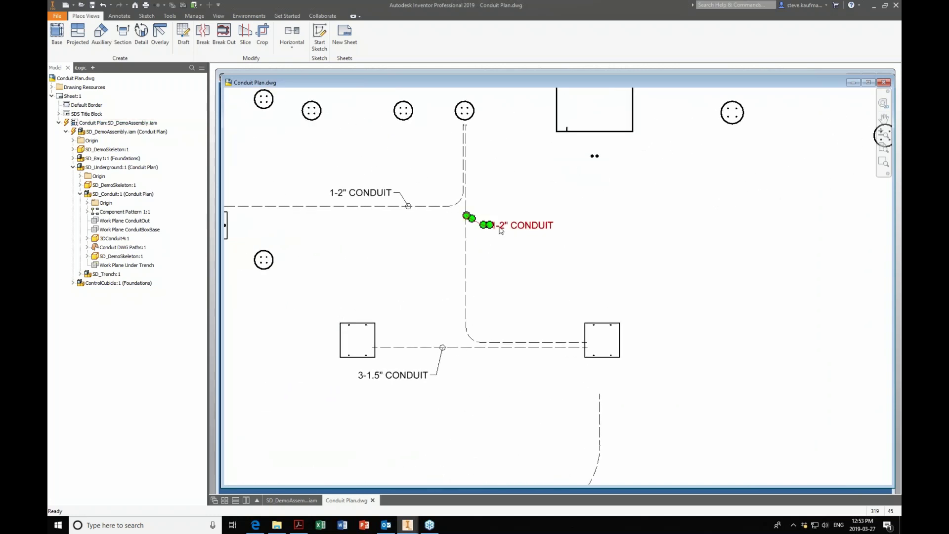
{"action": "left_click", "coordinate": [425, 264]}
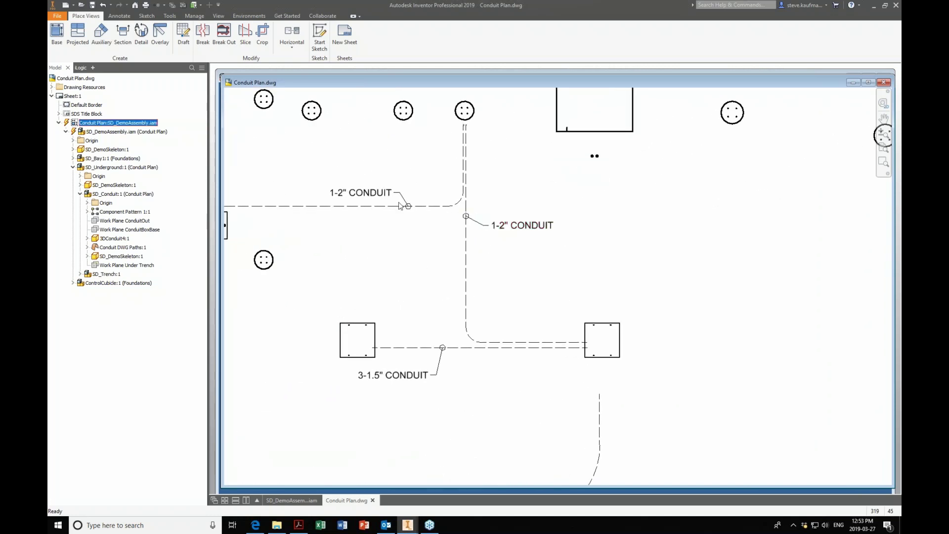
{"action": "left_click", "coordinate": [121, 16]}
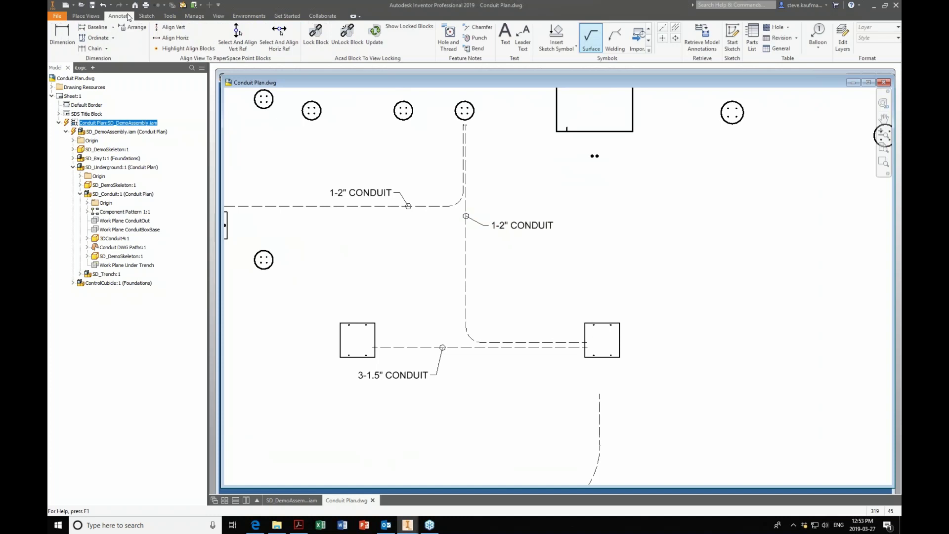
{"action": "left_click", "coordinate": [525, 39]}
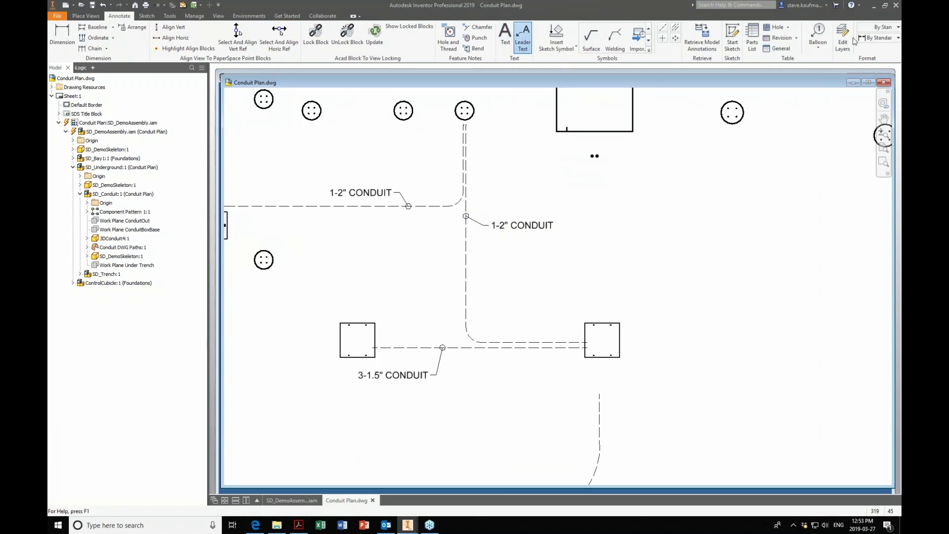
{"action": "left_click", "coordinate": [898, 38]}
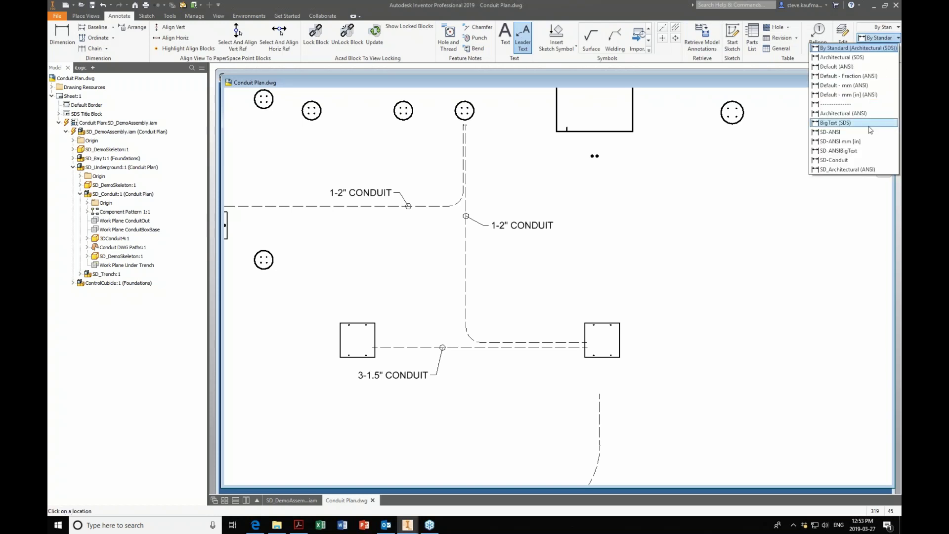
{"action": "left_click", "coordinate": [835, 160]}
{"action": "left_click", "coordinate": [466, 271]}
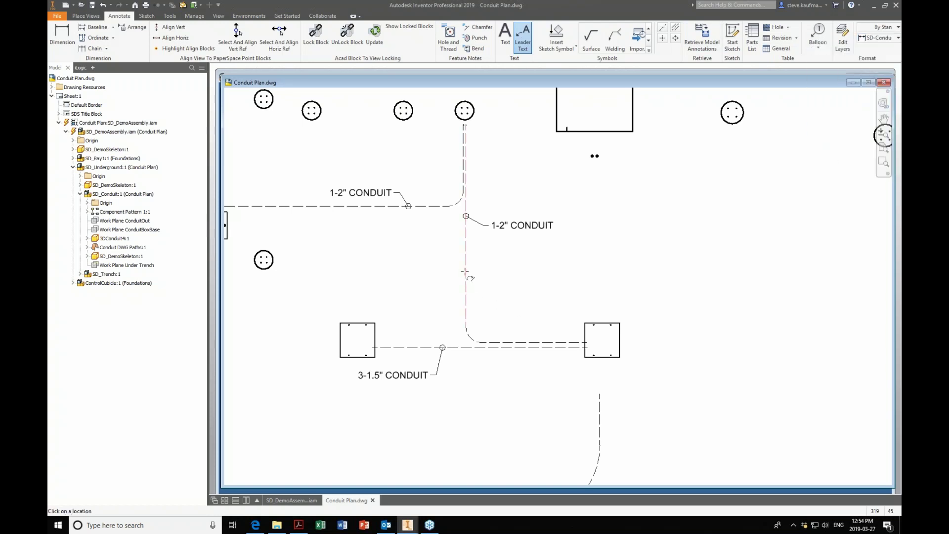
{"action": "double_click", "coordinate": [497, 288]}
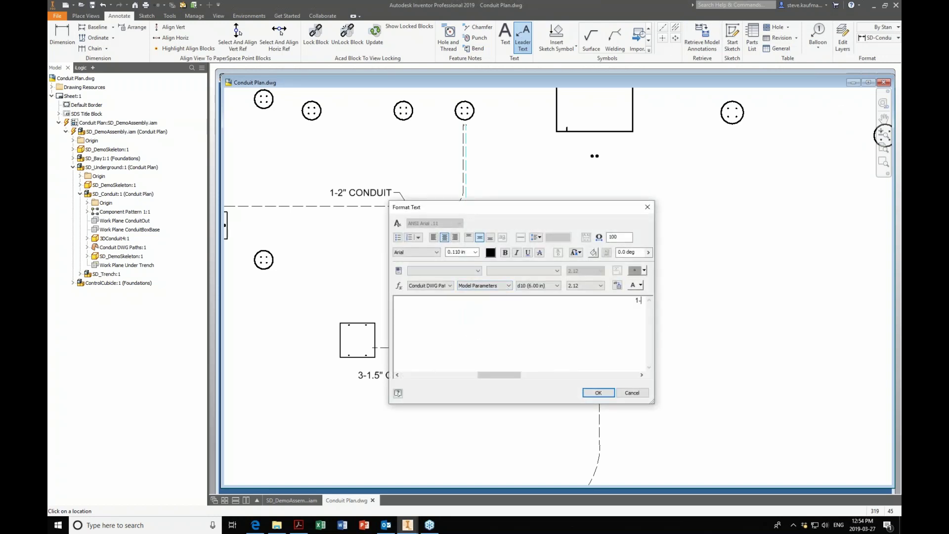
{"action": "type", "text": "1-2\" conduit"}
{"action": "left_click", "coordinate": [598, 392]}
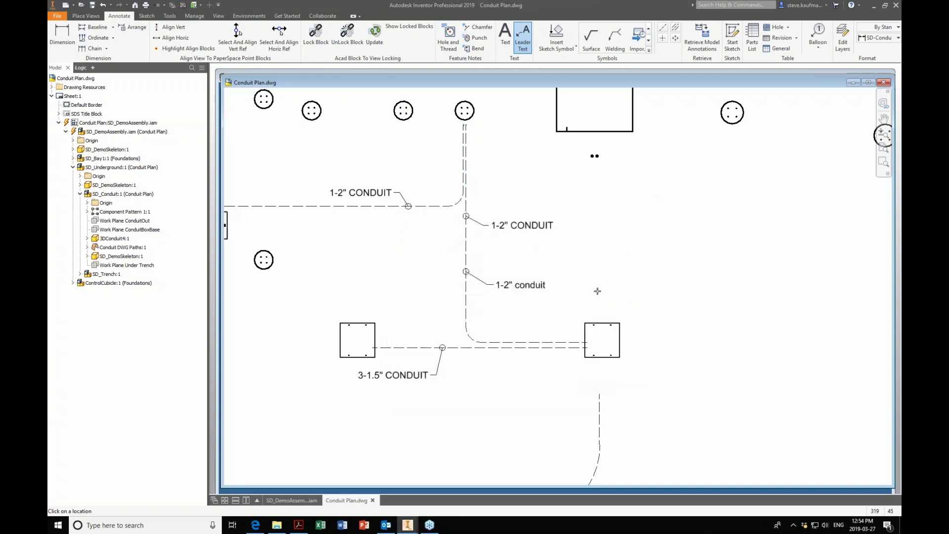
{"action": "key", "text": "Escape"}
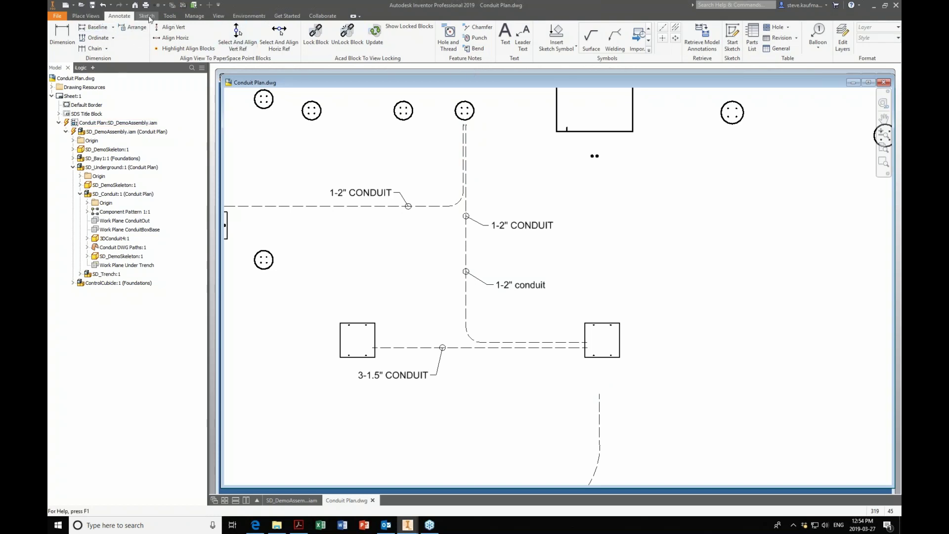
Review the SD-Conduit dimension style in the Style and Standard Editor, then close it and show the whole sheet
{"action": "left_click", "coordinate": [194, 16]}
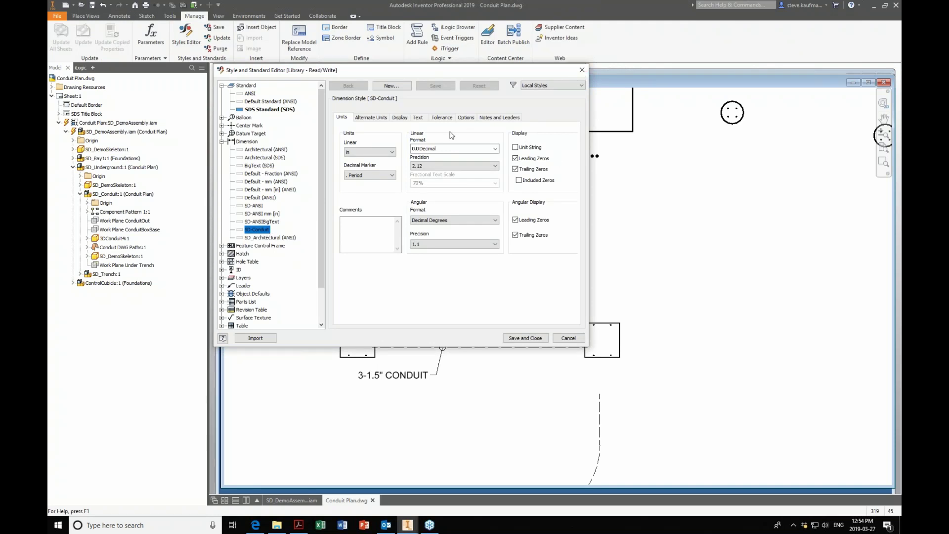
{"action": "left_click", "coordinate": [582, 70]}
{"action": "key", "text": "Home"}
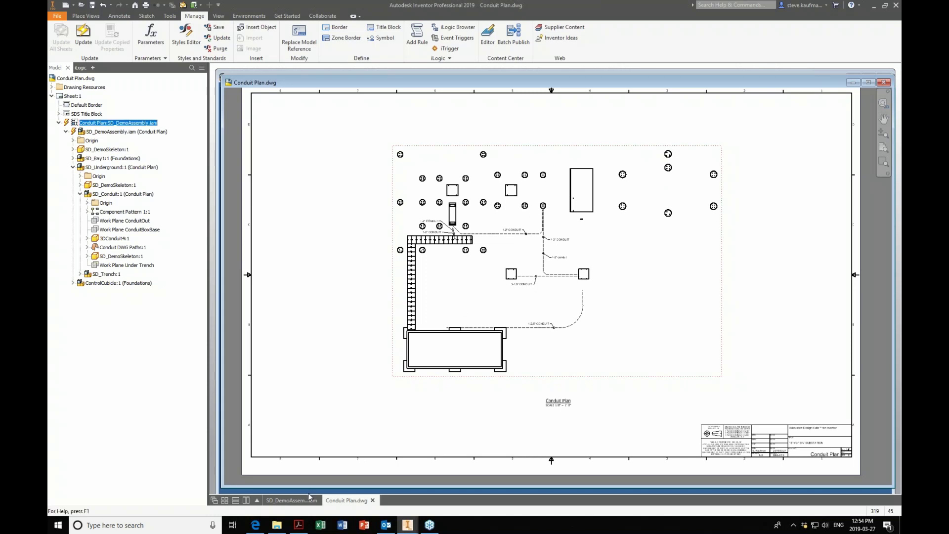
Return to SD_DemoAssembly.iam, then open SDS Database Data Tables.xlsx in Excel, examine the Conduit Flex table, and minimize the workbook
{"action": "left_click", "coordinate": [291, 500]}
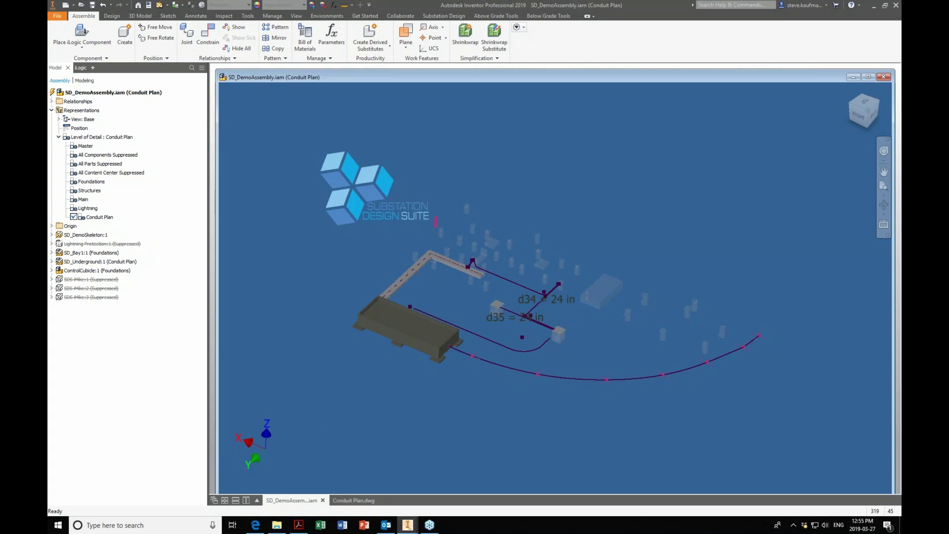
{"action": "right_click", "coordinate": [319, 525]}
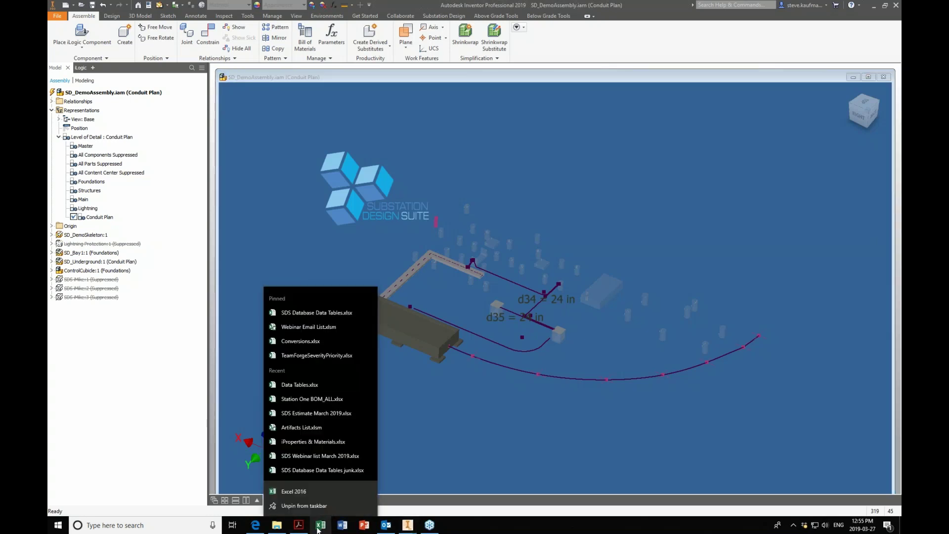
{"action": "left_click", "coordinate": [313, 318]}
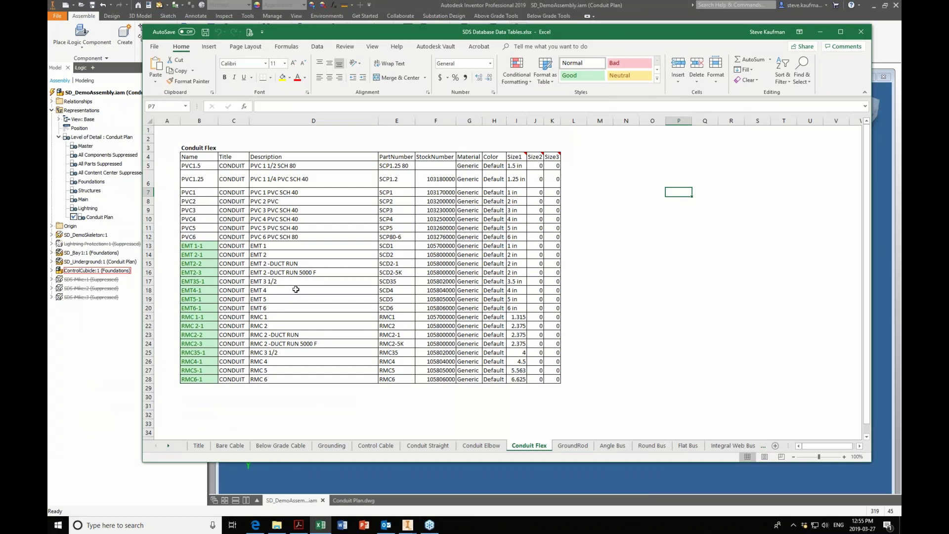
{"action": "left_click_drag", "start_coordinate": [203, 166], "coordinate": [547, 377]}
{"action": "left_click", "coordinate": [396, 405]}
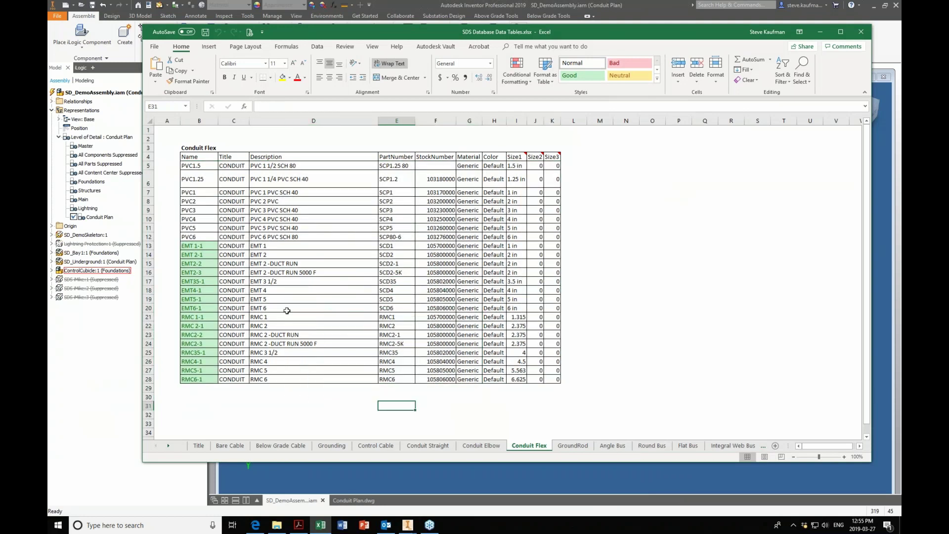
{"action": "left_click", "coordinate": [820, 34]}
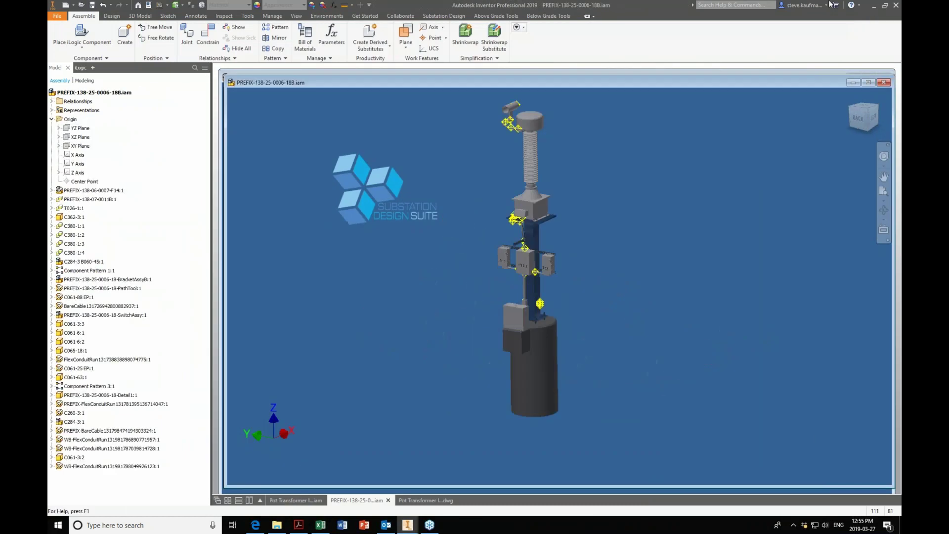
Minimize Inventor, open SDS Content Editor from the desktop, view the Bare Cable BOM data, and close the editor
{"action": "left_click", "coordinate": [873, 6]}
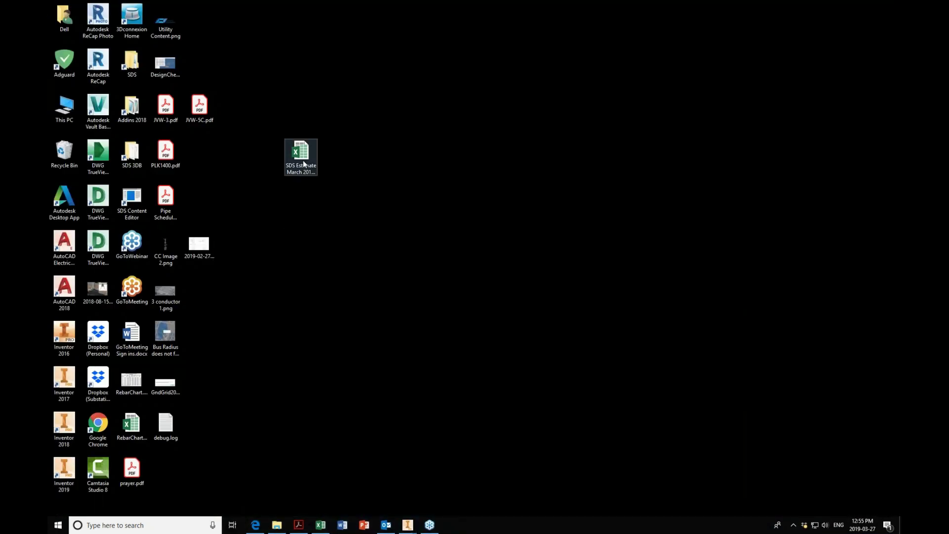
{"action": "left_click", "coordinate": [132, 208]}
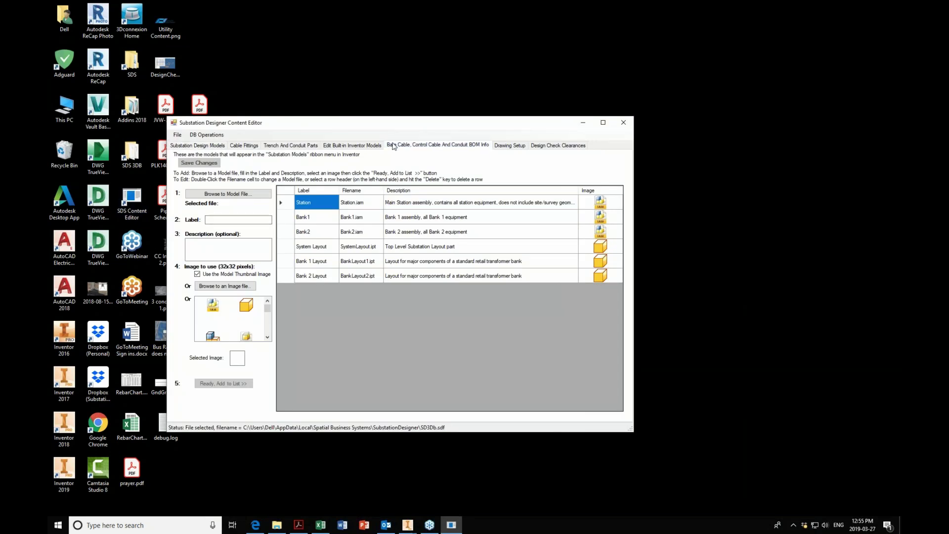
{"action": "left_click", "coordinate": [237, 179]}
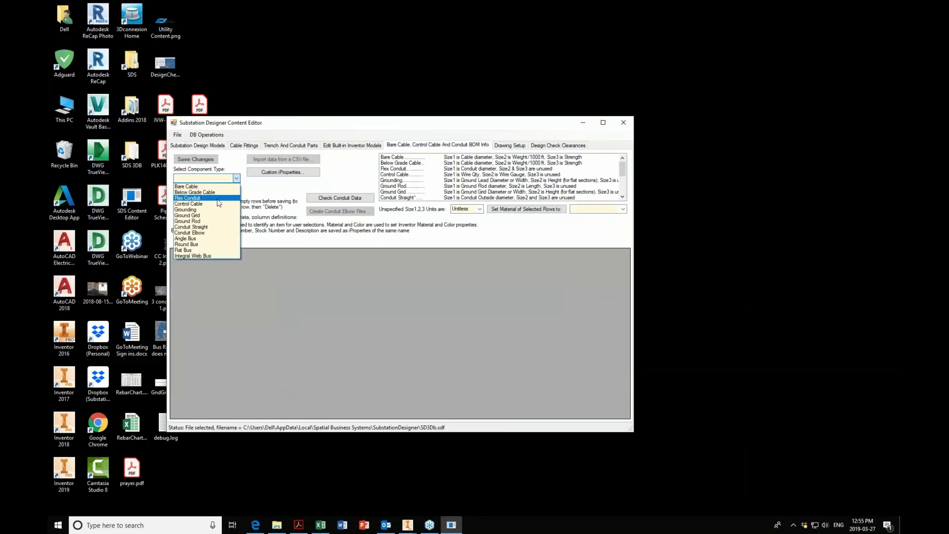
{"action": "left_click", "coordinate": [216, 187]}
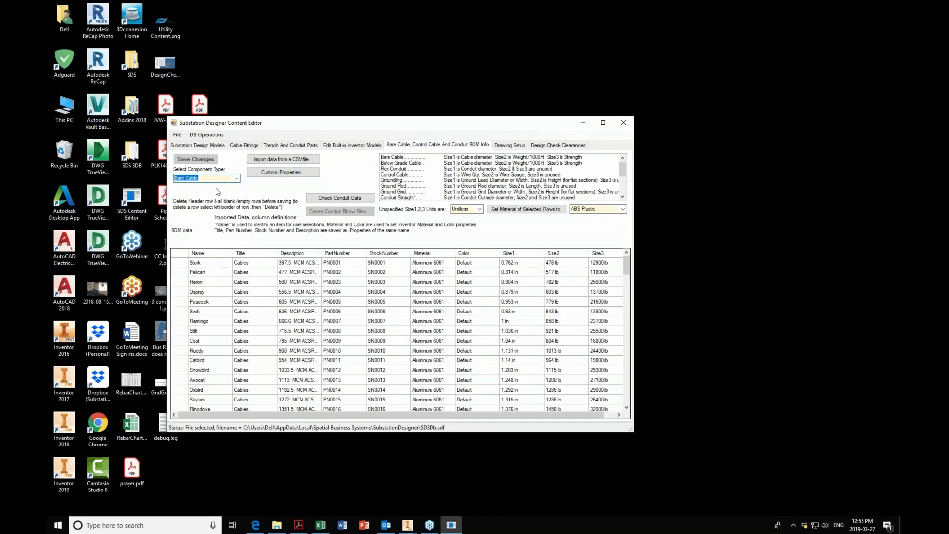
{"action": "left_click", "coordinate": [623, 122]}
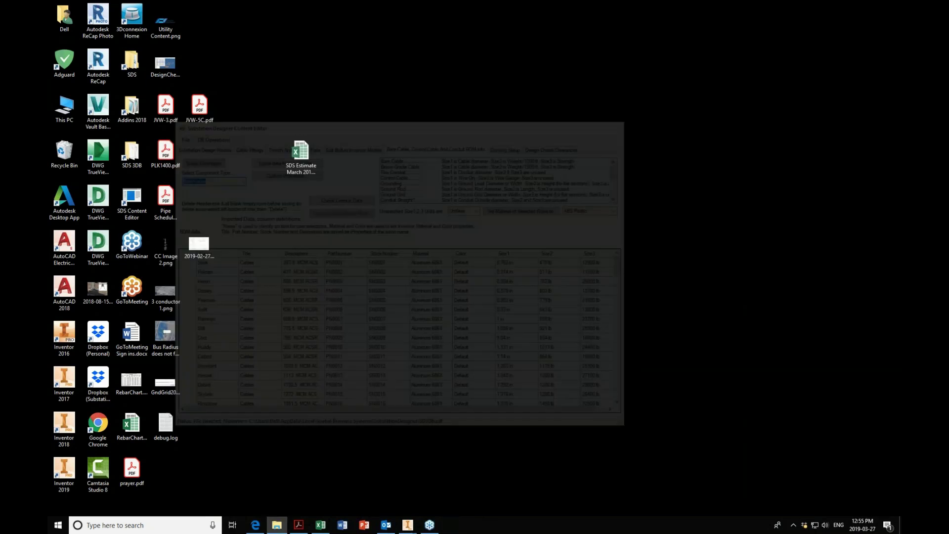
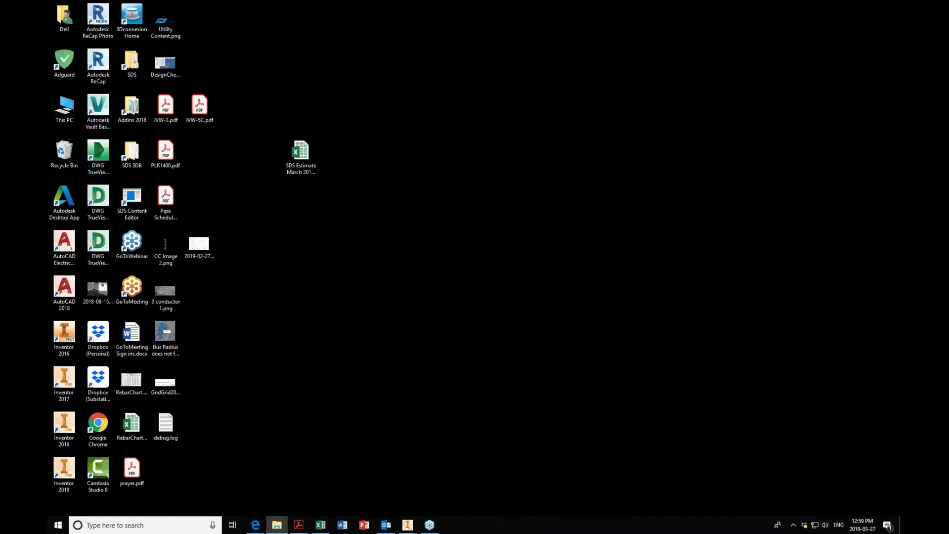
Switch back to the Inventor session with SD_DemoAssembly.iam and bring up Conduit Plan.dwg
{"action": "left_click", "coordinate": [412, 525]}
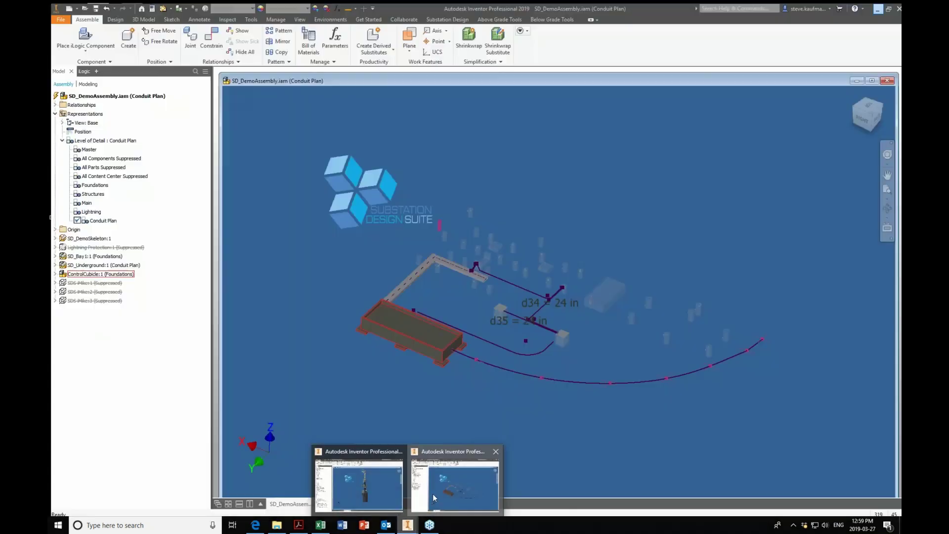
{"action": "left_click", "coordinate": [393, 497]}
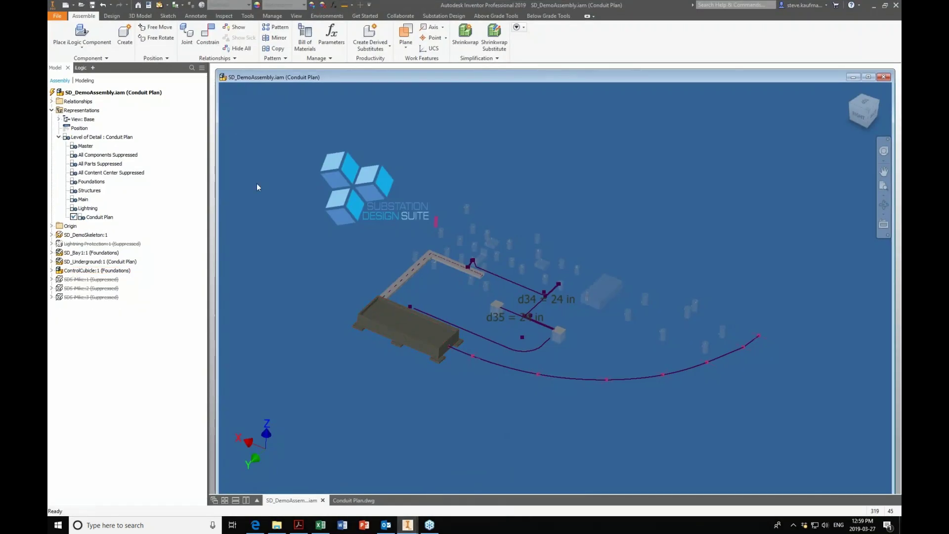
{"action": "left_click", "coordinate": [361, 499]}
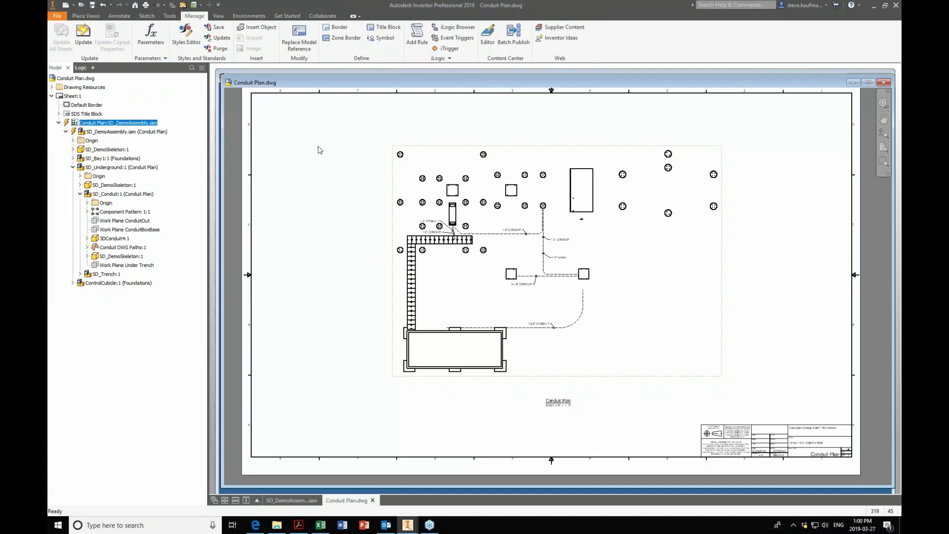
Place a leader text from the lower edge of the large rectangular foundation to the empty area below it
{"action": "left_click", "coordinate": [123, 16]}
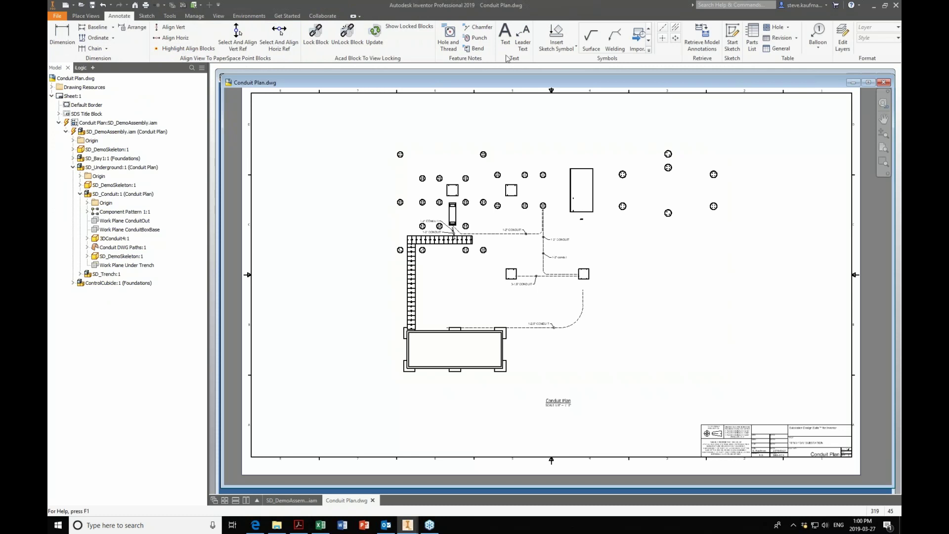
{"action": "left_click", "coordinate": [523, 39]}
{"action": "left_click", "coordinate": [585, 212]}
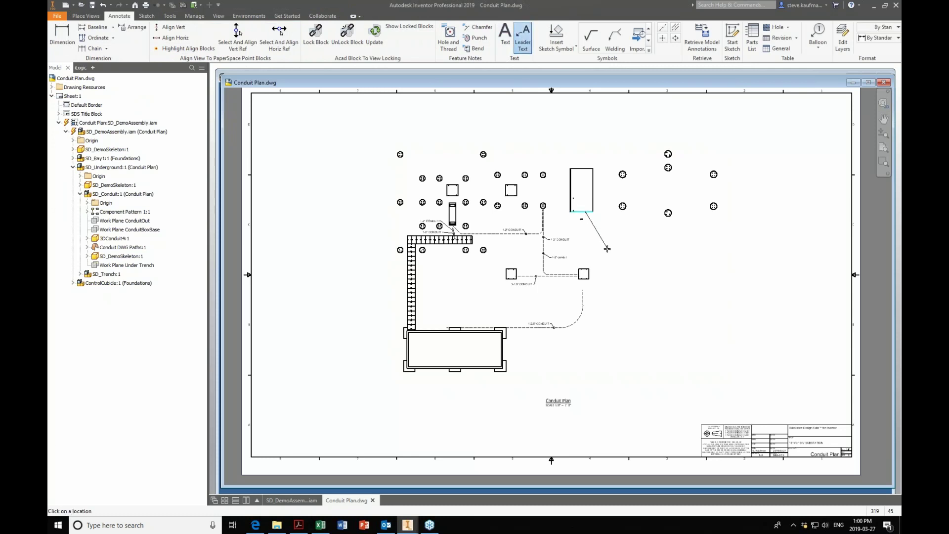
{"action": "double_click", "coordinate": [607, 248]}
Fill the foundation's leader note with the DESCRIPTION field from Properties - Model and finish the Leader Text command
{"action": "left_click", "coordinate": [431, 272]}
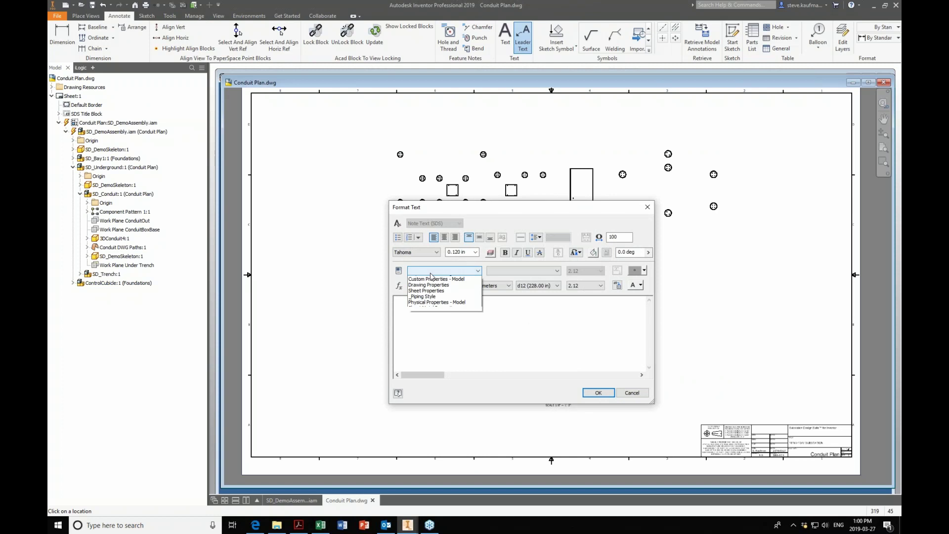
{"action": "left_click", "coordinate": [430, 279]}
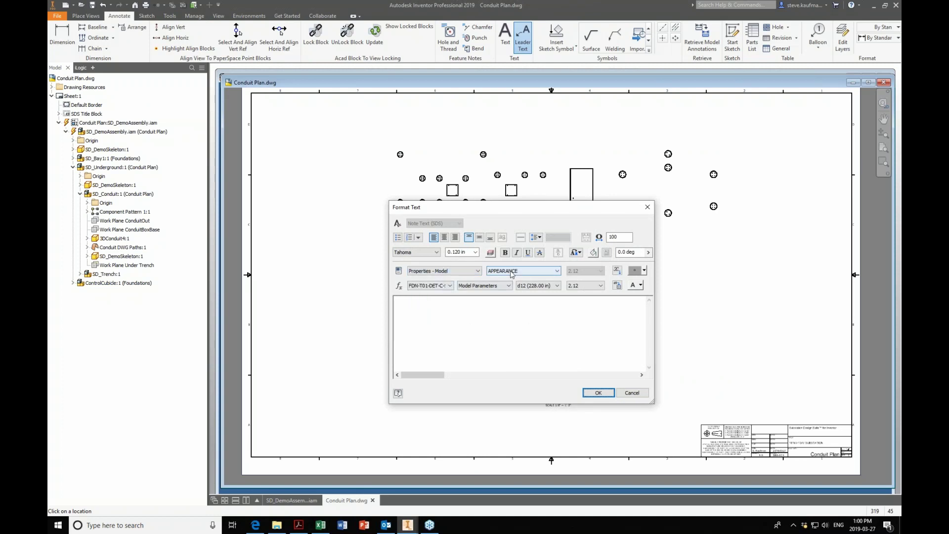
{"action": "left_click", "coordinate": [511, 271]}
{"action": "left_click", "coordinate": [502, 336]}
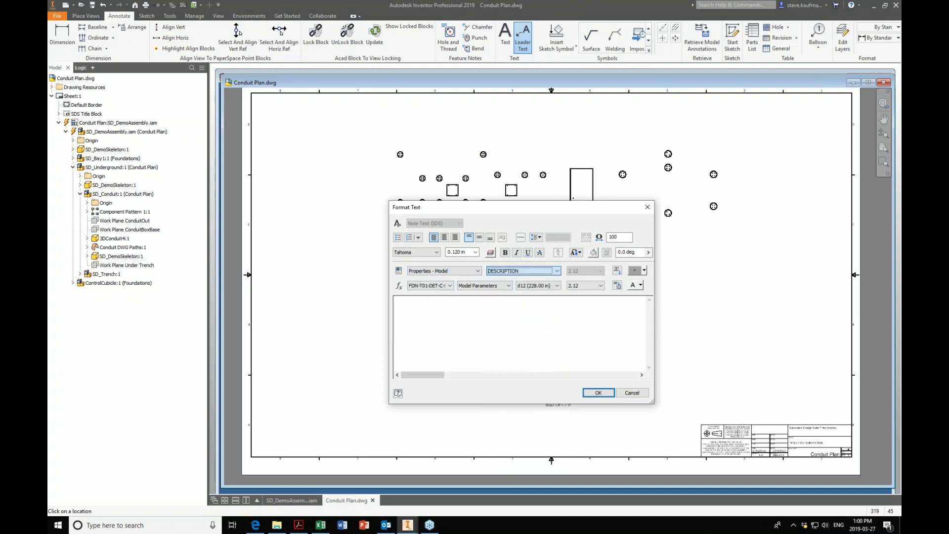
{"action": "left_click", "coordinate": [616, 271]}
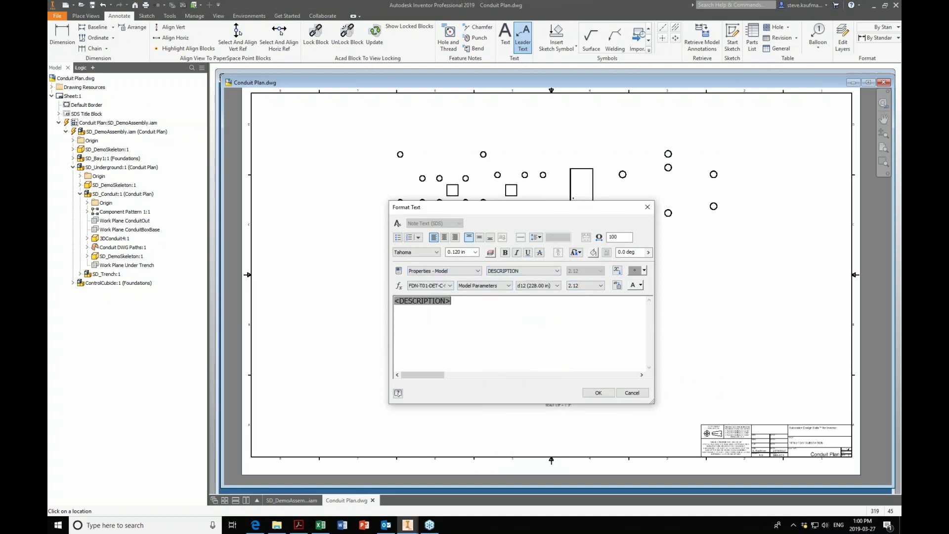
{"action": "left_click", "coordinate": [598, 392]}
{"action": "scroll", "coordinate": [598, 188], "scroll_direction": "down", "scroll_amount": 3}
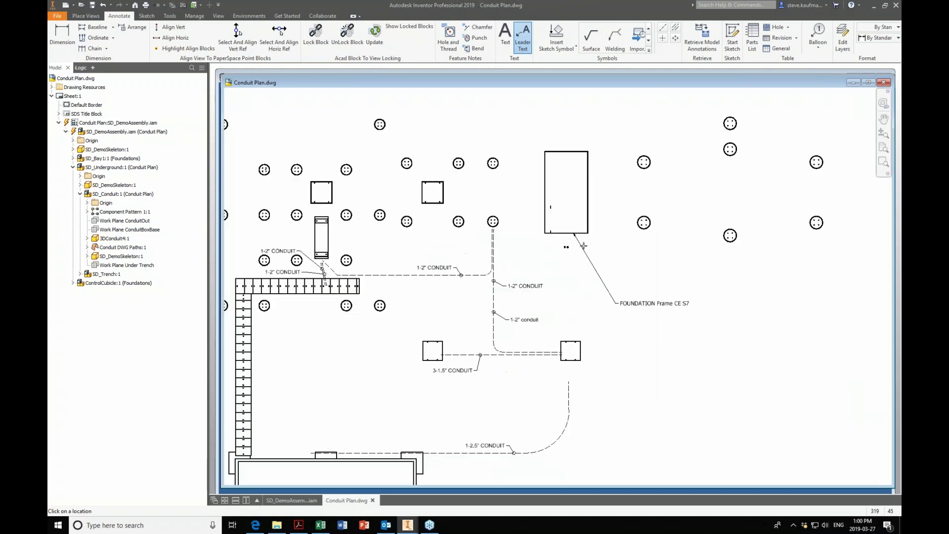
{"action": "left_click", "coordinate": [612, 319]}
{"action": "key", "text": "Escape"}
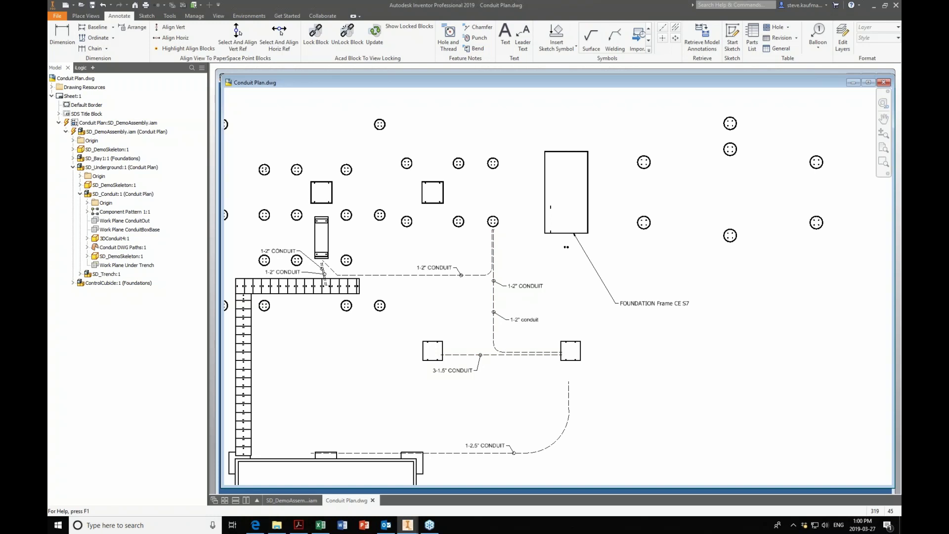
Preview Ameren-CUSTOMER SUB SPAGHETTI.JPG in File Explorer's Conduit folder, then minimize the folder window
{"action": "left_click", "coordinate": [282, 529]}
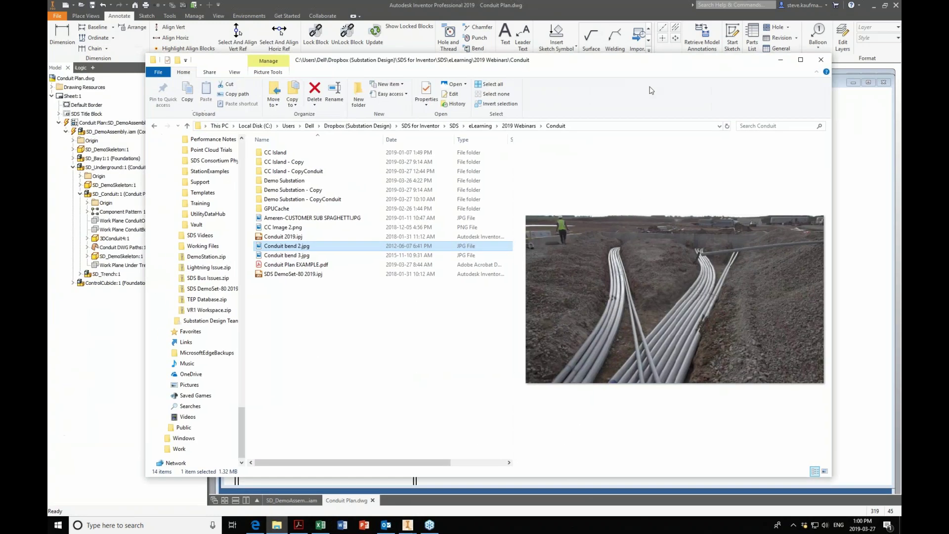
{"action": "left_click", "coordinate": [297, 218]}
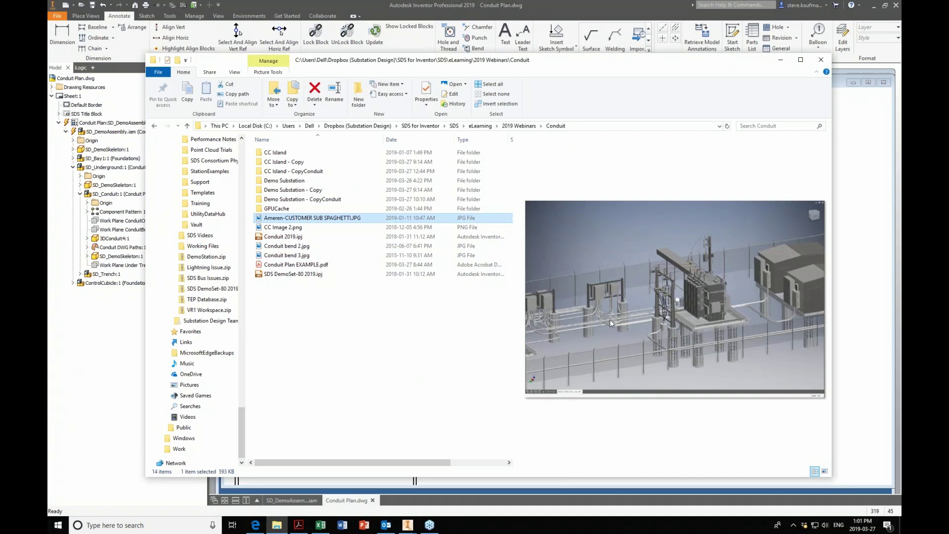
{"action": "left_click", "coordinate": [780, 60]}
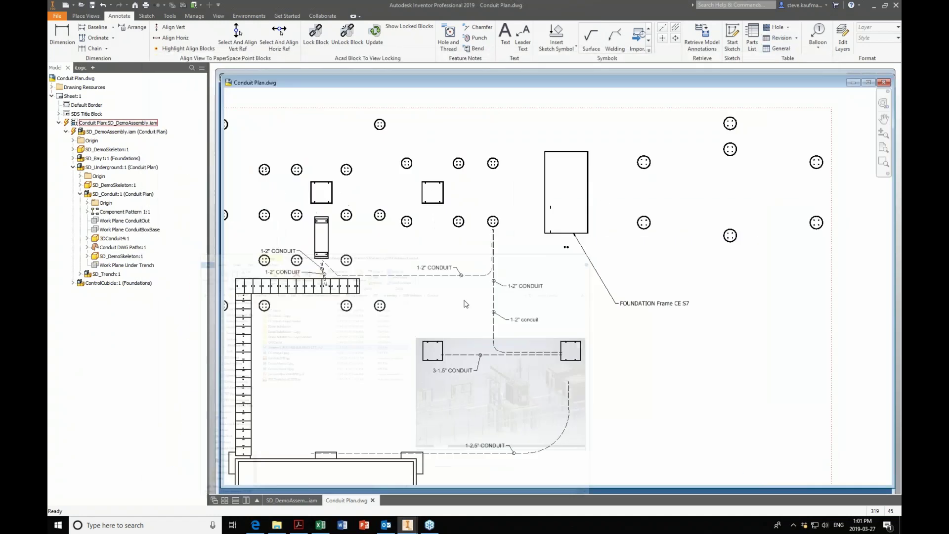